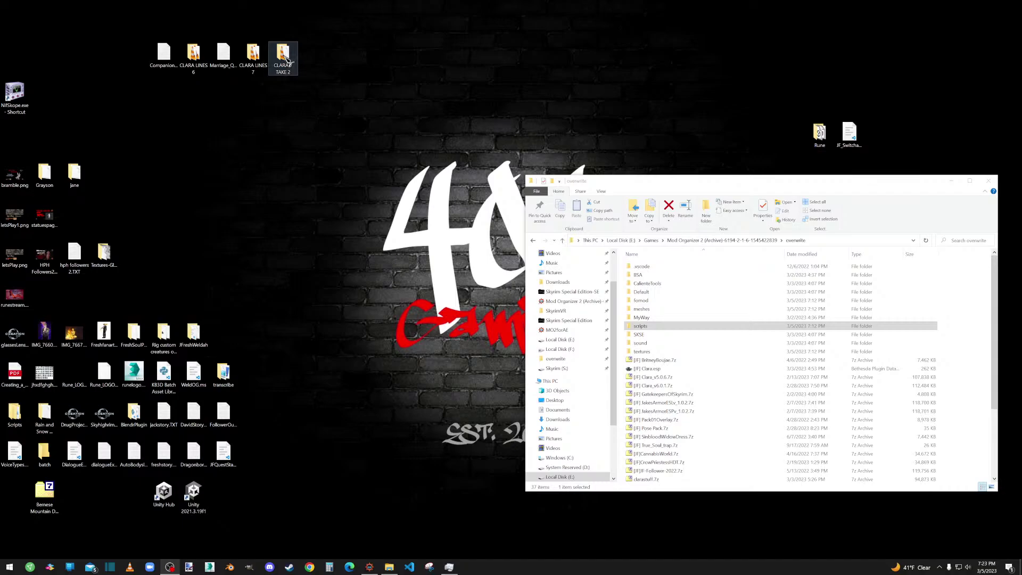
# Open the CLARA 7 TAKE 2 folder from the desktop and place its window beside the overwrite folder window
pyautogui.click(290, 59)
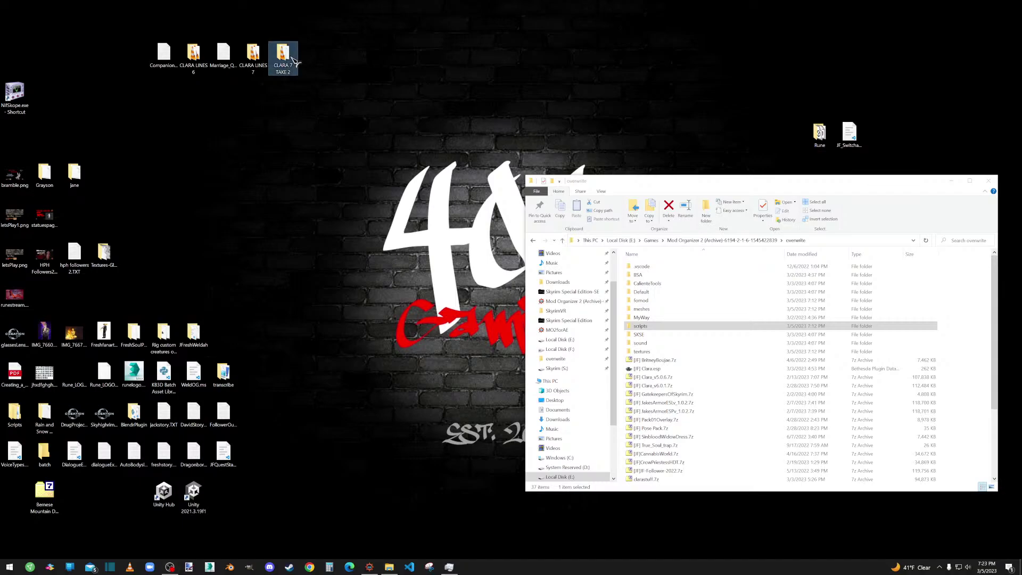
pyautogui.doubleClick(293, 60)
pyautogui.moveTo(685, 193); pyautogui.dragTo(211, 209)
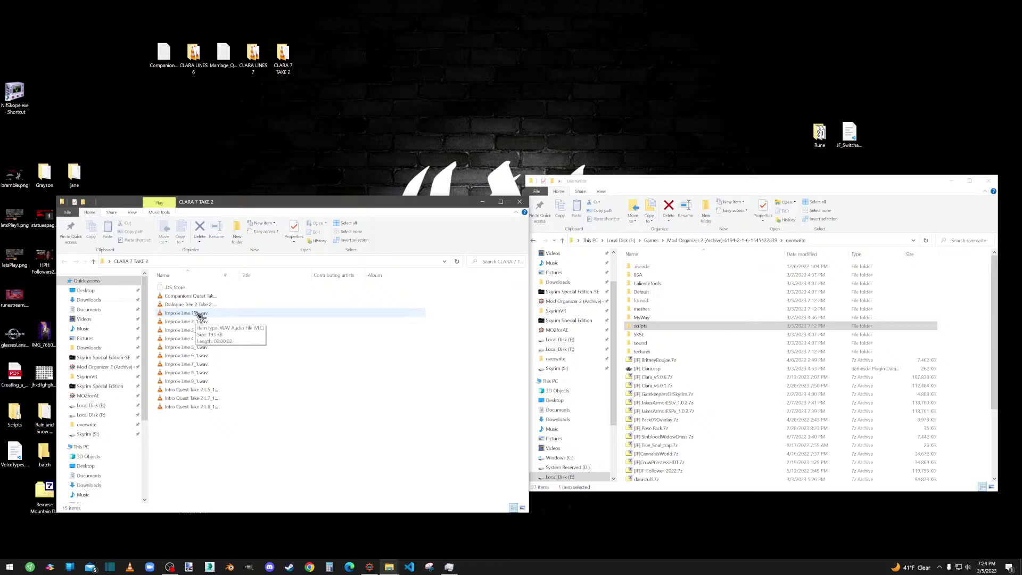
# Play the Improv Line 1_1.wav through Improv Line 4_1.wav recordings one by one, closing the player after each
pyautogui.doubleClick(197, 314)
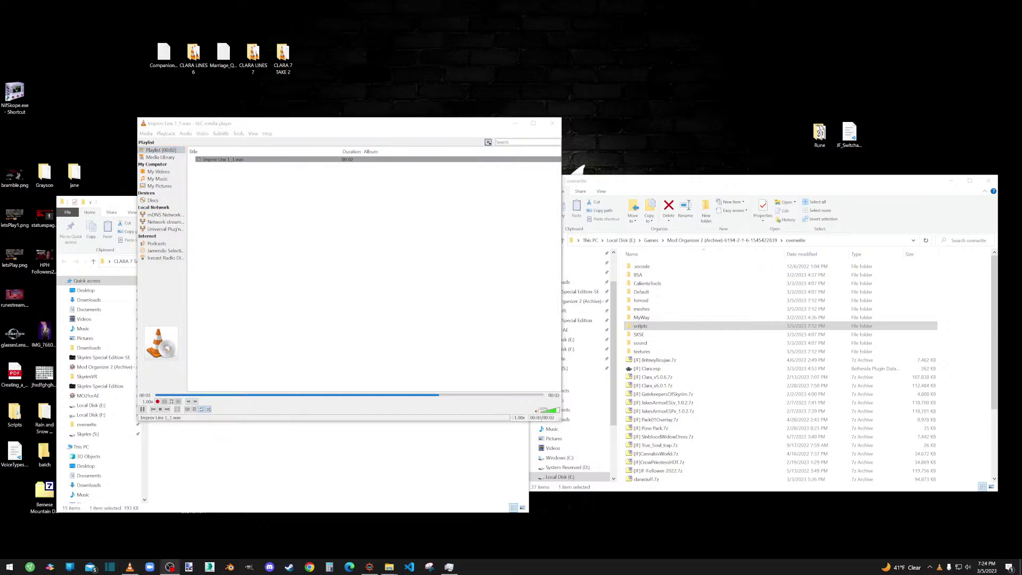
pyautogui.click(552, 123)
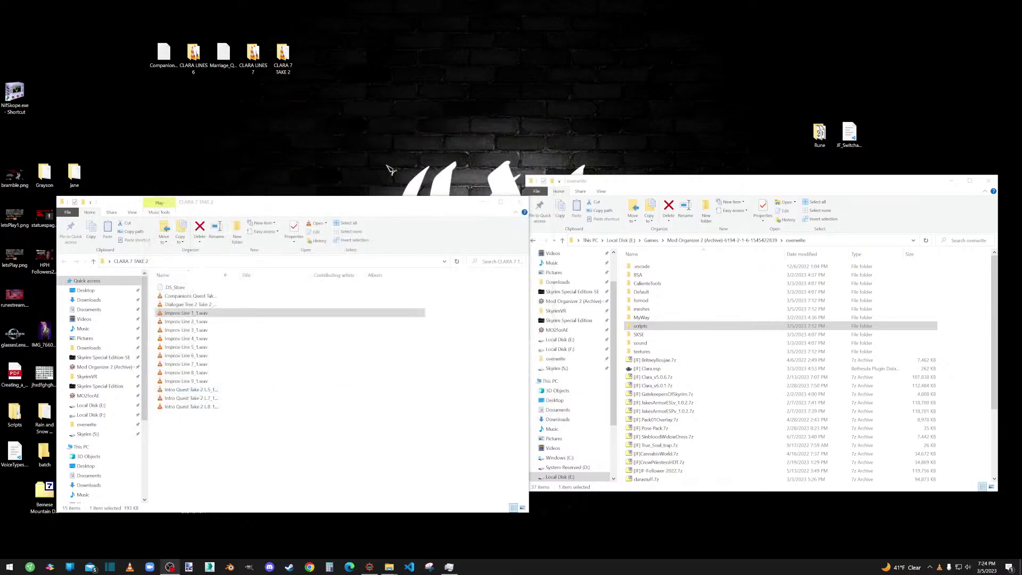
pyautogui.doubleClick(193, 323)
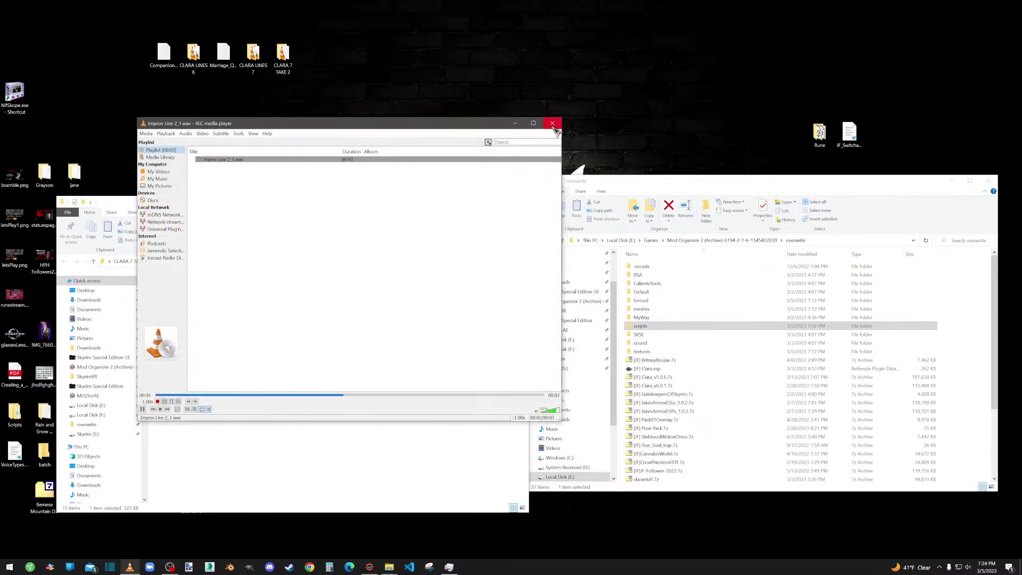
pyautogui.click(552, 123)
pyautogui.doubleClick(189, 331)
pyautogui.click(553, 123)
pyautogui.click(197, 340)
pyautogui.doubleClick(199, 340)
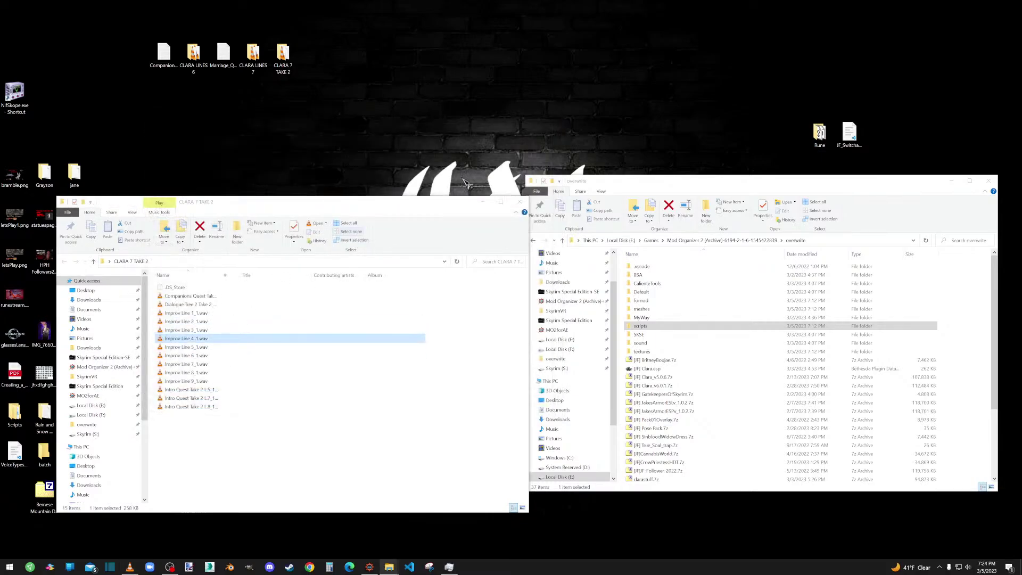
pyautogui.click(553, 123)
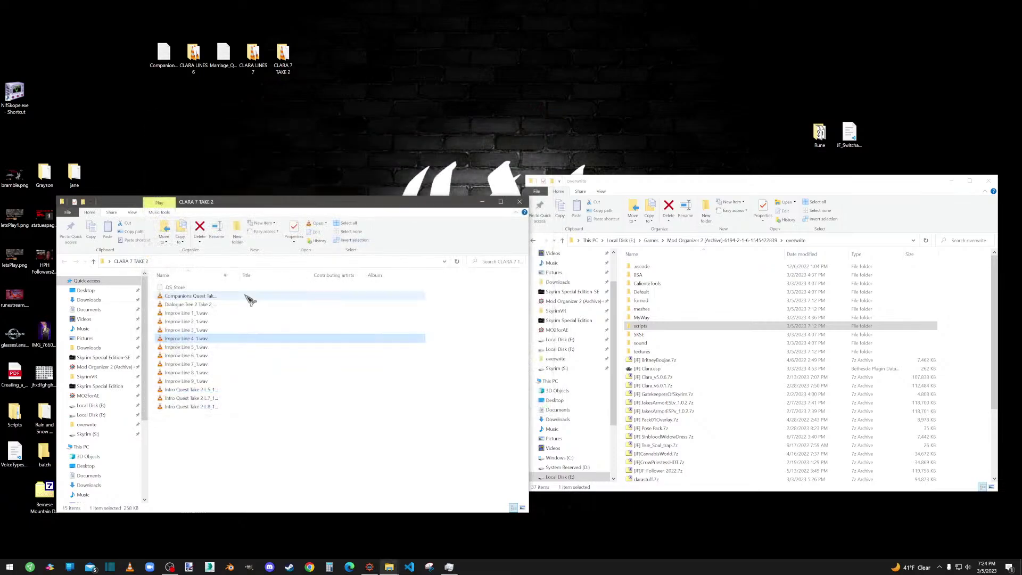
# Listen to the Improv Line 5_1.wav through Improv Line 9_1.wav recordings one by one, closing the player after each
pyautogui.doubleClick(224, 346)
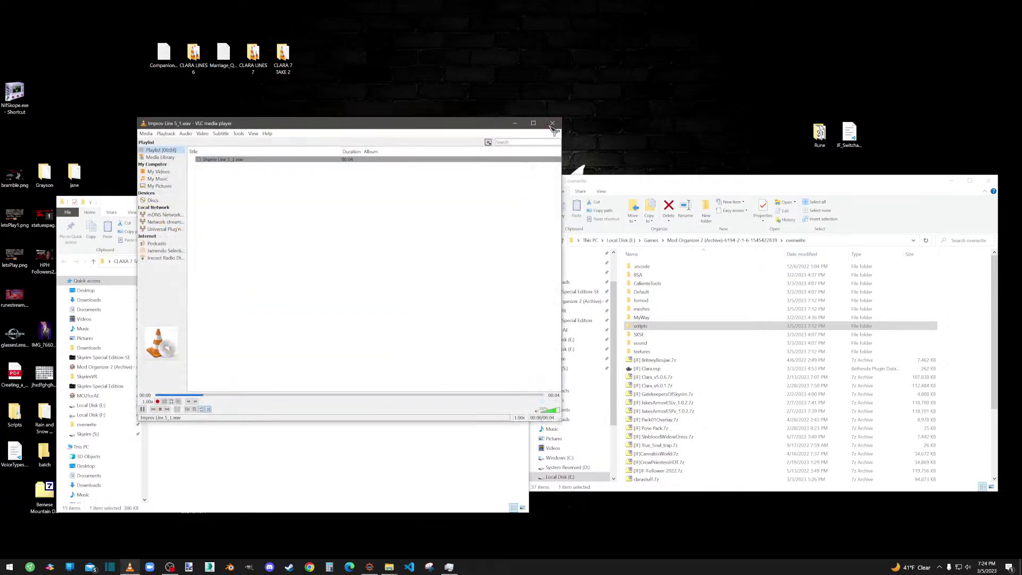
pyautogui.click(553, 124)
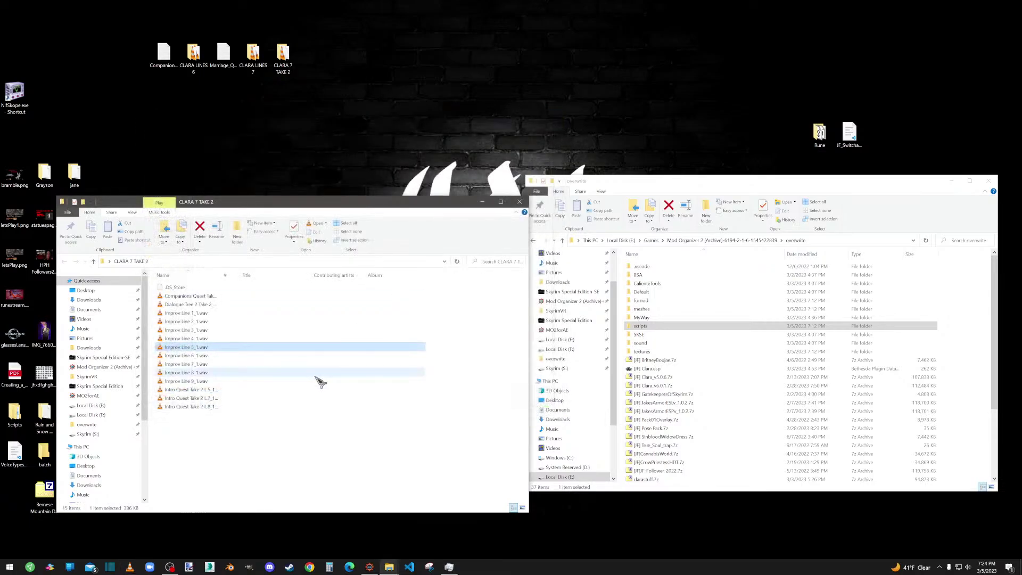
pyautogui.doubleClick(196, 357)
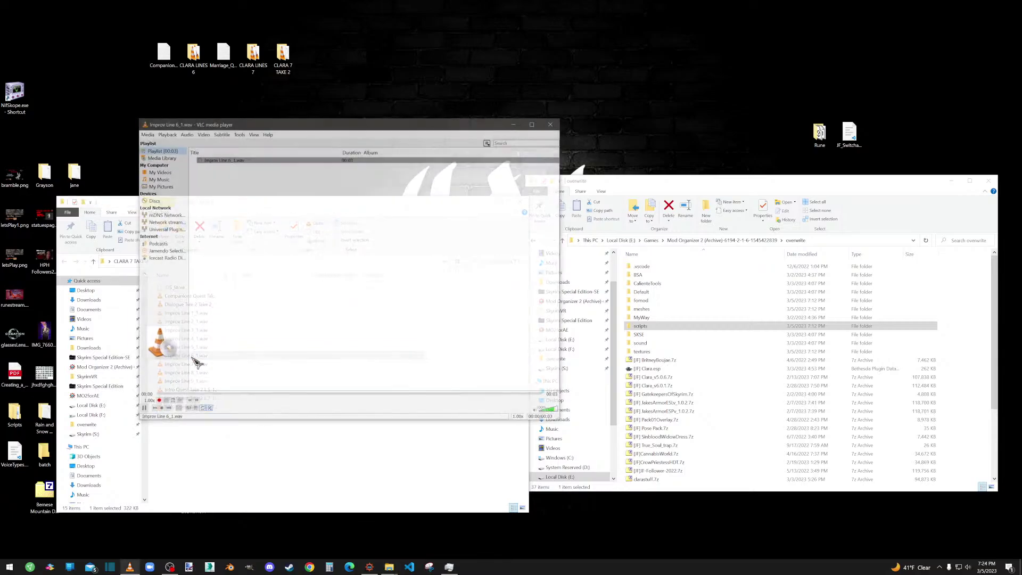
pyautogui.click(554, 124)
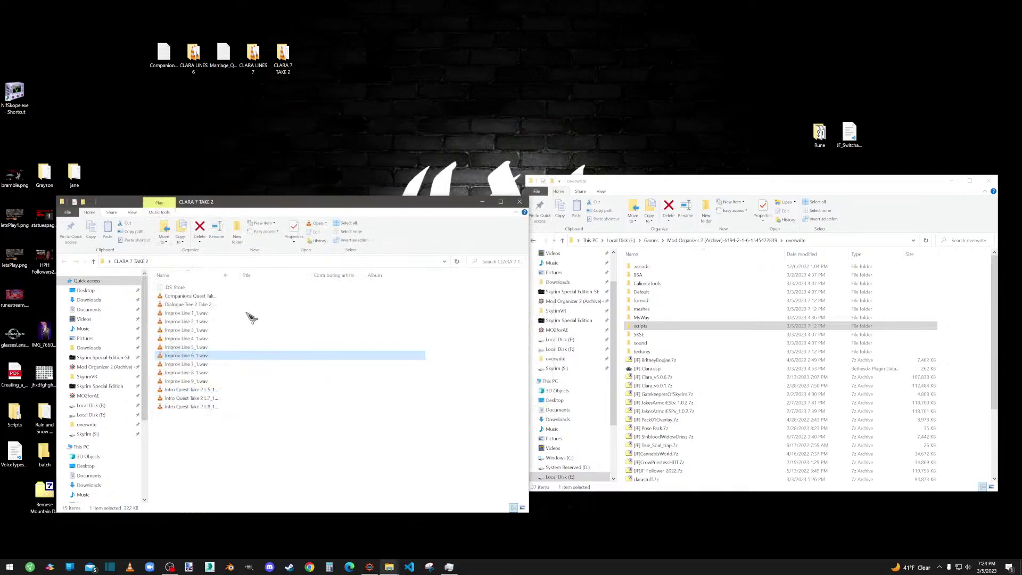
pyautogui.doubleClick(201, 364)
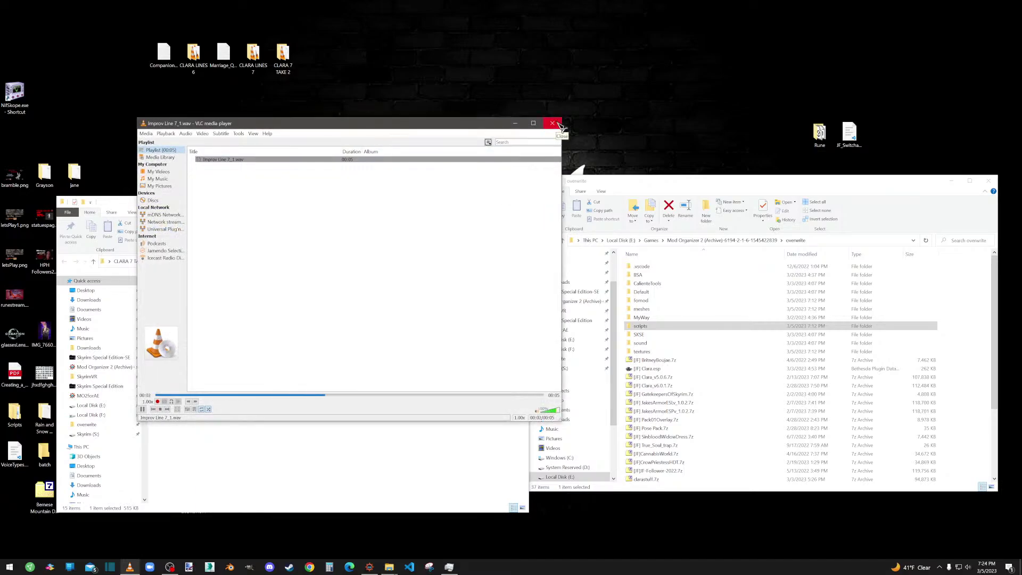
pyautogui.click(557, 124)
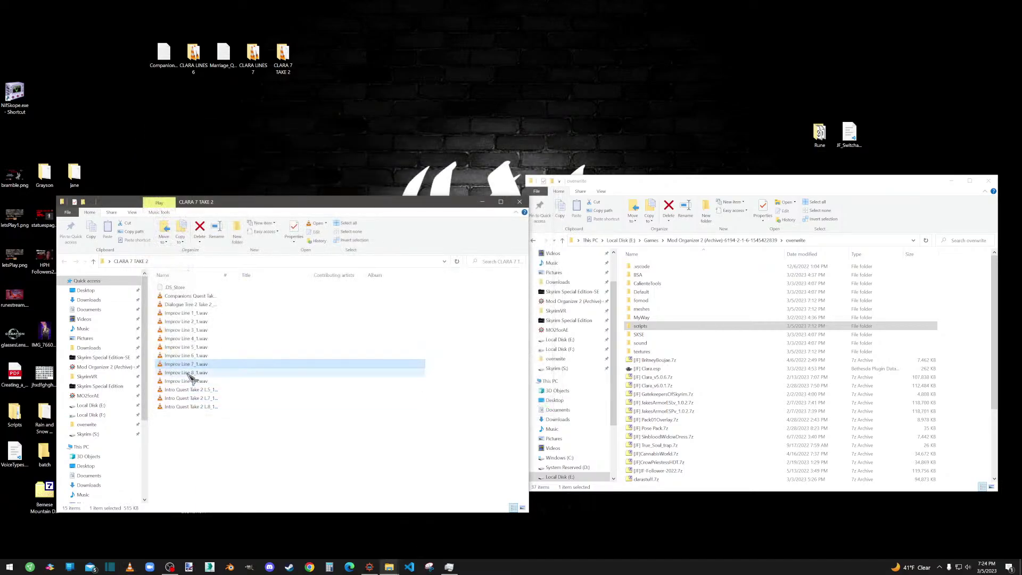
pyautogui.doubleClick(192, 372)
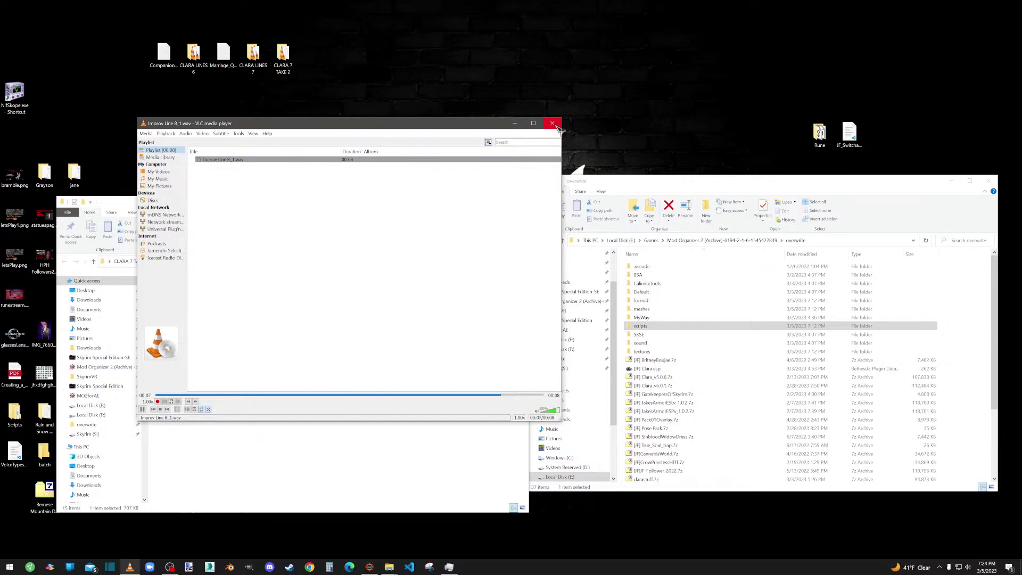
pyautogui.click(553, 124)
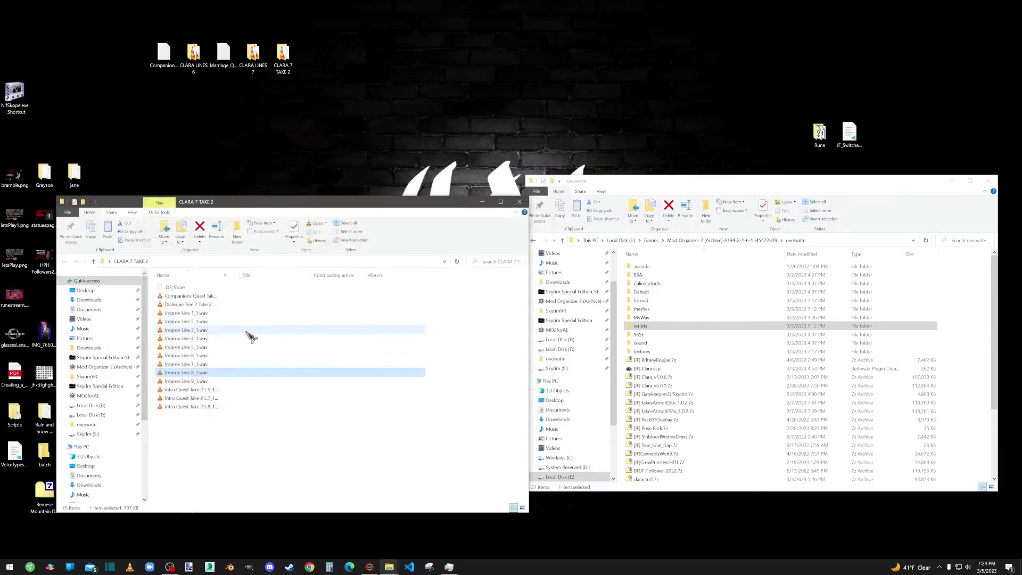
pyautogui.doubleClick(184, 382)
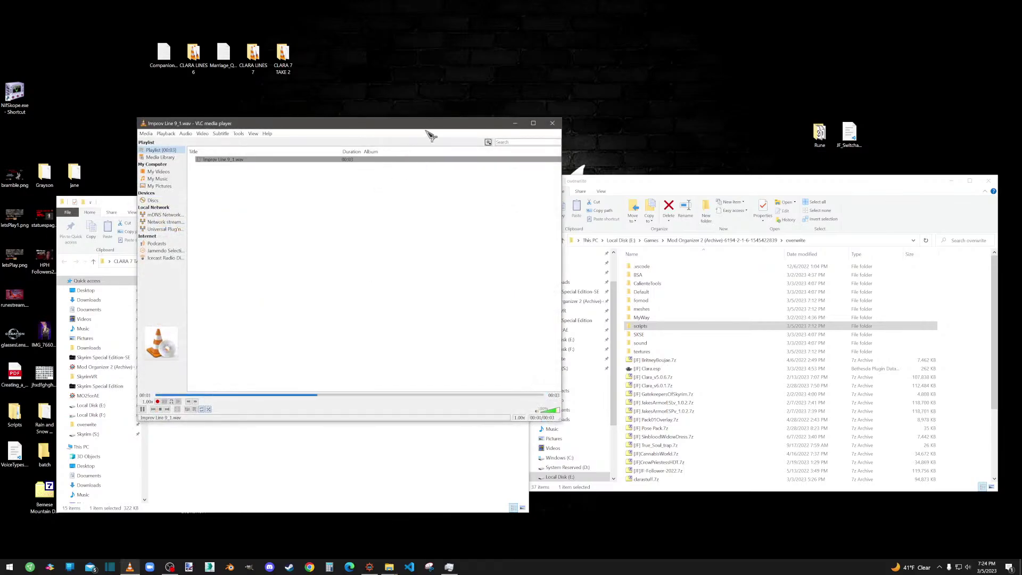
pyautogui.click(554, 125)
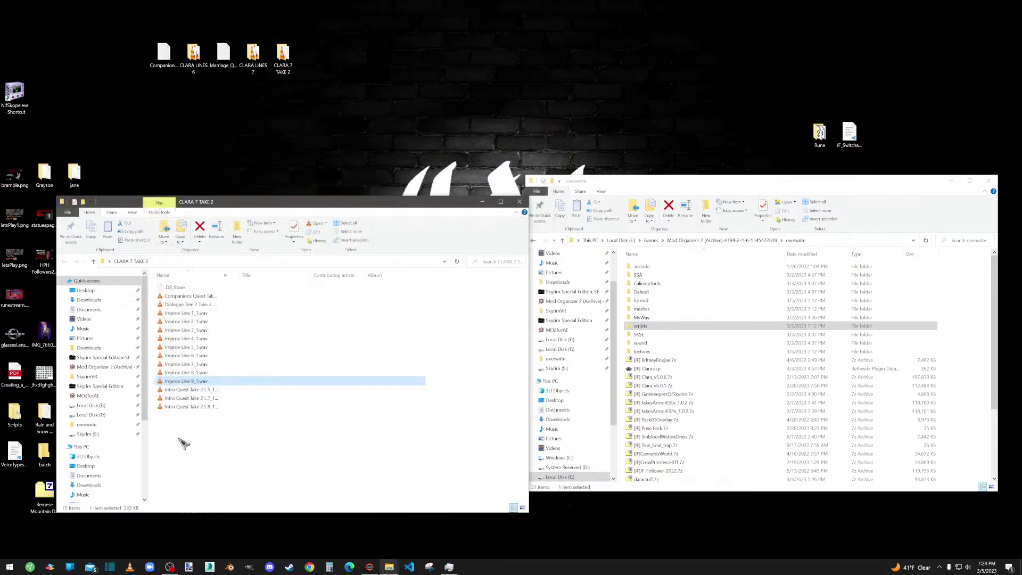
# Raise the headset volume slightly between two playbacks of Intro Quest Take 2 L.5_1.wav
pyautogui.doubleClick(192, 390)
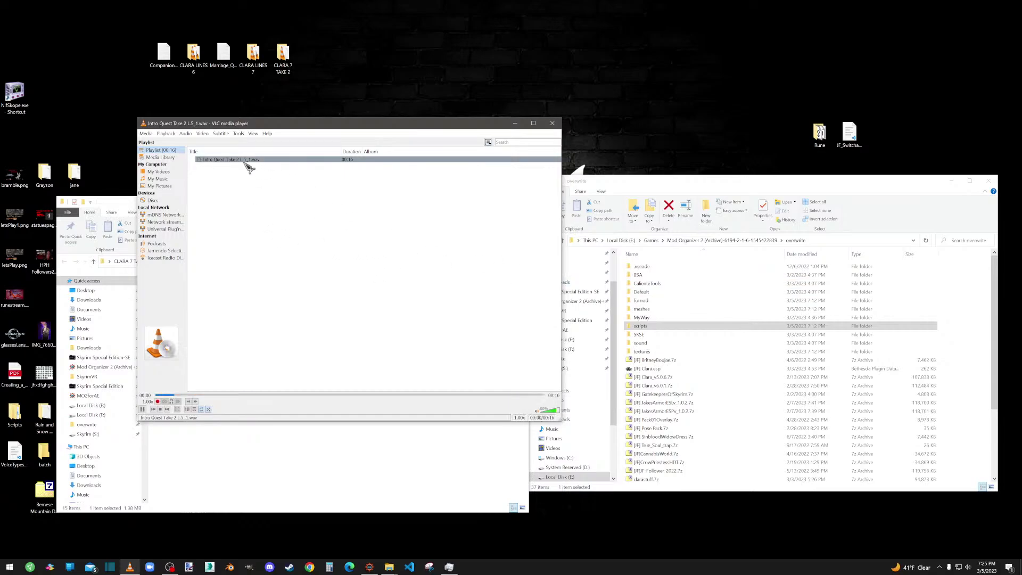
pyautogui.click(552, 123)
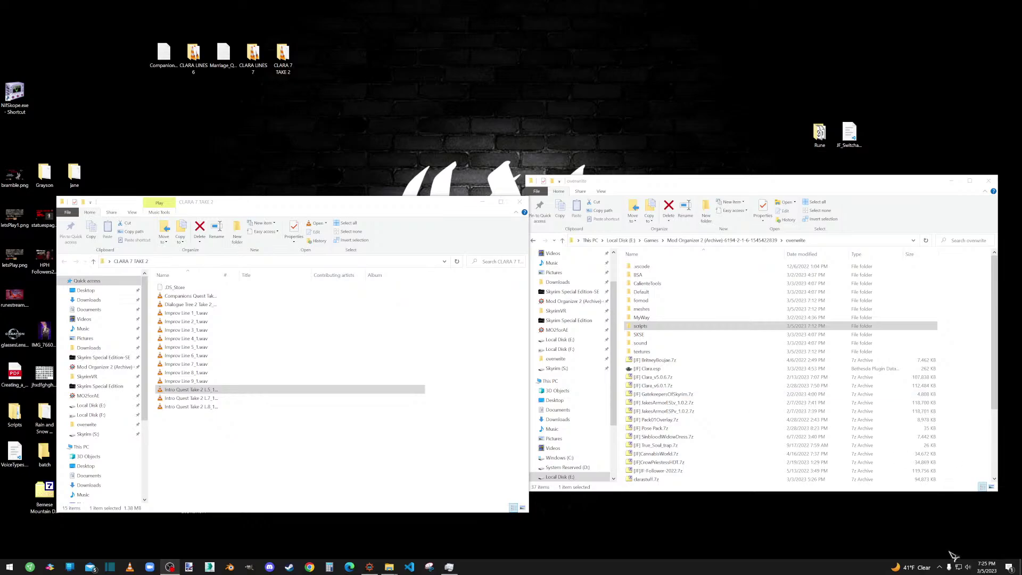
pyautogui.click(968, 567)
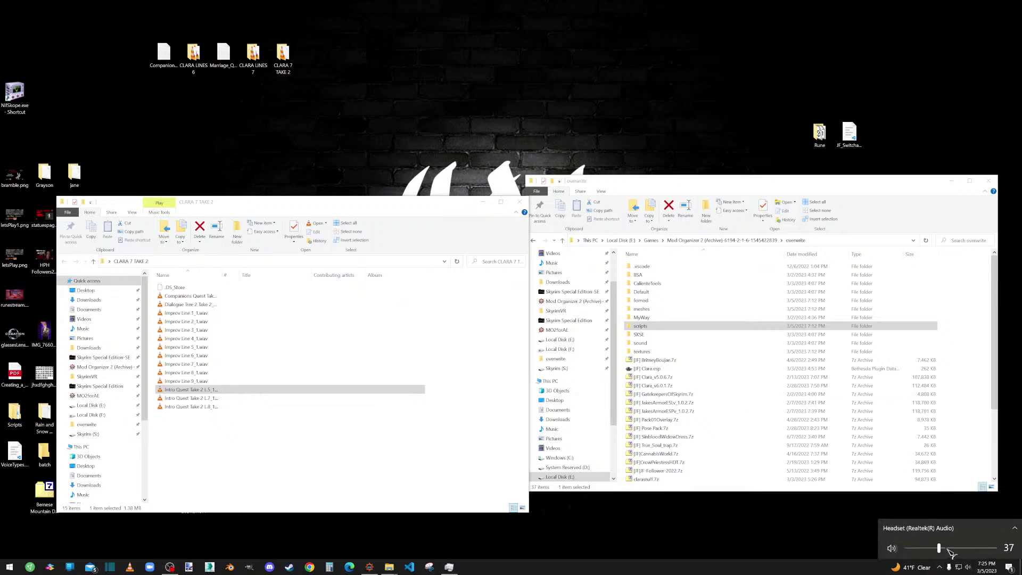
pyautogui.click(946, 548)
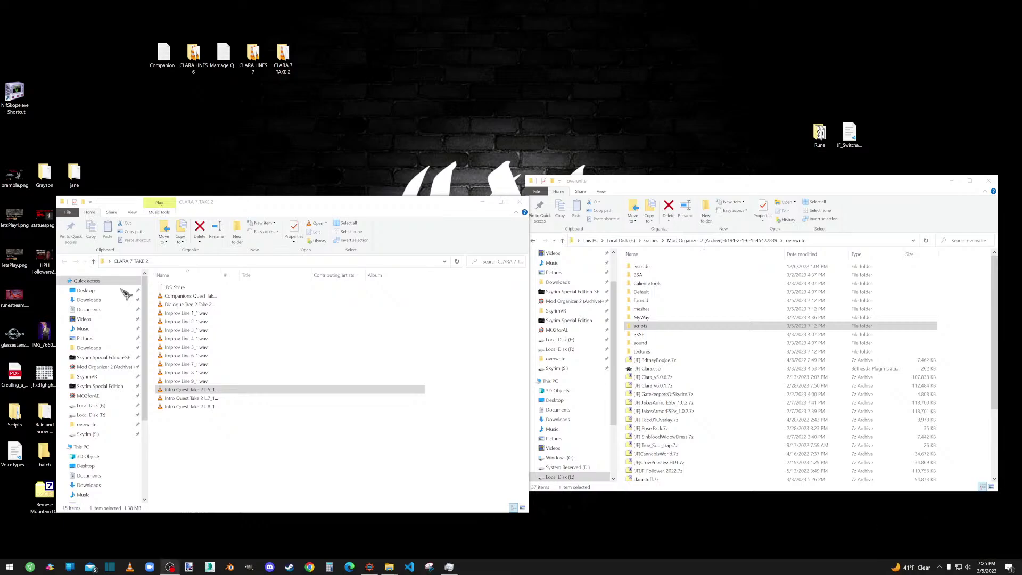
pyautogui.doubleClick(201, 390)
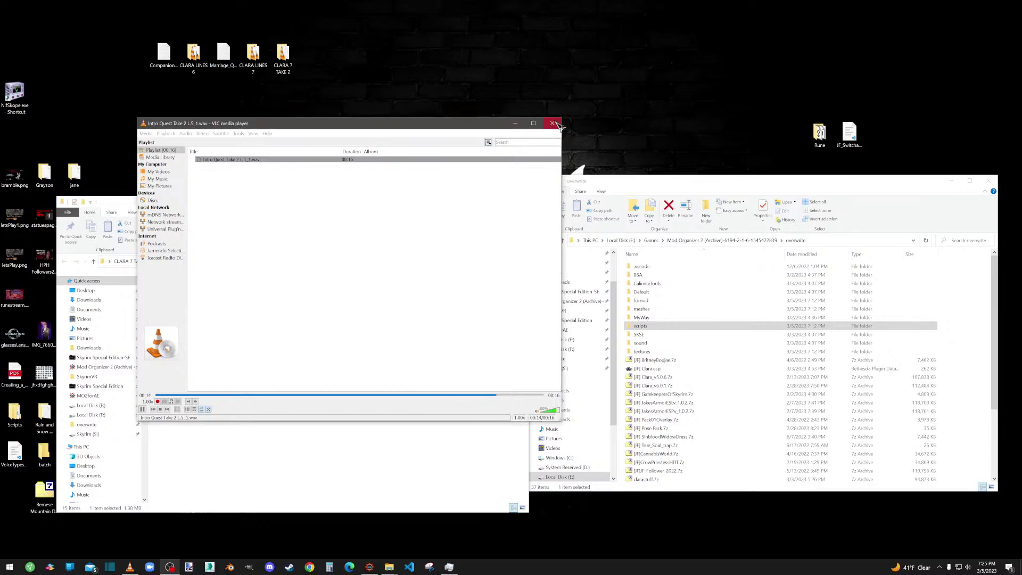
pyautogui.click(554, 124)
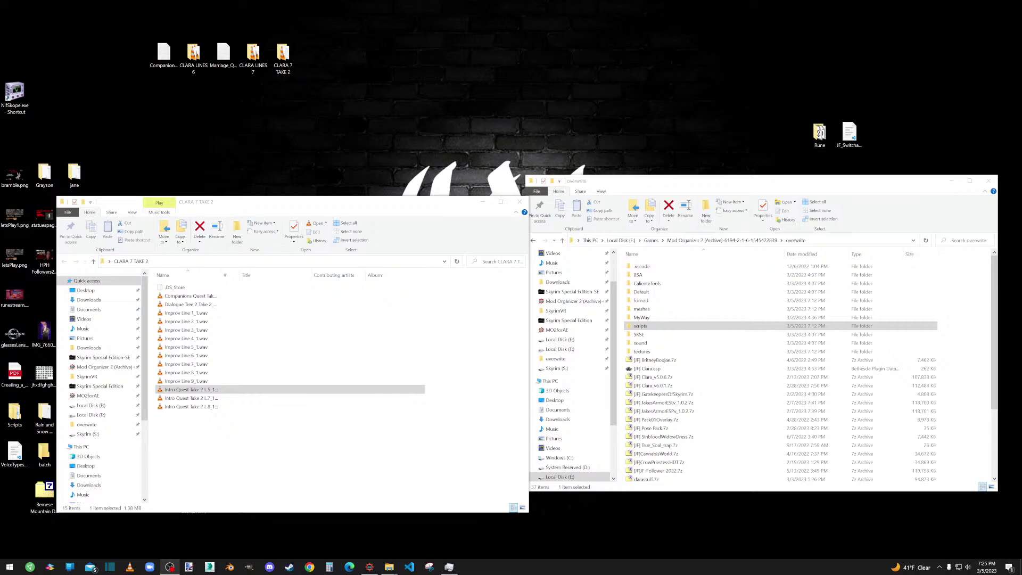
# Listen to Intro Quest Take 2 L.7_1.wav once and Intro Quest Take 2 L.8_1.wav twice, closing the player each time
pyautogui.doubleClick(203, 399)
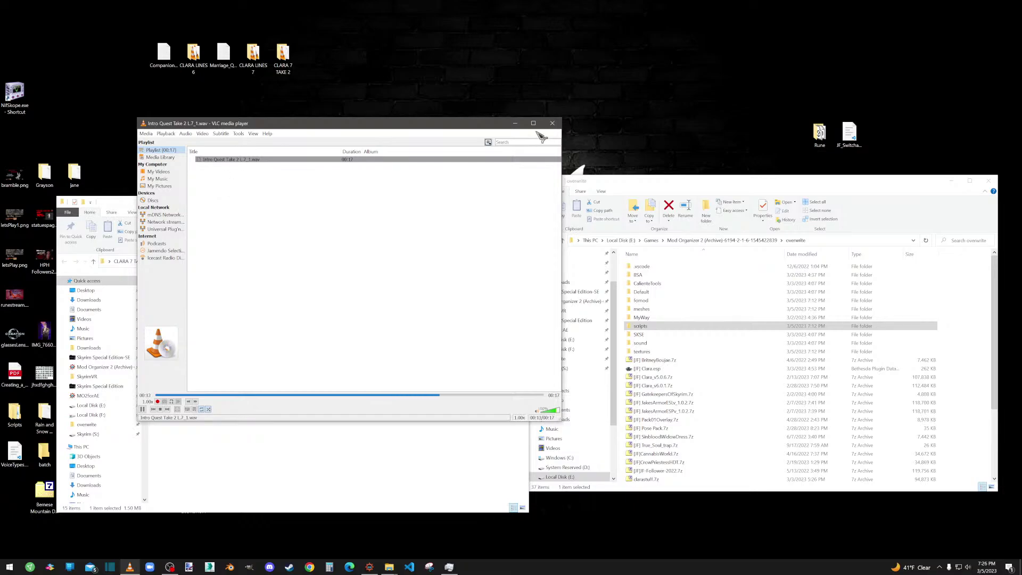
pyautogui.click(559, 126)
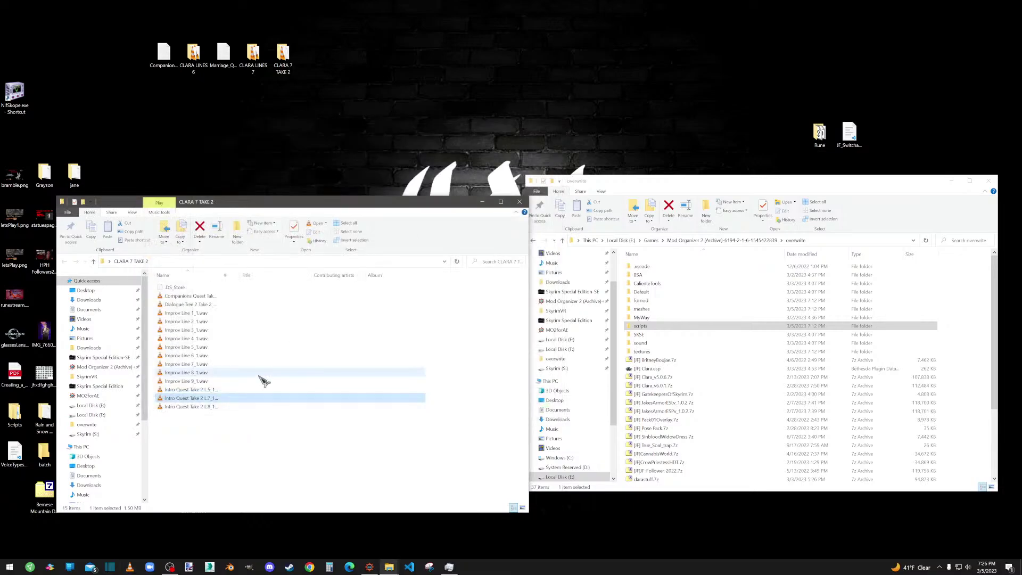
pyautogui.click(205, 407)
pyautogui.doubleClick(204, 408)
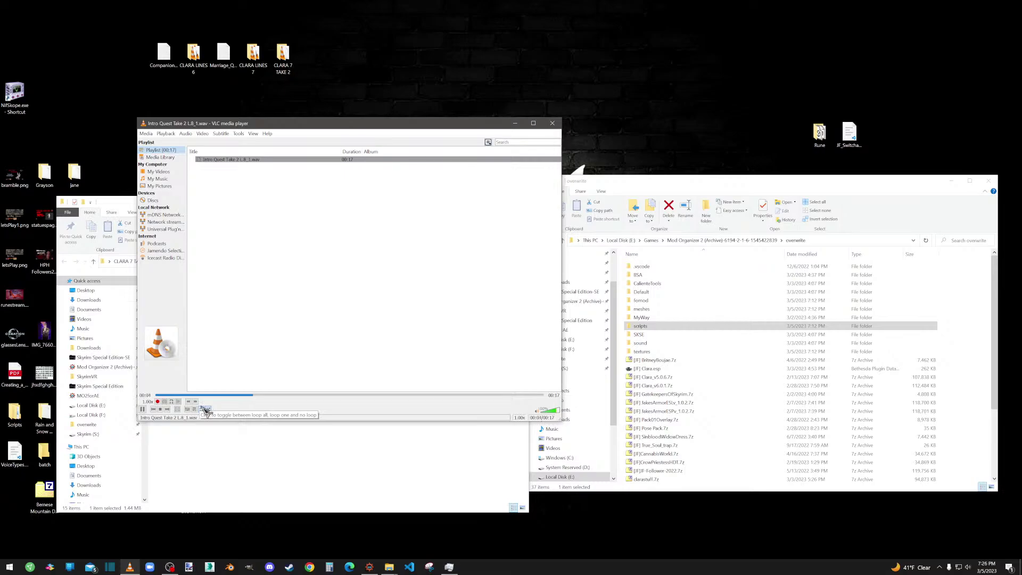
pyautogui.click(552, 123)
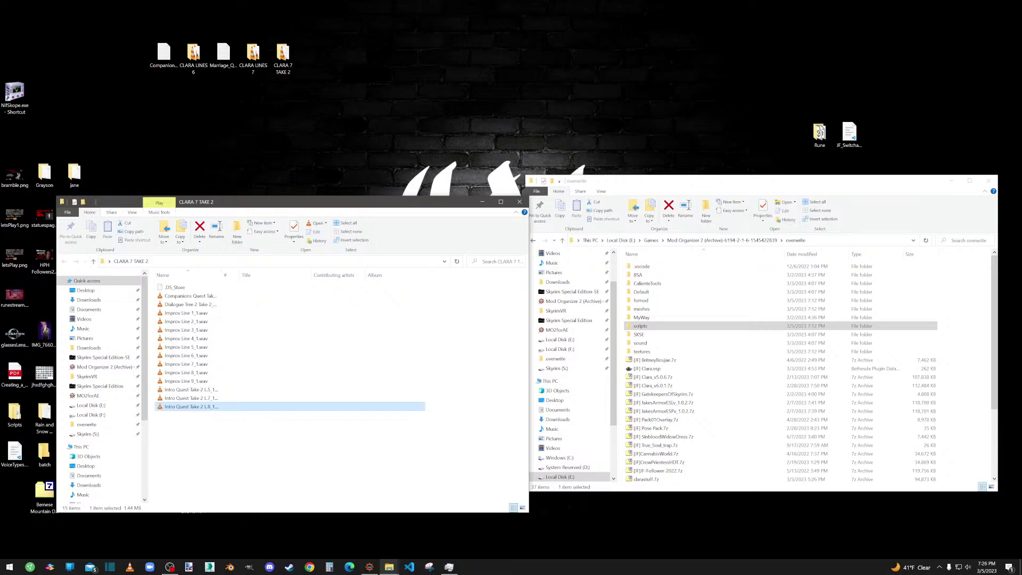
pyautogui.click(190, 409)
pyautogui.doubleClick(190, 408)
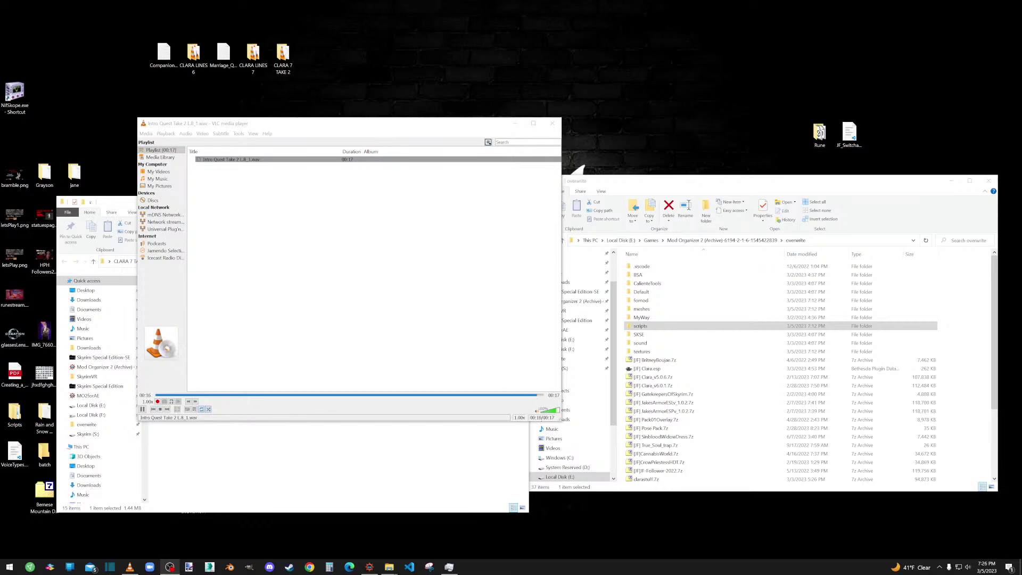
pyautogui.click(554, 125)
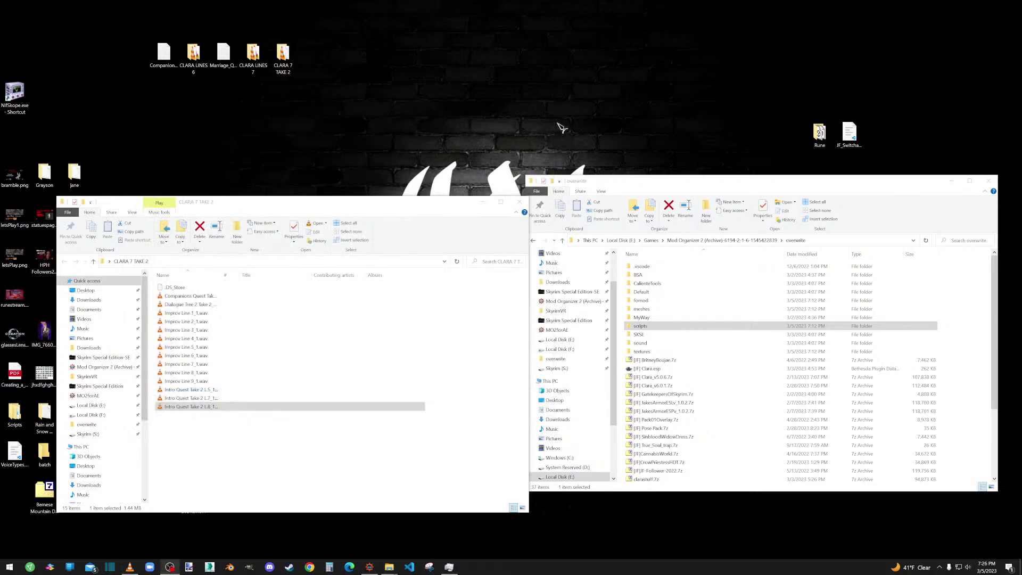
# Preview Dialogue Tree 2 Take 2_1.wav and Companions Quest Take 2 L.12_1.wav, and line up the folder window with the overwrite window
pyautogui.moveTo(207, 416); pyautogui.dragTo(201, 382)
pyautogui.click(201, 381)
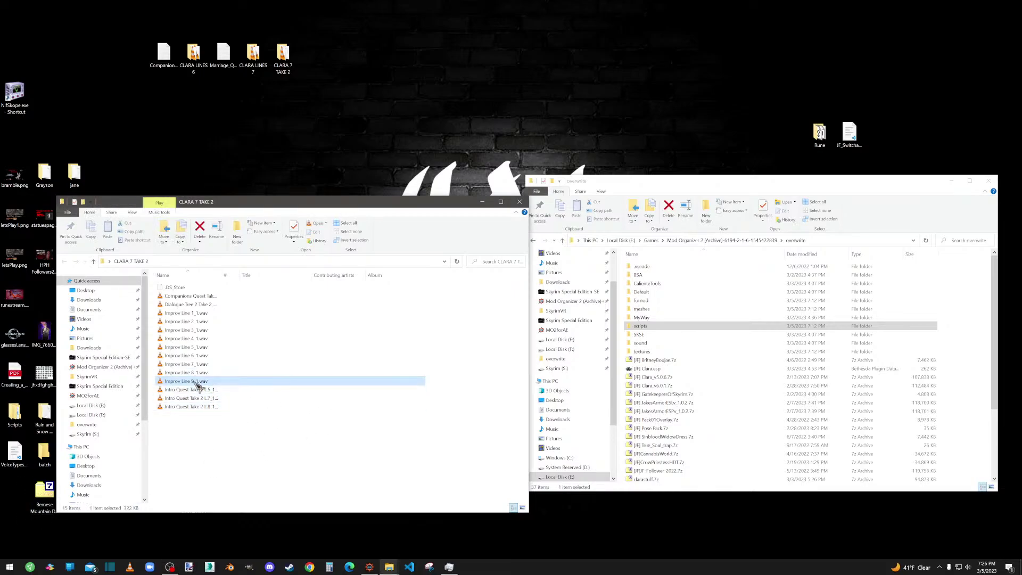
pyautogui.doubleClick(200, 304)
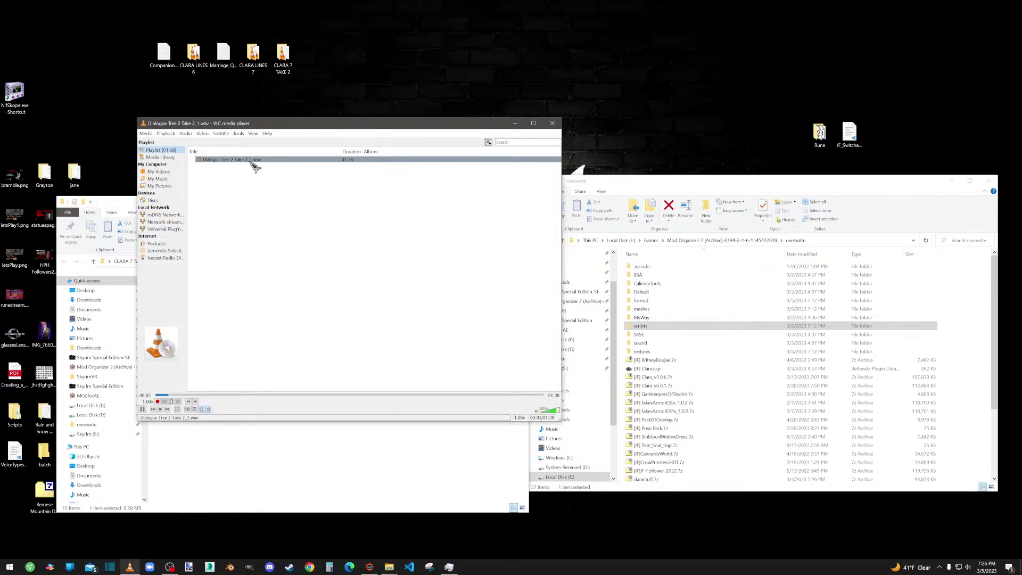
pyautogui.click(552, 124)
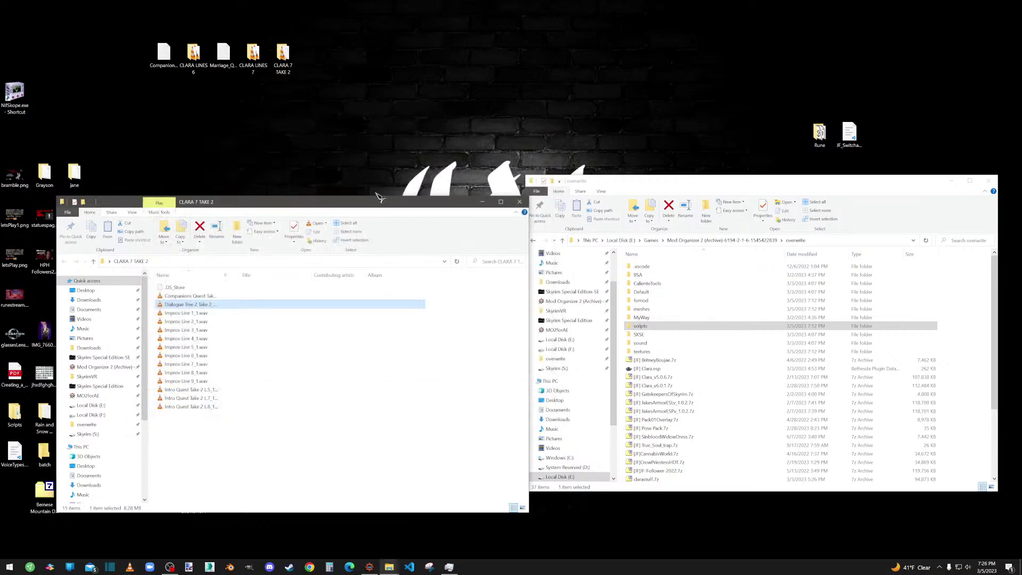
pyautogui.doubleClick(196, 296)
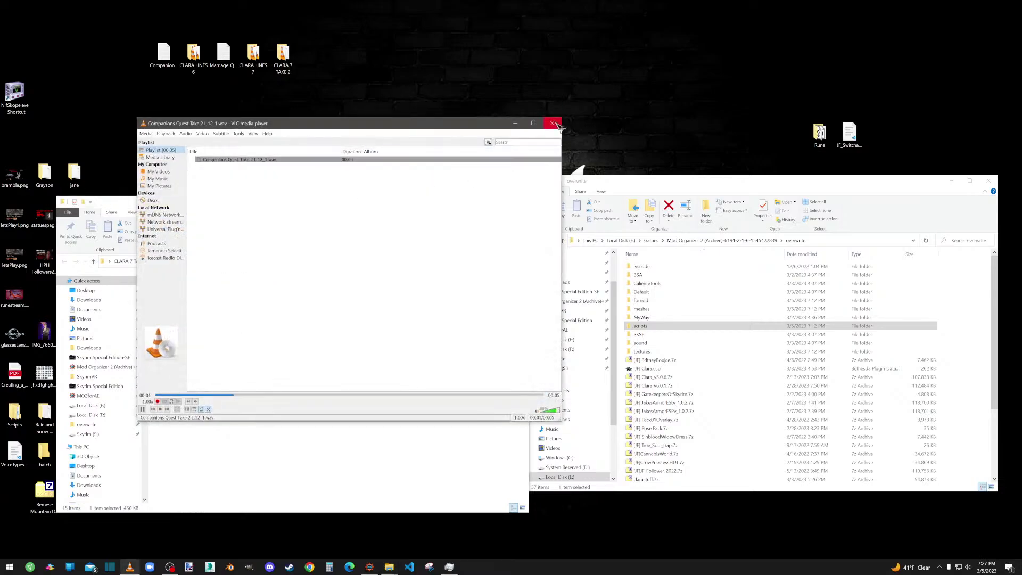
pyautogui.click(553, 124)
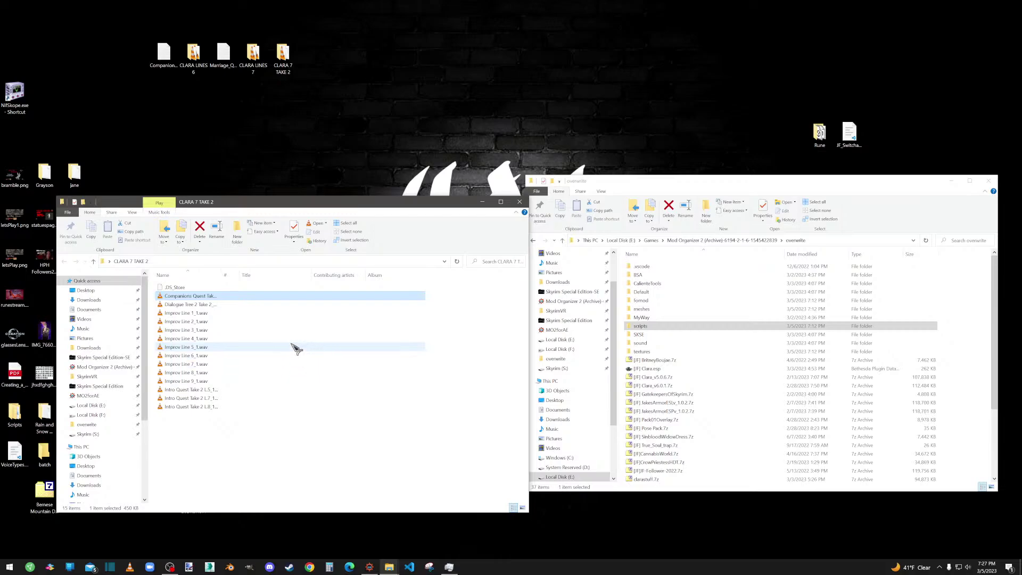
pyautogui.moveTo(282, 204); pyautogui.dragTo(288, 182)
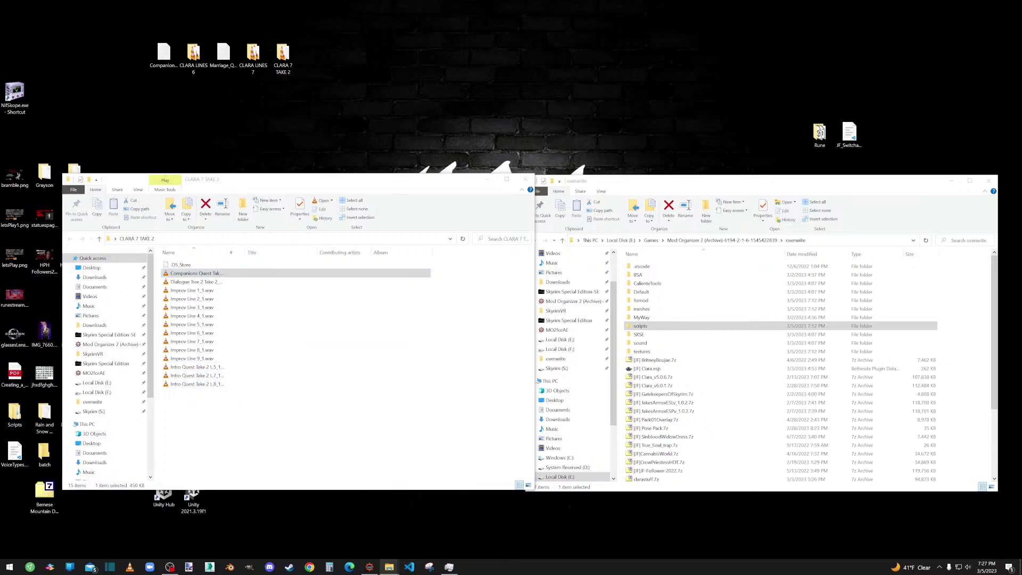
# Launch Audacity from its shortcut in the voice files folder, and place the CLARA 7 TAKE 2 folder window beside it
pyautogui.click(202, 276)
pyautogui.doubleClick(202, 277)
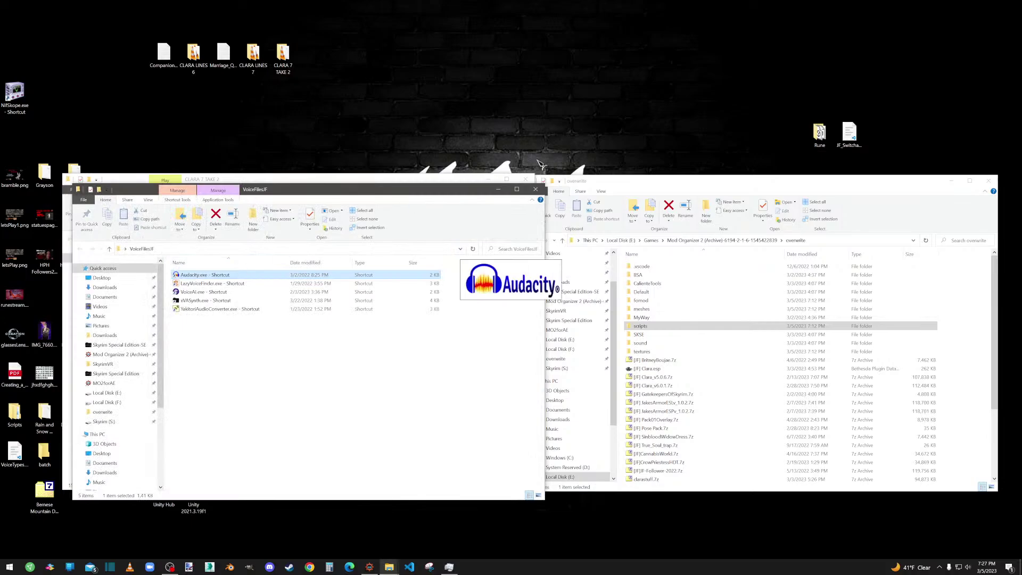
pyautogui.click(539, 191)
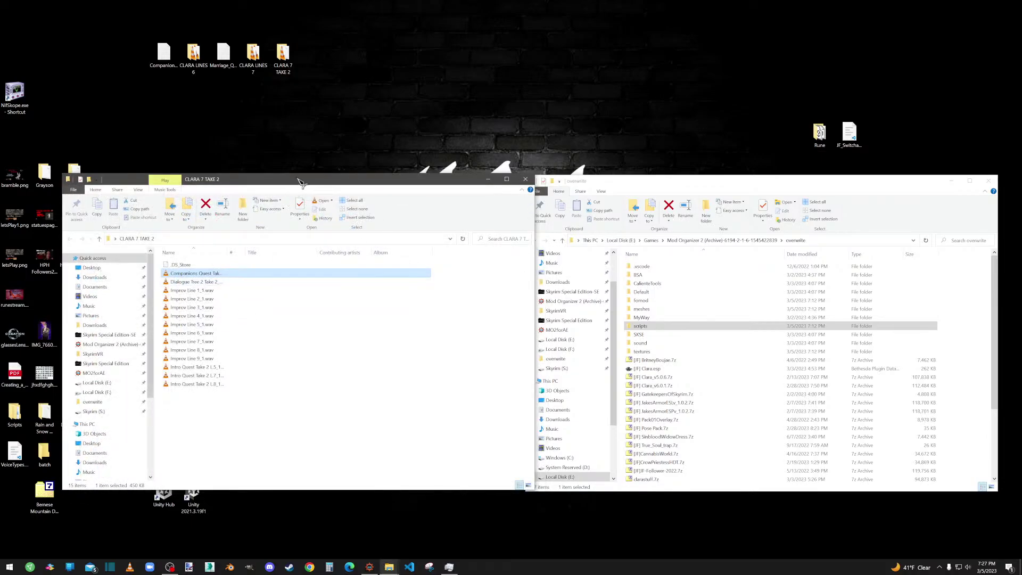
pyautogui.moveTo(299, 180); pyautogui.dragTo(754, 136)
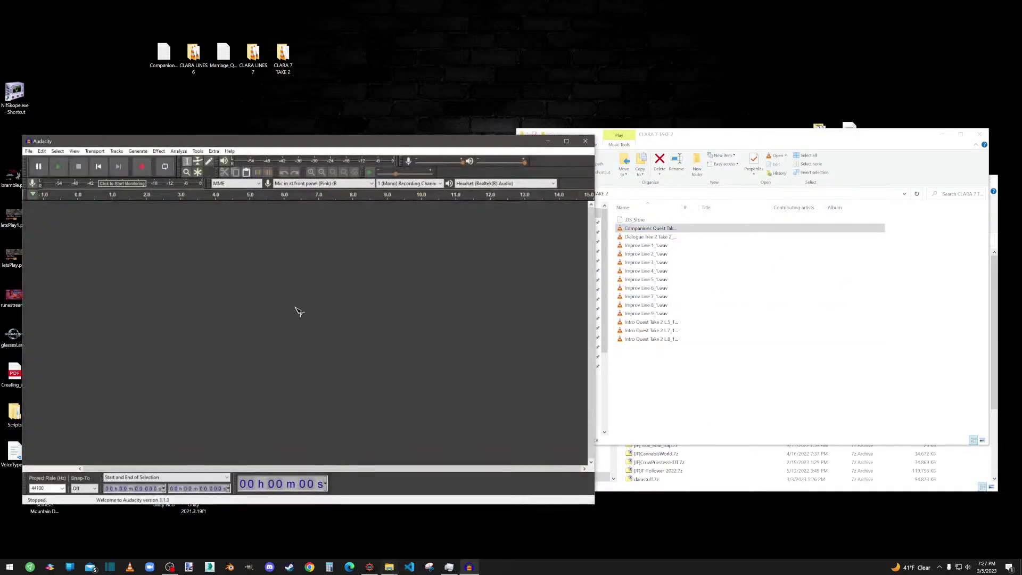
pyautogui.click(659, 239)
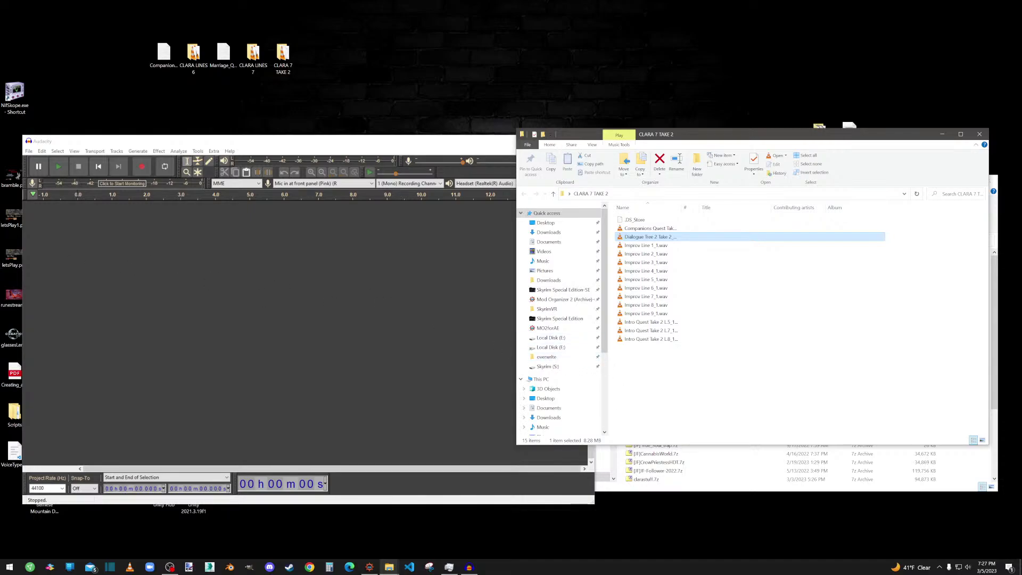
# Set the headset volume to 53
pyautogui.click(969, 568)
pyautogui.click(953, 548)
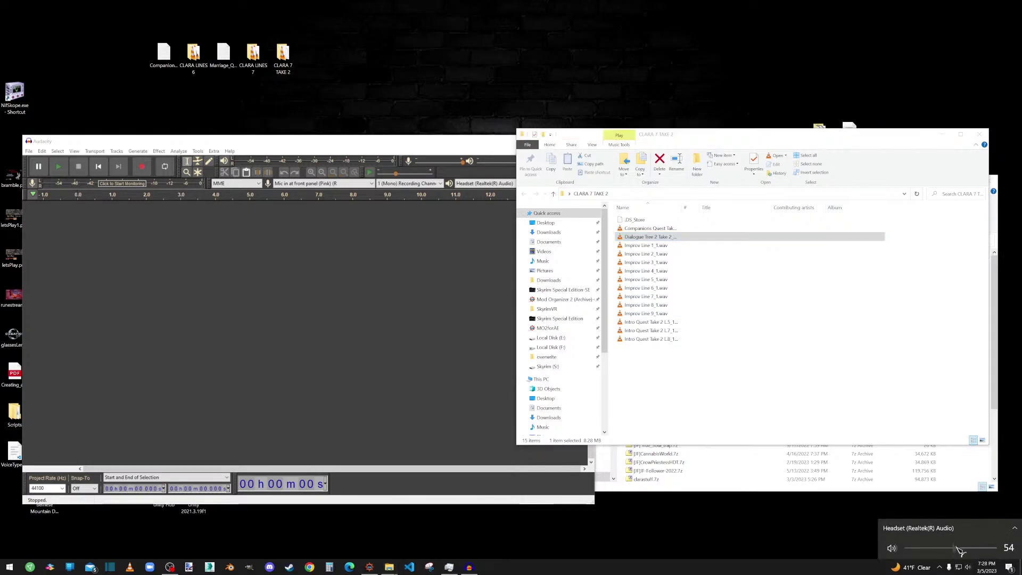
pyautogui.moveTo(955, 550)
pyautogui.mouseDown()
pyautogui.moveTo(965, 547)
pyautogui.moveTo(957, 549)
pyautogui.mouseUp()
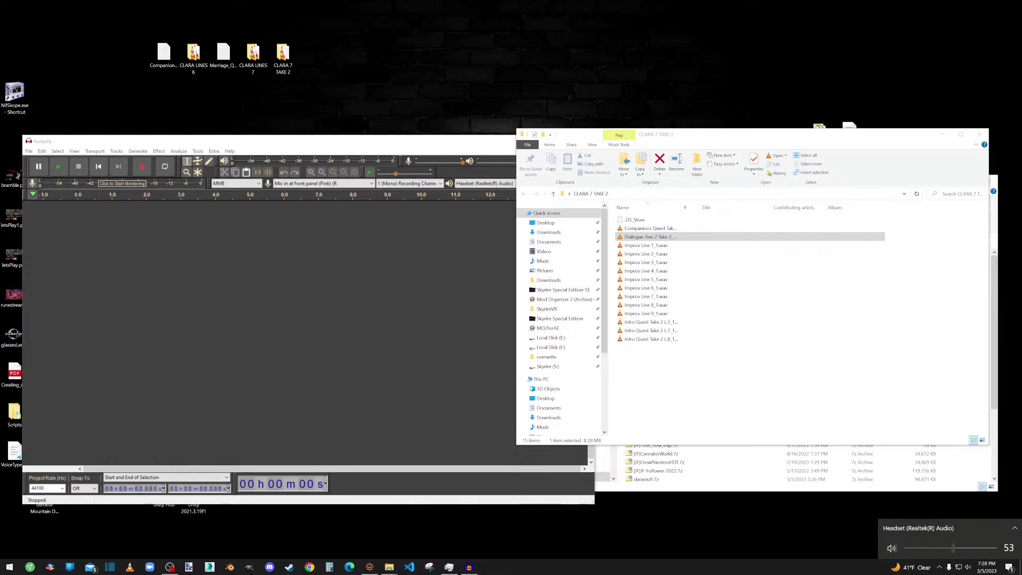
# Import Dialogue Tree 2 Take 2_1.wav and the Intro Quest Take 2 L.5_1, L.7_1 and L.8_1 recordings into Audacity
pyautogui.moveTo(720, 132); pyautogui.dragTo(738, 130)
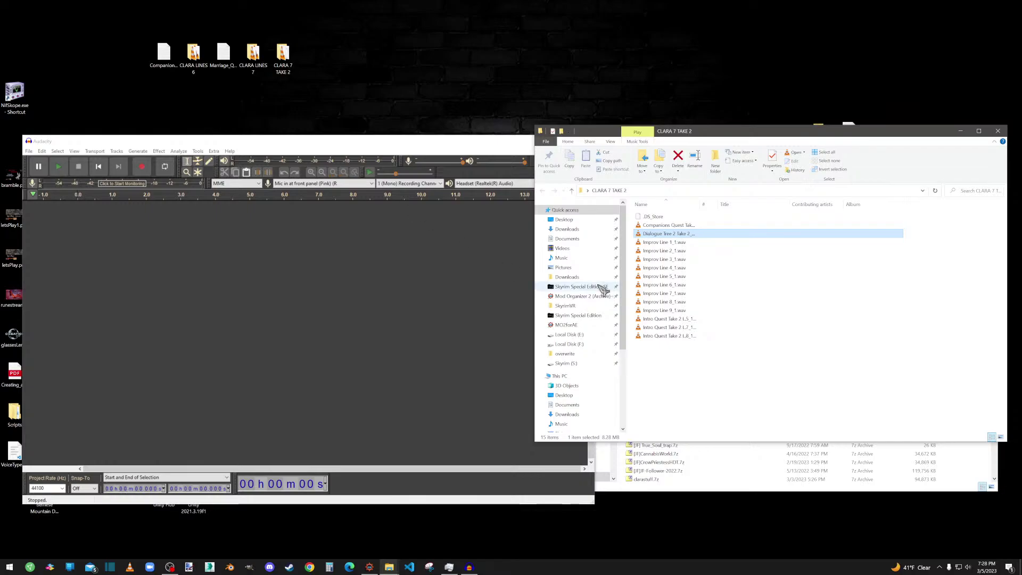
pyautogui.keyDown('ctrl'); pyautogui.click(680, 320); pyautogui.keyUp('ctrl')
pyautogui.keyDown('ctrl'); pyautogui.click(681, 327); pyautogui.keyUp('ctrl')
pyautogui.keyDown('ctrl'); pyautogui.click(678, 335); pyautogui.keyUp('ctrl')
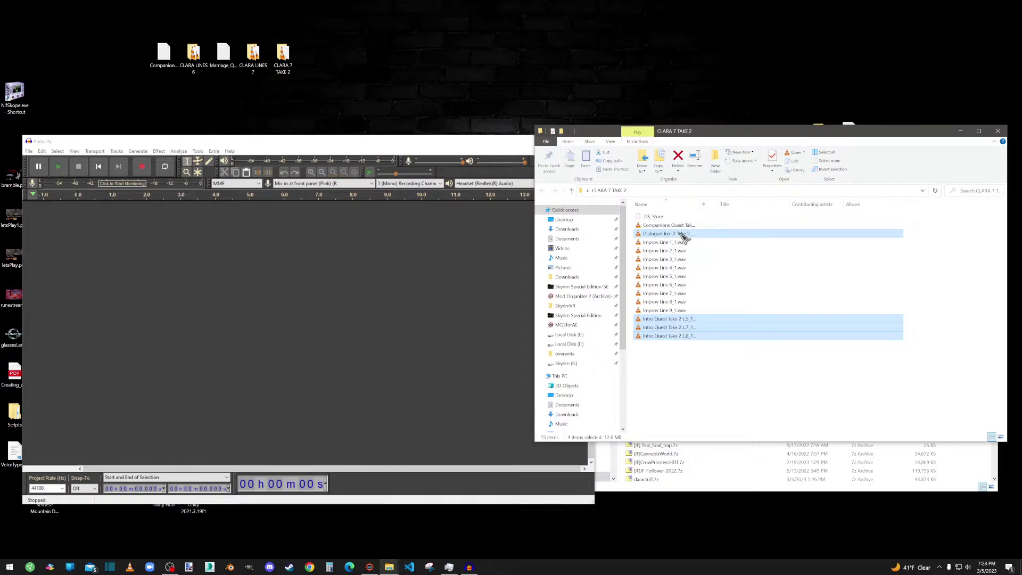
pyautogui.moveTo(680, 234); pyautogui.dragTo(382, 250)
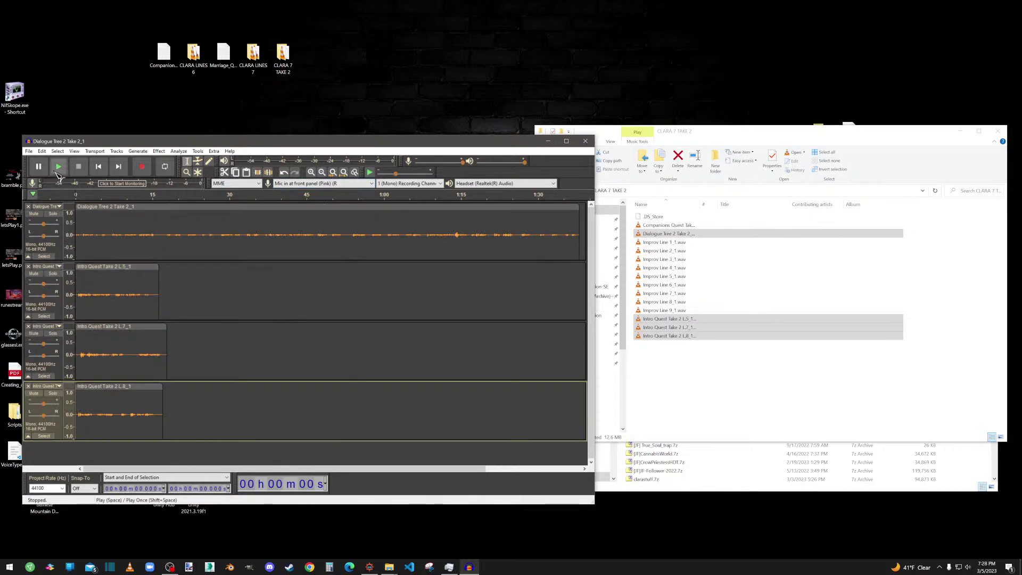
# Select the audio of all four tracks, and play a few seconds of the Dialogue Tree 2 Take 2_1 track soloed
pyautogui.click(59, 151)
pyautogui.click(67, 160)
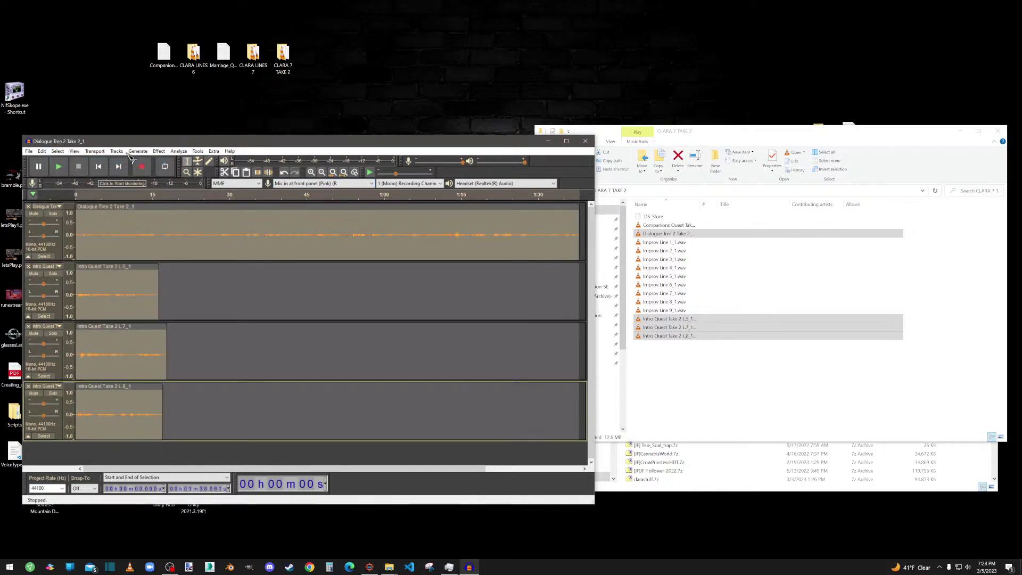
pyautogui.click(53, 213)
pyautogui.click(60, 168)
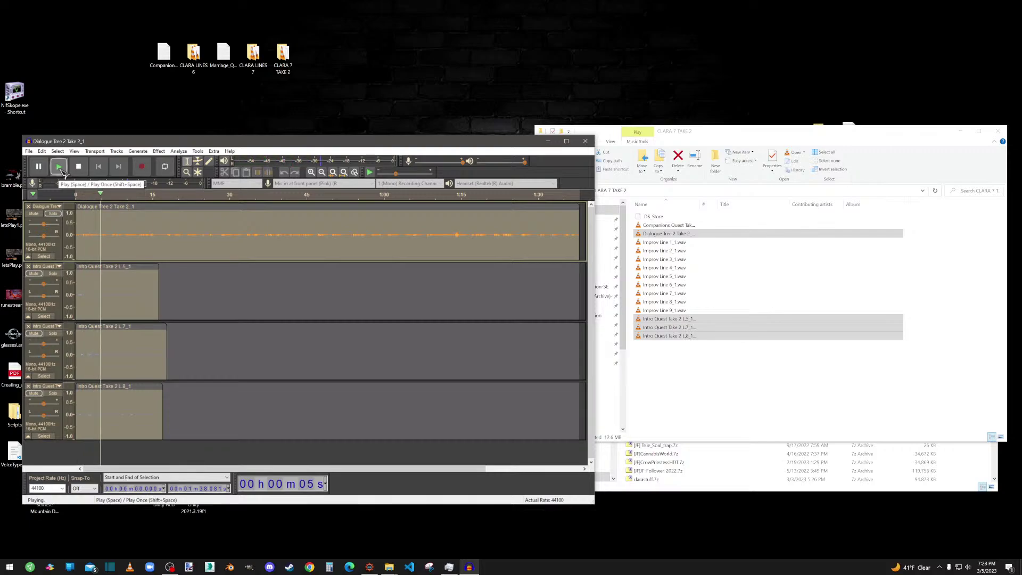
pyautogui.click(80, 167)
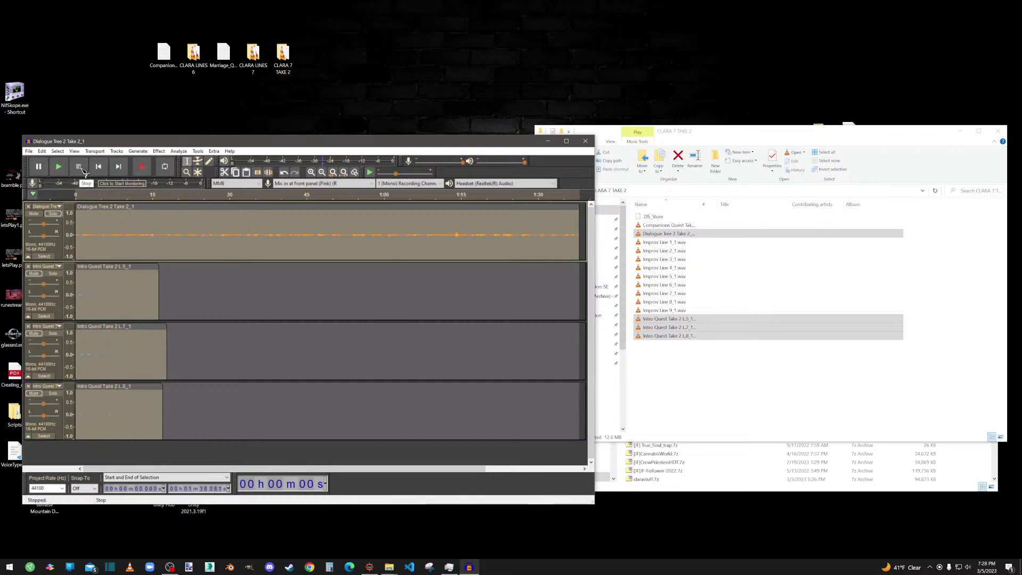
# Turn the Dialogue Tree 2 Take 2_1 track's solo off and on again, and play it from the start
pyautogui.click(53, 214)
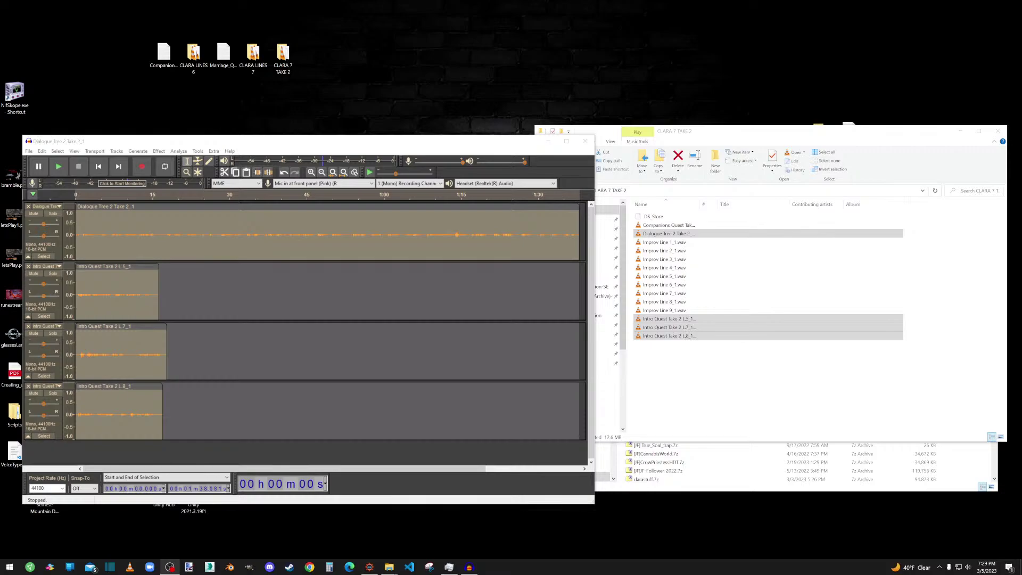
pyautogui.click(53, 214)
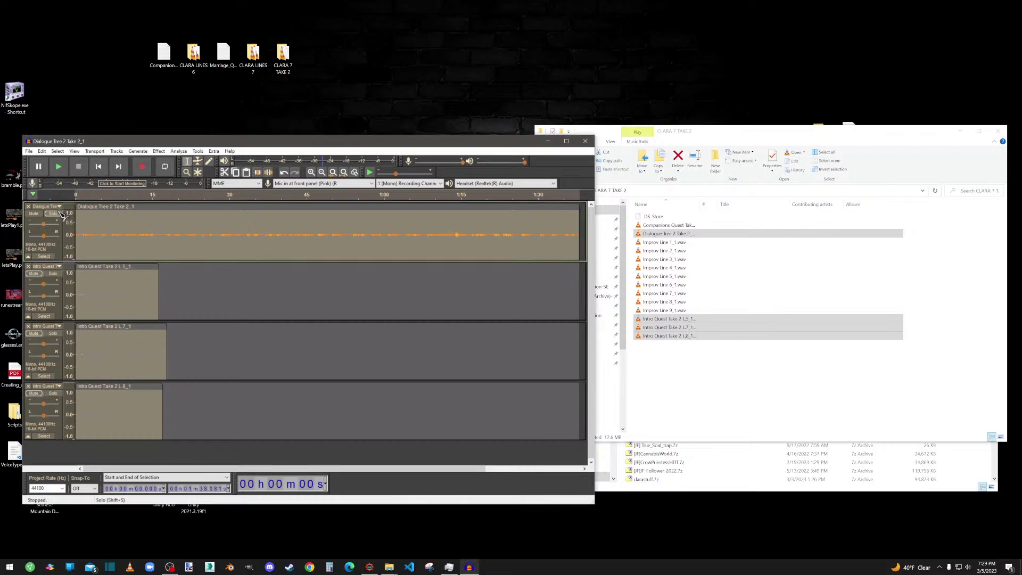
pyautogui.click(64, 169)
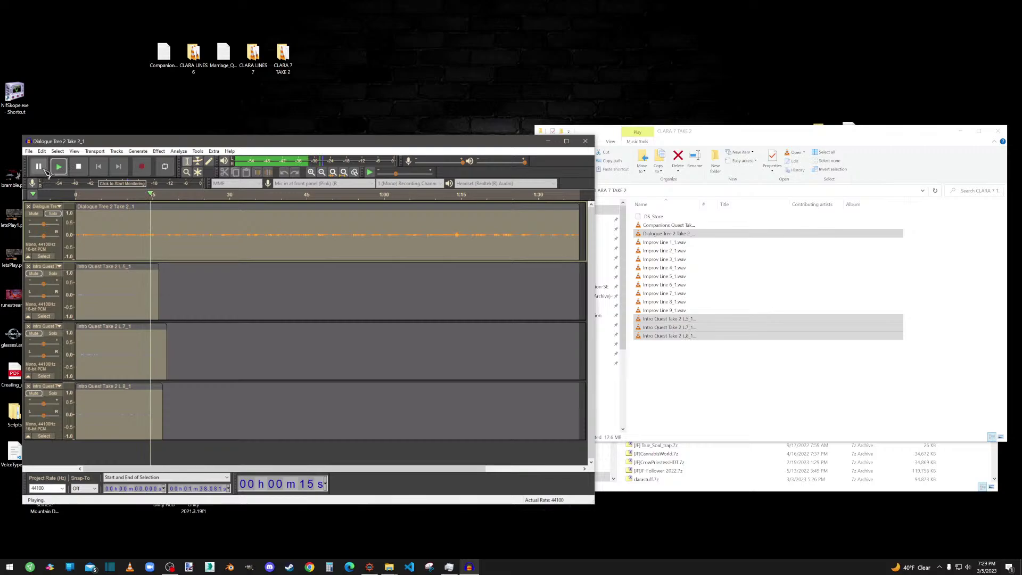
# Stop the playback, set the headset volume to 78, and restart the soloed dialogue track
pyautogui.click(79, 166)
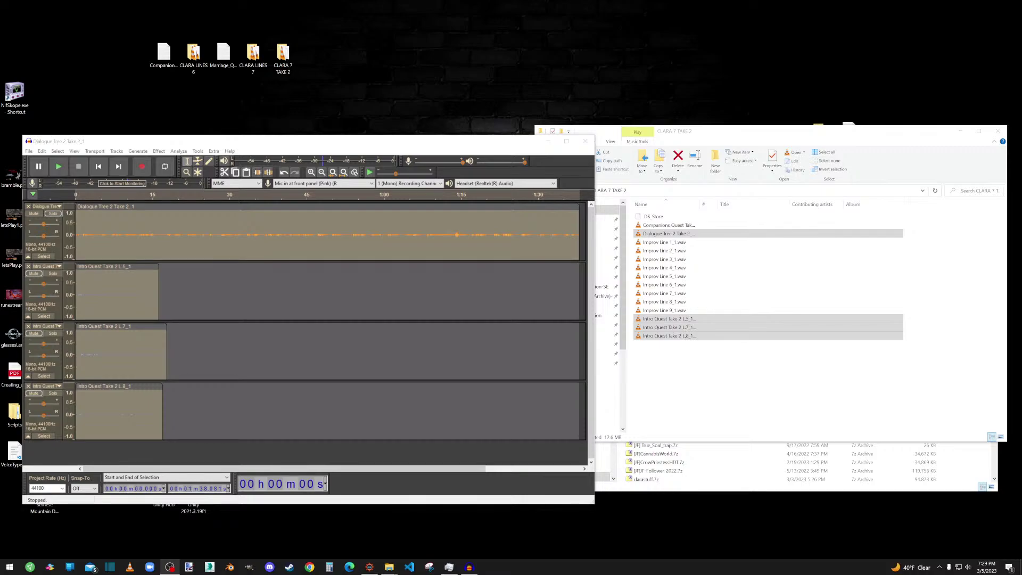
pyautogui.click(969, 568)
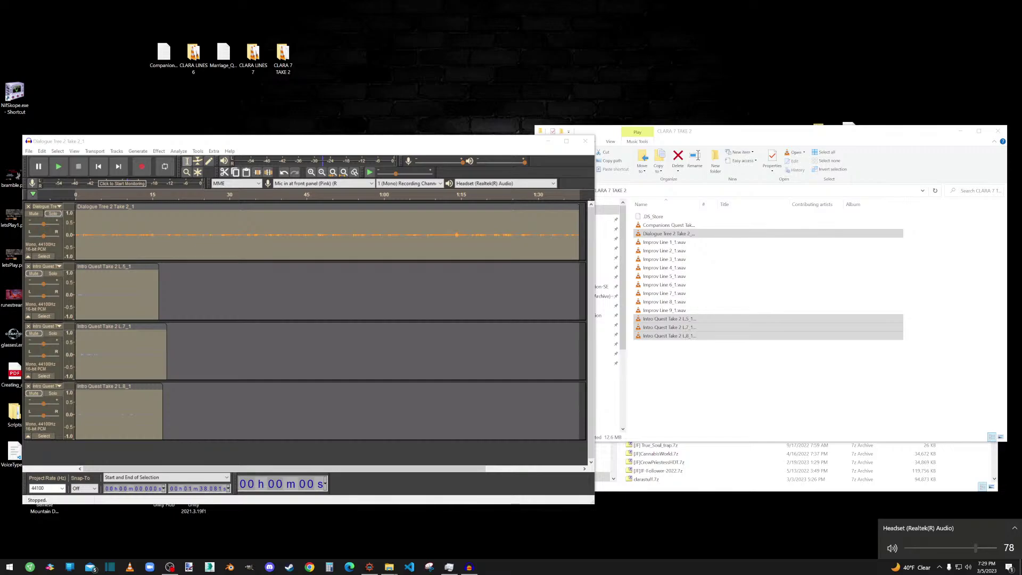
pyautogui.click(58, 174)
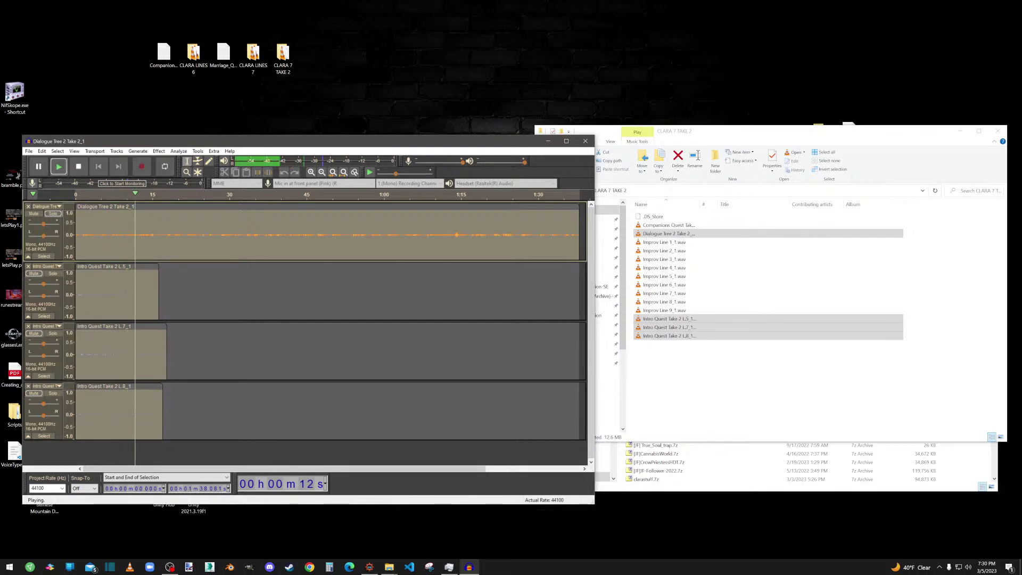
# Switch to OBS to check the Gain filter on the Headset audio source, and clear its window off the workspace
pyautogui.click(170, 568)
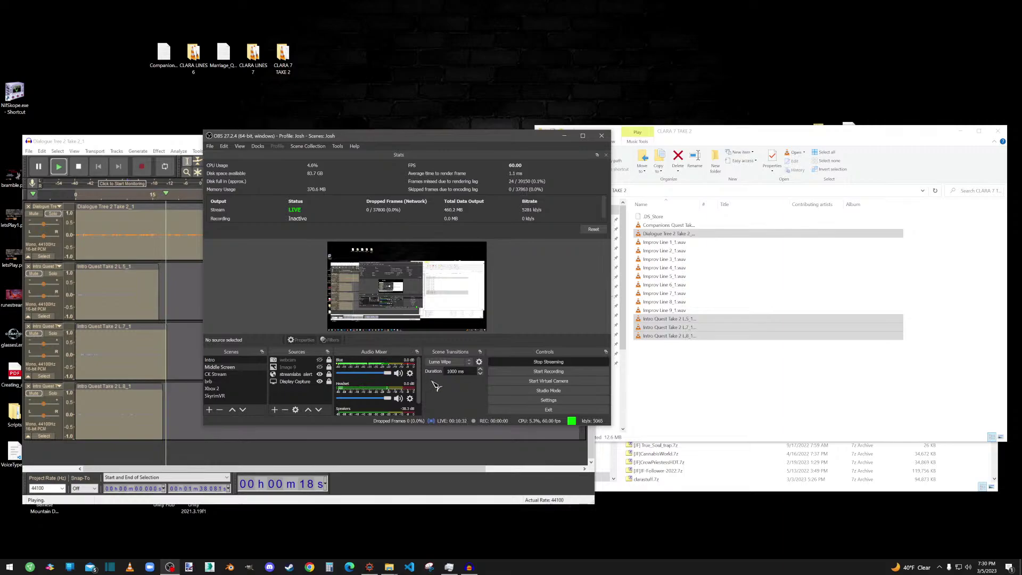
pyautogui.click(411, 399)
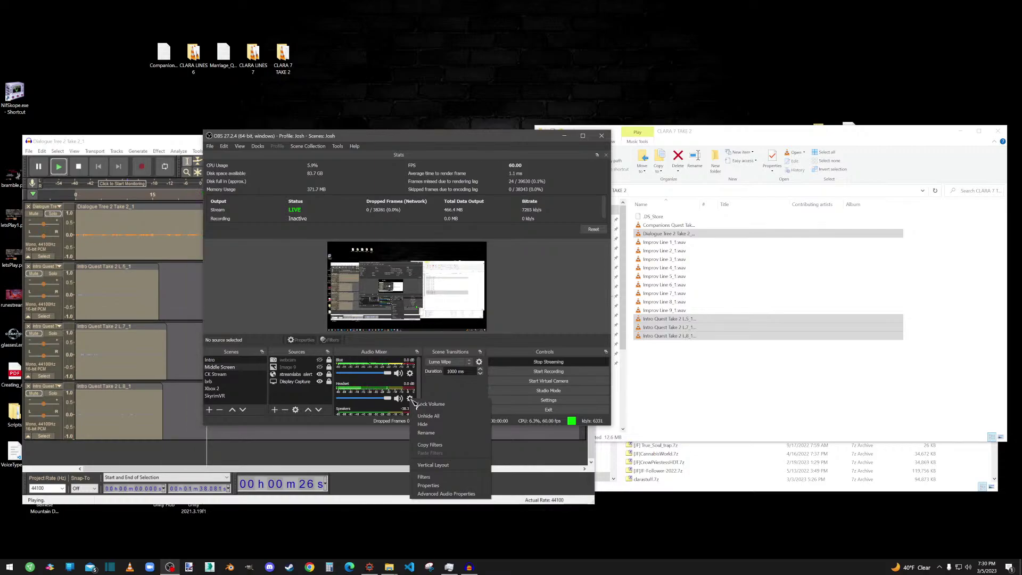
pyautogui.click(424, 477)
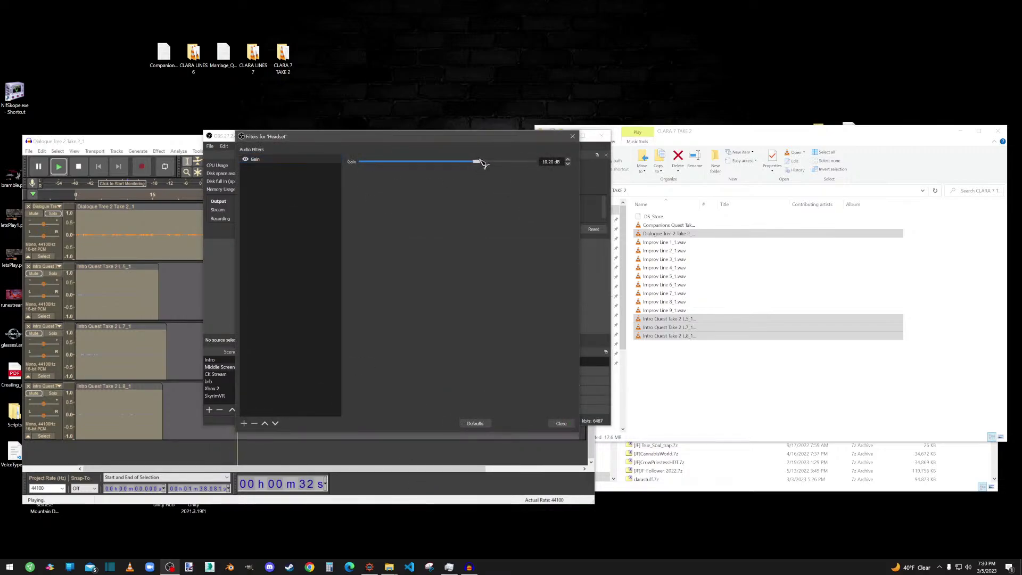
pyautogui.click(560, 424)
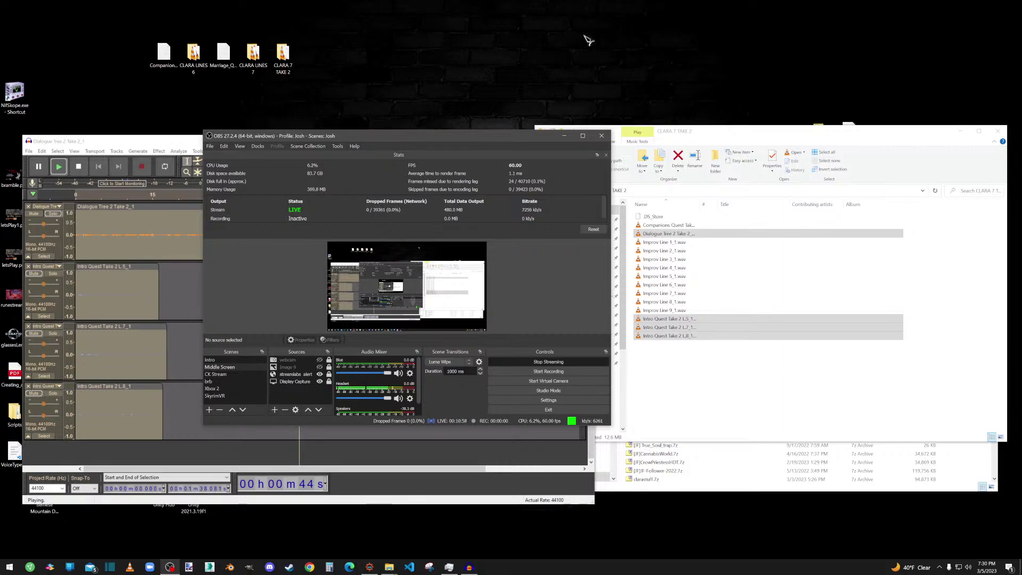
pyautogui.press('super+Down')
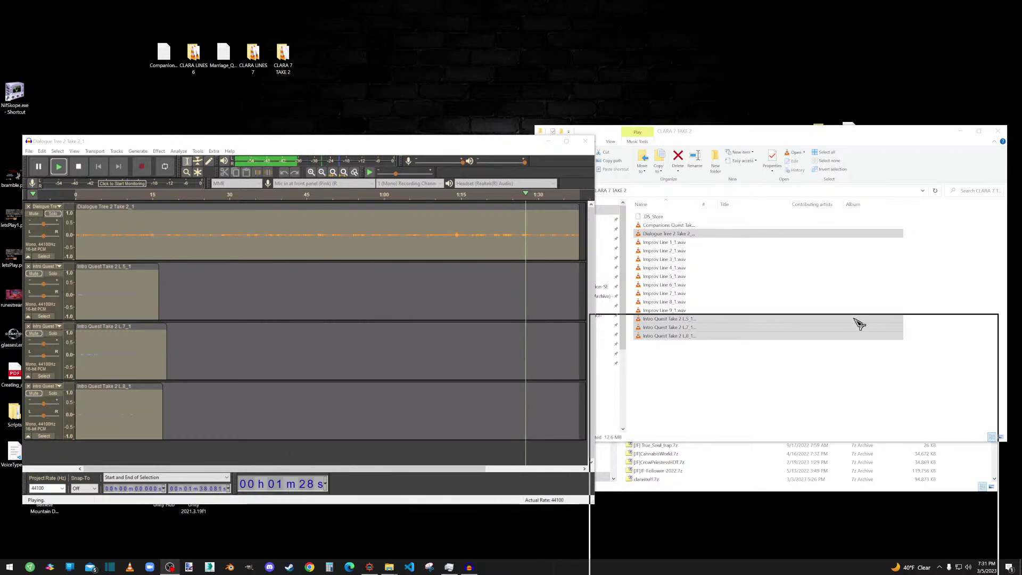
pyautogui.moveTo(857, 324); pyautogui.dragTo(1, 107)
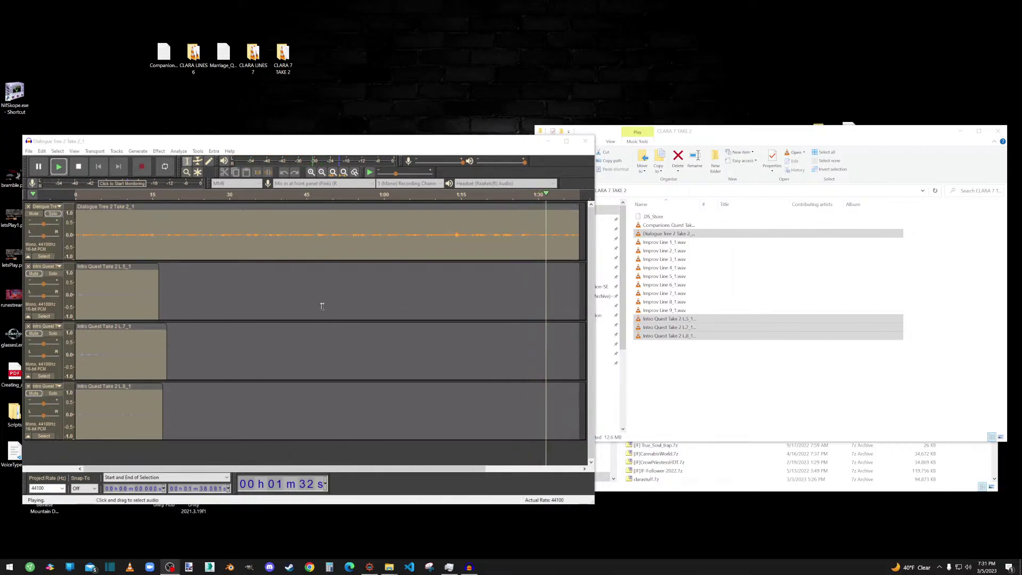
# Return to Audacity, stop the playback, and turn off solo on the Dialogue Tree 2 Take 2_1 track
pyautogui.click(319, 140)
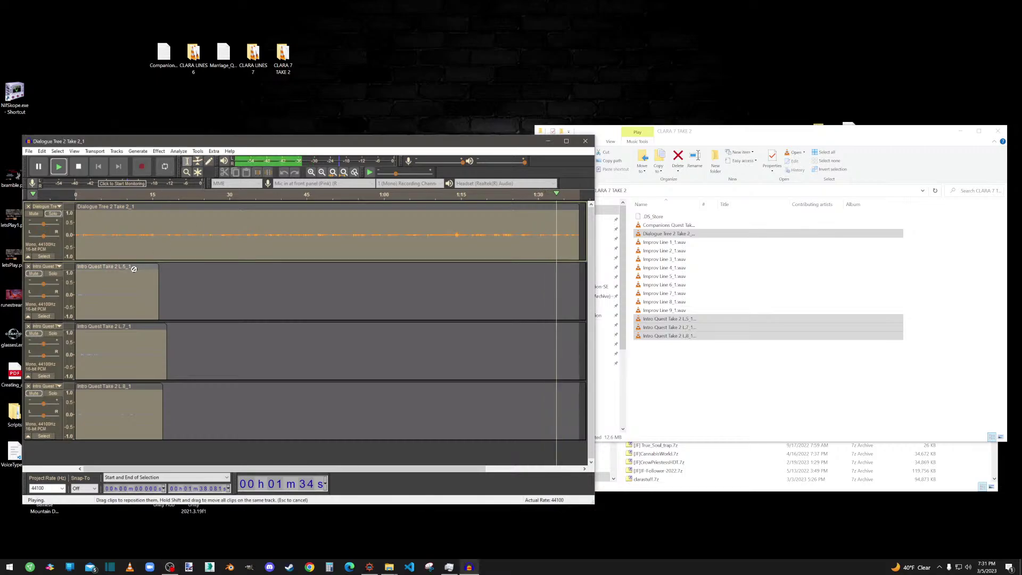
pyautogui.click(79, 166)
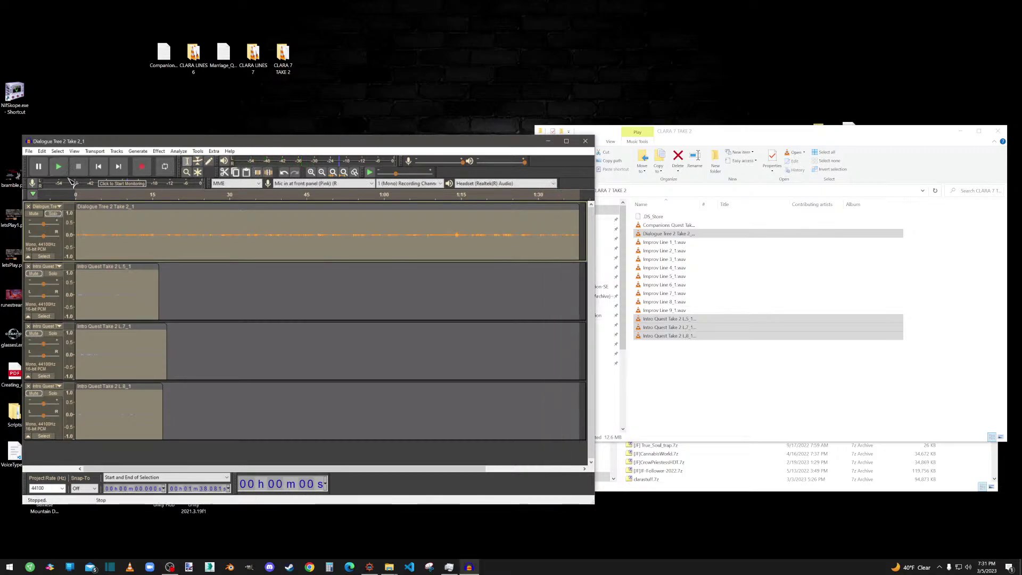
pyautogui.click(51, 214)
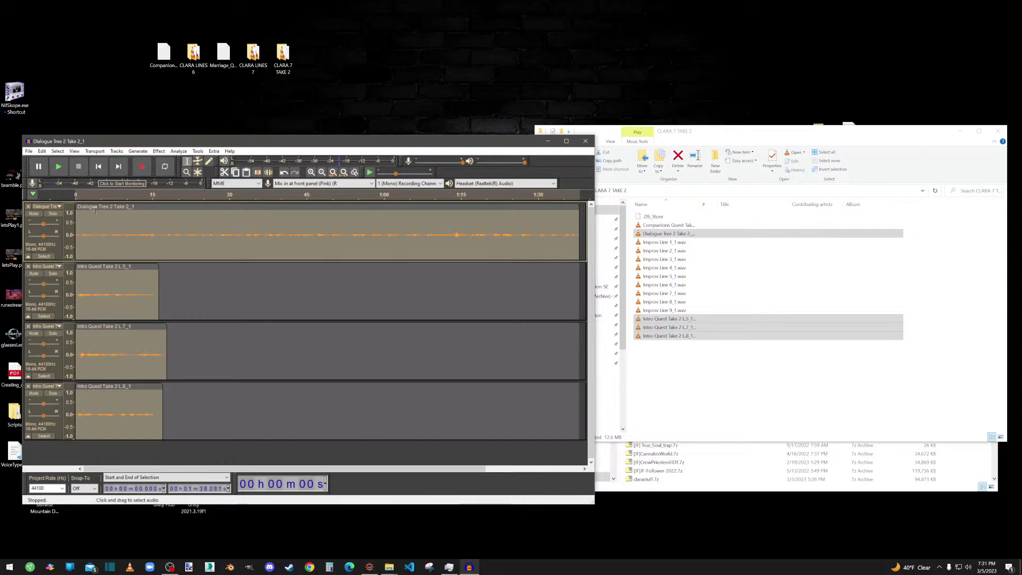
# Amplify the four selected tracks by 18.1 dB
pyautogui.click(159, 152)
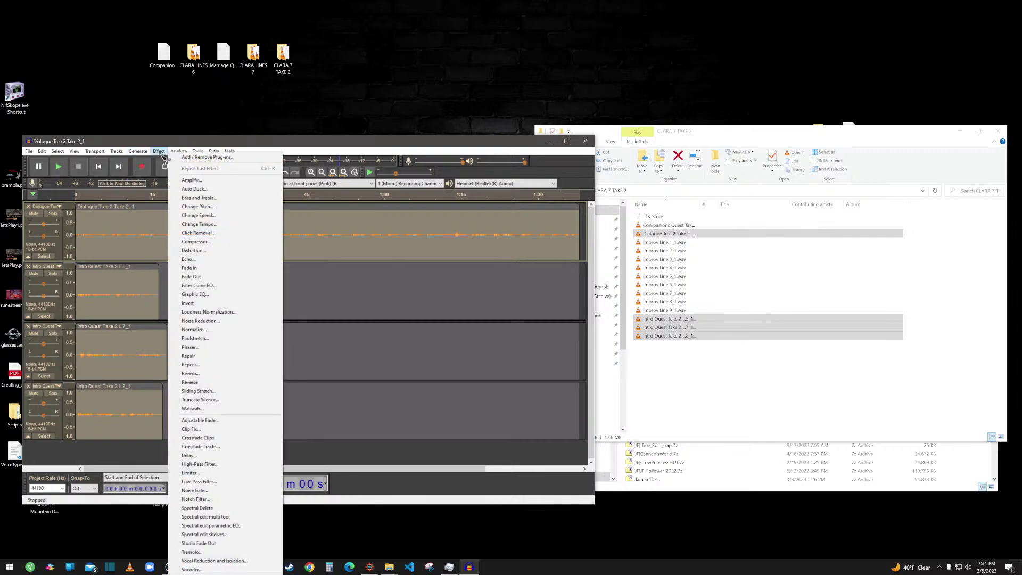
pyautogui.click(190, 181)
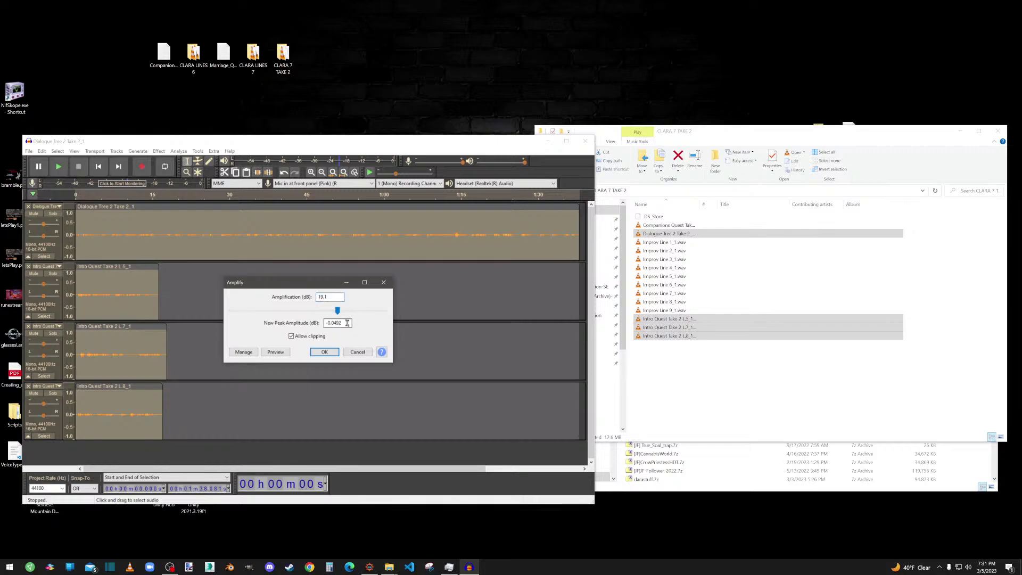
pyautogui.click(325, 352)
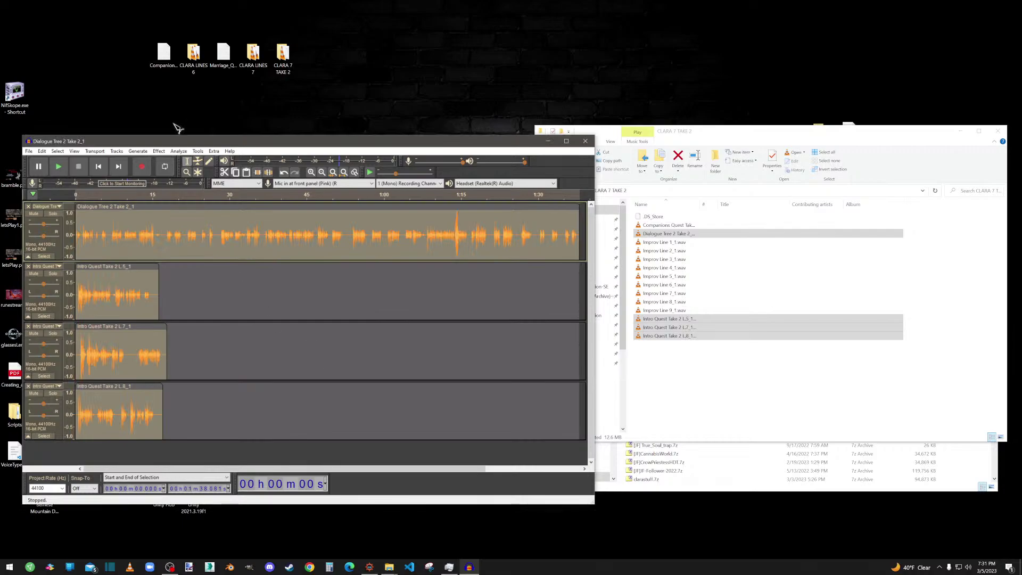
# Listen to the start of the amplified Dialogue Tree 2 Take 2_1 track soloed, and undo the amplification
pyautogui.click(56, 214)
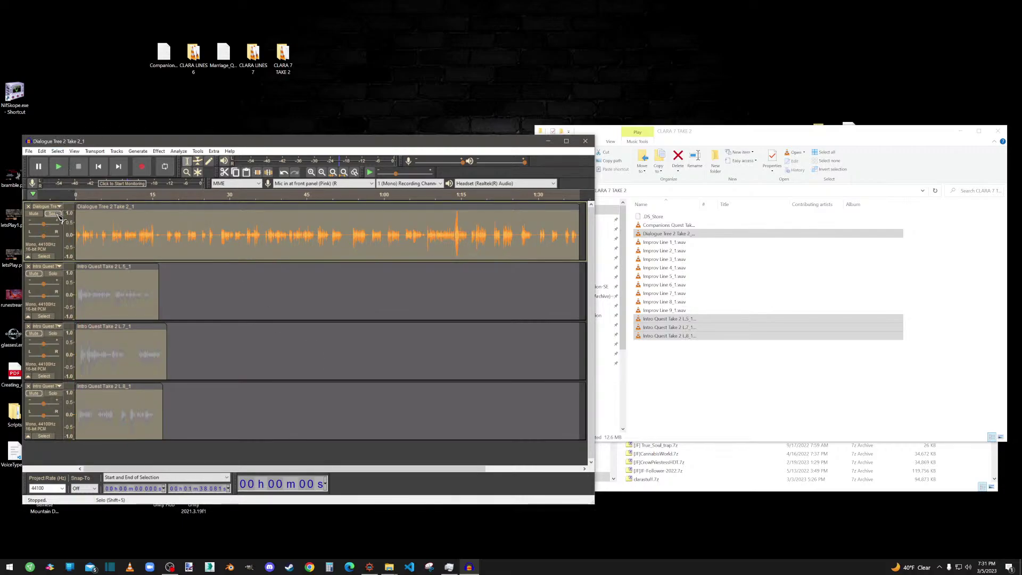
pyautogui.click(66, 167)
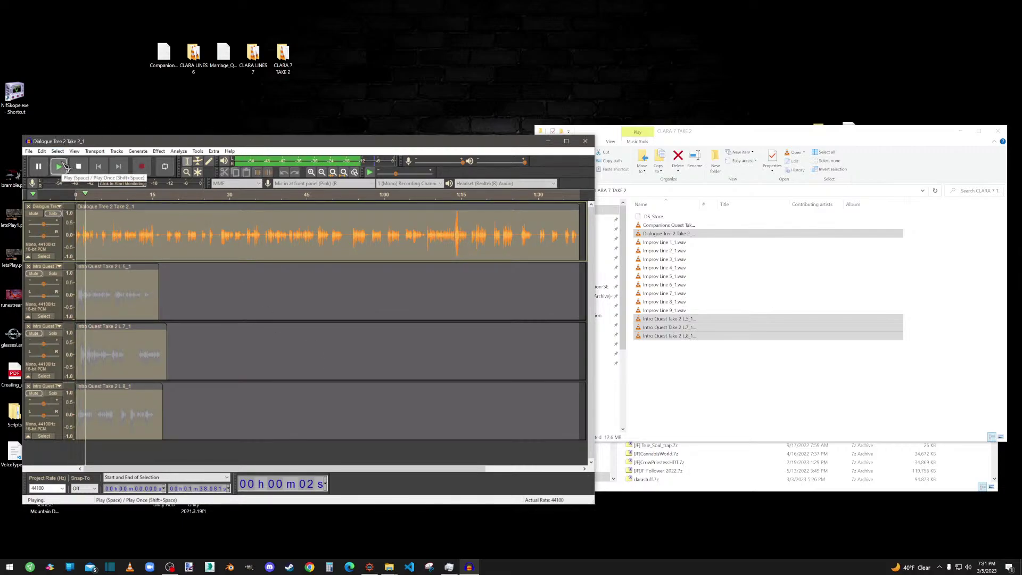
pyautogui.click(79, 167)
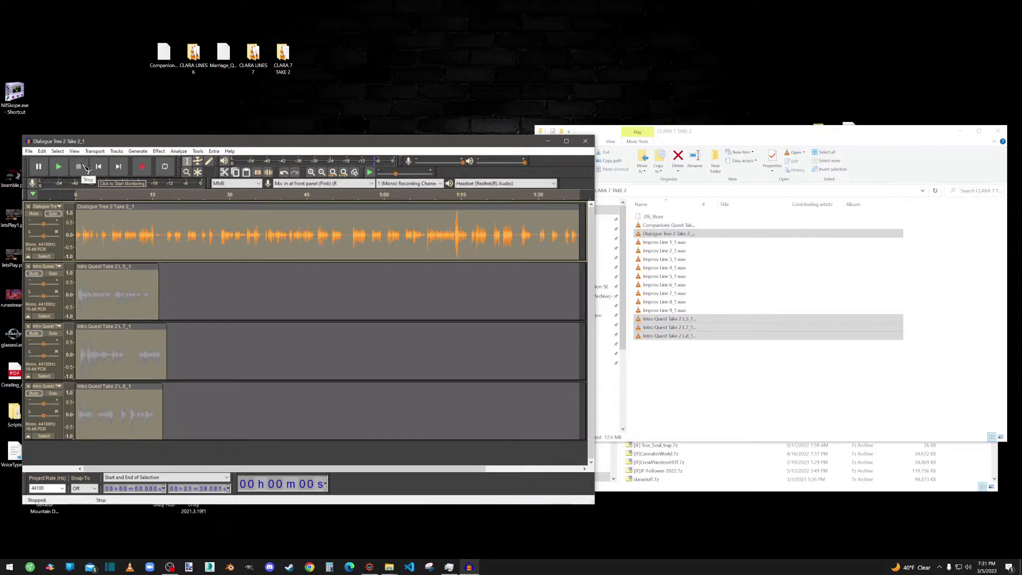
pyautogui.click(48, 151)
pyautogui.click(52, 163)
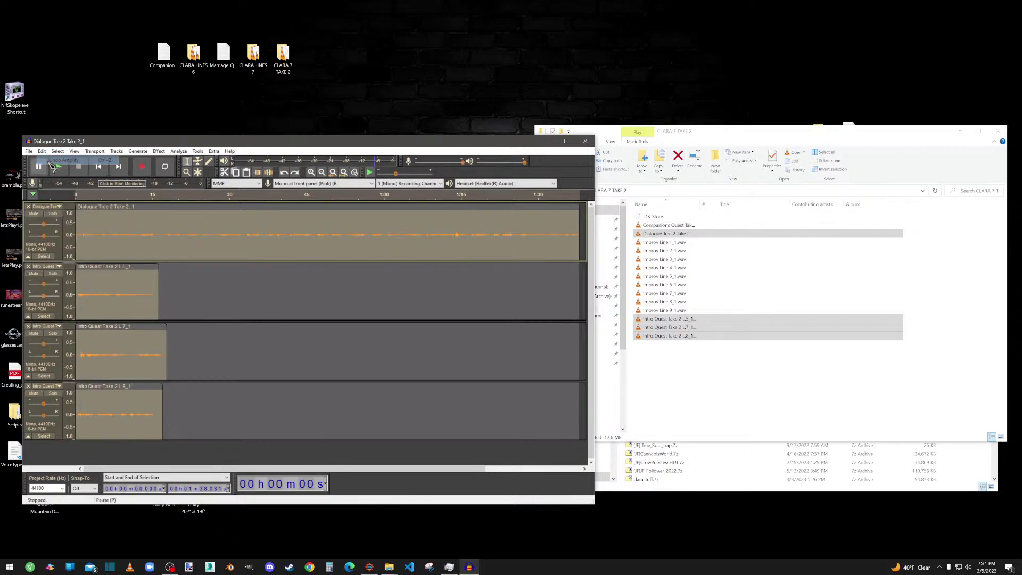
pyautogui.click(159, 151)
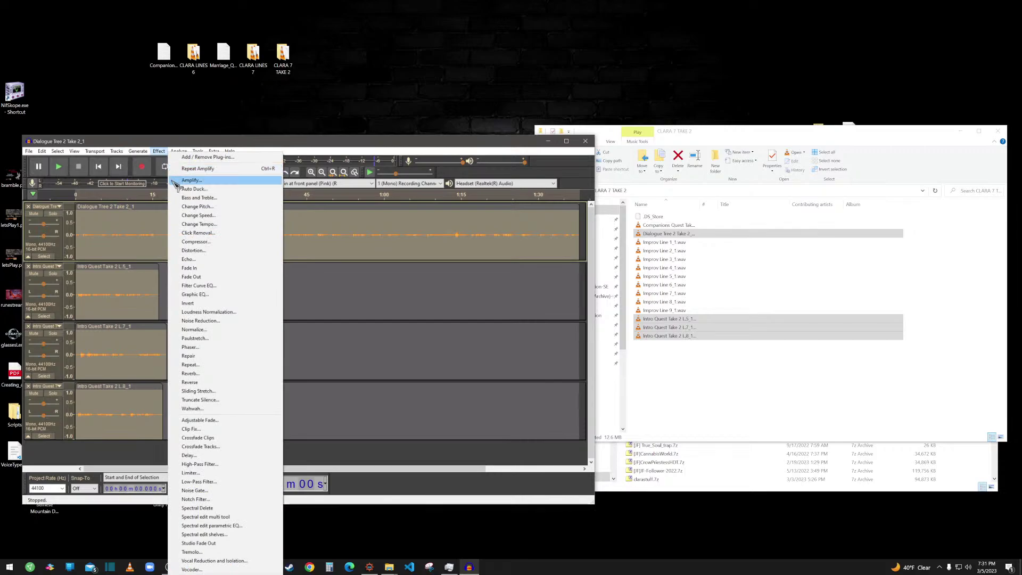
pyautogui.click(181, 185)
pyautogui.click(356, 353)
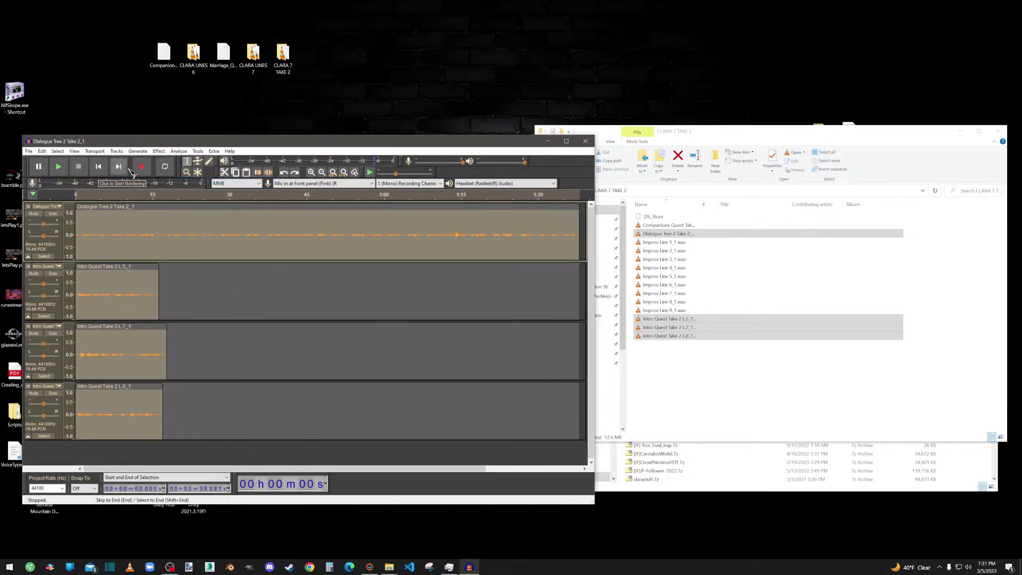
# Normalize the four selected tracks to a peak amplitude of -3.0 dB with DC offset removed
pyautogui.click(158, 152)
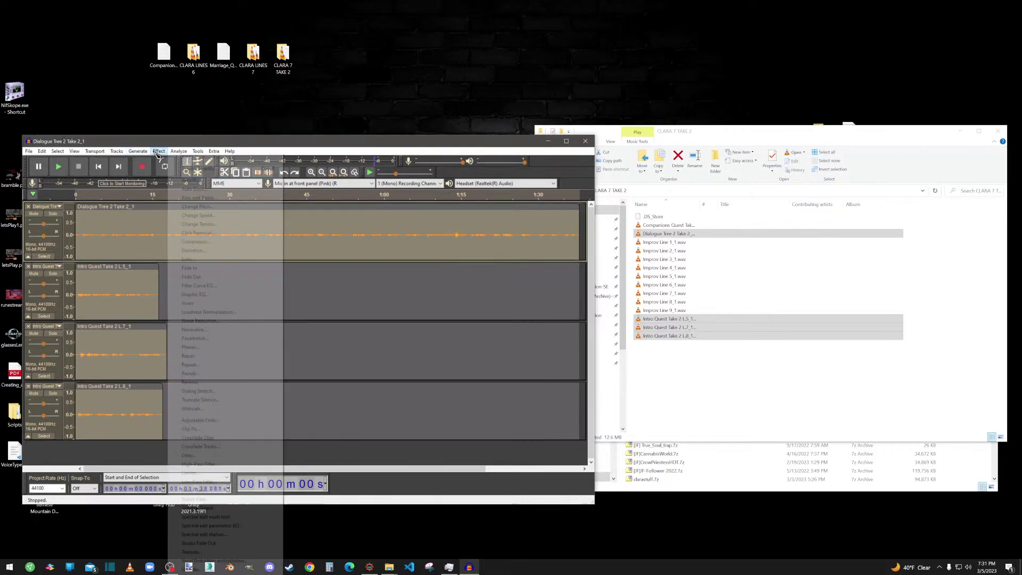
pyautogui.click(194, 329)
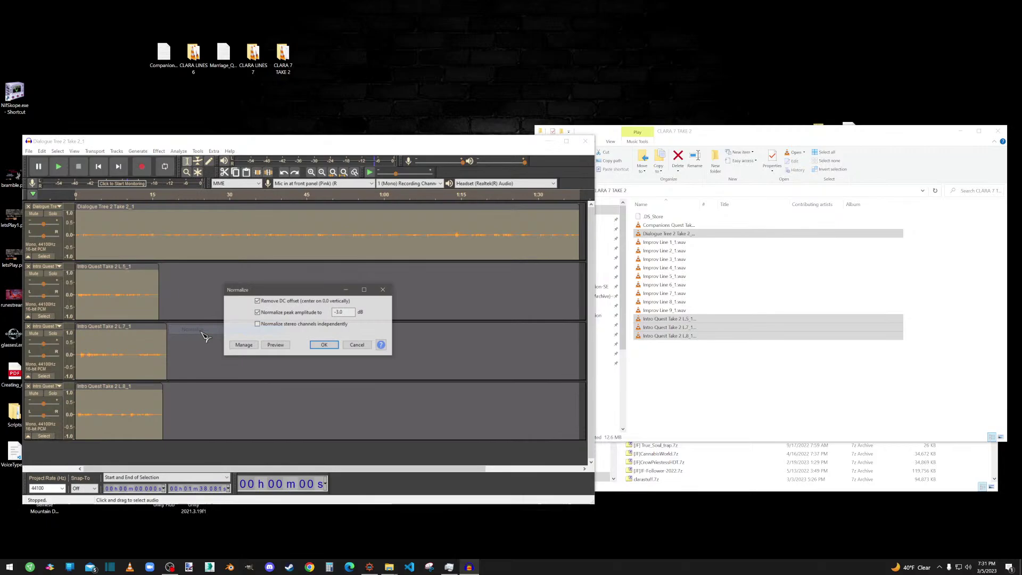
pyautogui.click(322, 346)
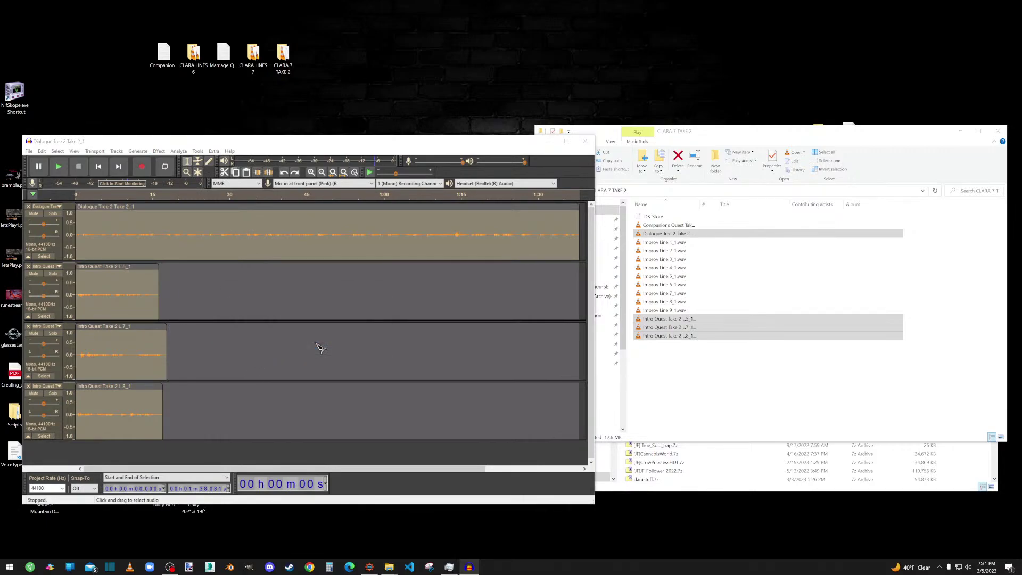
# Compress the four tracks using the saved user preset, with a -27 dB threshold, -40 dB noise floor and 4:1 ratio
pyautogui.click(159, 151)
pyautogui.click(207, 222)
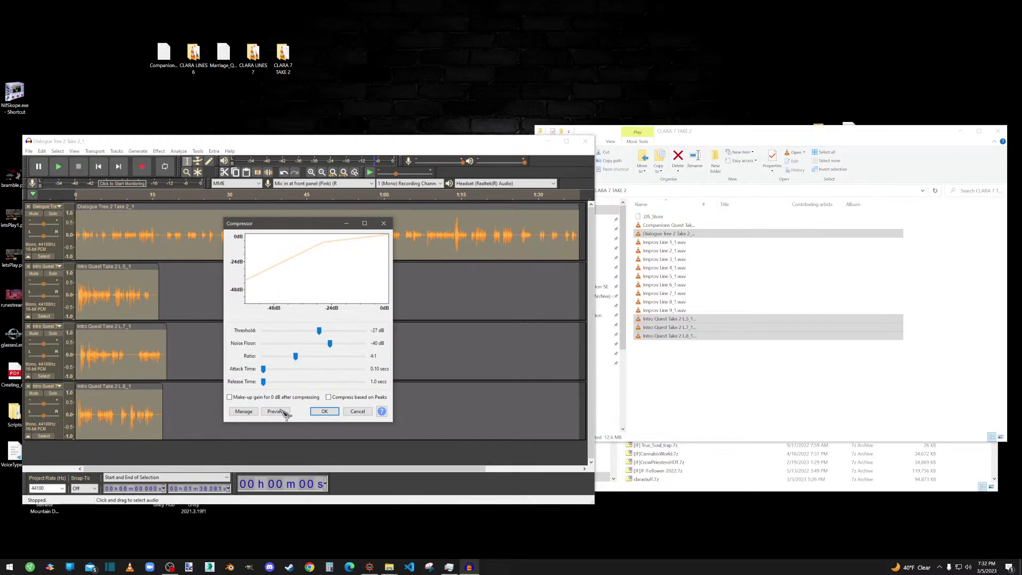
pyautogui.click(244, 412)
pyautogui.click(321, 420)
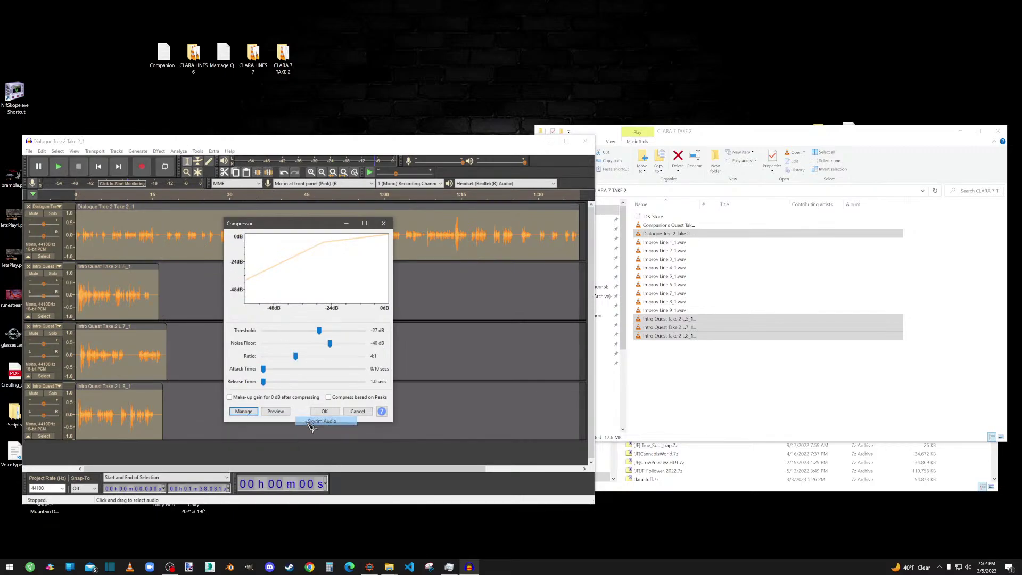
pyautogui.click(324, 412)
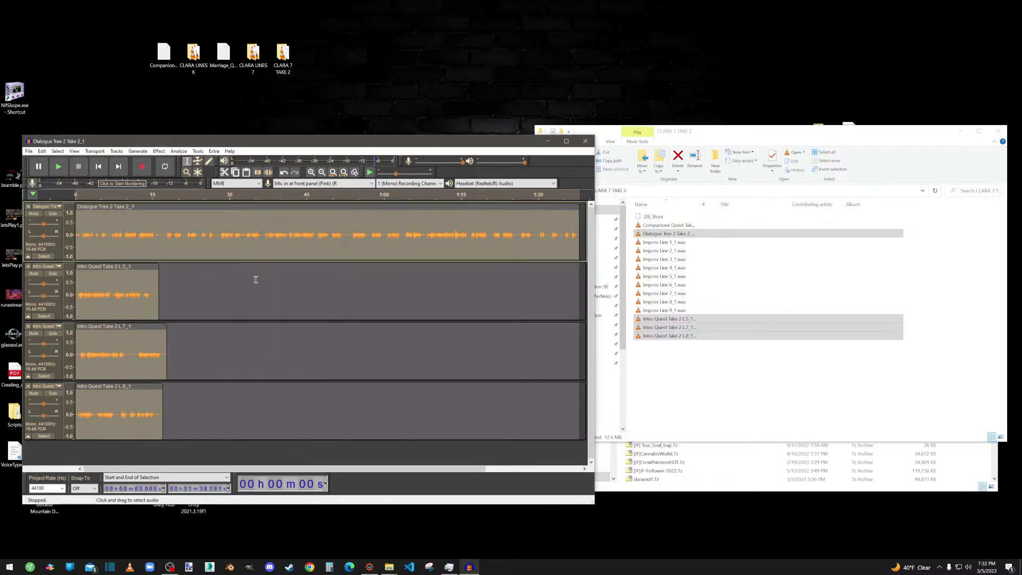
# Solo the Dialogue Tree 2 Take 2_1 track, listen to the compressed recording, replay it from the start, and stop playback
pyautogui.click(53, 214)
pyautogui.click(58, 167)
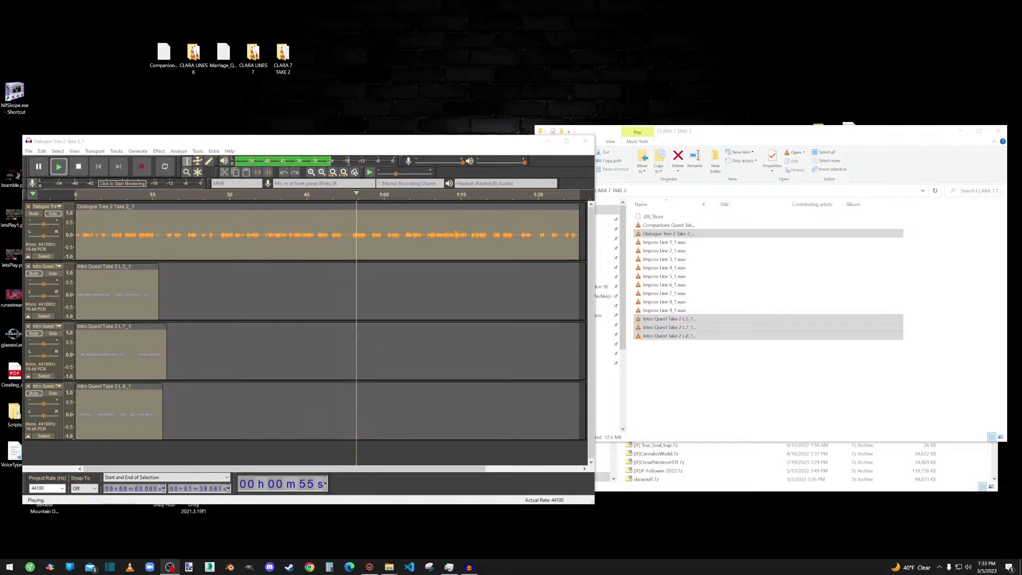
pyautogui.click(80, 168)
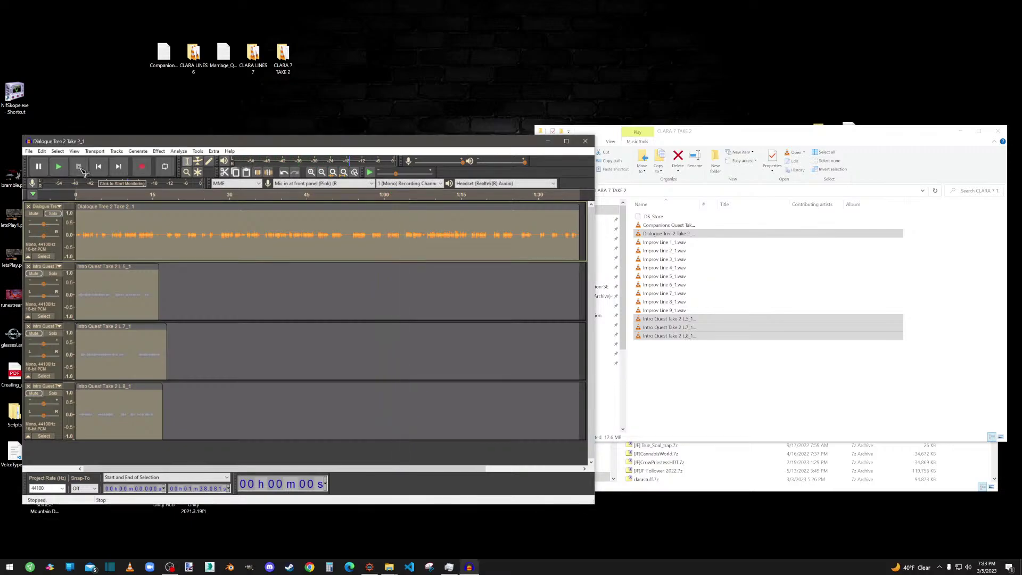
pyautogui.click(58, 168)
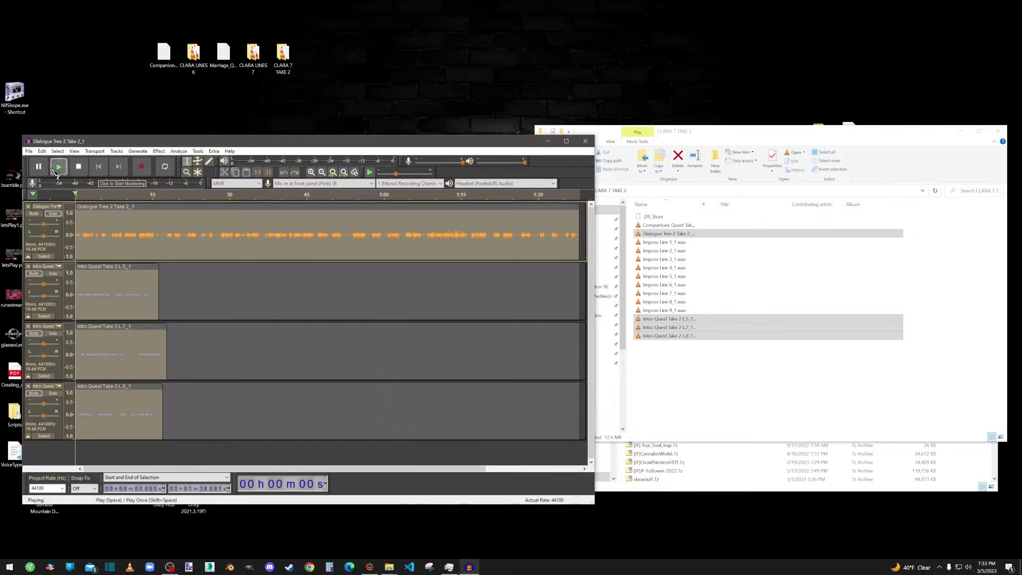
pyautogui.click(80, 167)
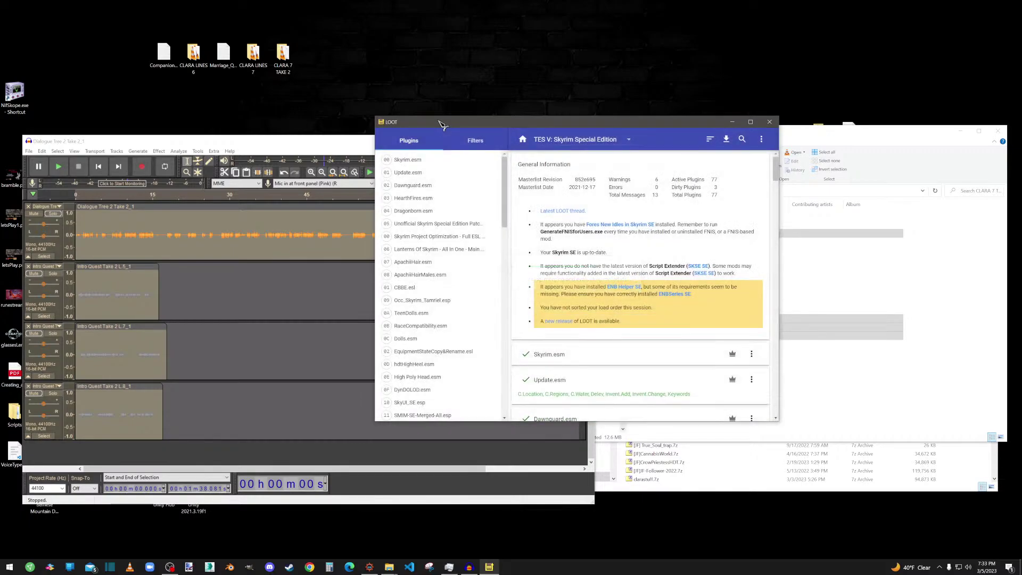
# In LOOT, sort the Skyrim Special Edition load order, apply the sorted order, and close the program
pyautogui.click(711, 140)
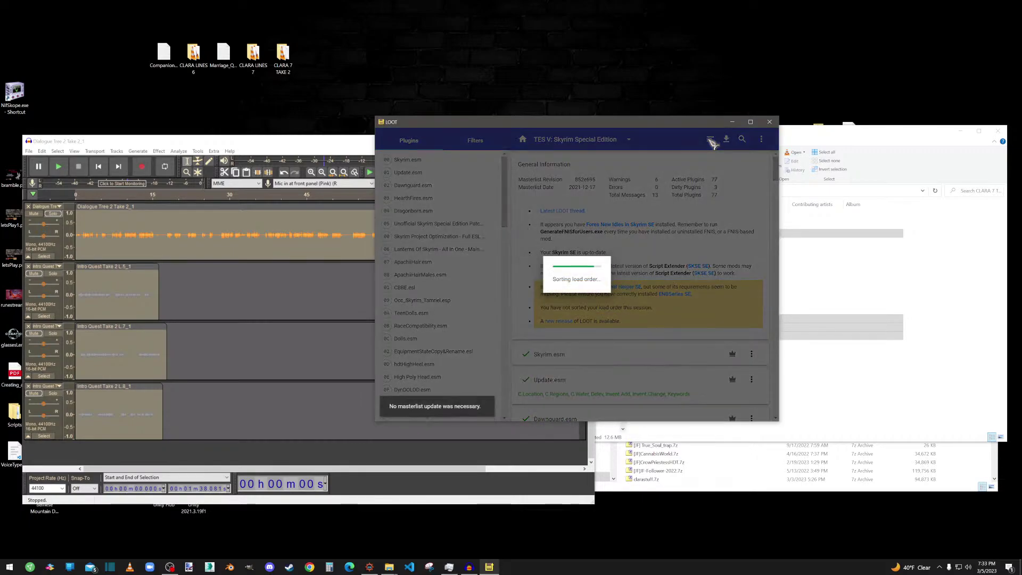
pyautogui.click(690, 140)
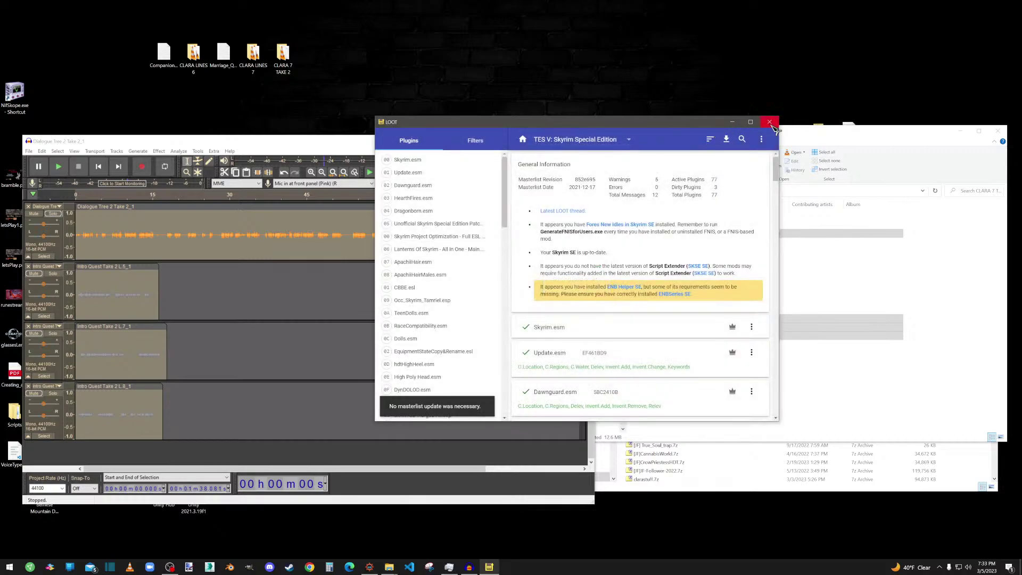
pyautogui.click(770, 122)
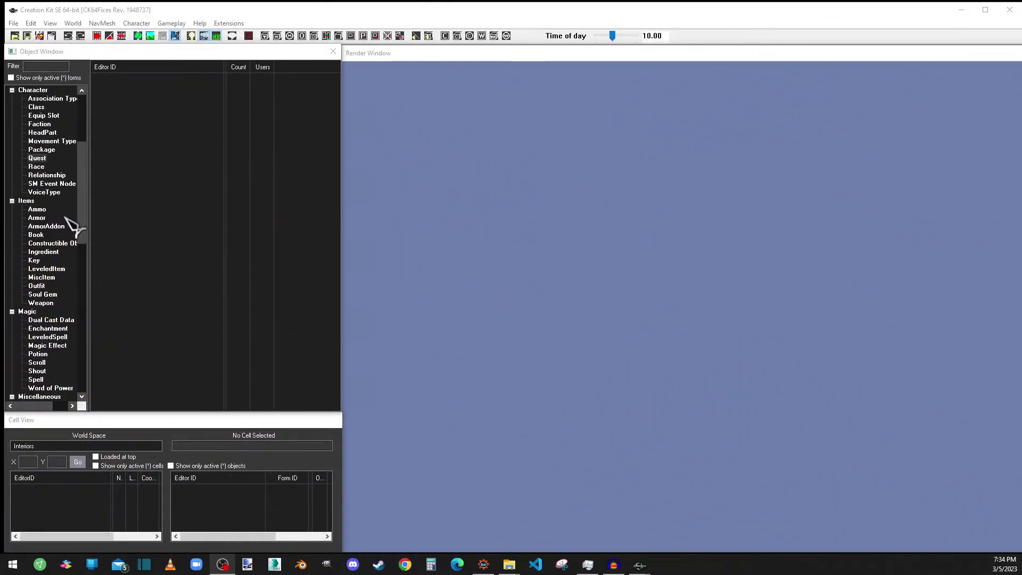
# In the Creation Kit, load [JF] Clara.esp as the active plugin file
pyautogui.click(14, 23)
pyautogui.click(22, 32)
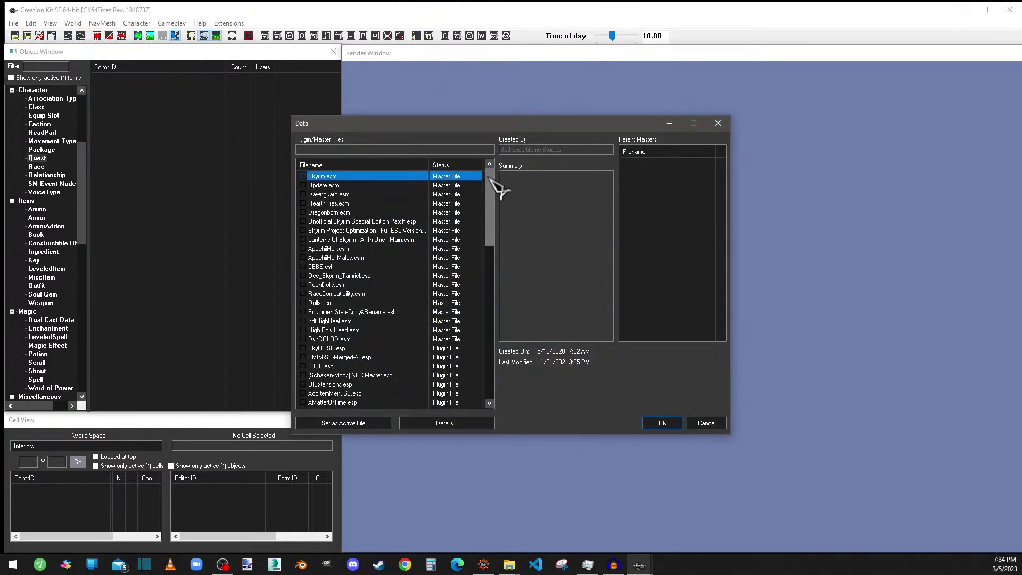
pyautogui.moveTo(489, 192); pyautogui.dragTo(491, 401)
pyautogui.click(346, 339)
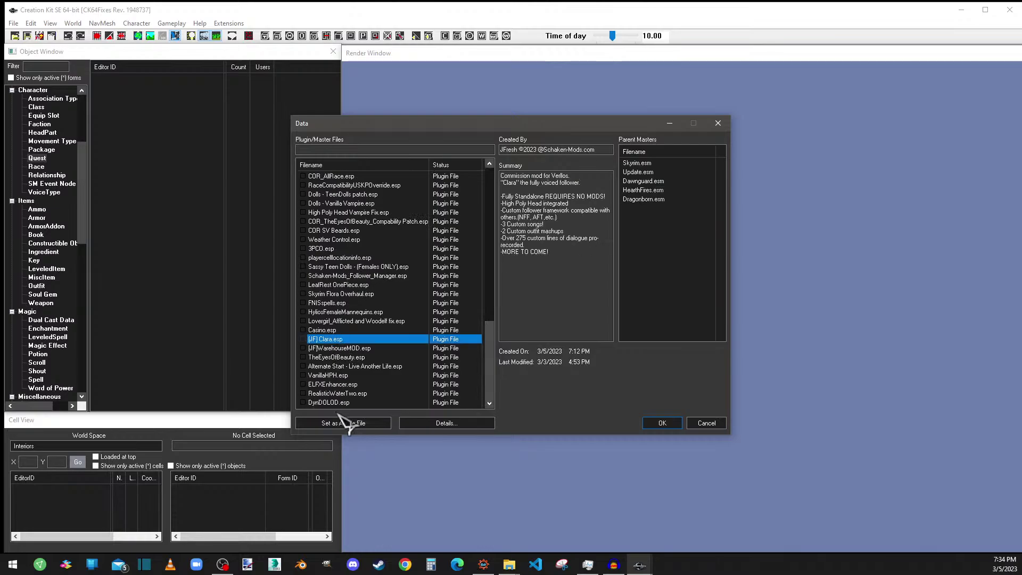
pyautogui.click(343, 423)
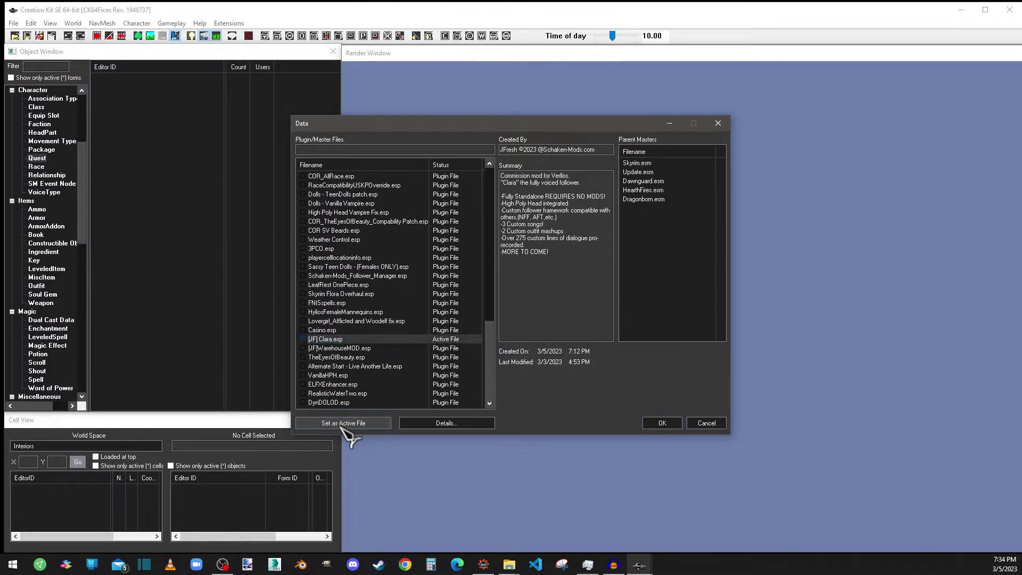
pyautogui.click(662, 424)
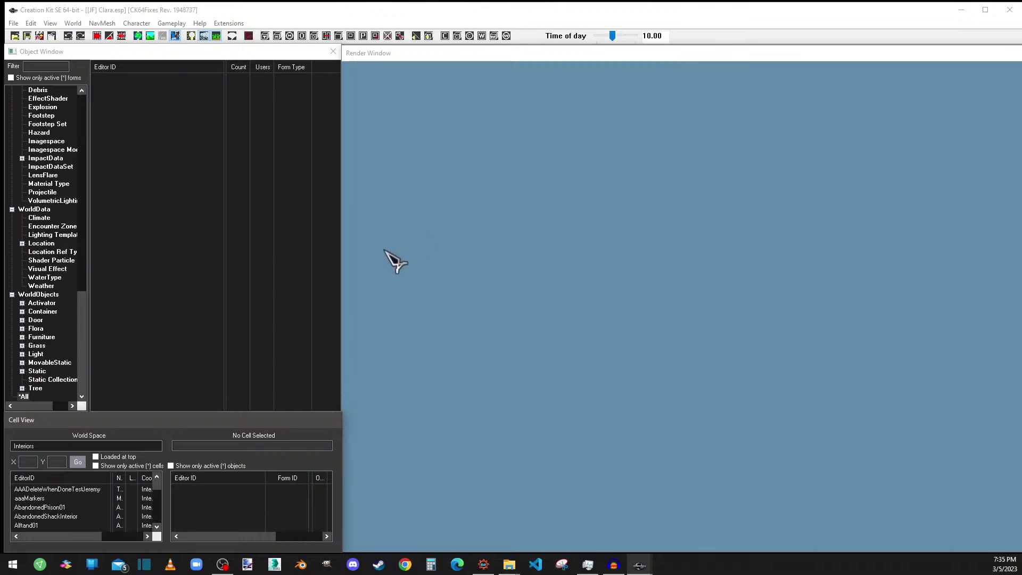
# List the Quest forms in the Object Window, limited to active forms only
pyautogui.moveTo(81, 334); pyautogui.dragTo(88, 114)
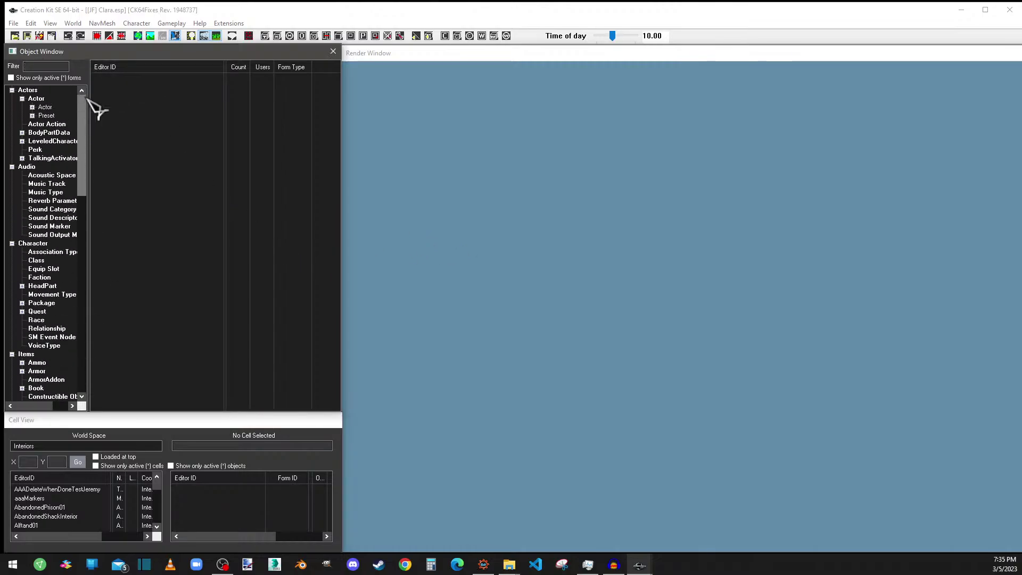
pyautogui.click(36, 311)
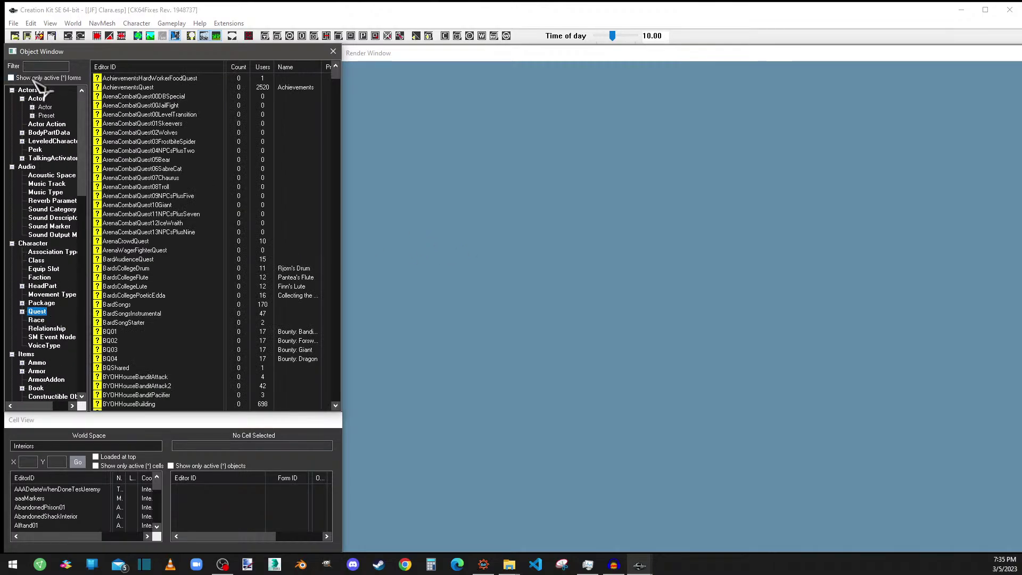
pyautogui.click(30, 78)
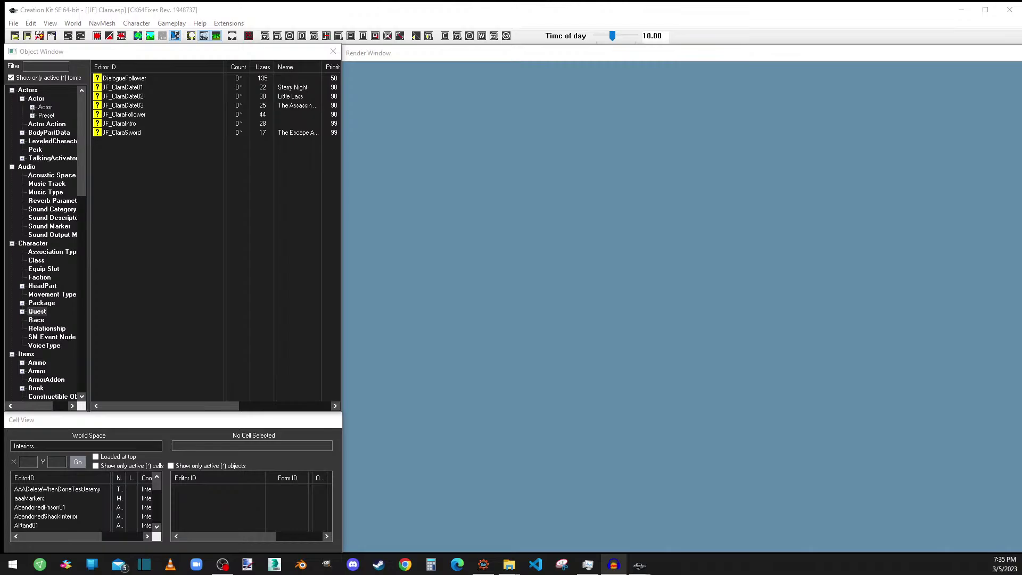
# Check the Stage0 branch topics in the JF_ClaraDate01 quest's player dialogue, and close the quest
pyautogui.click(137, 88)
pyautogui.doubleClick(136, 91)
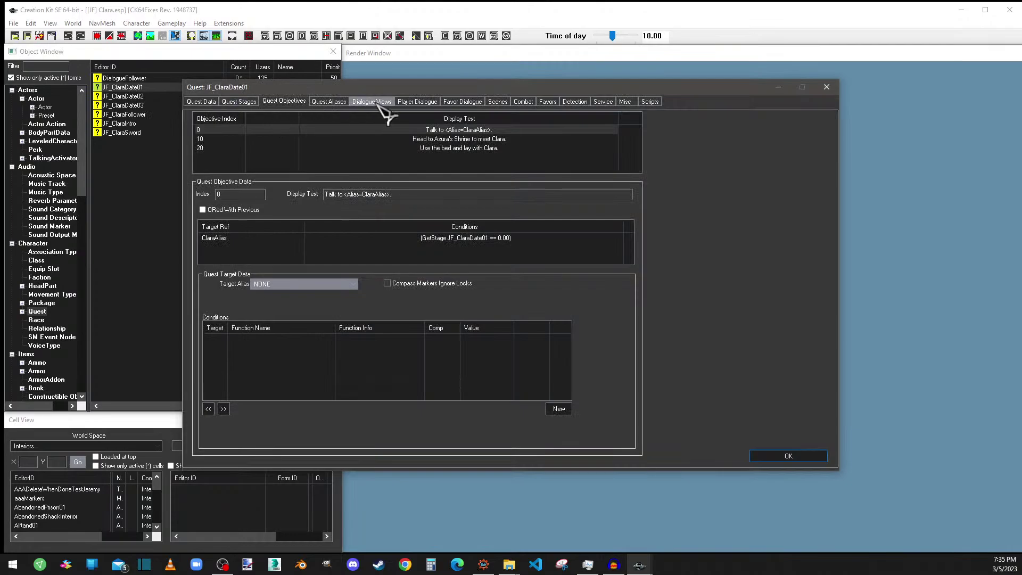
pyautogui.click(429, 105)
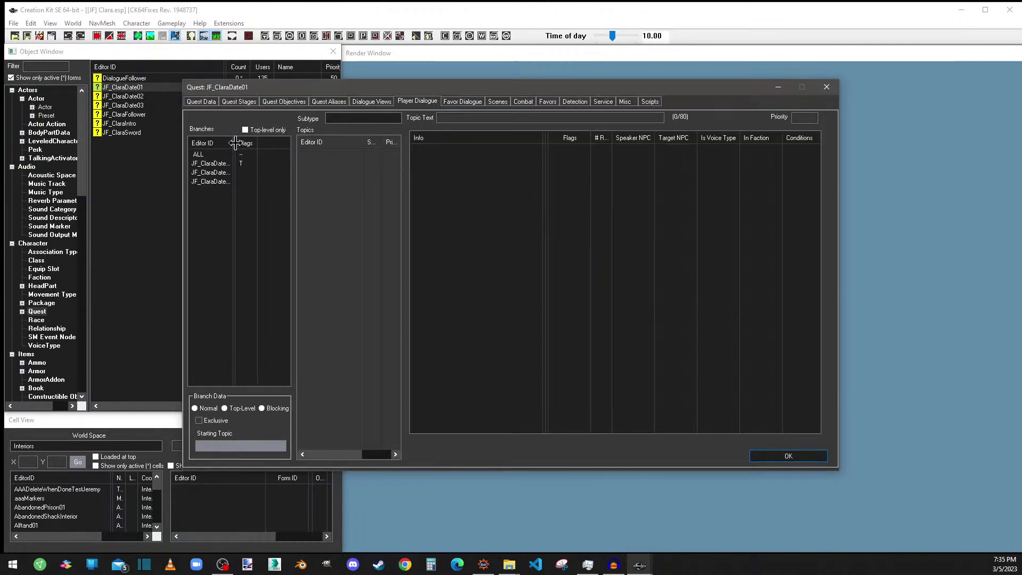
pyautogui.moveTo(242, 143); pyautogui.dragTo(264, 143)
pyautogui.click(251, 163)
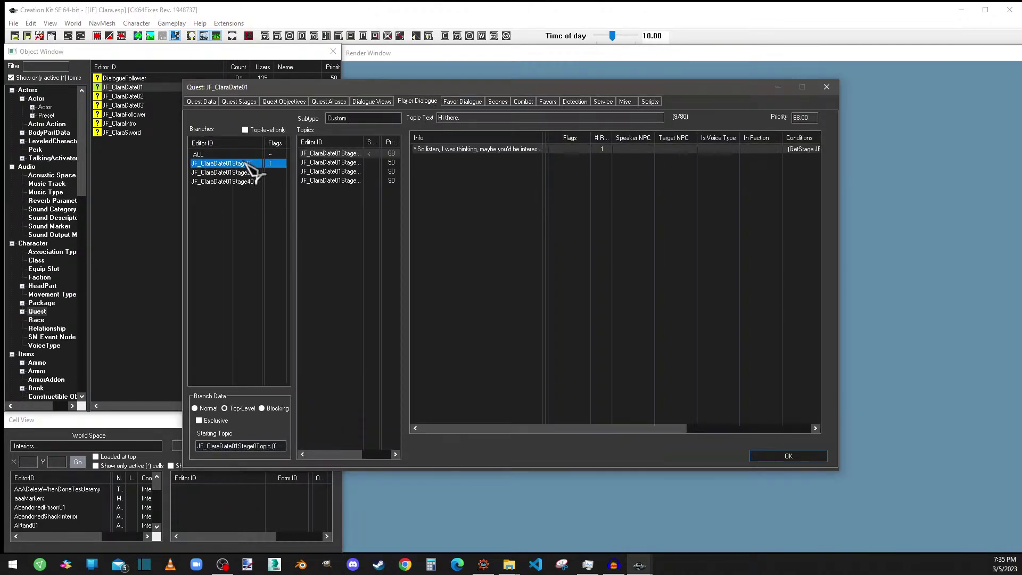
pyautogui.click(347, 163)
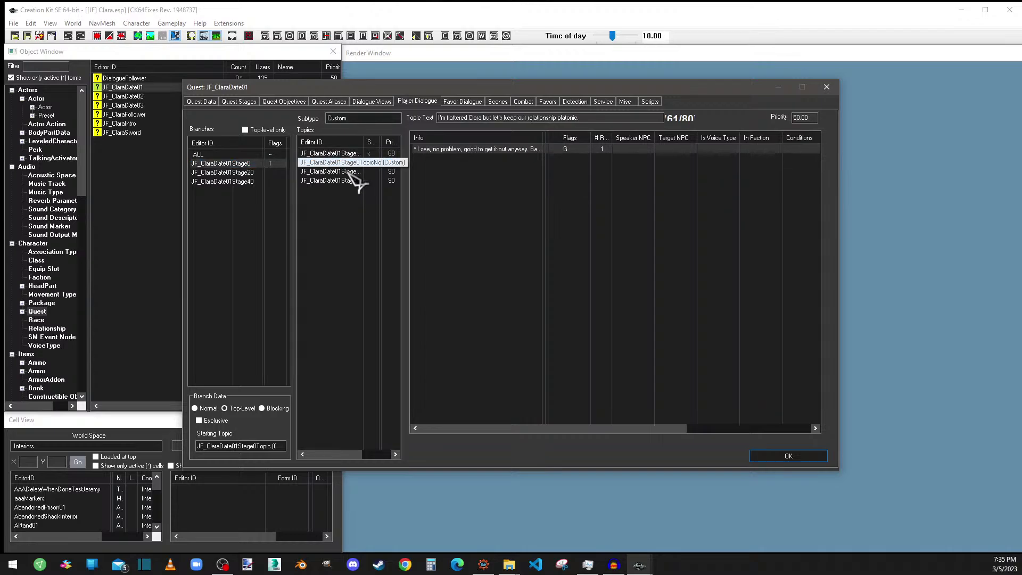
pyautogui.click(827, 87)
# Open the JF_ClaraFollower quest's player dialogue, widen the branch names, and look through the Dating, ChangeOutfit and Follow branches
pyautogui.doubleClick(140, 114)
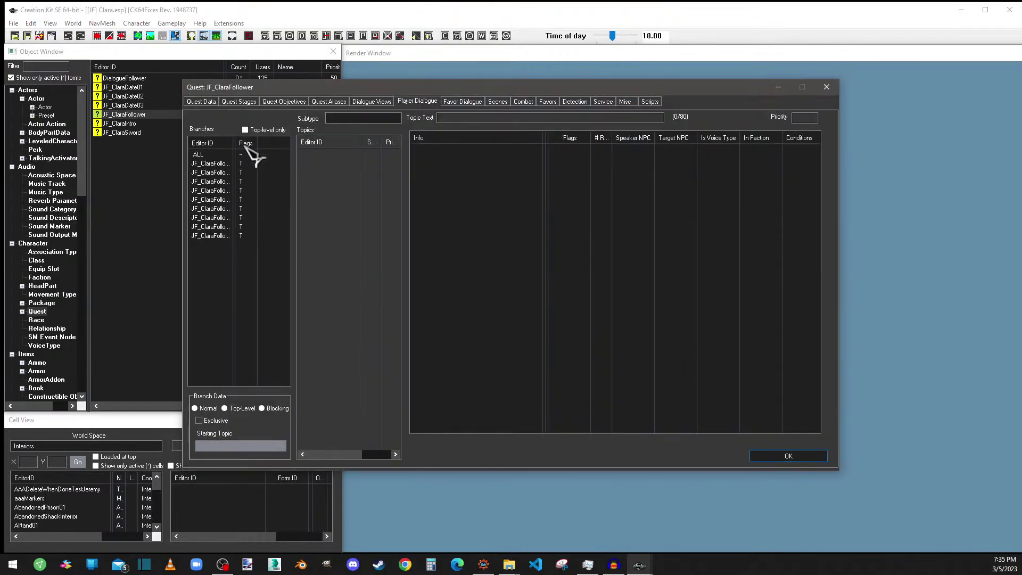
pyautogui.moveTo(234, 143); pyautogui.dragTo(278, 143)
pyautogui.click(256, 172)
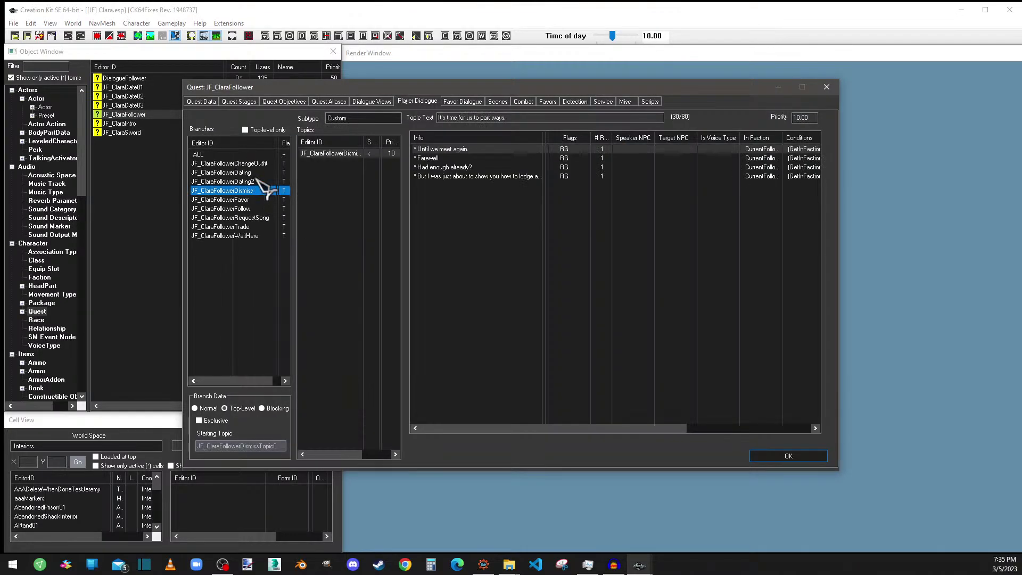
pyautogui.click(256, 163)
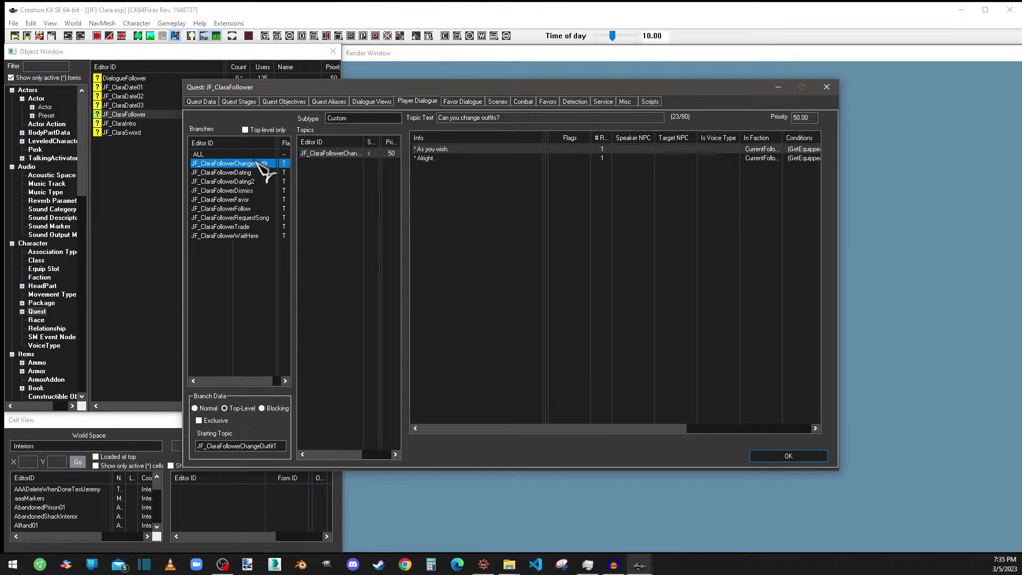
pyautogui.click(251, 208)
# In the JF_ClaraFollowerDating2 branch, open the topic info for "Would you tell me more about your childhood?" and review its response lines
pyautogui.click(243, 181)
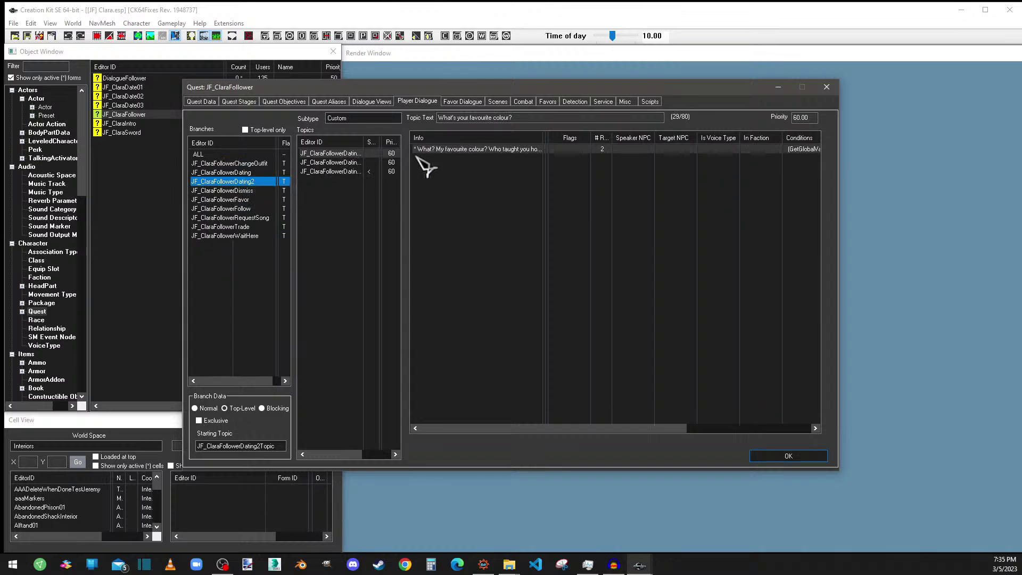
pyautogui.click(365, 171)
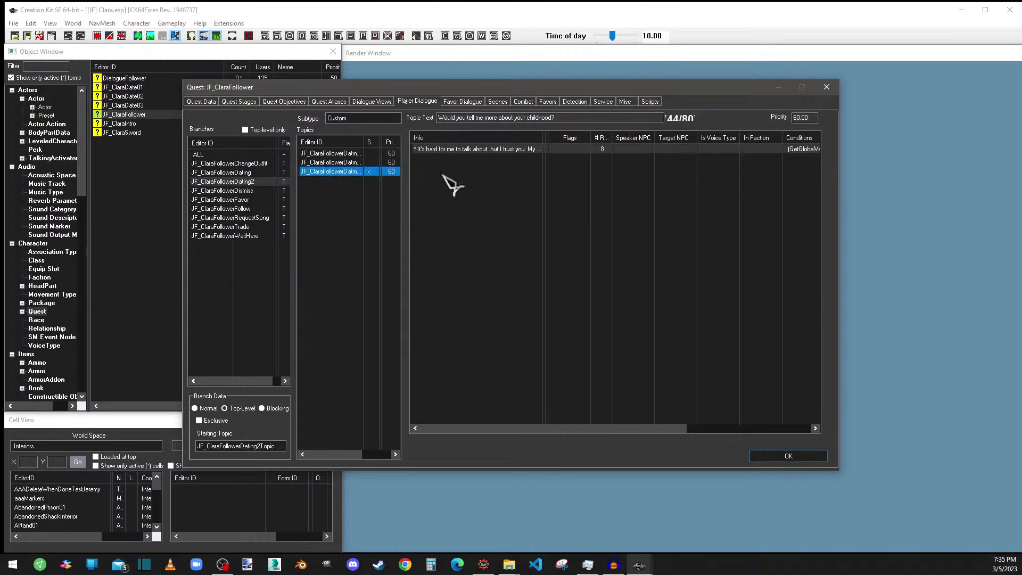
pyautogui.click(454, 150)
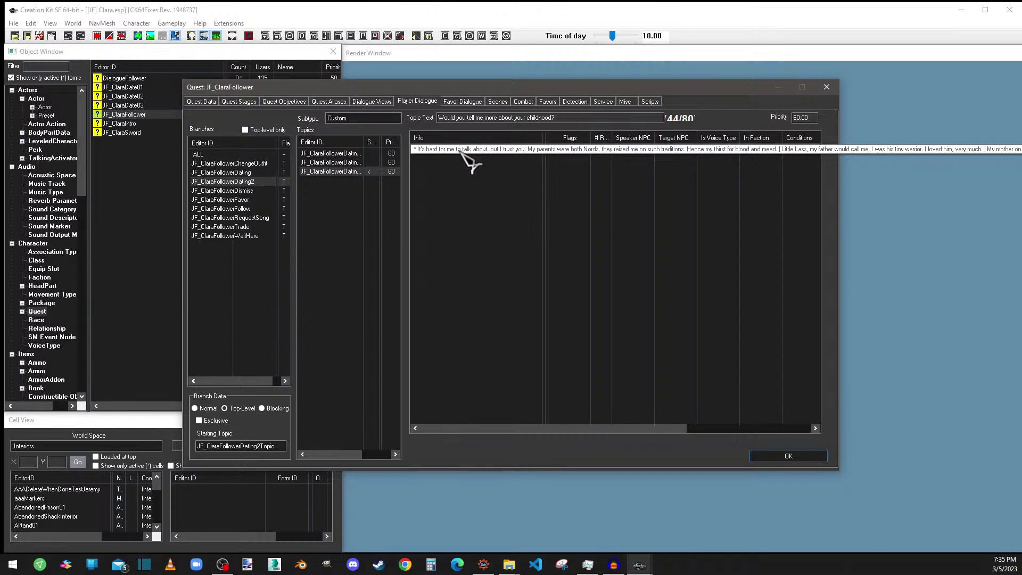
pyautogui.doubleClick(461, 151)
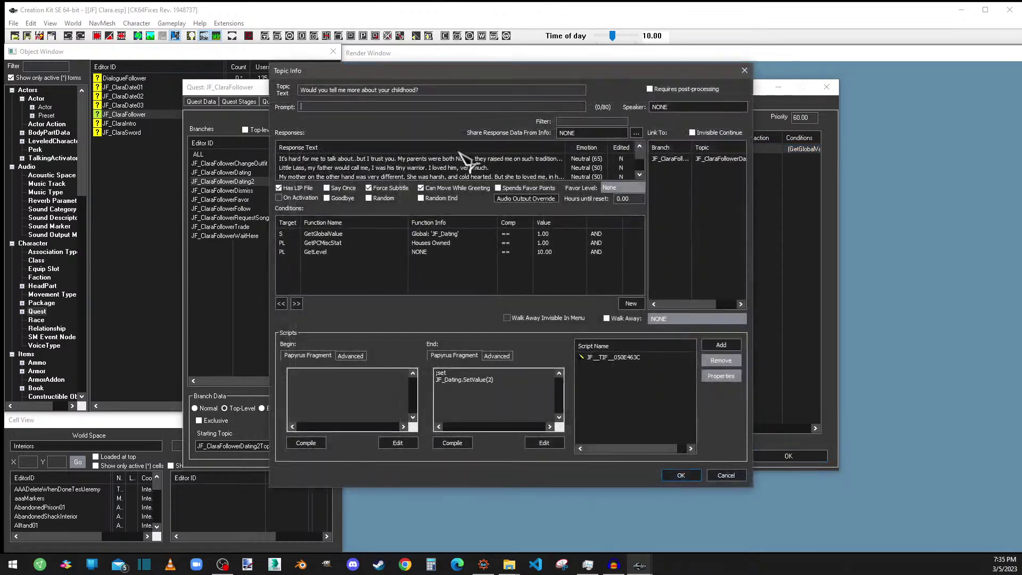
pyautogui.scroll(-2, 405, 170)
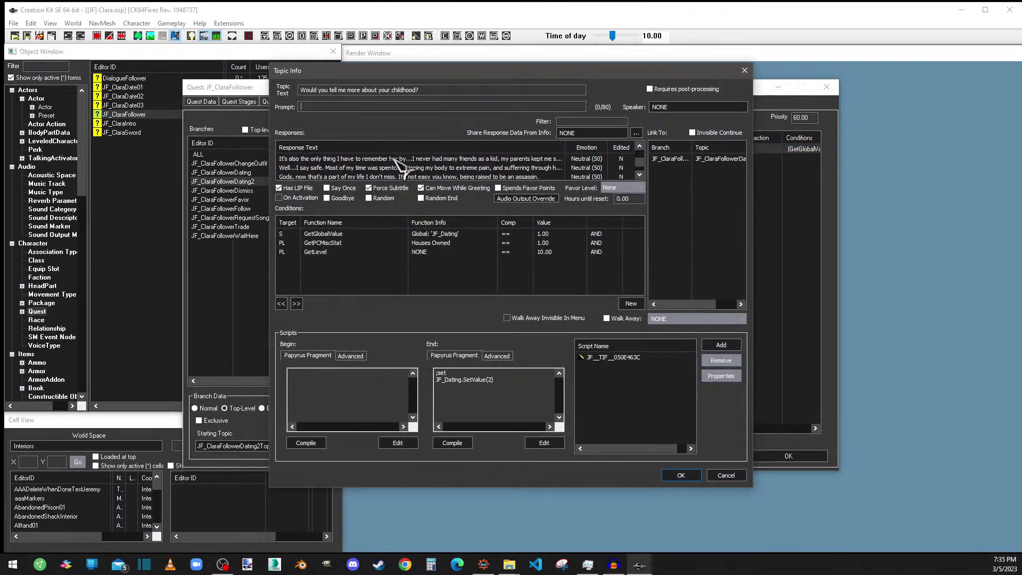
pyautogui.scroll(3, 401, 165)
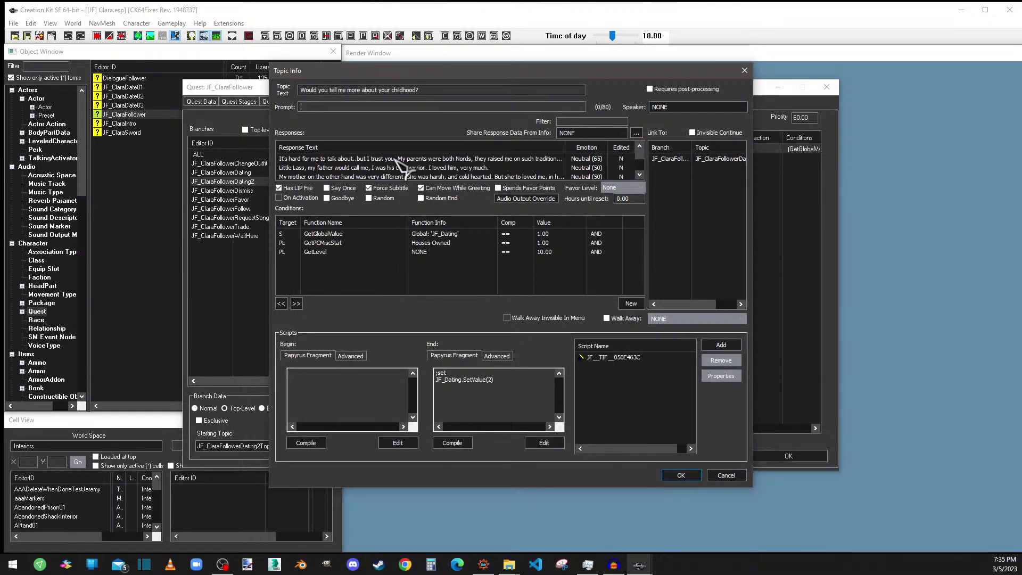
# Open the first response, "It's hard for me to talk about..", read its full text, and close it without changes
pyautogui.click(549, 159)
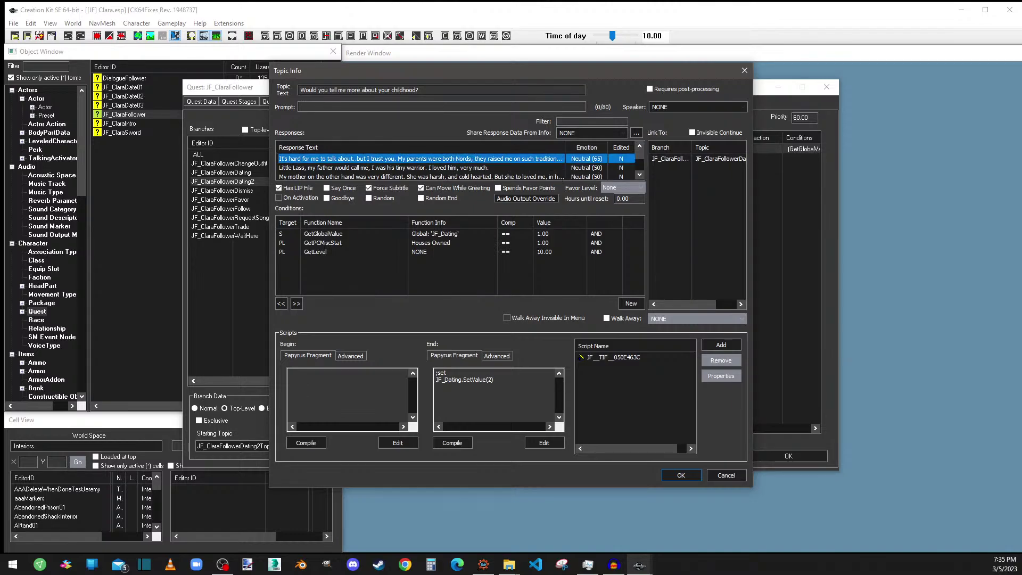
pyautogui.hotkey('alt', 'Tab')
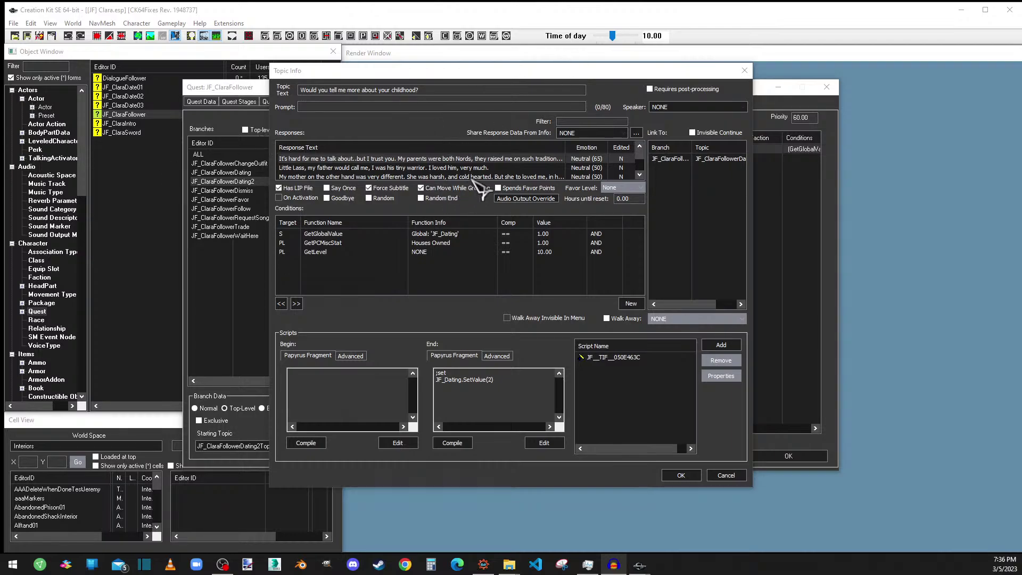
pyautogui.doubleClick(542, 159)
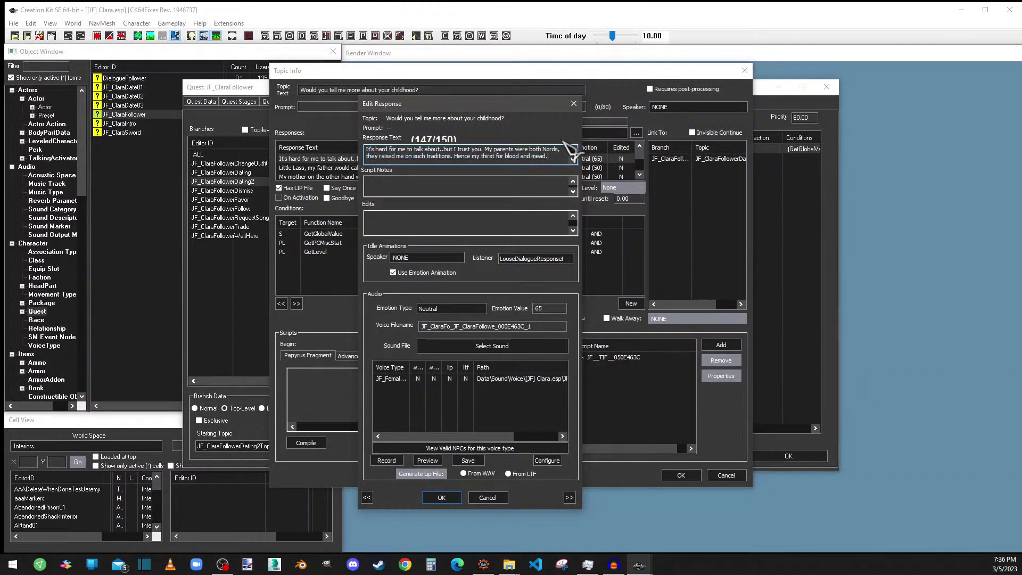
pyautogui.click(574, 103)
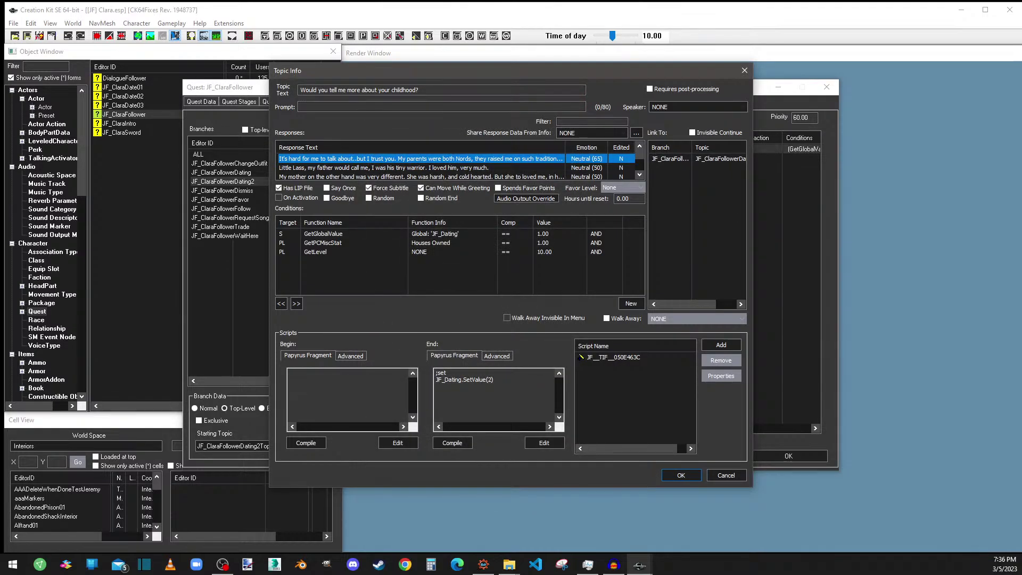
# Switch to Audacity and play the Dialogue Tree 2 Take 2_1 track from the start to compare it with the response text
pyautogui.hotkey('alt', 'Tab')
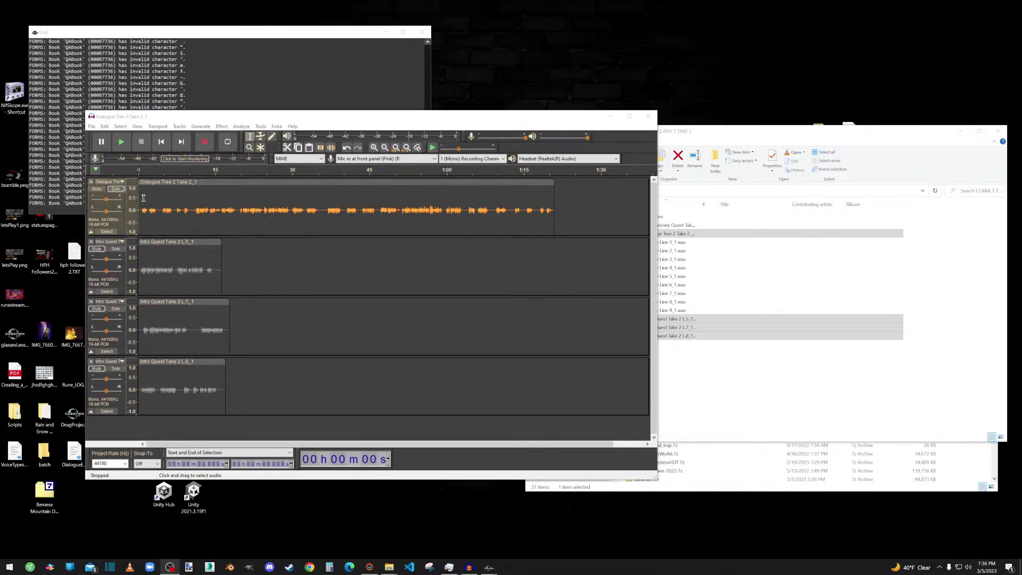
pyautogui.click(161, 141)
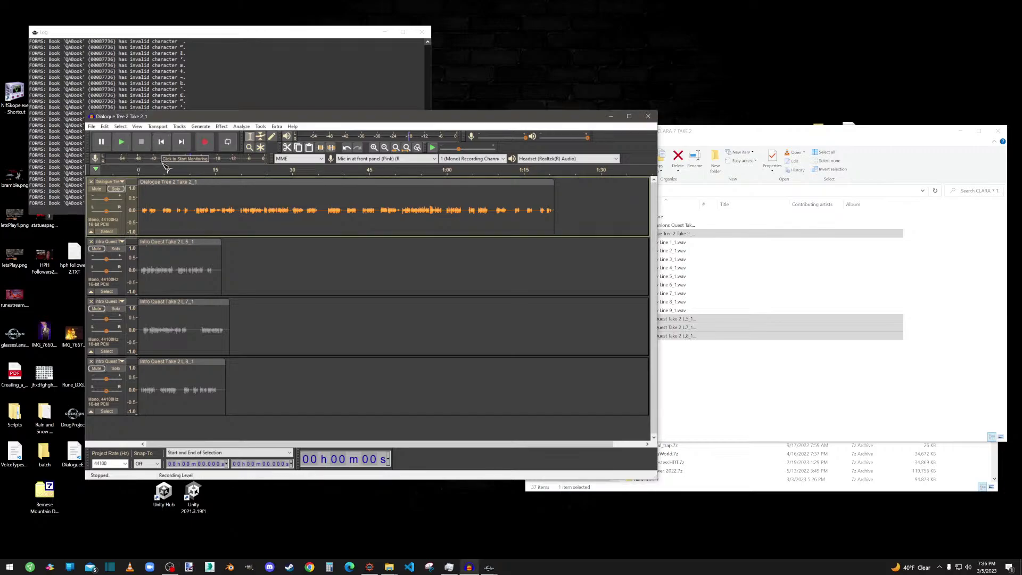
pyautogui.click(121, 141)
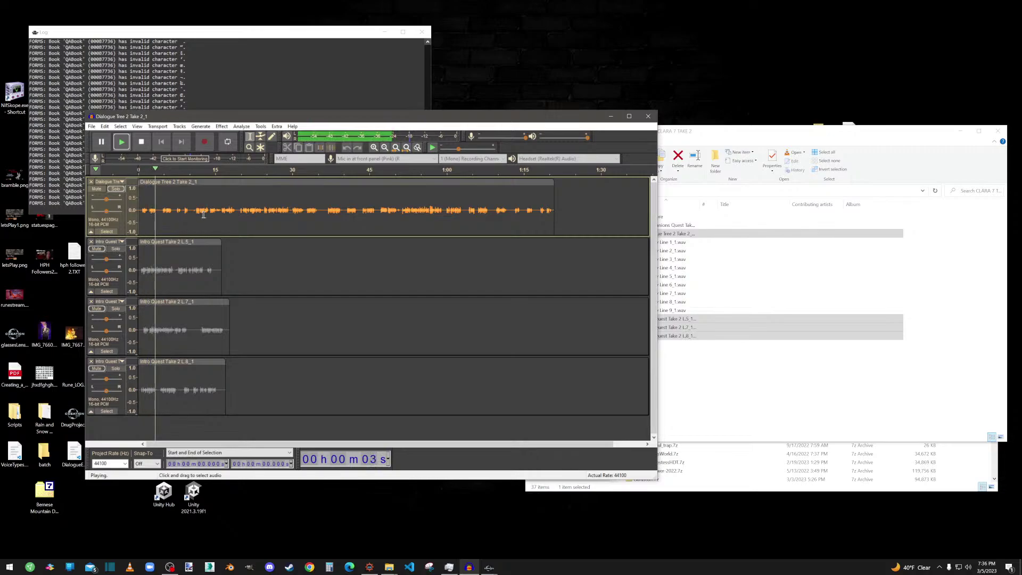
pyautogui.click(142, 142)
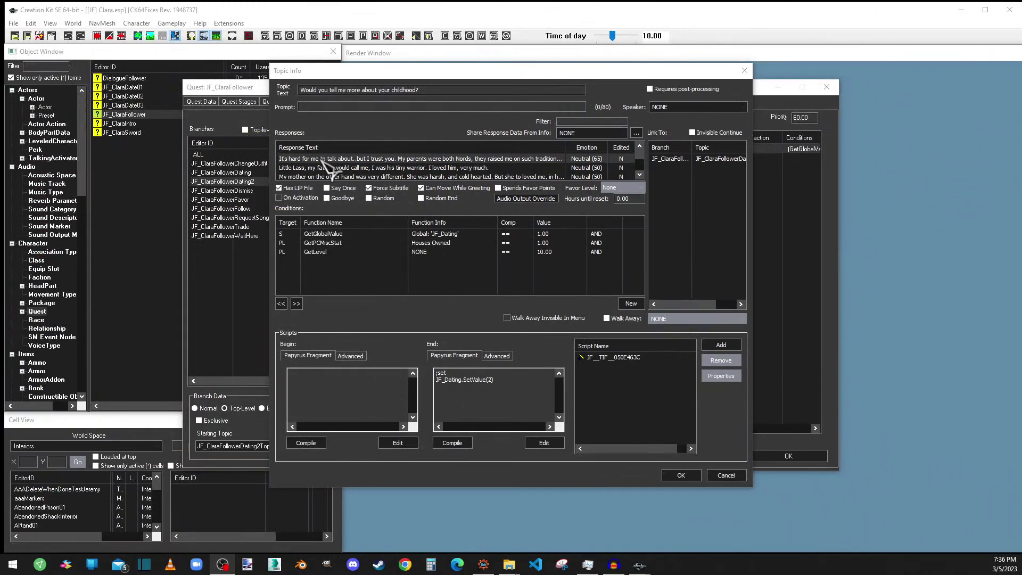
# In the Creation Kit, open the "Little Lass" response, compare its text with the recording, and close it
pyautogui.doubleClick(315, 167)
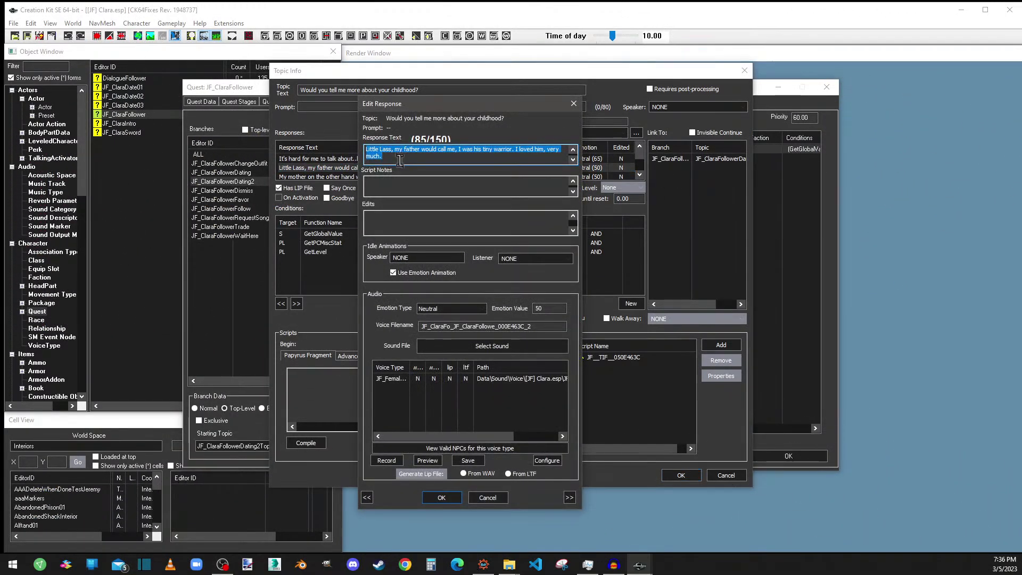
pyautogui.hotkey('alt', 'Tab')
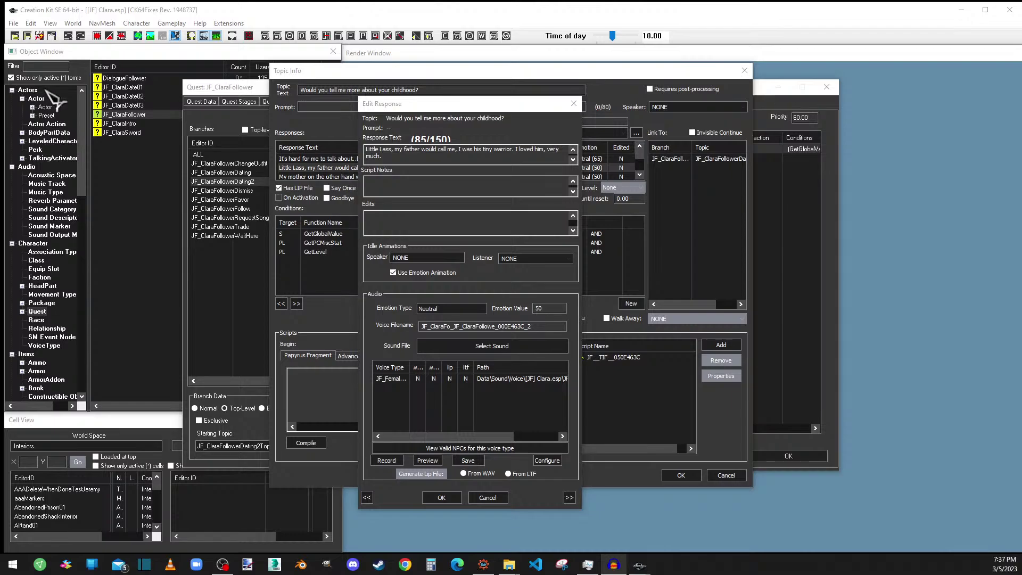
pyautogui.click(574, 103)
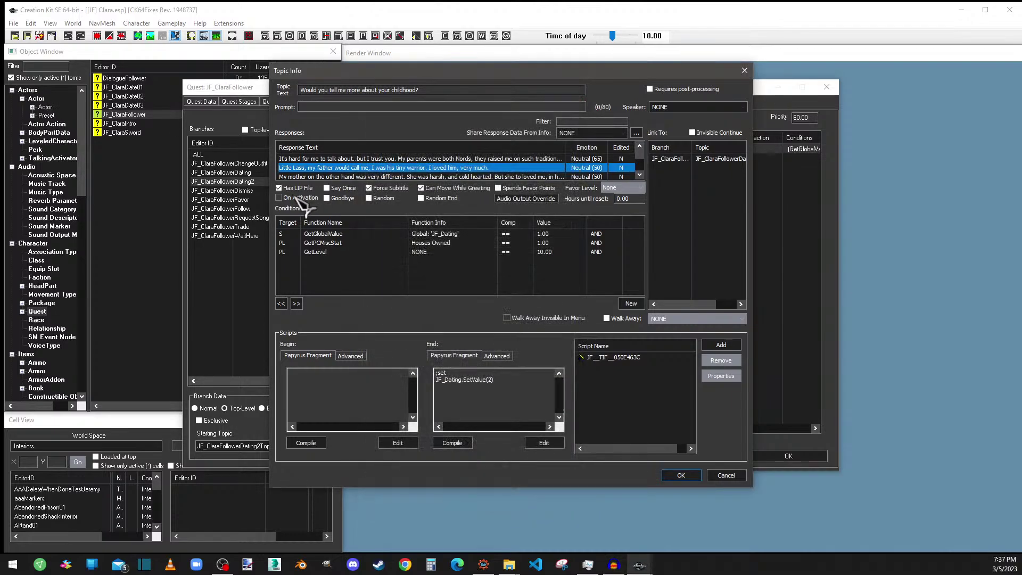
# In the "My mother on the other hand" response, correct the text to "But she too loved me" and save it
pyautogui.scroll(-1, 330, 173)
pyautogui.doubleClick(328, 168)
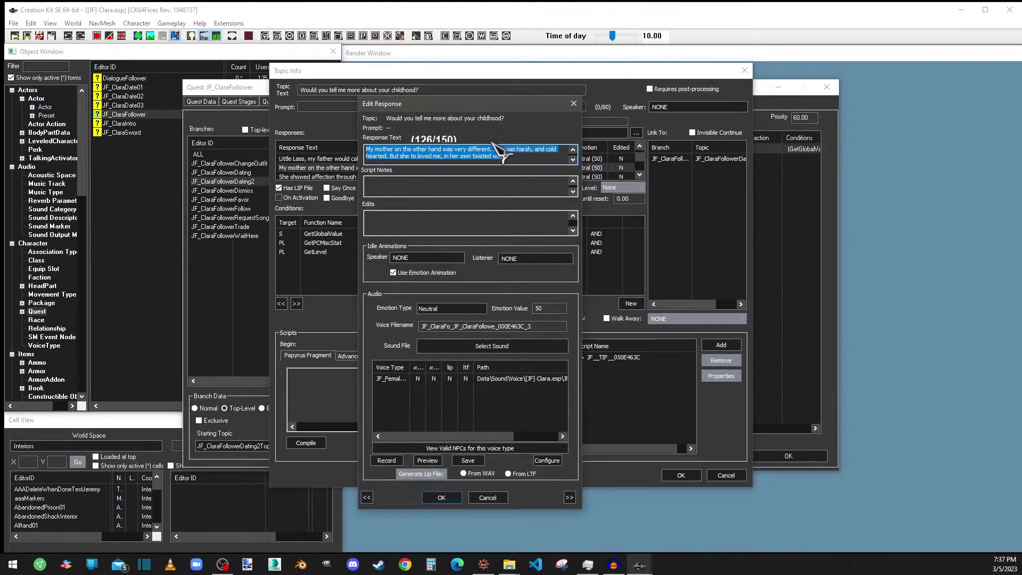
pyautogui.click(414, 156)
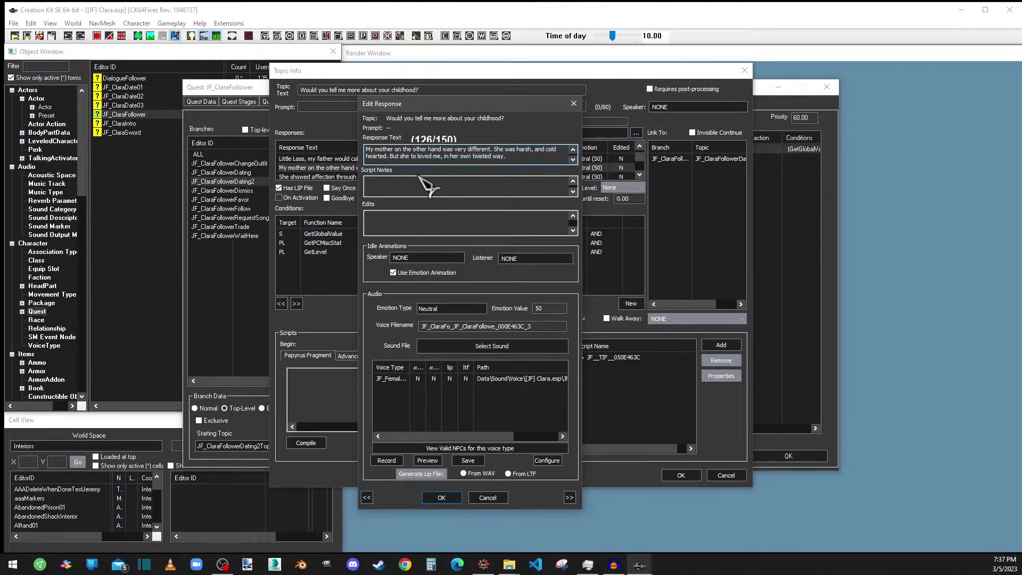
pyautogui.write('o')
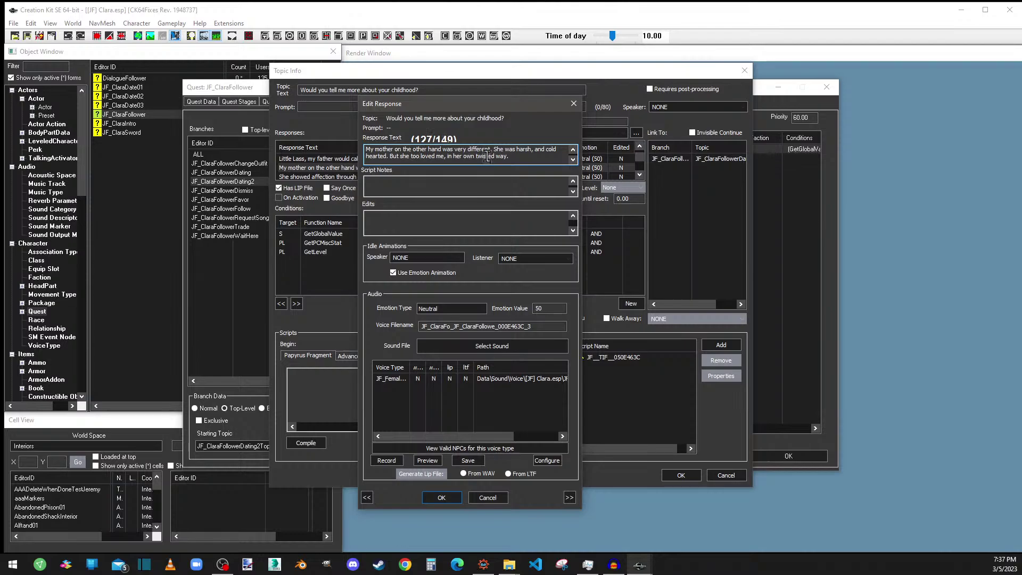
pyautogui.click(442, 497)
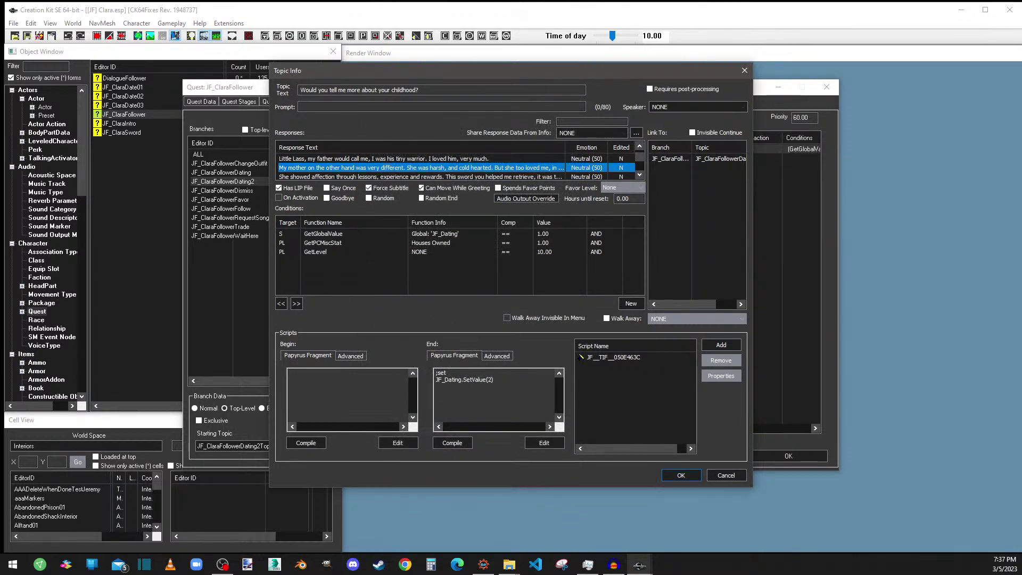
# Open the "She showed affection through lessons" response and compare its text with the recording in Audacity
pyautogui.hotkey('alt', 'Tab')
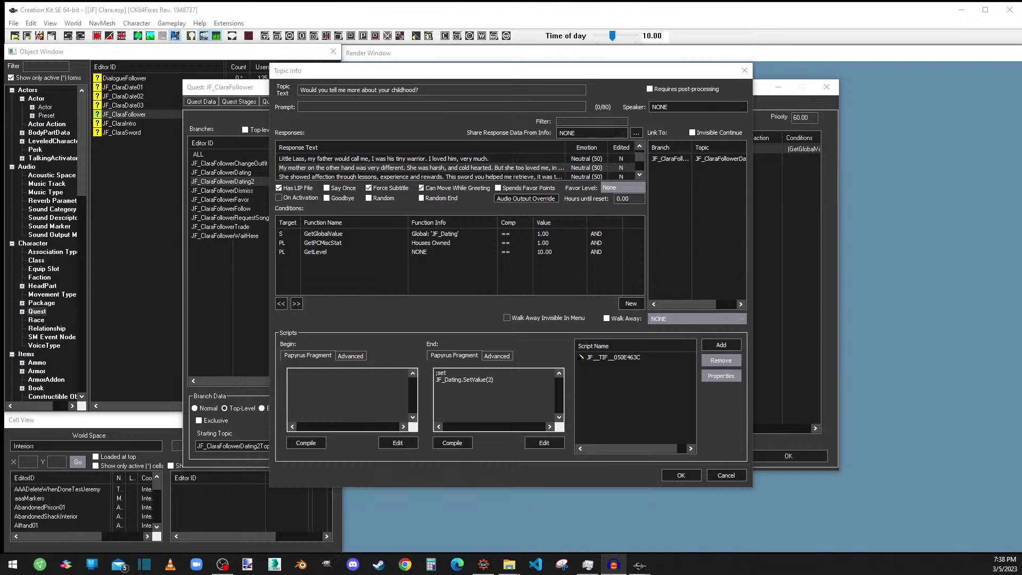
pyautogui.doubleClick(353, 176)
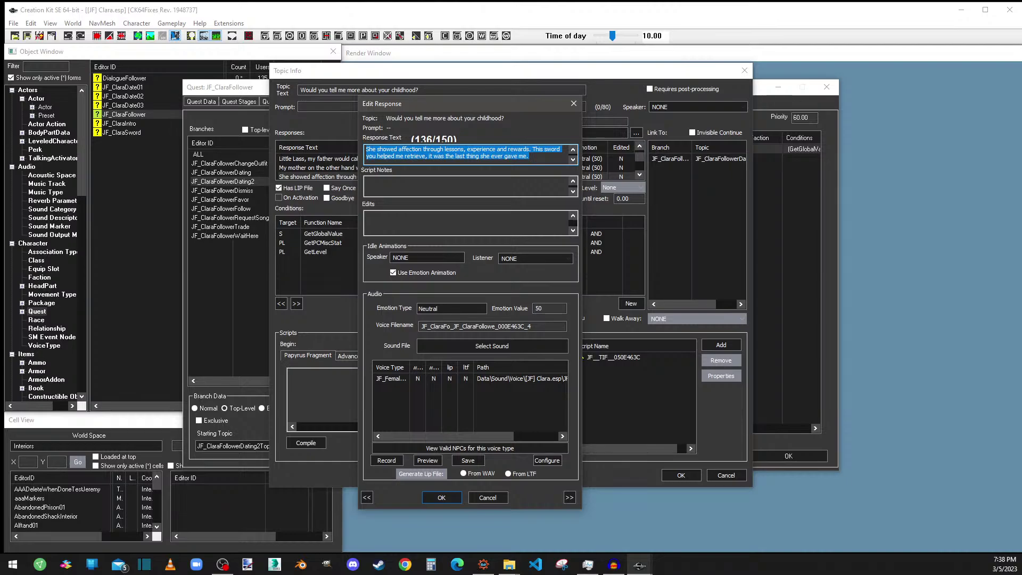
pyautogui.hotkey('alt', 'Tab')
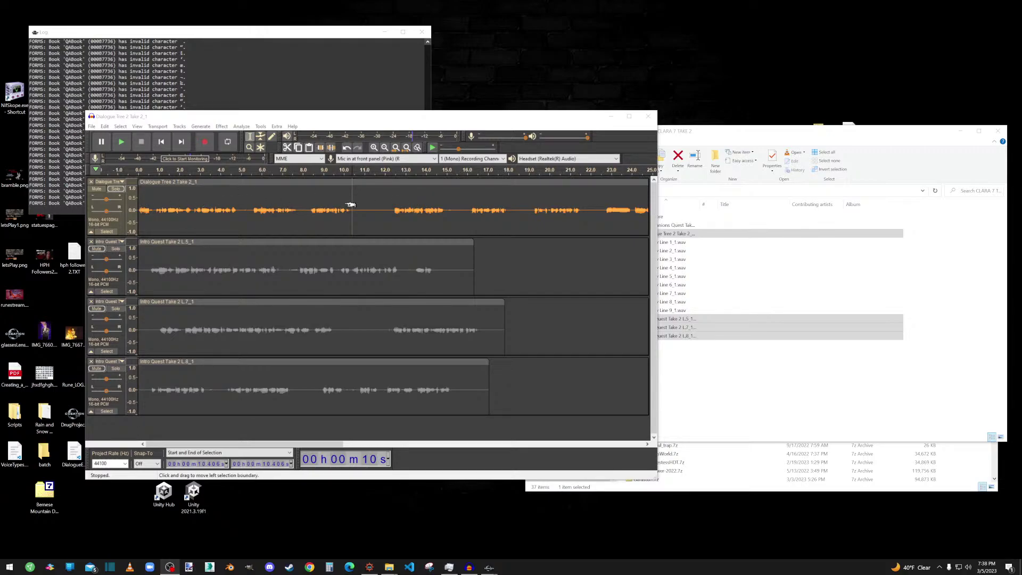
# Split the Dialogue Tree 2 Take 2_1 clip at about 10.4 s, and remove the three Intro Quest Take 2 tracks
pyautogui.click(352, 121)
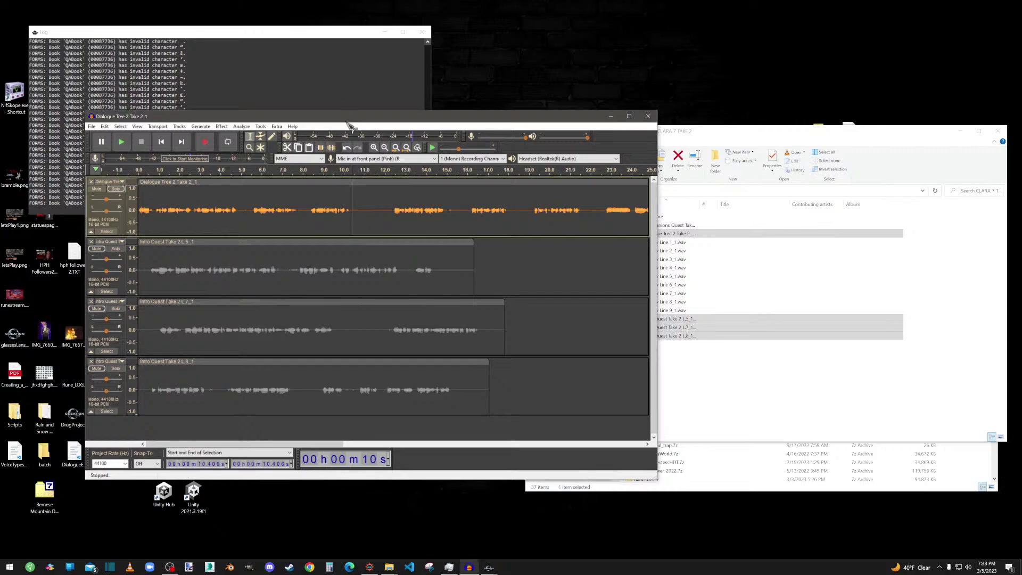
pyautogui.hotkey('ctrl', 'i')
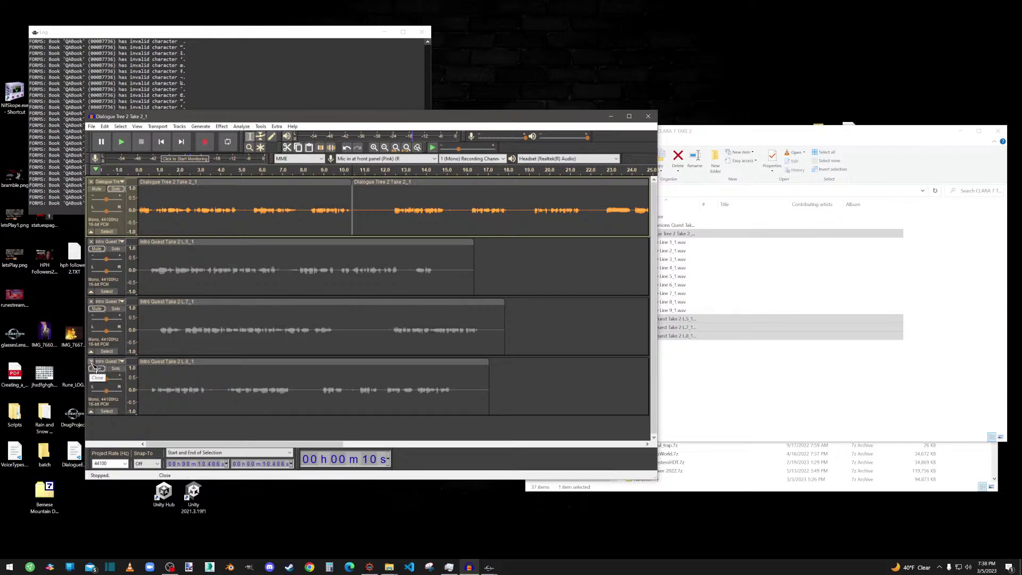
pyautogui.click(92, 302)
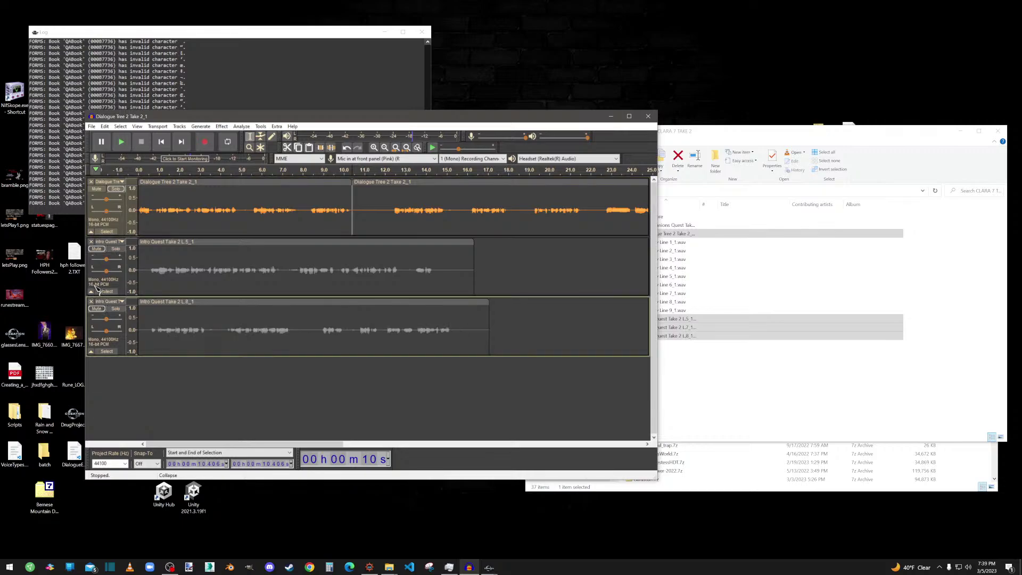
pyautogui.click(92, 242)
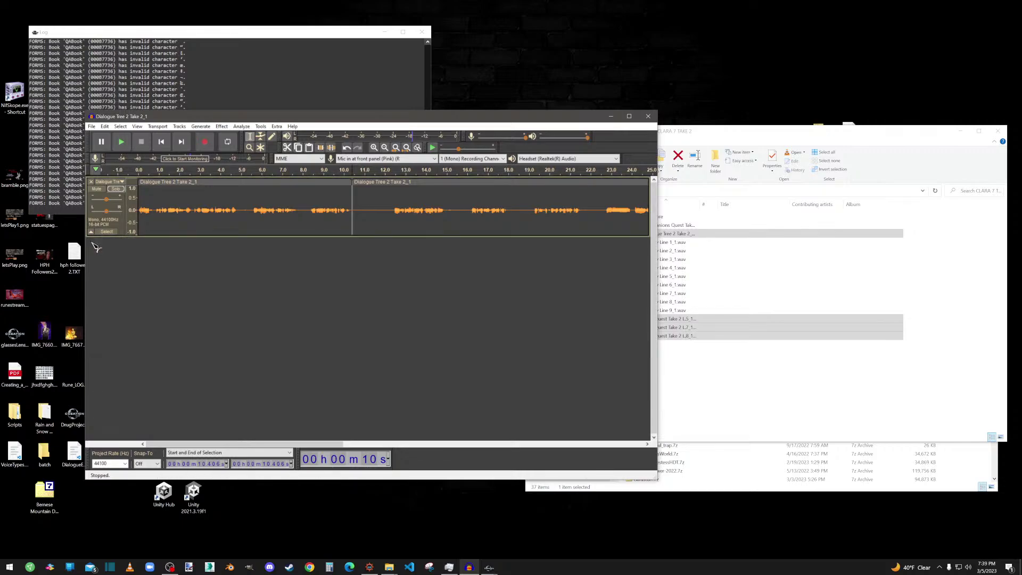
# Move the split-off second clip to the start of a new mono track, and play back the remaining first clip
pyautogui.rightClick(336, 287)
pyautogui.click(351, 292)
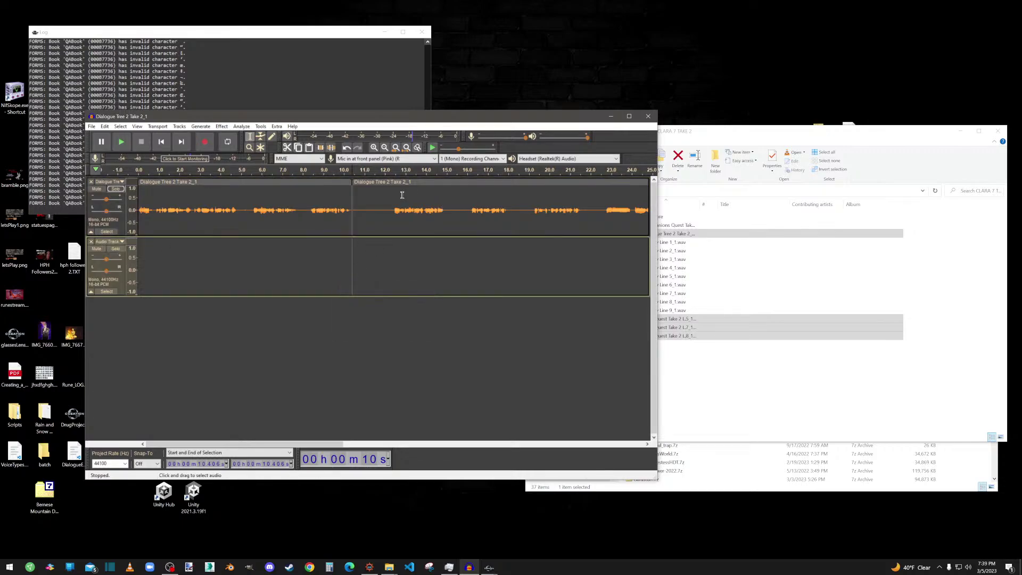
pyautogui.moveTo(403, 241); pyautogui.dragTo(189, 258)
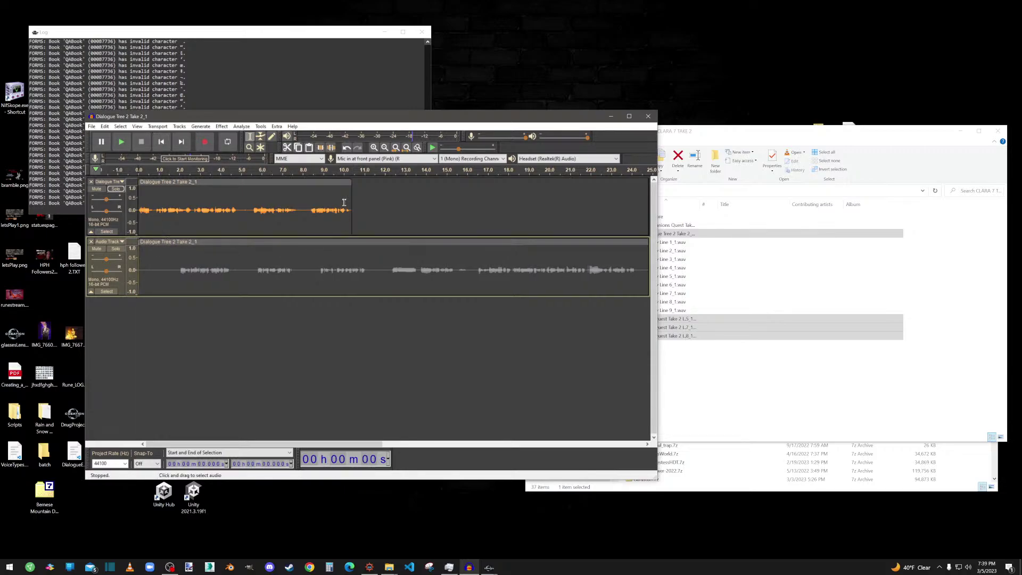
pyautogui.press('space')
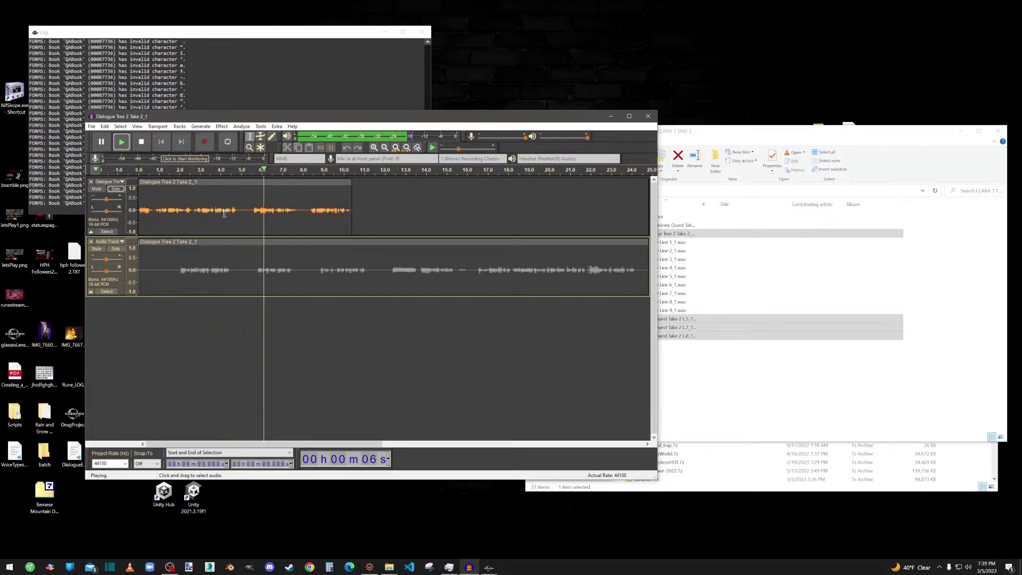
pyautogui.click(150, 147)
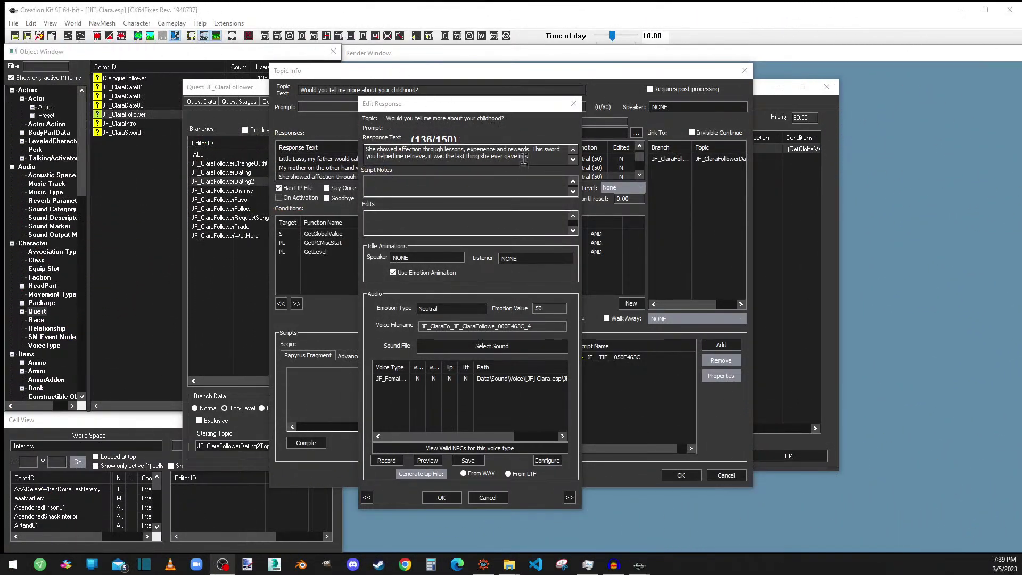
# In the Creation Kit's open response, change "This sword" to "These sais" and "it was" to "they were"
pyautogui.moveTo(562, 150); pyautogui.dragTo(538, 150)
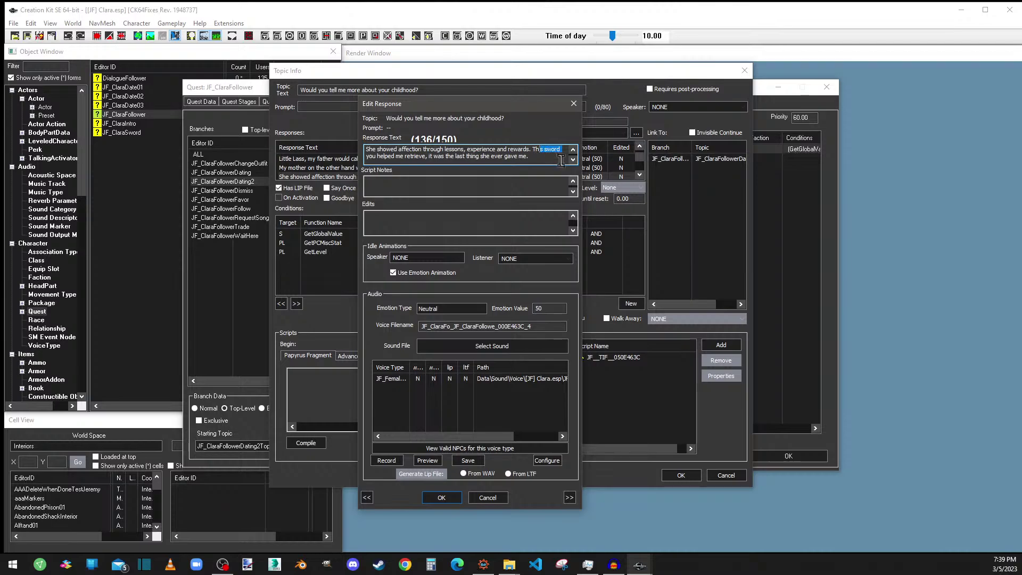
pyautogui.write('ese')
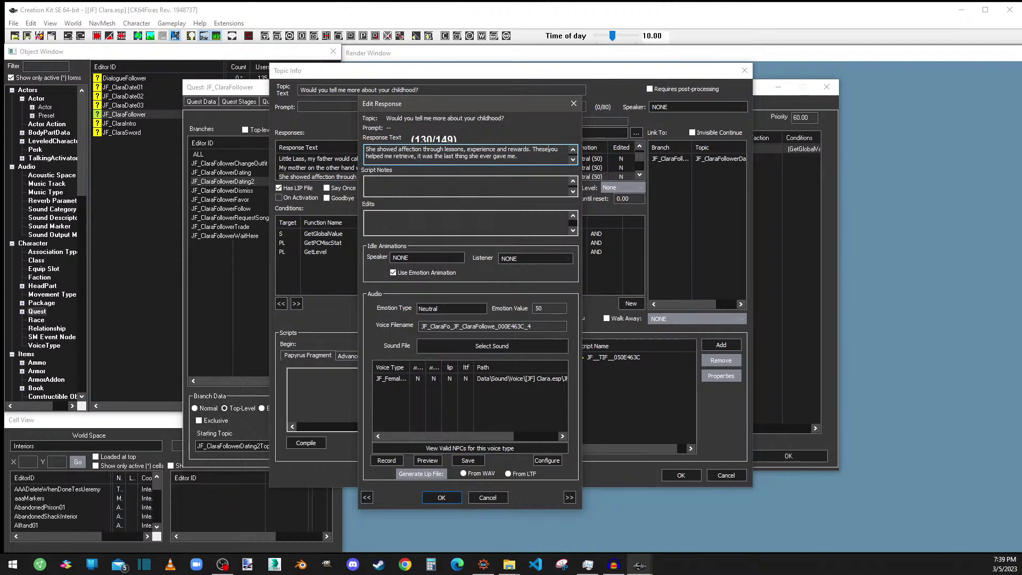
pyautogui.write(' sai')
pyautogui.press('BackSpace')
pyautogui.write('ys')
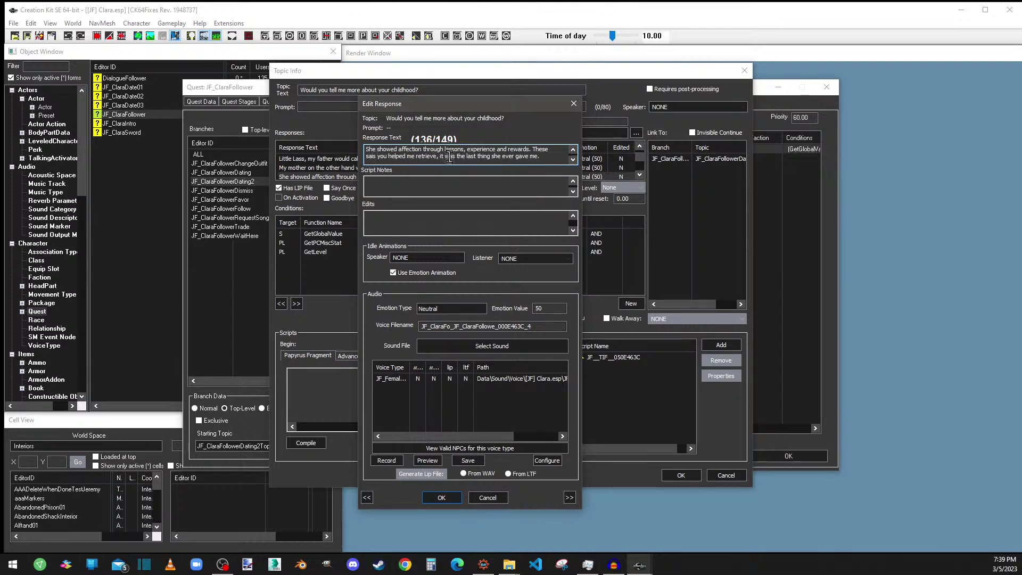
pyautogui.moveTo(458, 157); pyautogui.dragTo(441, 157)
pyautogui.write('they were')
# In Audacity, select the whole first Dialogue Tree 2 Take 2_1 clip and export it as a WAV file to the jf_femaleclara folder
pyautogui.click(613, 565)
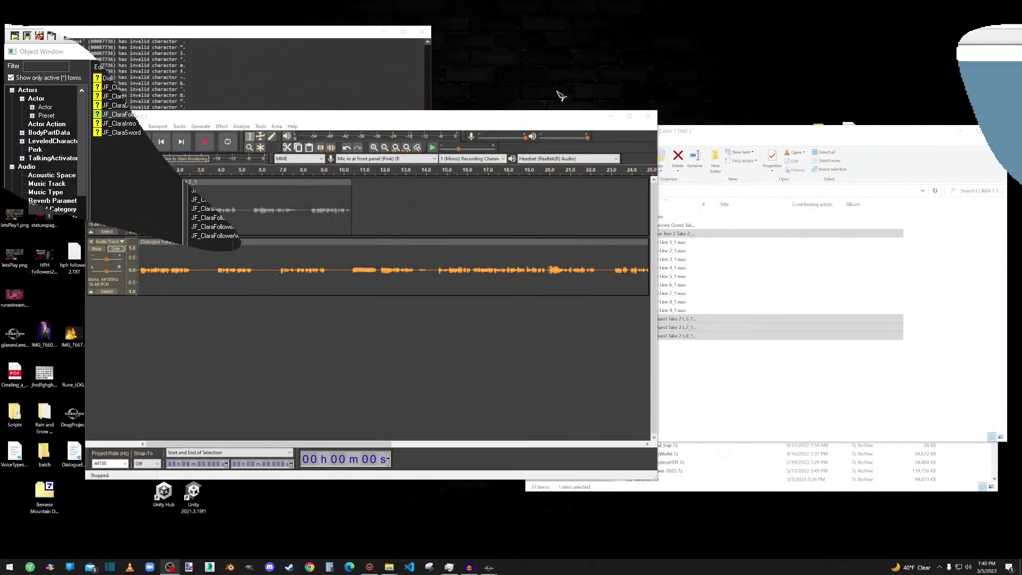
pyautogui.click(118, 193)
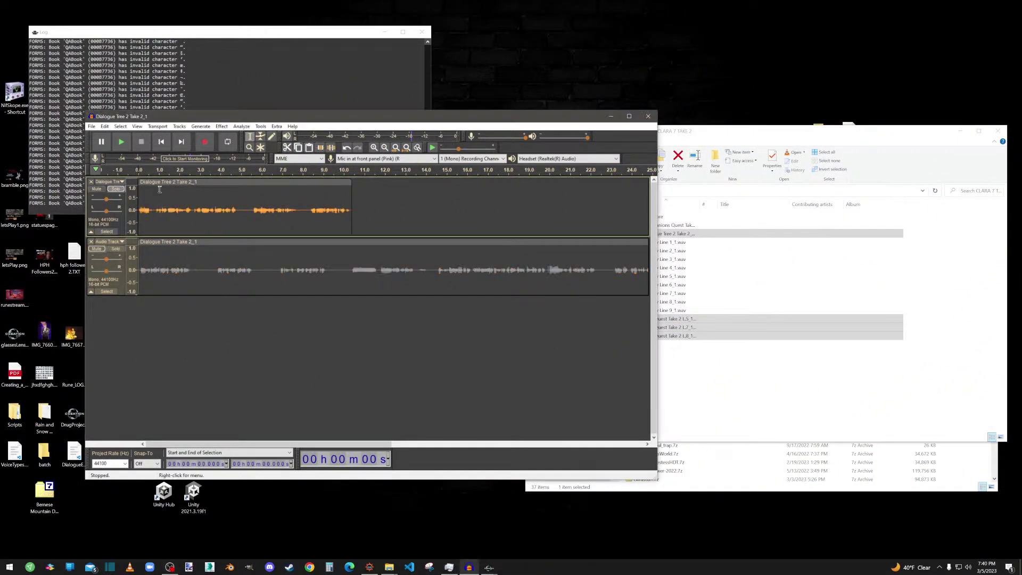
pyautogui.click(121, 194)
pyautogui.click(123, 195)
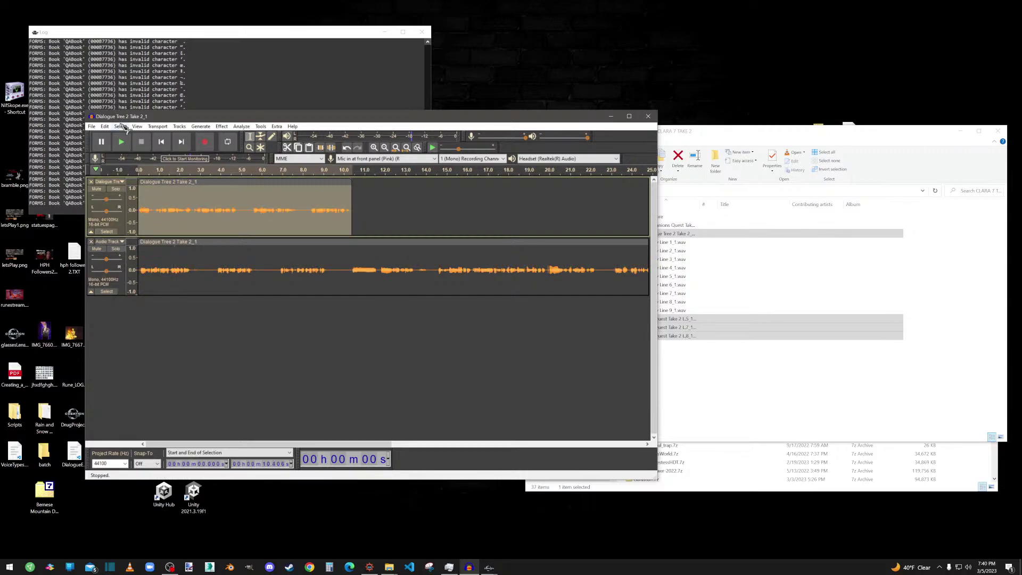
pyautogui.click(91, 126)
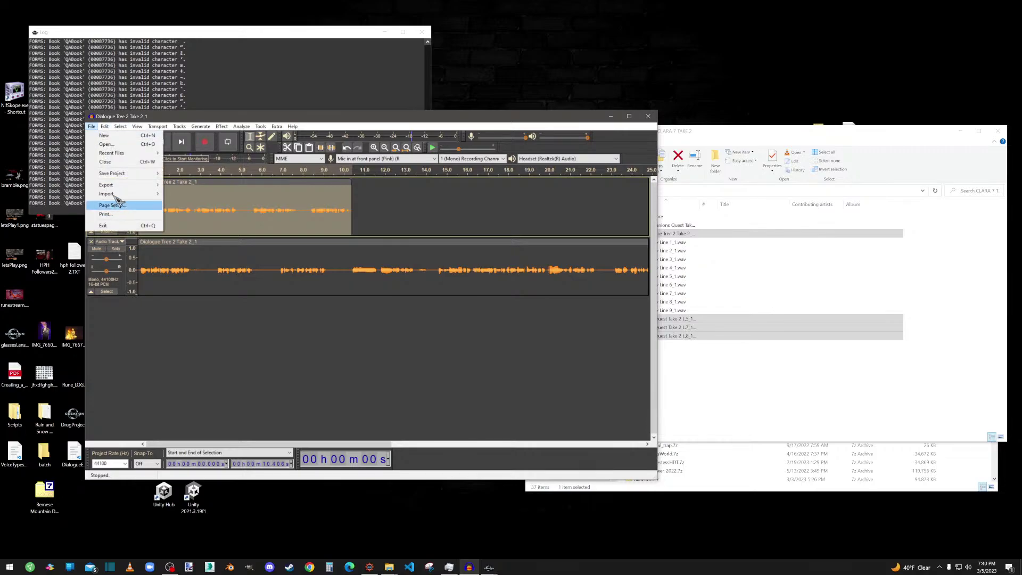
pyautogui.moveTo(121, 186)
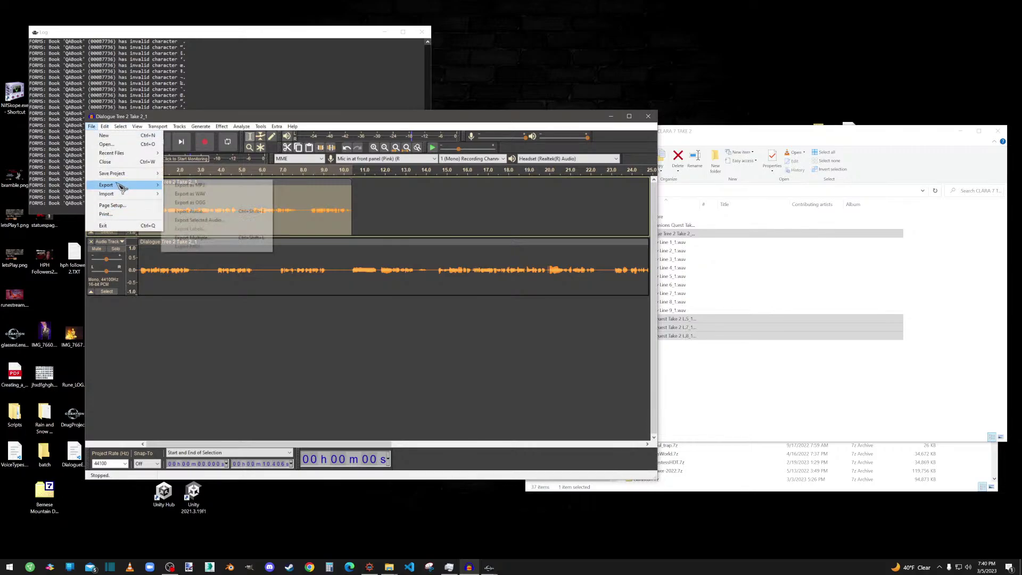
pyautogui.click(207, 222)
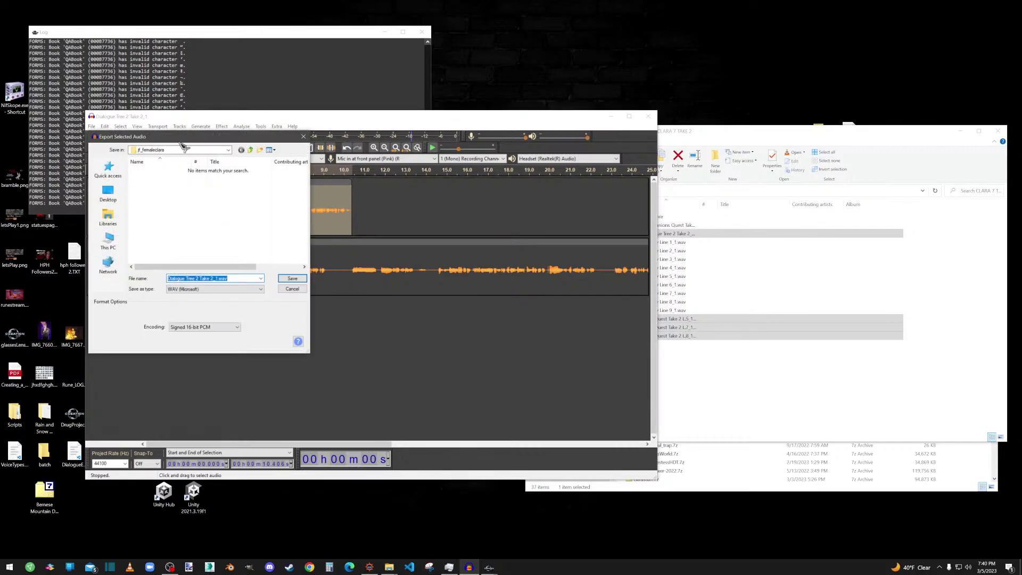
pyautogui.click(228, 151)
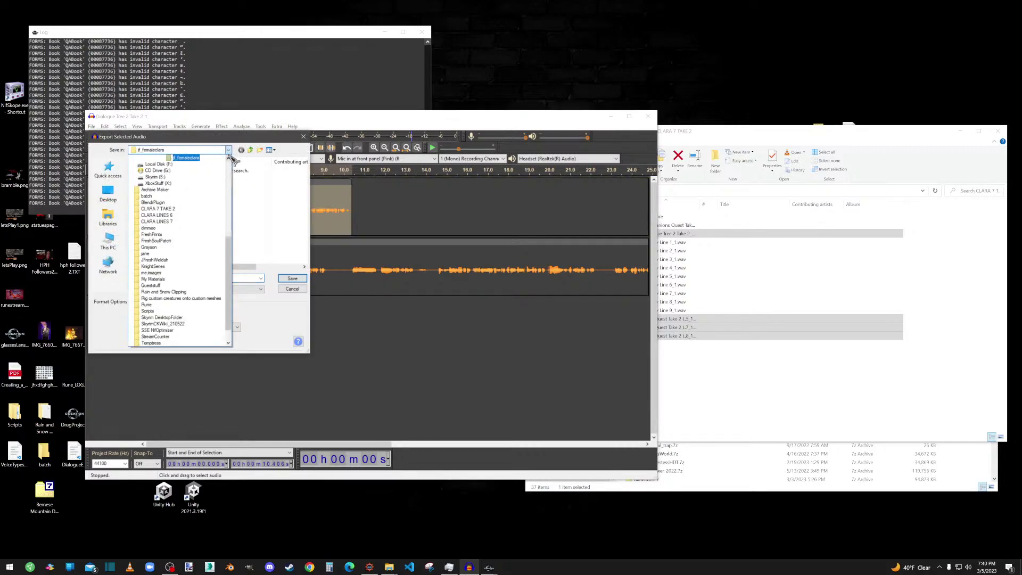
pyautogui.scroll(1, 189, 192)
pyautogui.scroll(2, 179, 169)
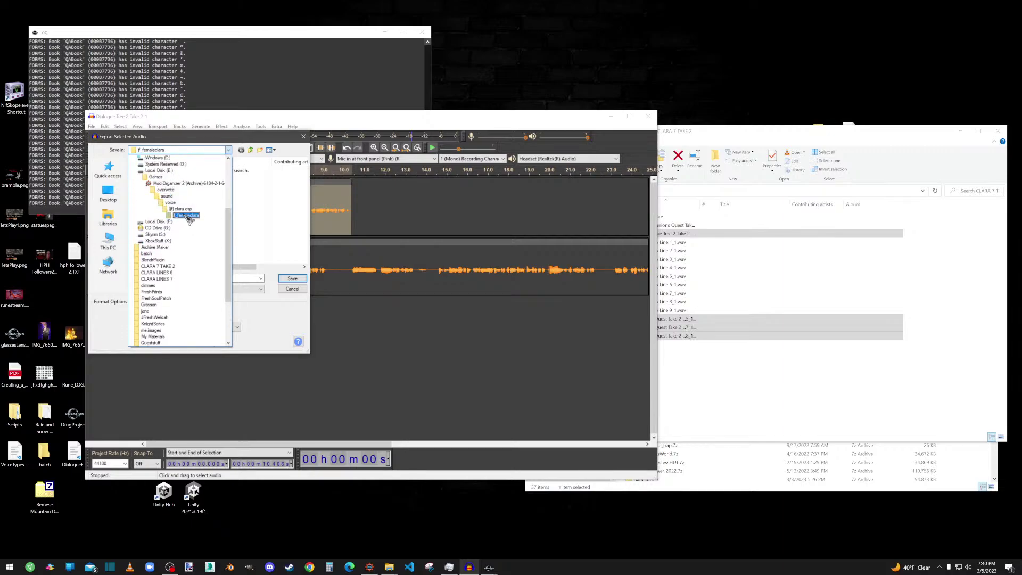
pyautogui.click(164, 152)
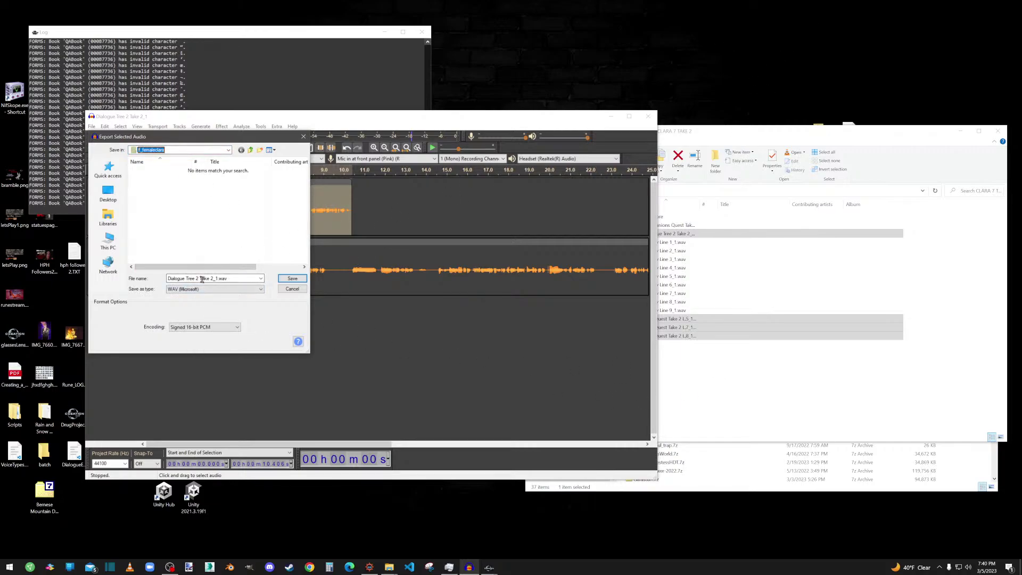
pyautogui.click(292, 280)
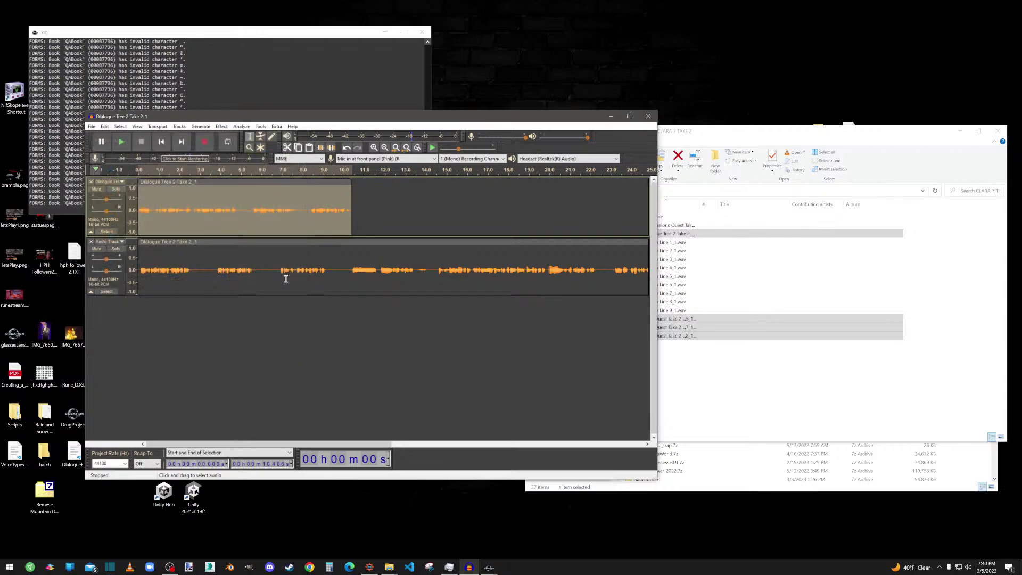
# Minimize the CLARA 7 TAKE 2 folder, open sound\voice\[jf] clara.esp\jf_femaleclara inside the overwrite folder, and reposition and enlarge its window
pyautogui.moveTo(774, 137); pyautogui.dragTo(362, 44)
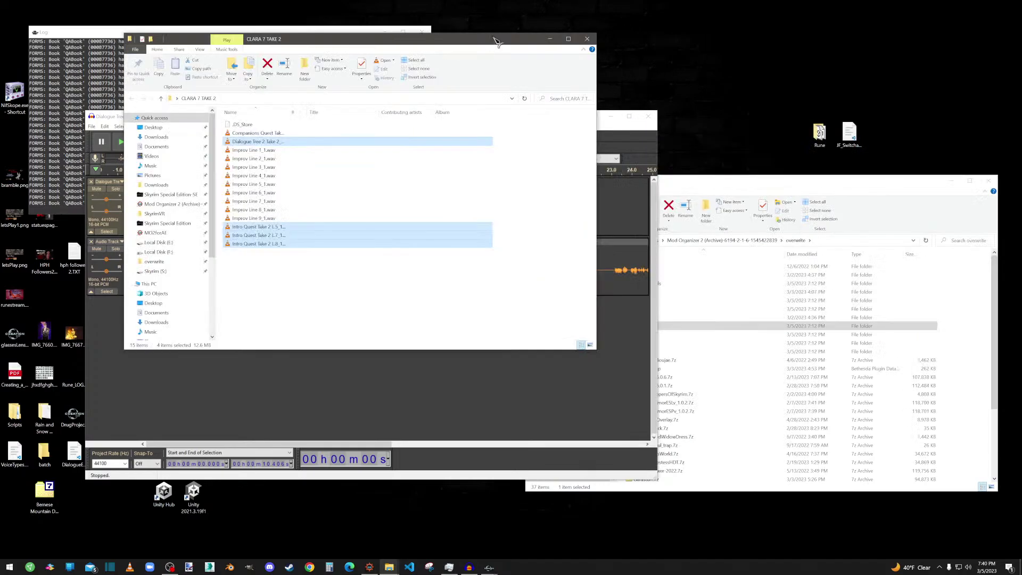
pyautogui.click(553, 41)
pyautogui.click(877, 182)
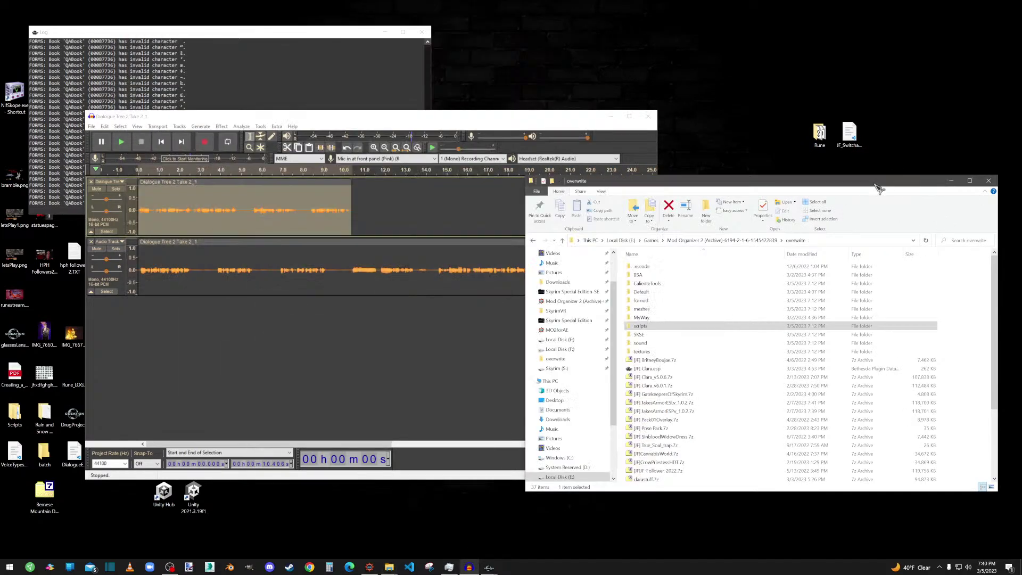
pyautogui.doubleClick(645, 343)
pyautogui.doubleClick(645, 267)
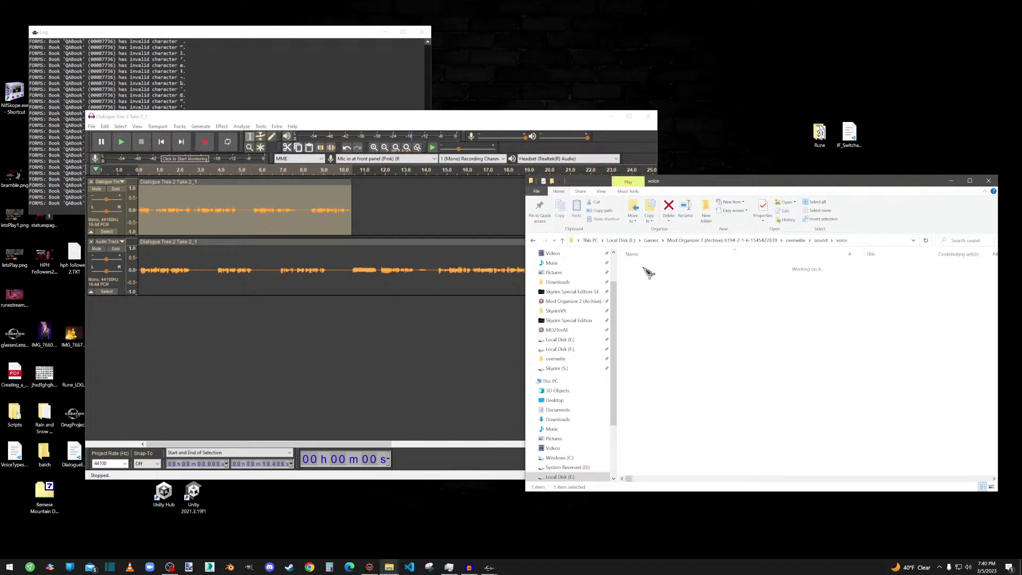
pyautogui.click(646, 268)
pyautogui.doubleClick(647, 267)
pyautogui.doubleClick(647, 267)
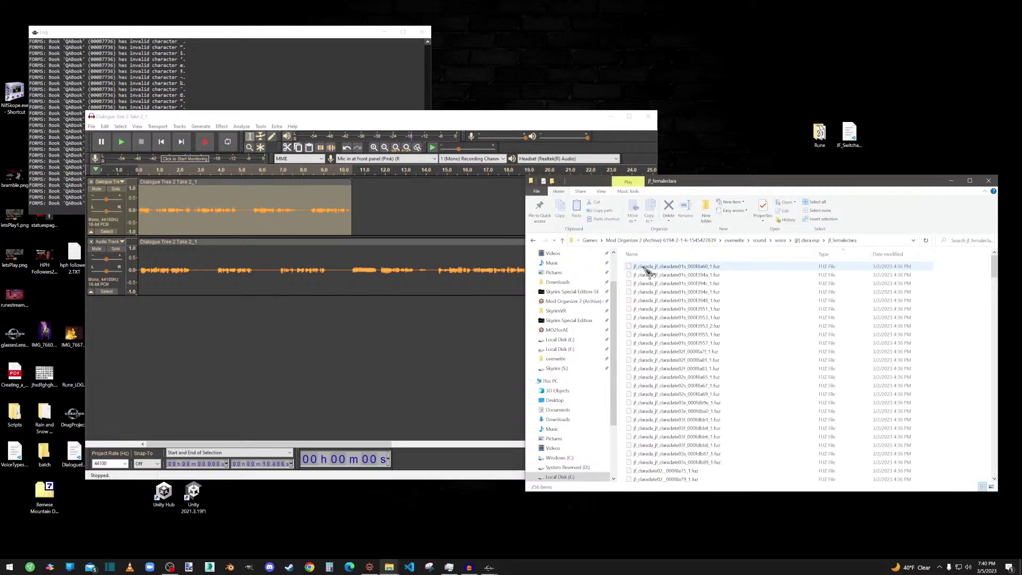
pyautogui.moveTo(694, 183); pyautogui.dragTo(660, 79)
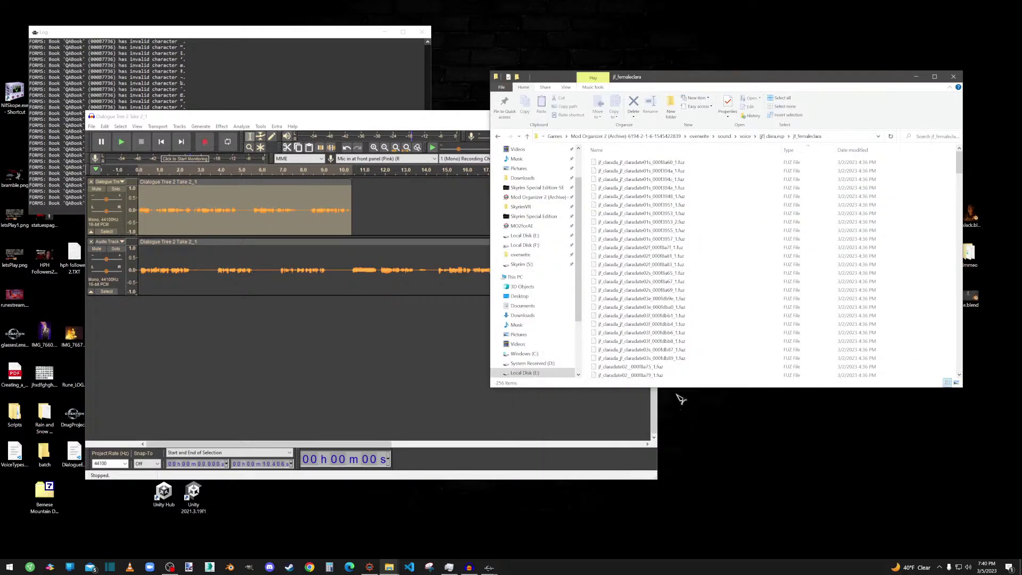
pyautogui.moveTo(675, 389); pyautogui.dragTo(660, 453)
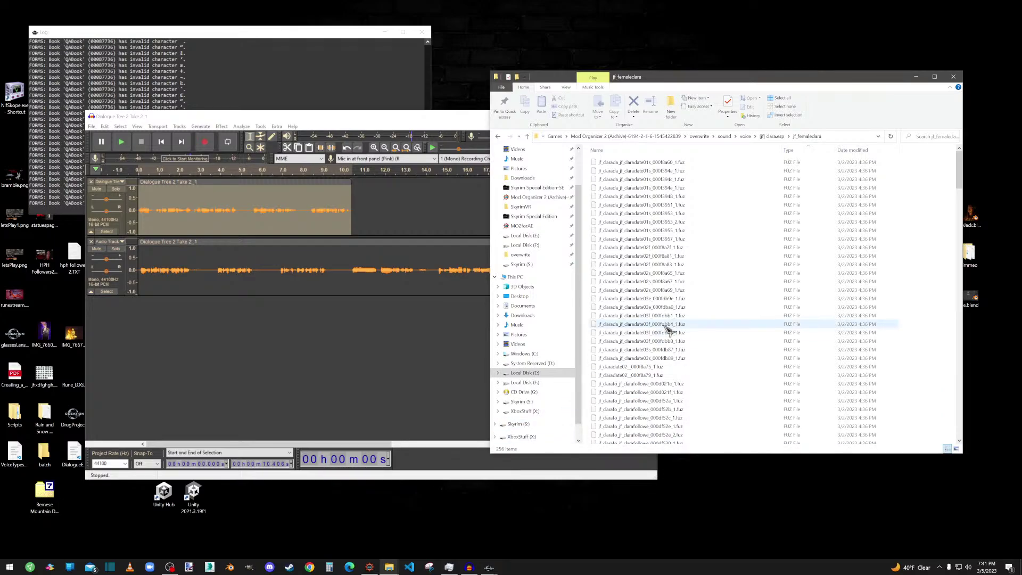
# Find the exported Dialogue Tree 2 Take 2_1.wav in the voice folder, play it in VLC, and close the player
pyautogui.moveTo(960, 174); pyautogui.dragTo(935, 401)
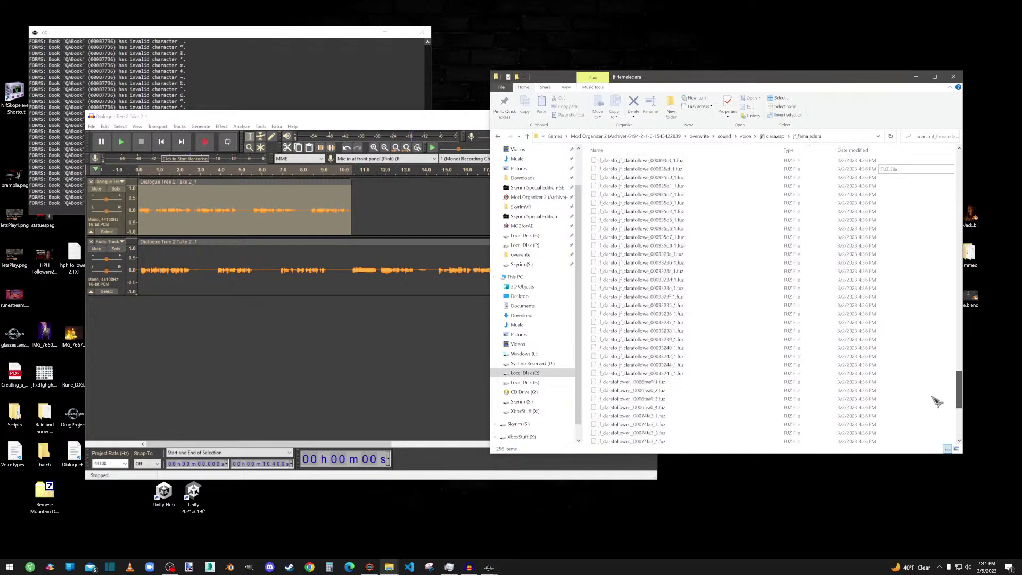
pyautogui.click(642, 441)
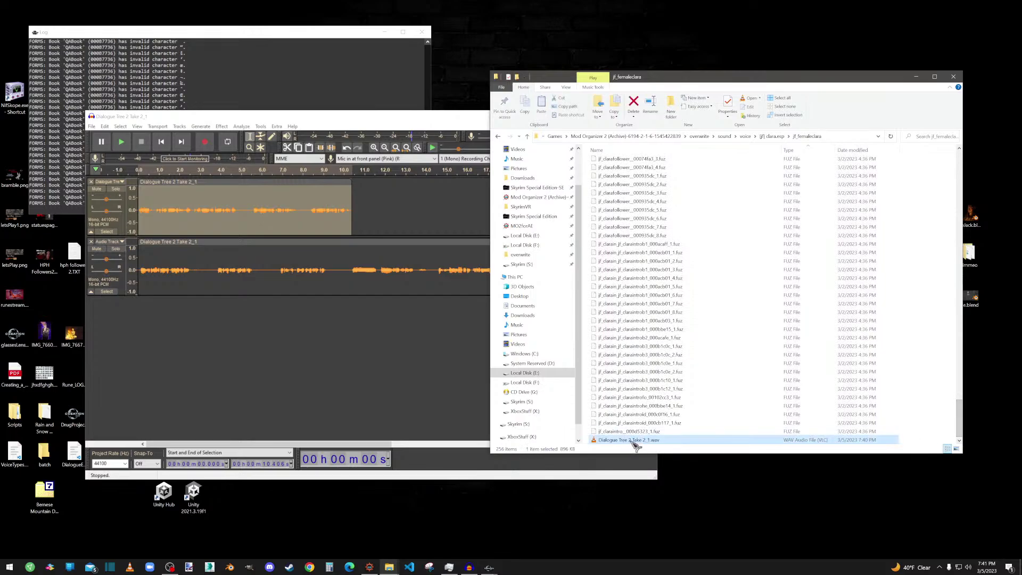
pyautogui.doubleClick(637, 441)
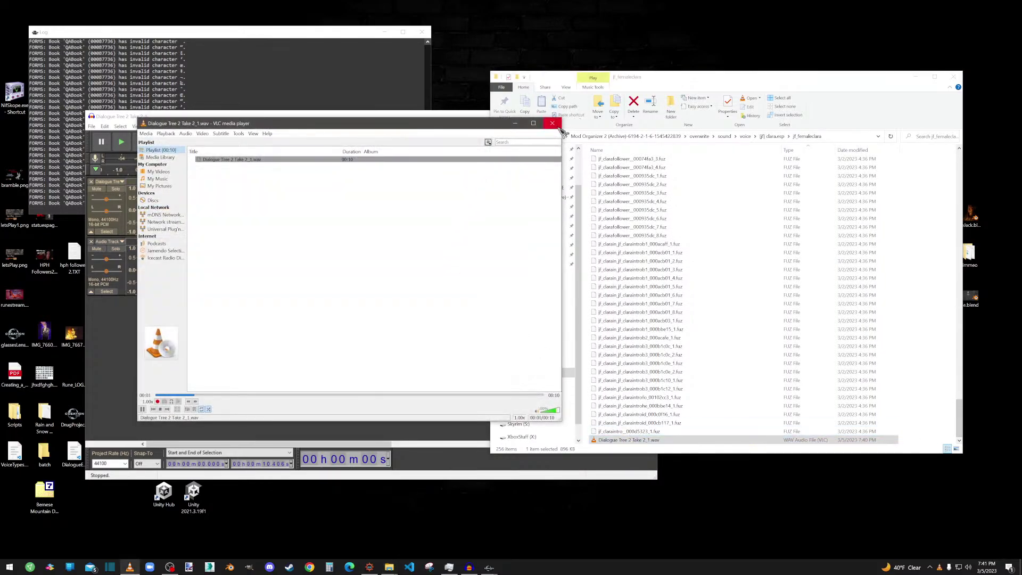
pyautogui.click(559, 127)
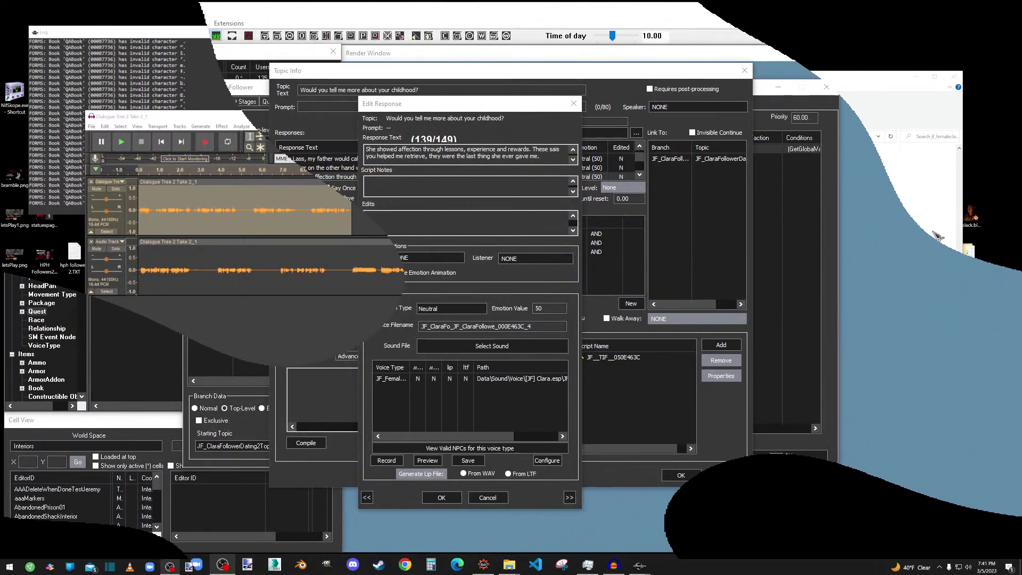
# Copy the open response's voice filename from the Creation Kit, and delete jf_clarafo_jf_clarafollowe_000e463c_4.fuz from the jf_femaleclara folder
pyautogui.moveTo(549, 326); pyautogui.dragTo(414, 318)
pyautogui.hotkey('ctrl', 'c')
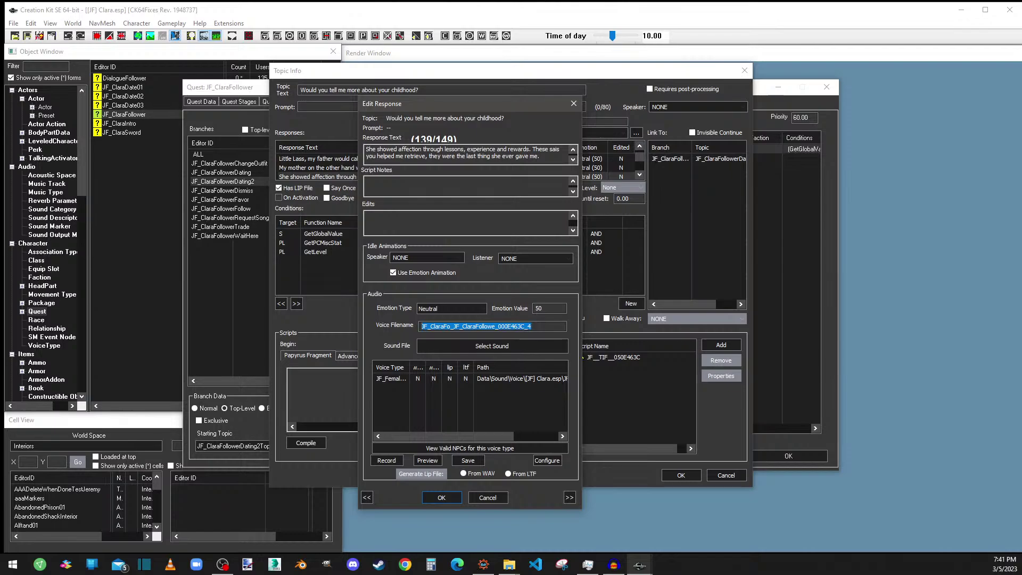
pyautogui.hotkey('alt', 'Tab')
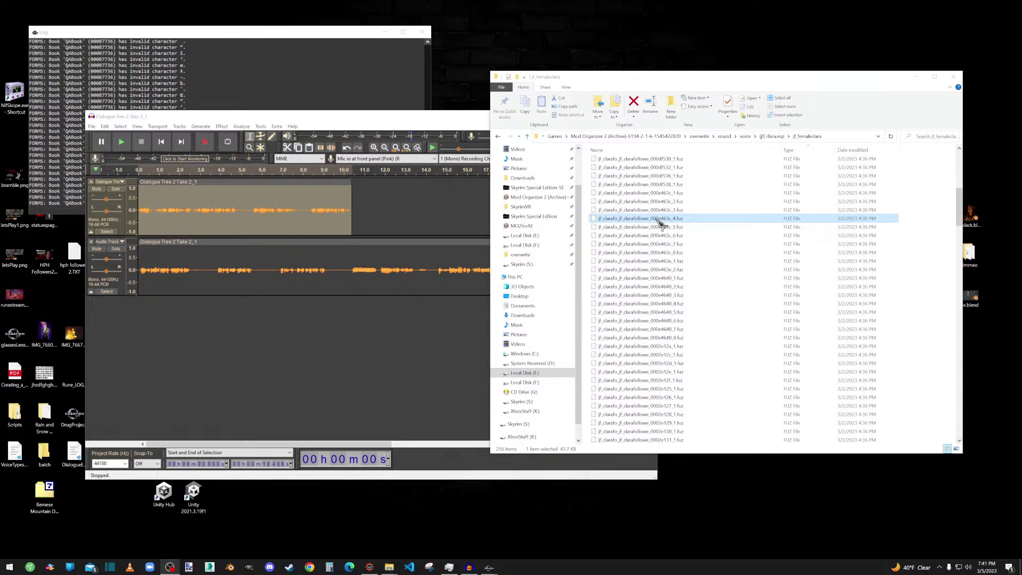
pyautogui.click(660, 220)
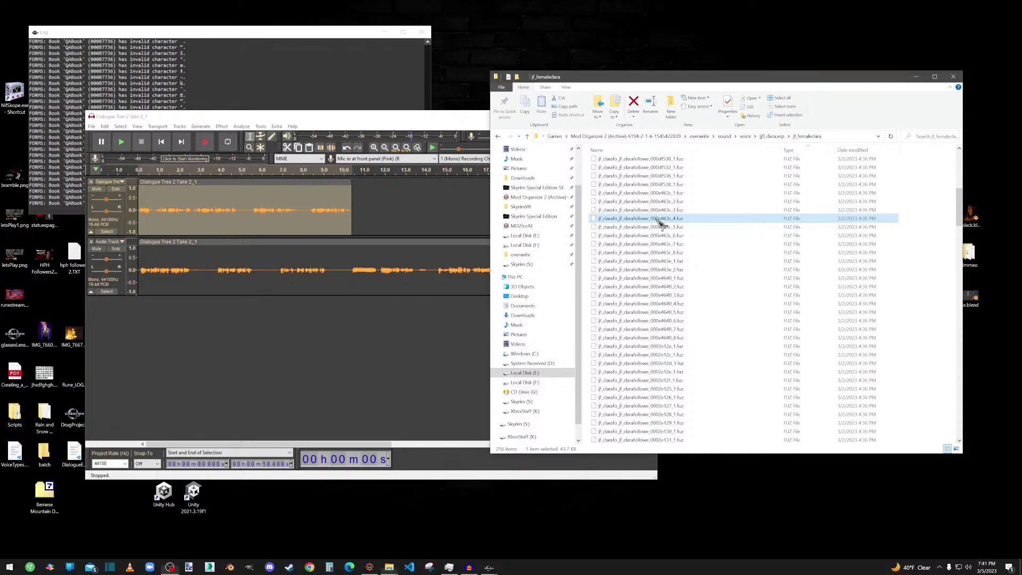
pyautogui.press('Delete')
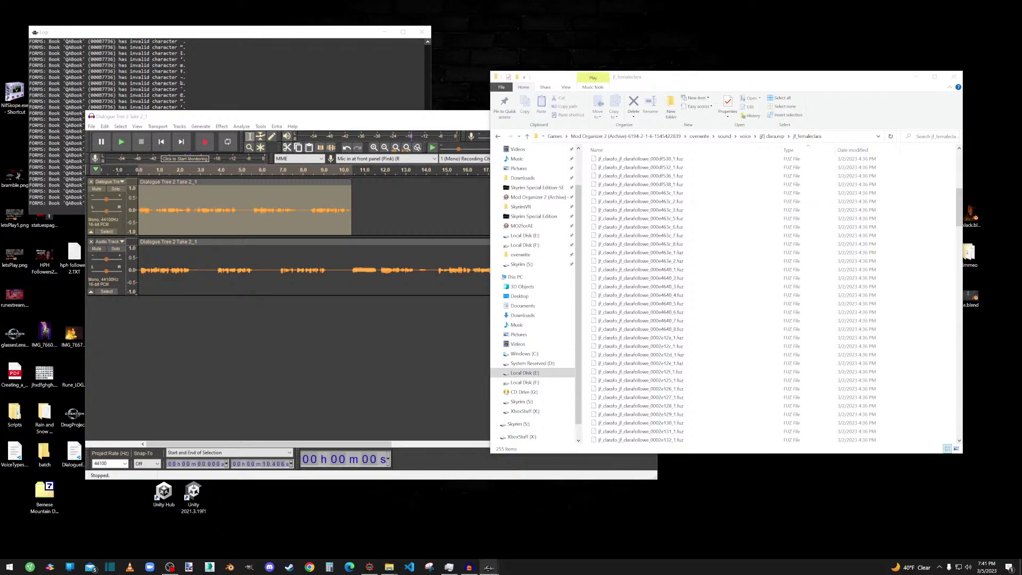
# Rename Dialogue Tree 2 Take 2_1.wav to the copied voice filename, JF_ClaraFo_JF_ClaraFollowe_000E463C_4.wav
pyautogui.scroll(-12, 689, 312)
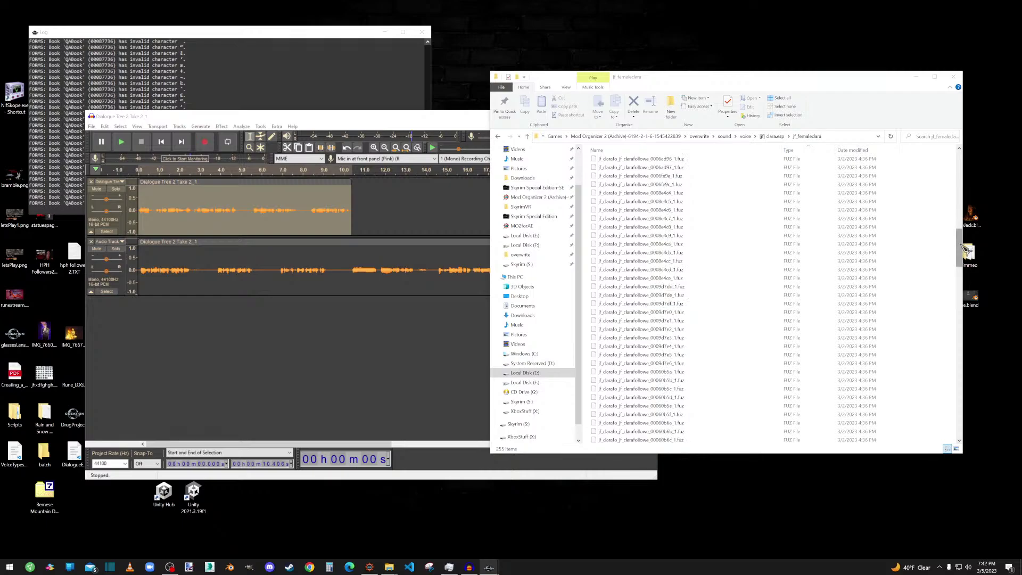
pyautogui.moveTo(958, 248); pyautogui.dragTo(958, 421)
pyautogui.click(626, 441)
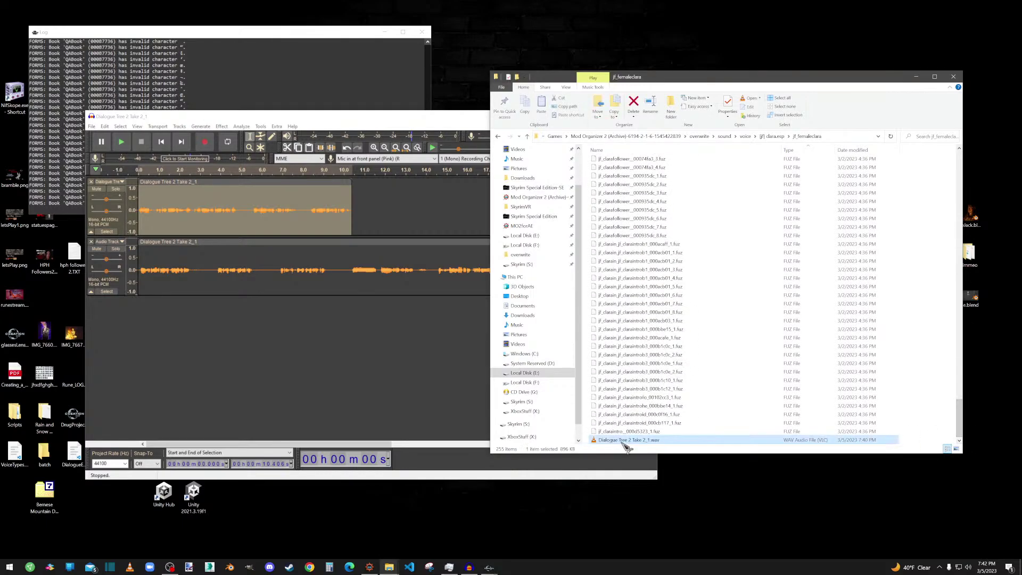
pyautogui.click(621, 440)
pyautogui.hotkey('ctrl', 'v')
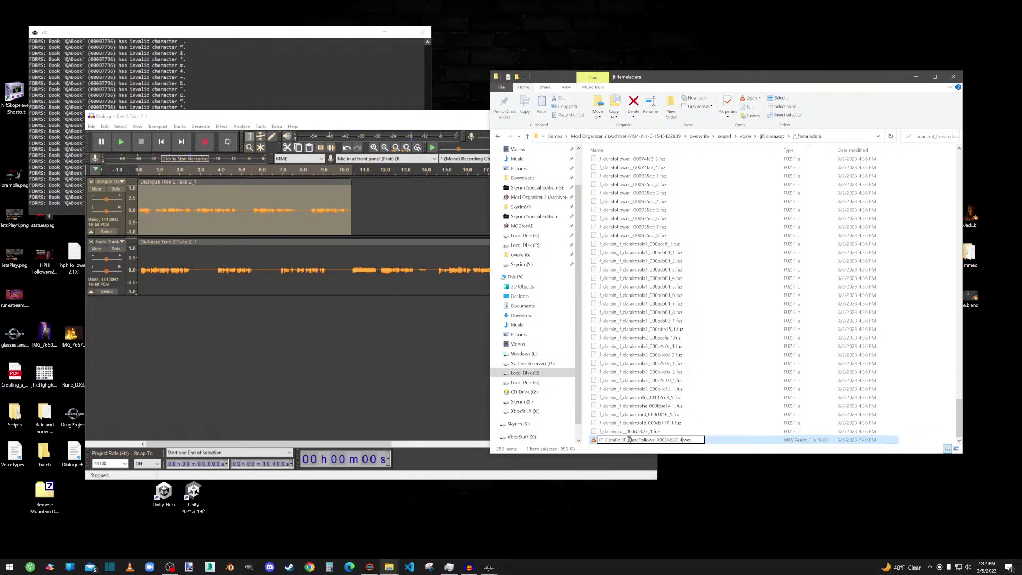
pyautogui.click(651, 433)
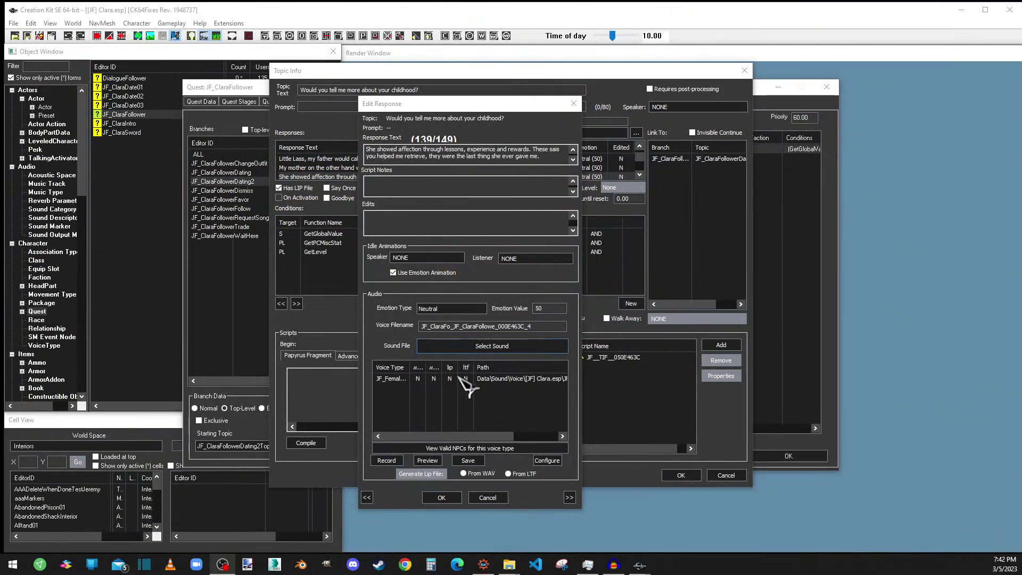
# In the Creation Kit, accept the edited response, reopen "She showed affection through lessons", and select its voice type entry
pyautogui.click(460, 380)
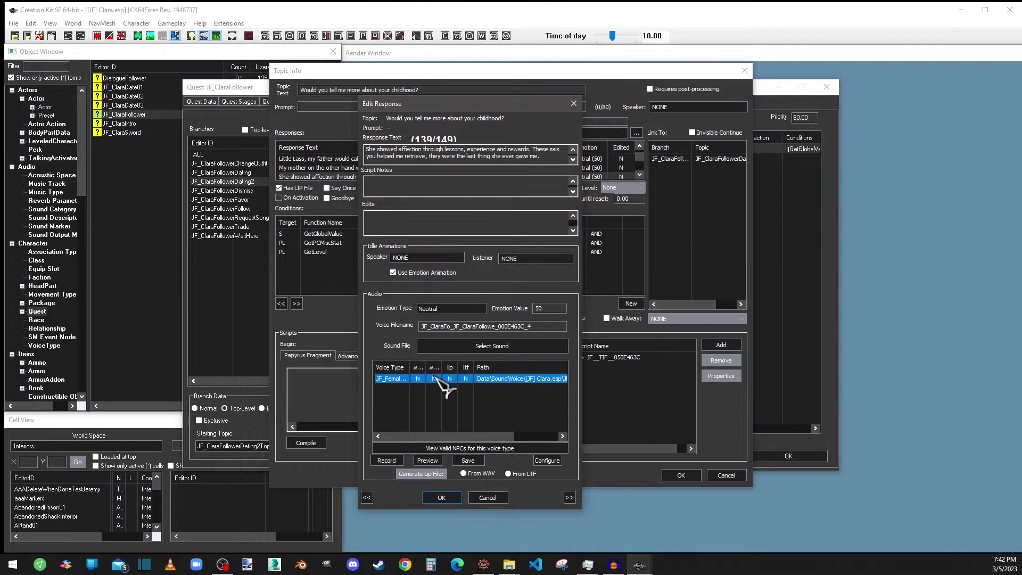
pyautogui.click(441, 499)
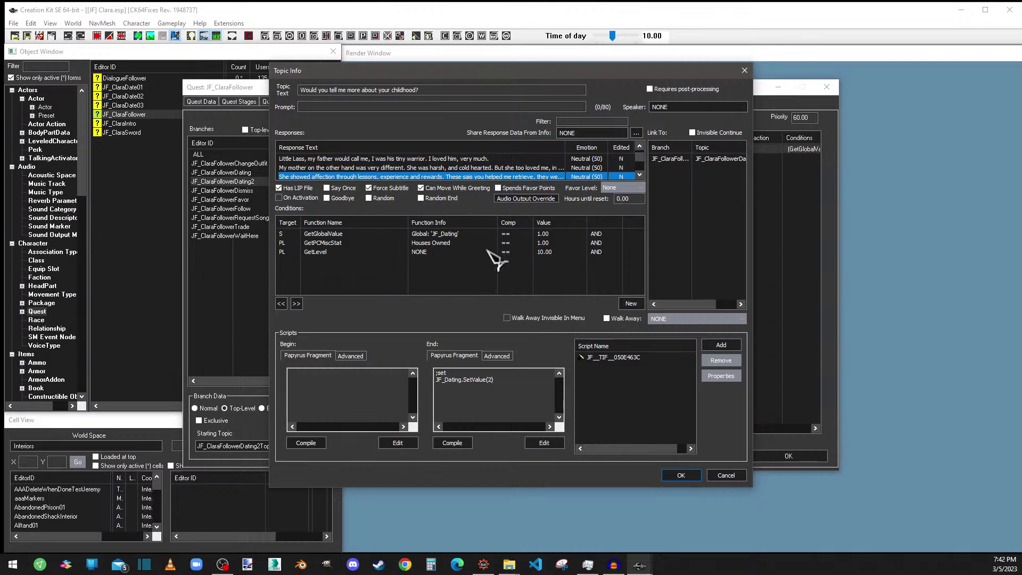
pyautogui.doubleClick(402, 177)
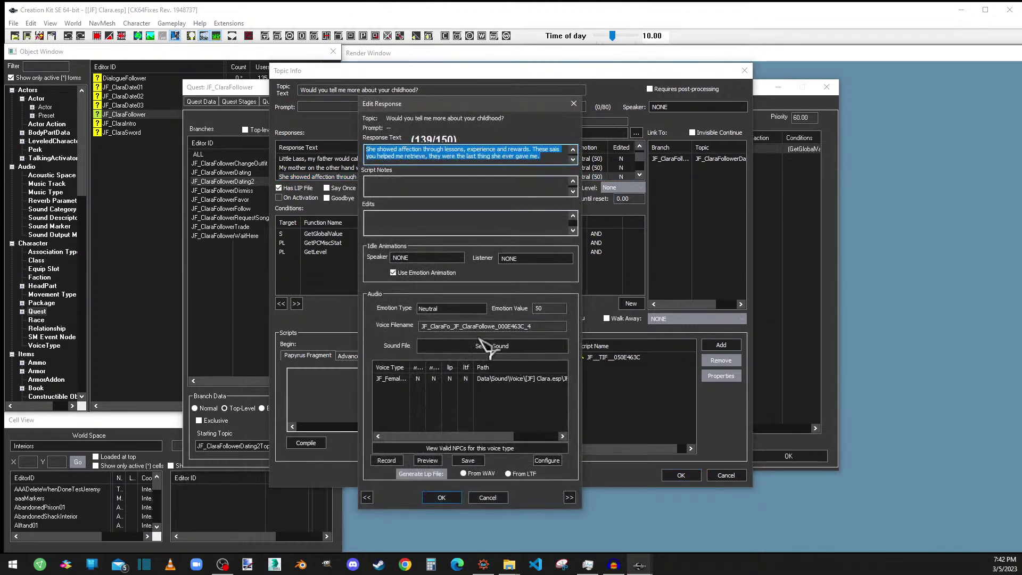
pyautogui.click(430, 379)
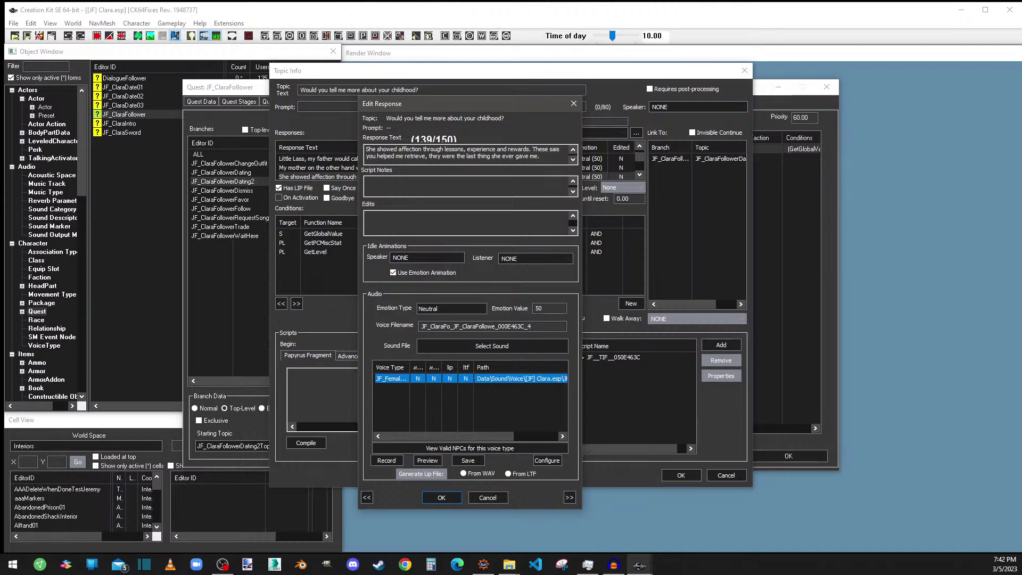
# Save the audio of the open response's voice type entry and adjust its file status column width
pyautogui.hotkey('alt', 'Tab')
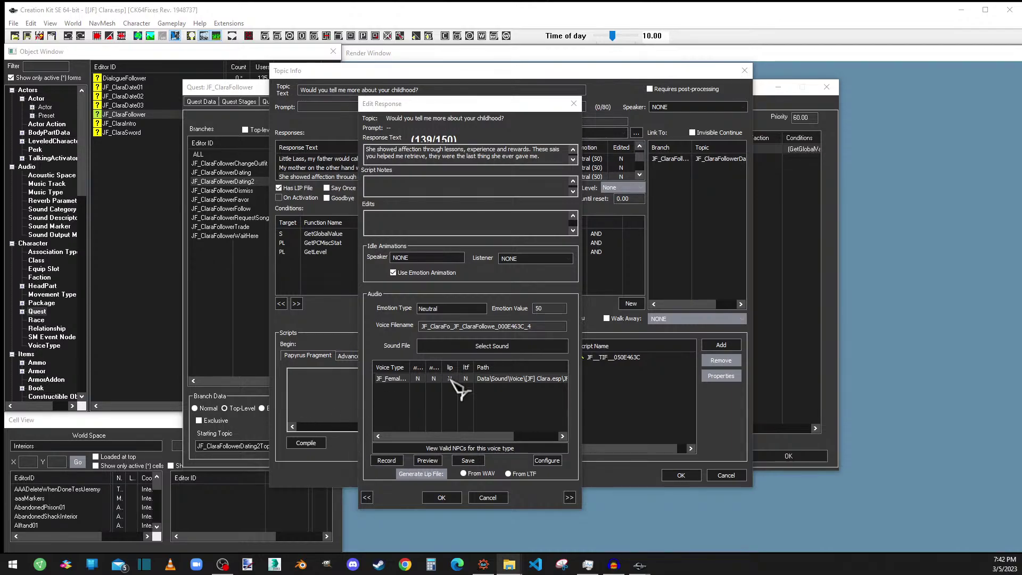
pyautogui.click(469, 418)
pyautogui.click(471, 461)
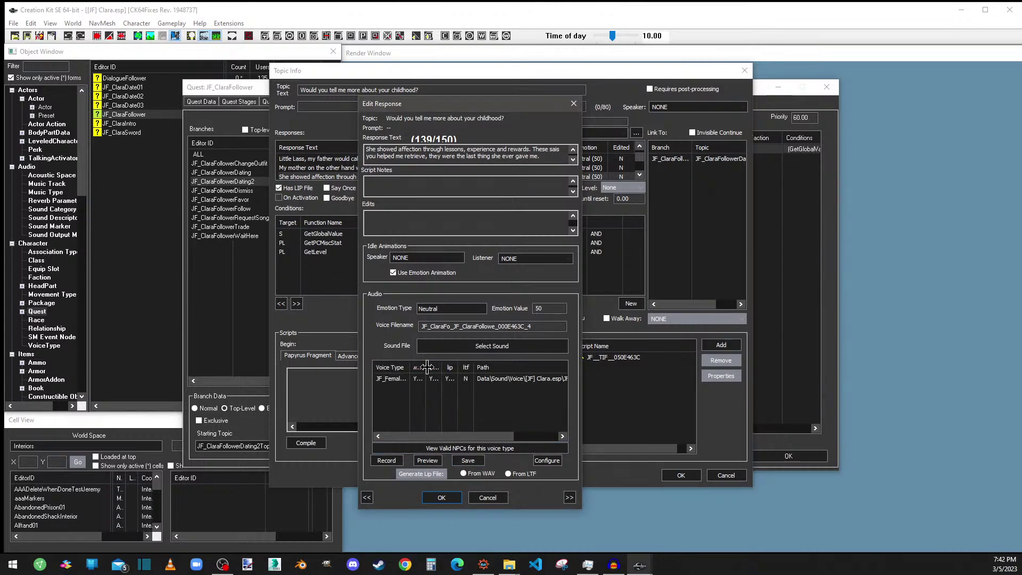
pyautogui.moveTo(425, 367)
pyautogui.mouseDown()
pyautogui.moveTo(460, 367)
pyautogui.moveTo(430, 367)
pyautogui.mouseUp()
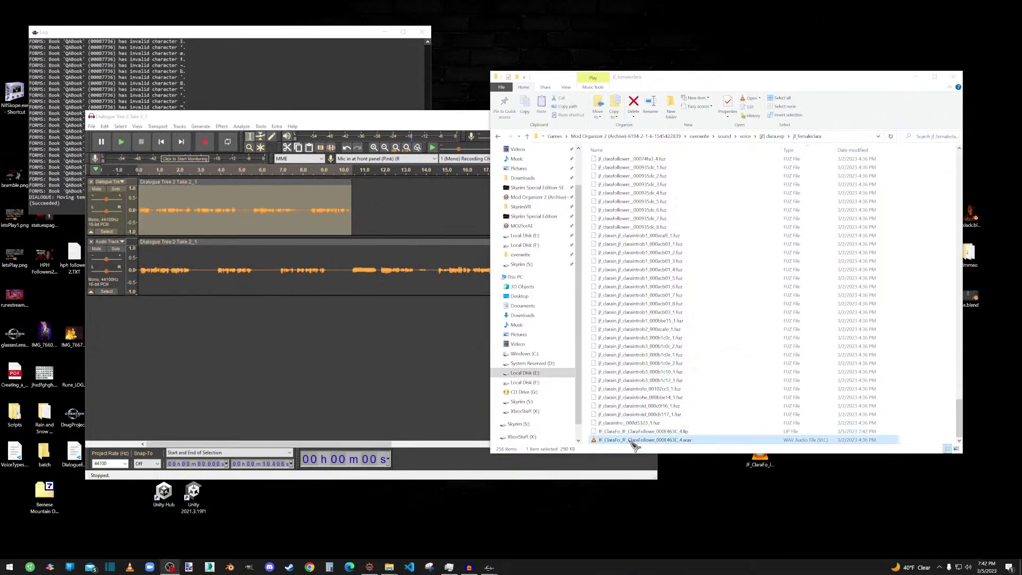
# Replace the WAV and LIP files of JF_ClaraFo_JF_ClaraFollowe_000E463C_4 in jf_femaleclara with the new desktop recording, and delete the desktop copy
pyautogui.click(633, 431)
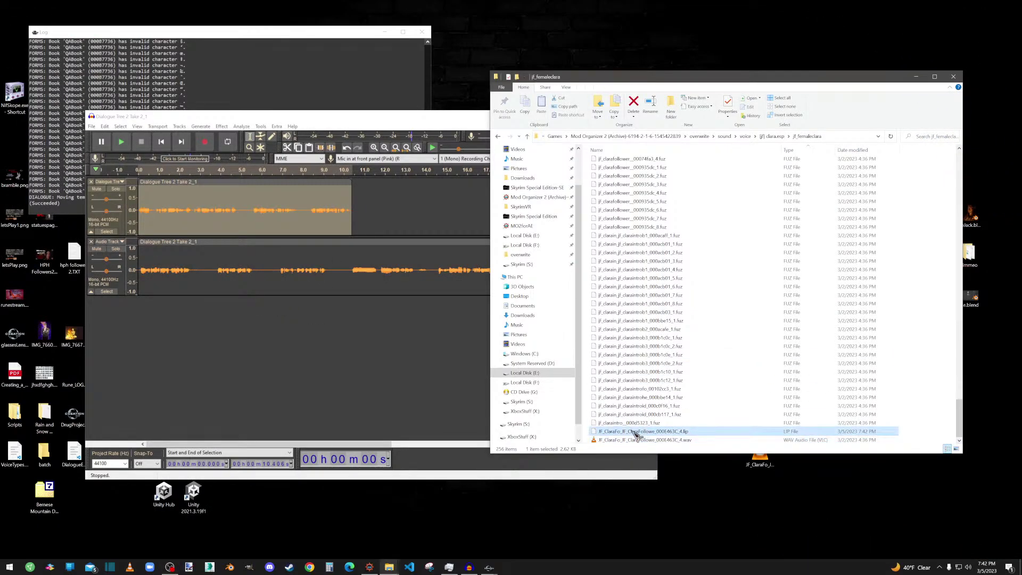
pyautogui.click(634, 441)
pyautogui.keyDown('ctrl'); pyautogui.click(635, 432); pyautogui.keyUp('ctrl')
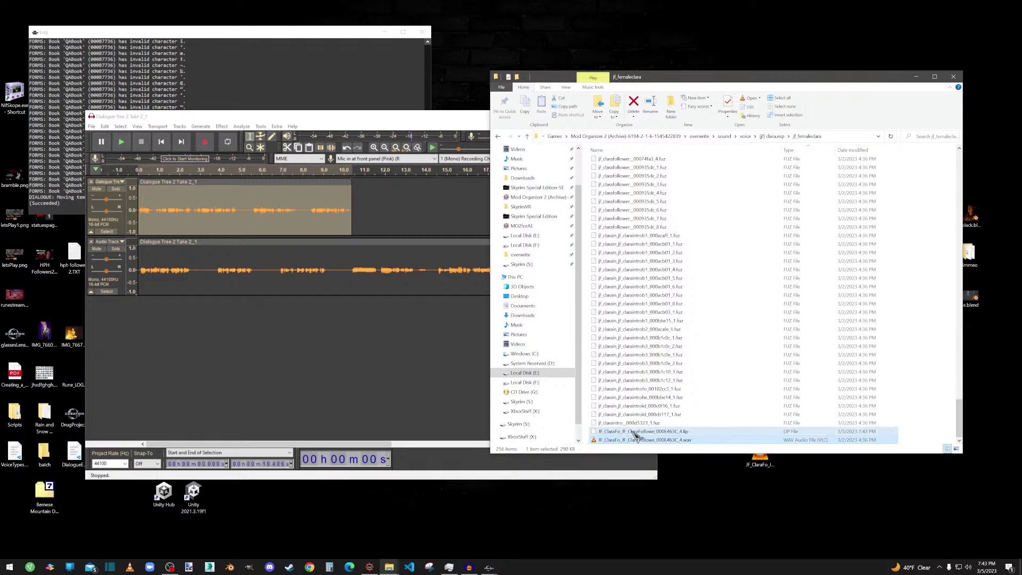
pyautogui.press('Delete')
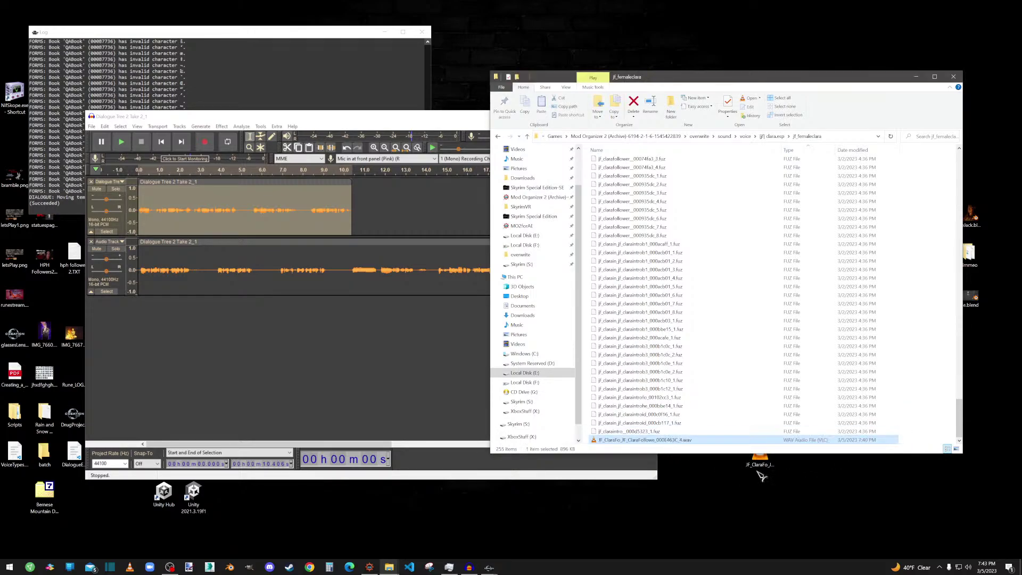
pyautogui.click(771, 472)
pyautogui.press('Delete')
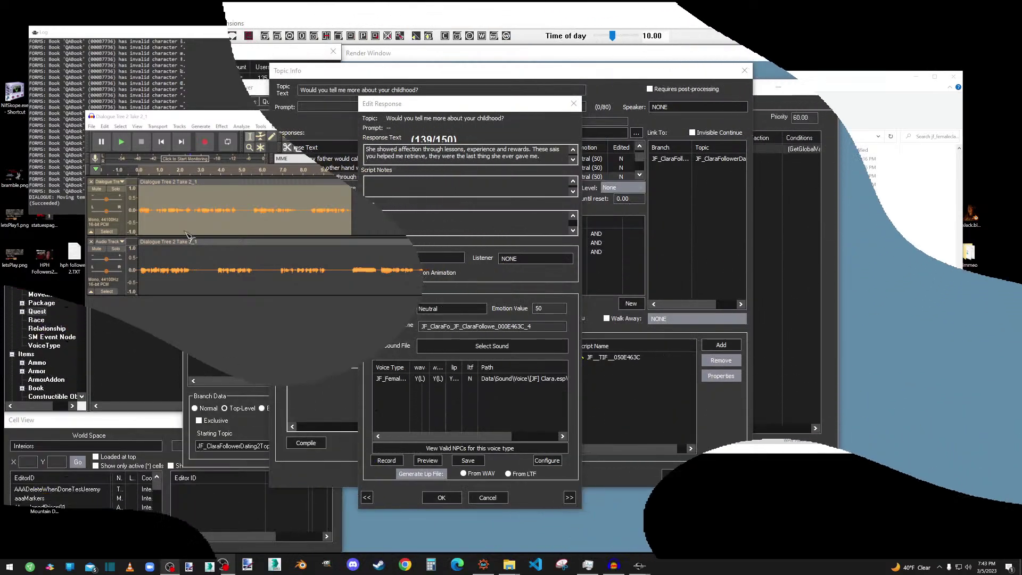
# In the Creation Kit, generate the response's lip file from the WAV, and check the LIP and WAV files in the jf_femaleclara folder
pyautogui.click(486, 379)
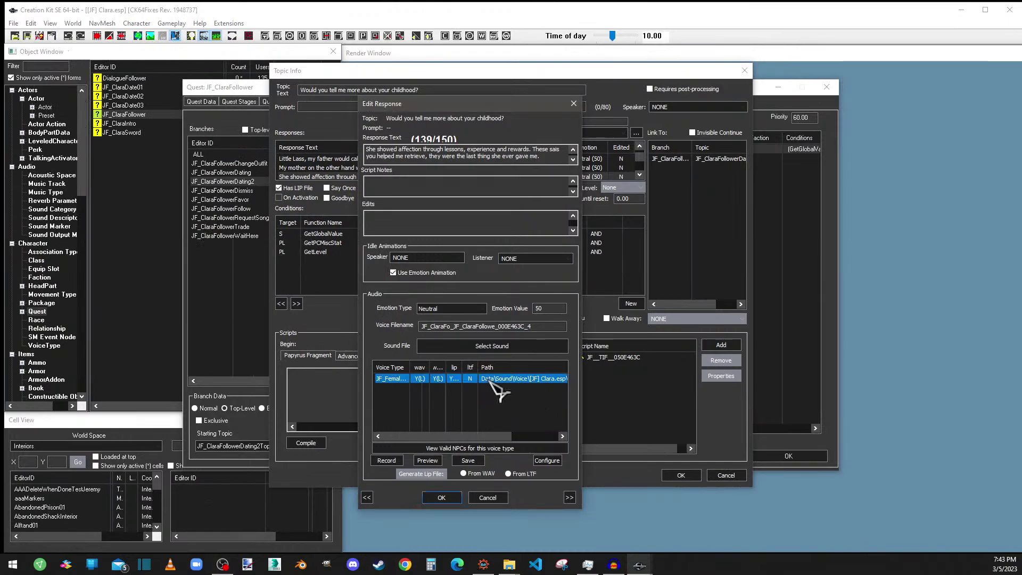
pyautogui.click(467, 474)
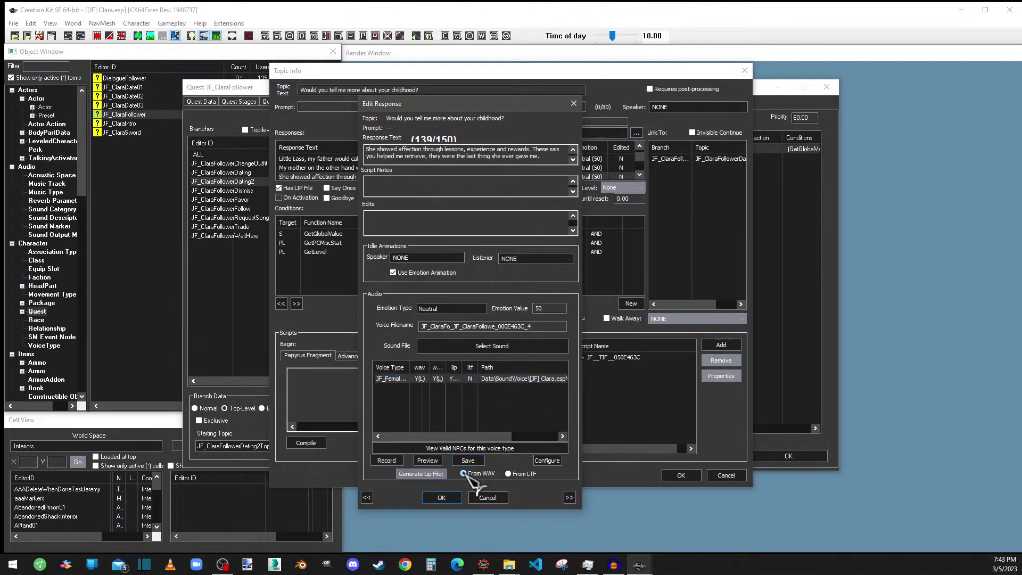
pyautogui.click(432, 475)
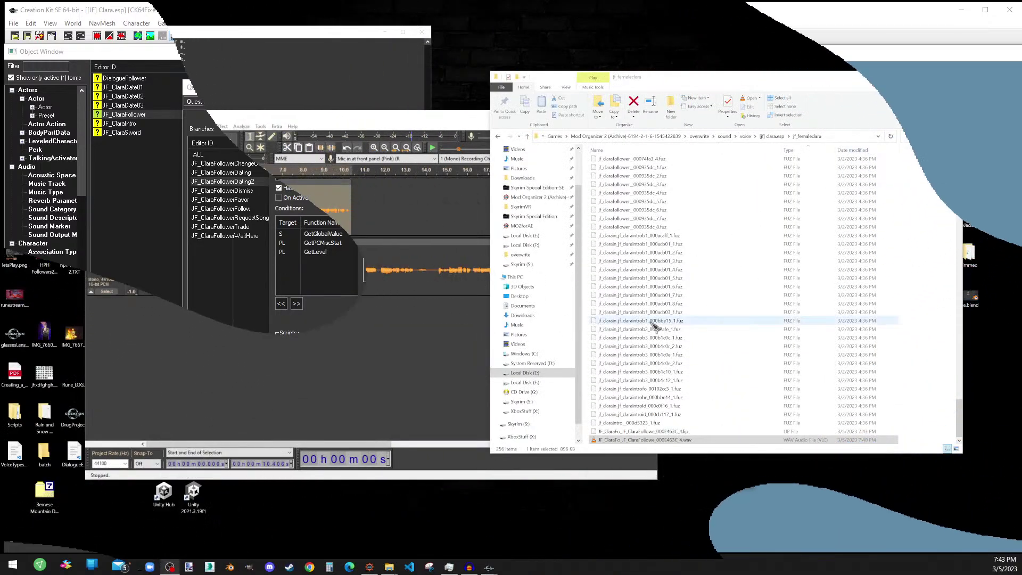
pyautogui.click(649, 432)
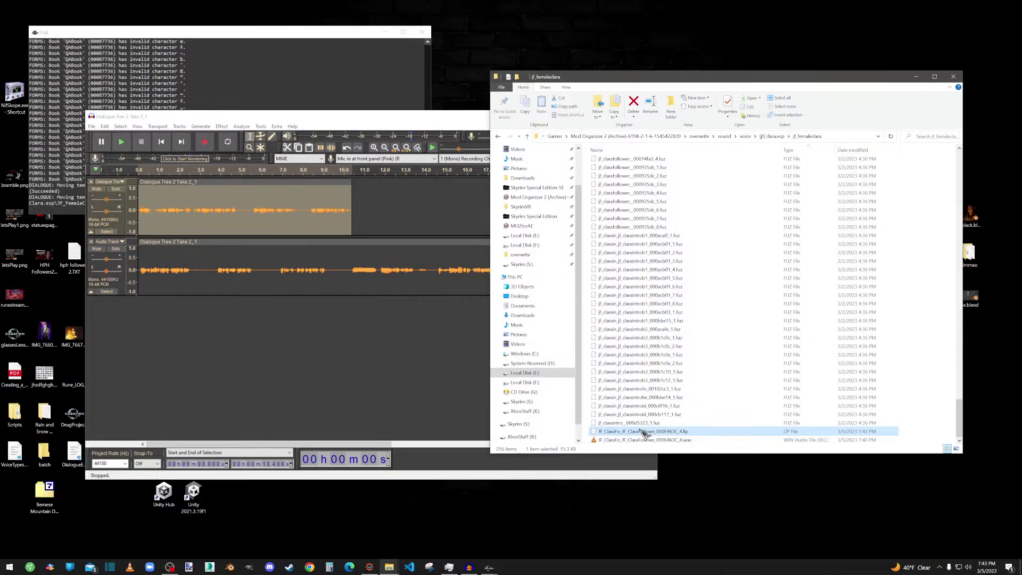
pyautogui.click(641, 441)
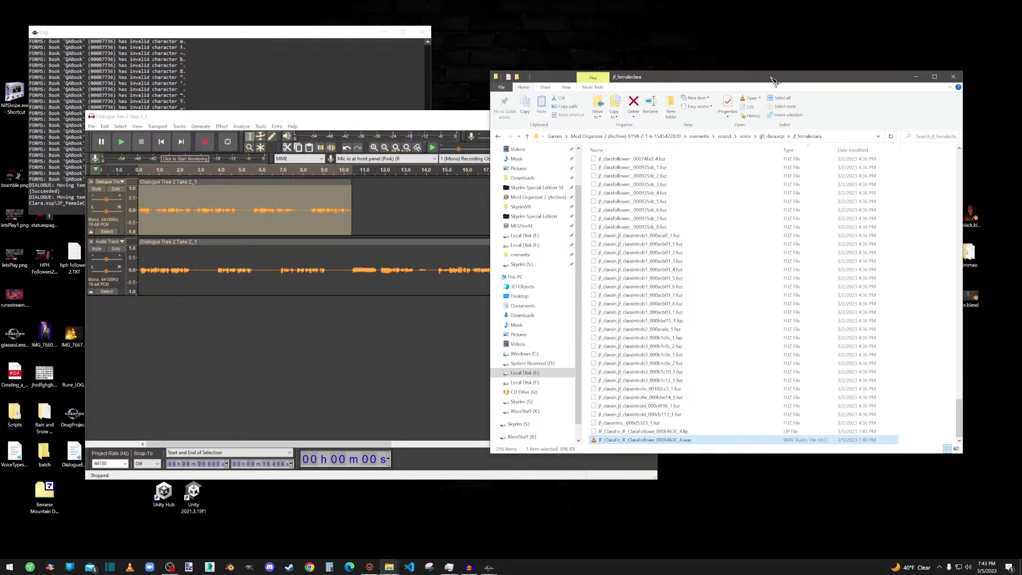
pyautogui.moveTo(774, 80); pyautogui.dragTo(805, 101)
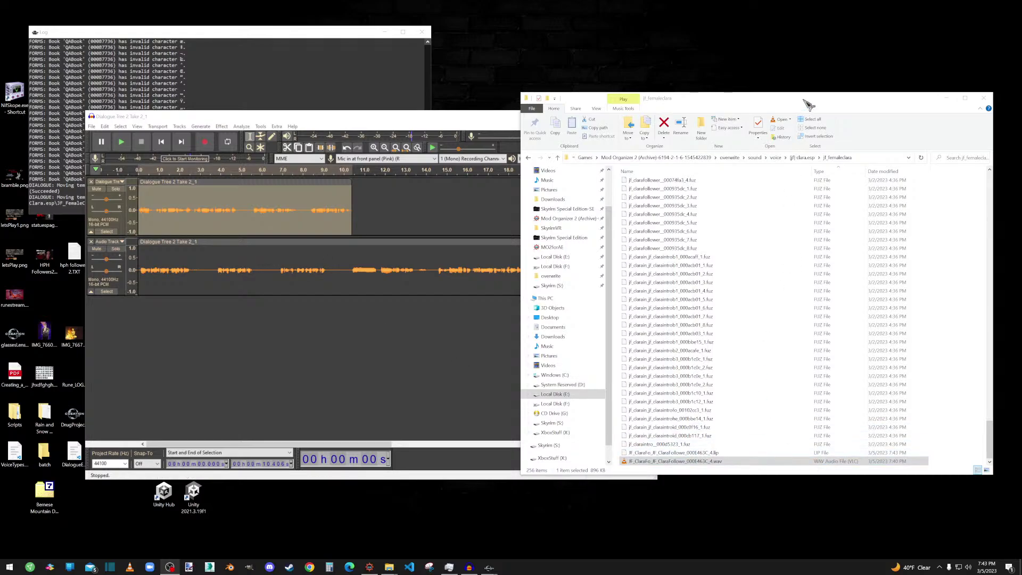
pyautogui.moveTo(809, 101); pyautogui.dragTo(831, 117)
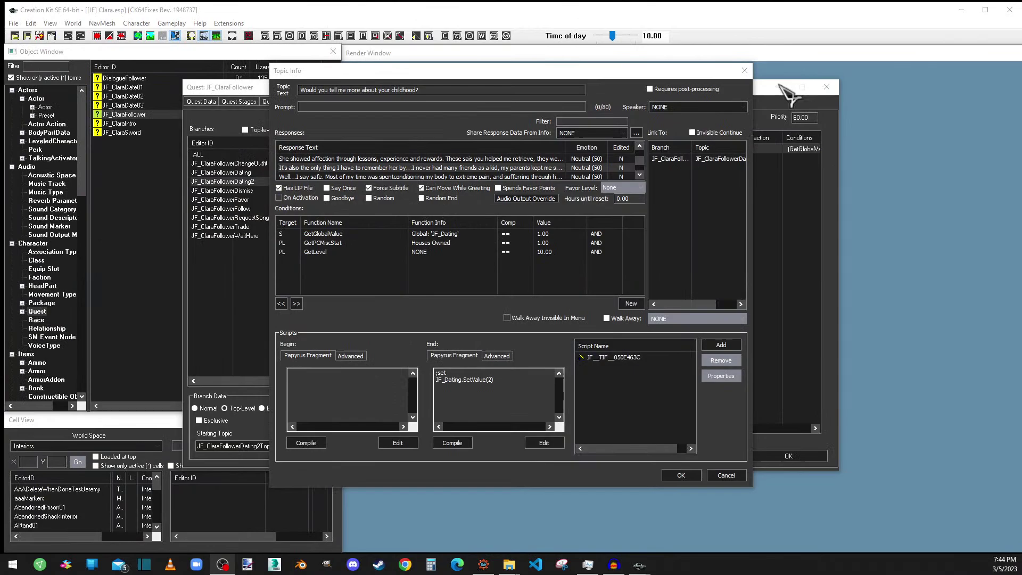
# Open the response beginning "It's also the only thing I have to remember her by" and change its opening to "They're also the last"
pyautogui.doubleClick(358, 168)
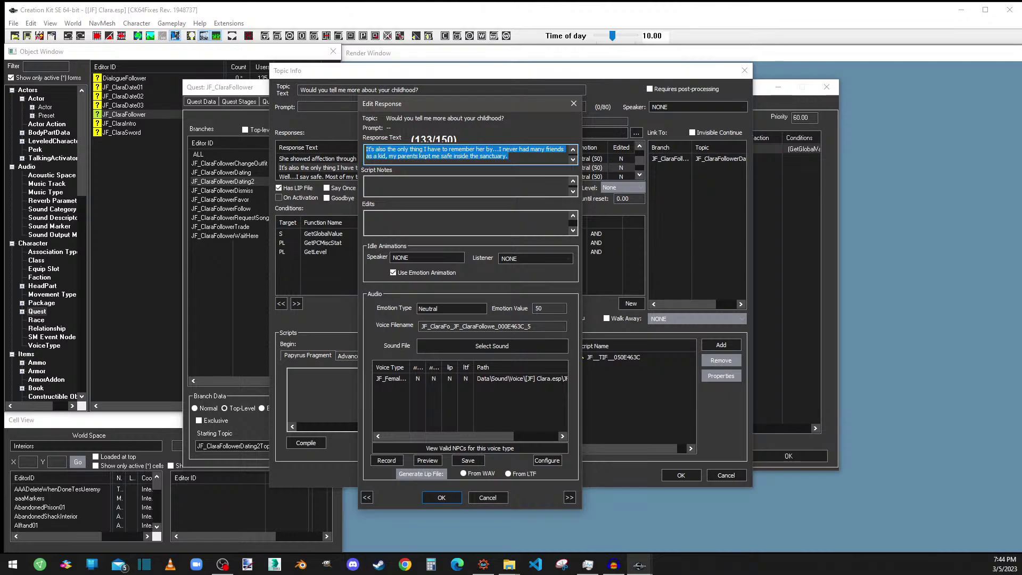
pyautogui.hotkey('alt', 'Tab')
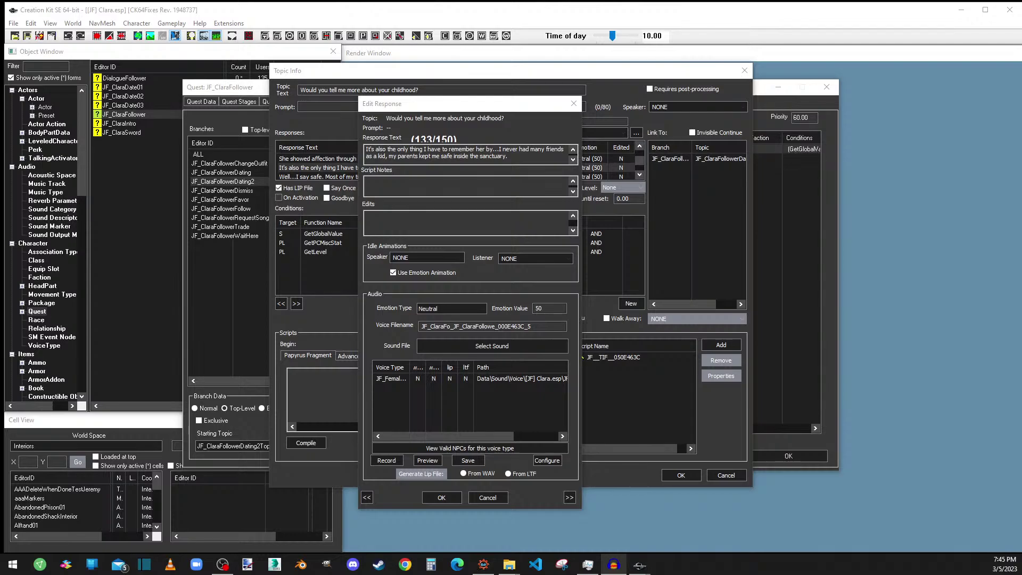
pyautogui.click(481, 149)
pyautogui.write('her')
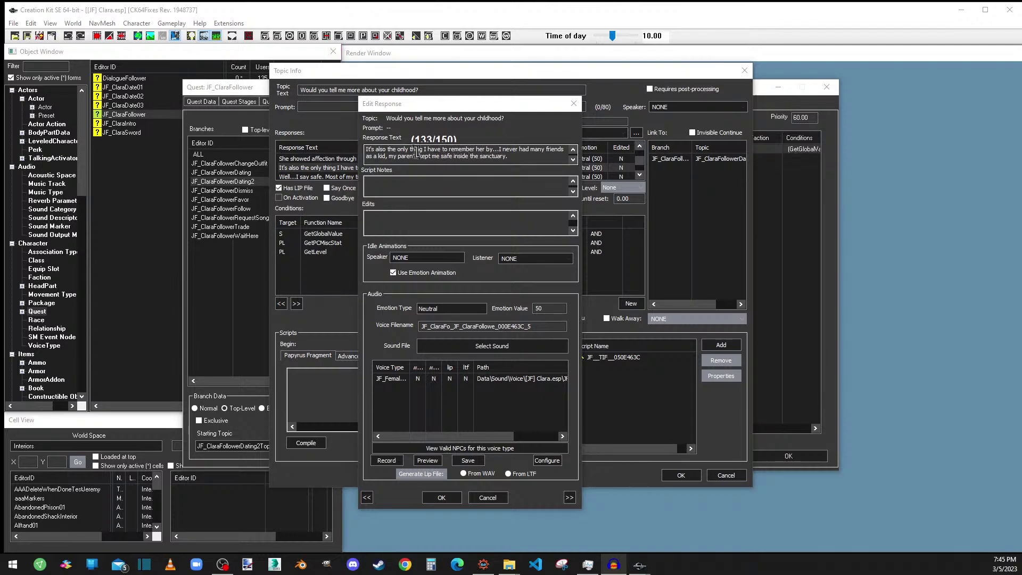
pyautogui.moveTo(408, 150); pyautogui.dragTo(366, 151)
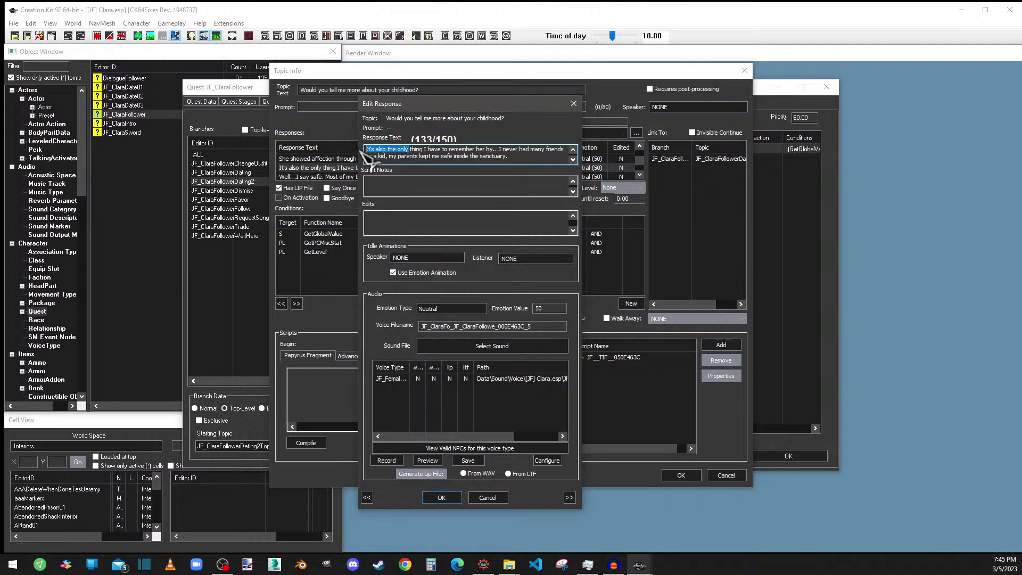
pyautogui.write('They')
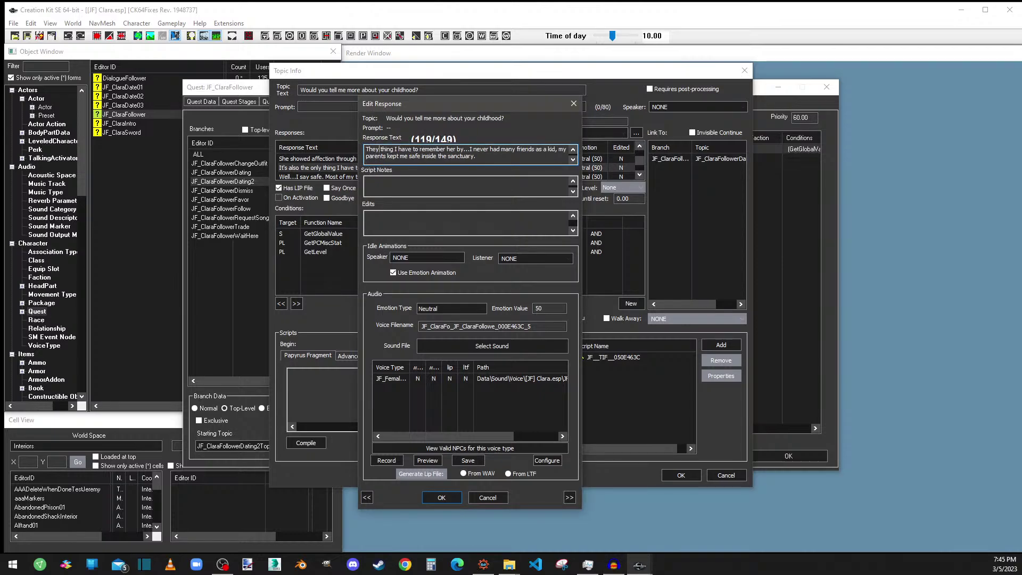
pyautogui.write("'re also")
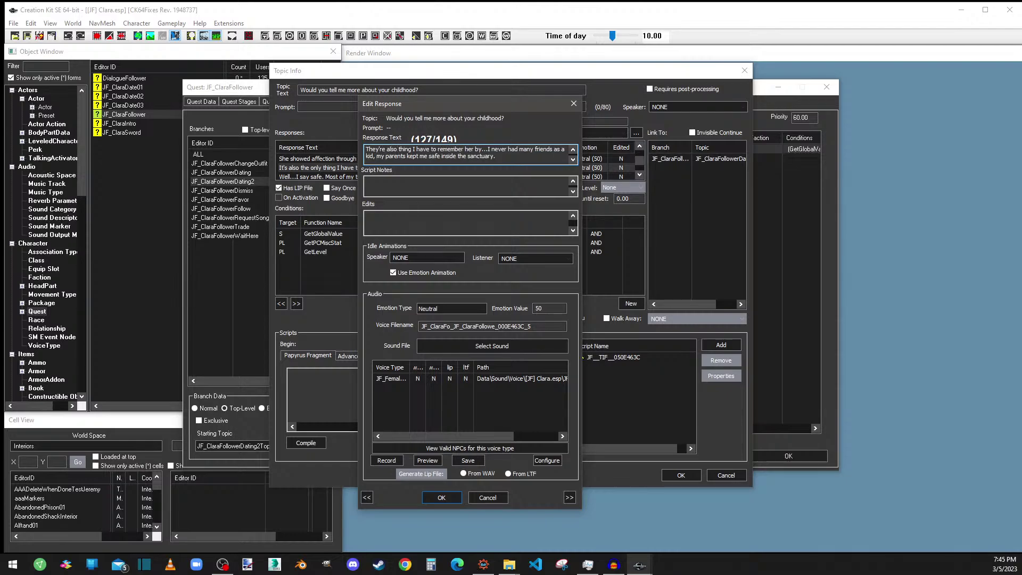
pyautogui.write(' the last')
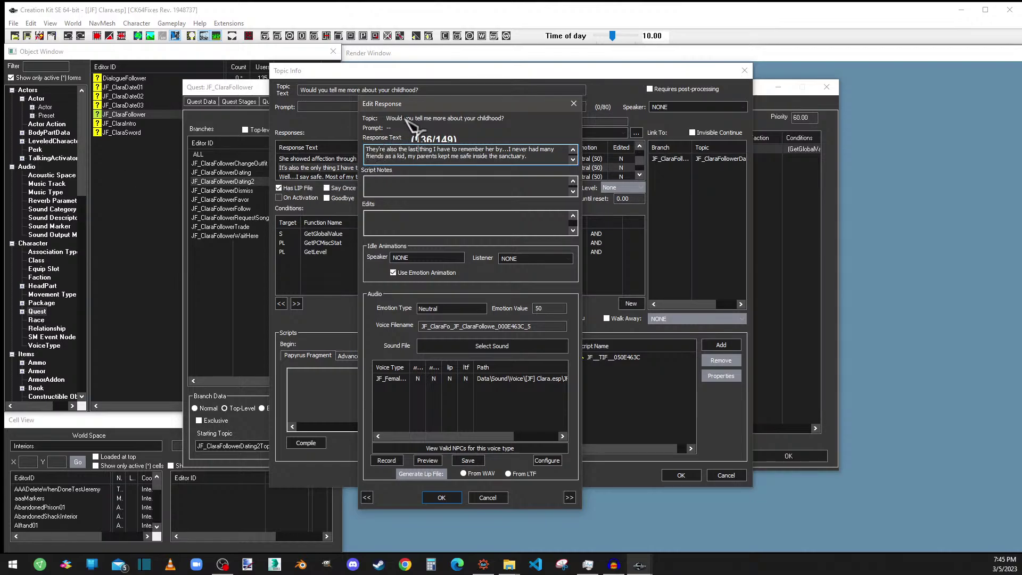
# Save the audio of the voice type entry for the "They're also the last thing" response
pyautogui.click(442, 379)
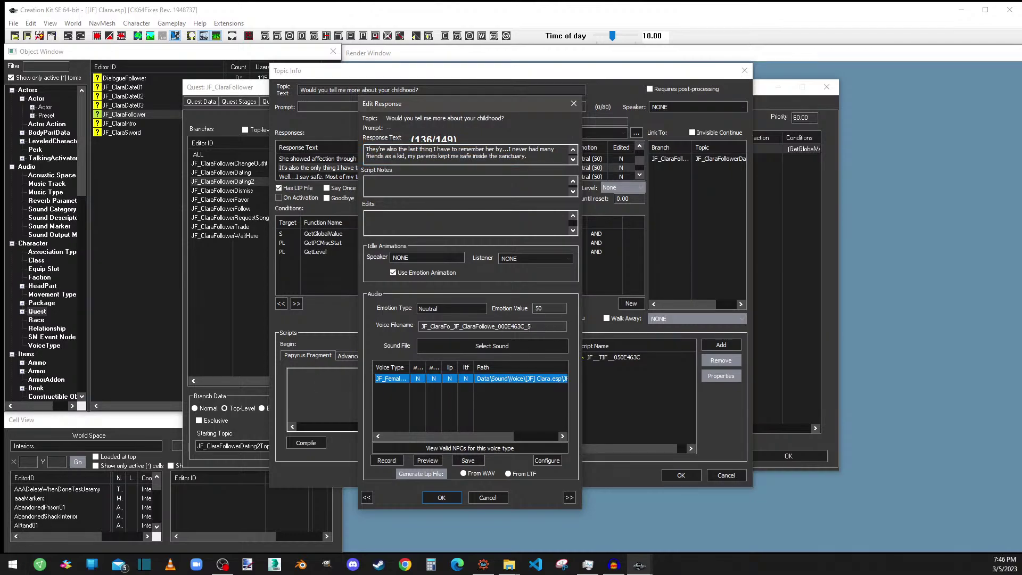
pyautogui.hotkey('alt', 'Tab')
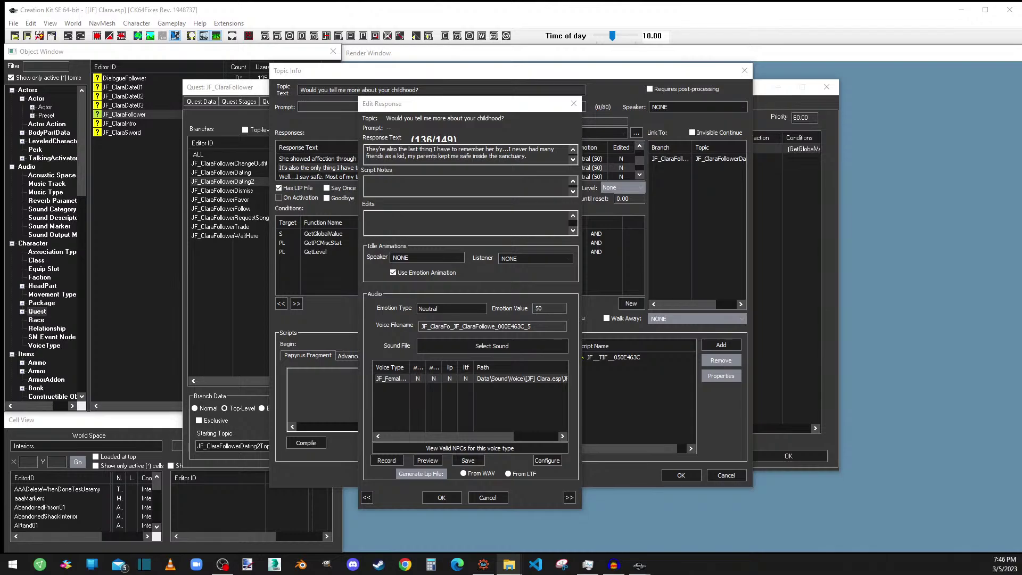
pyautogui.click(486, 380)
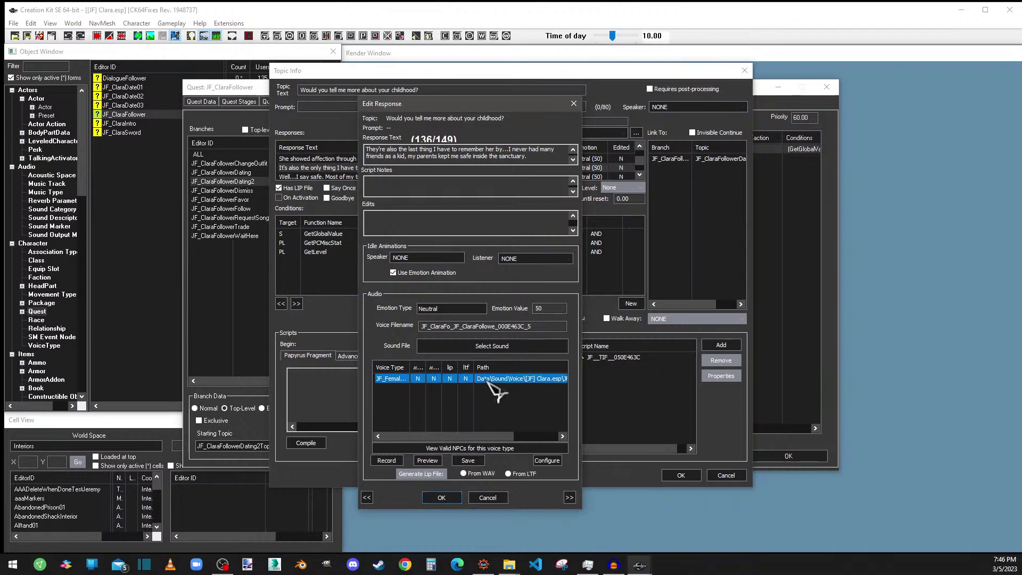
pyautogui.click(468, 460)
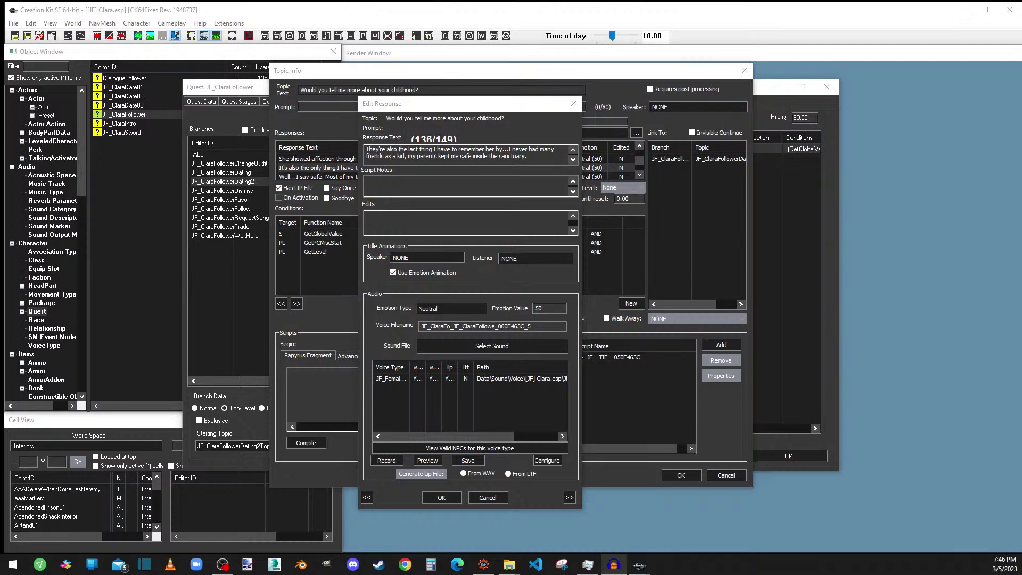
# Generate the lip file from WAV for the open response's voice type entry, and accept the edited response
pyautogui.hotkey('alt', 'Tab')
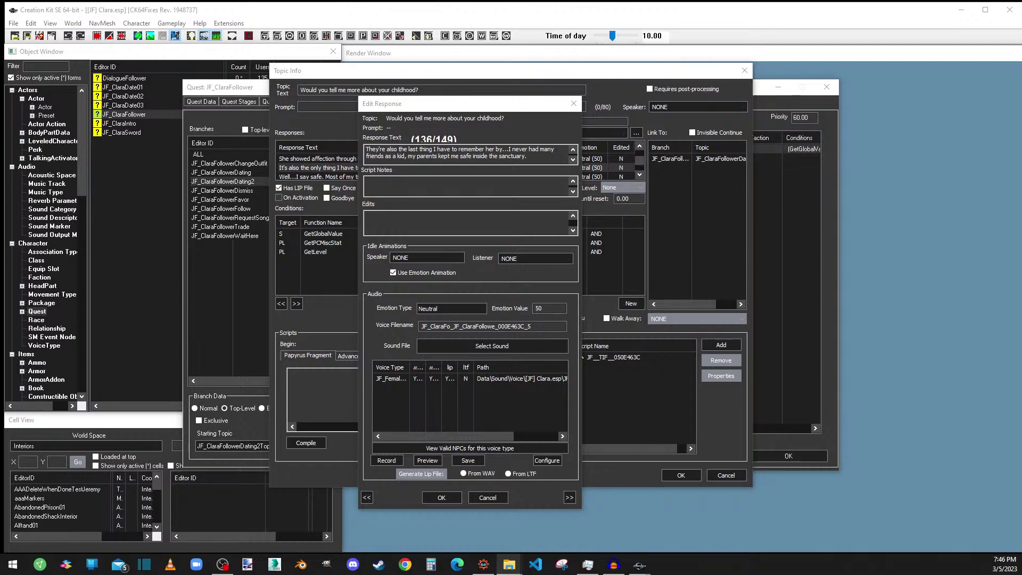
pyautogui.click(522, 379)
pyautogui.click(477, 474)
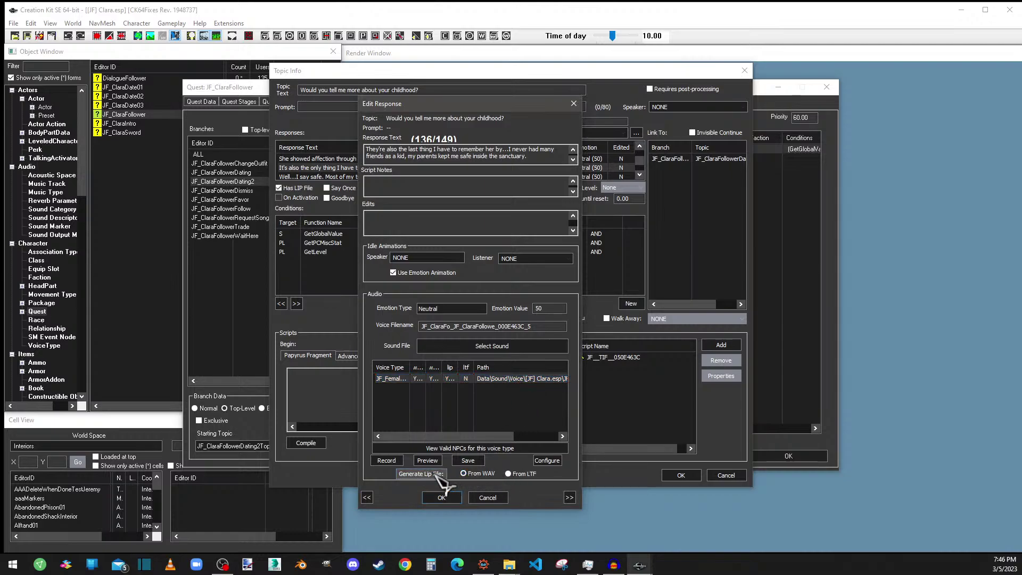
pyautogui.click(441, 498)
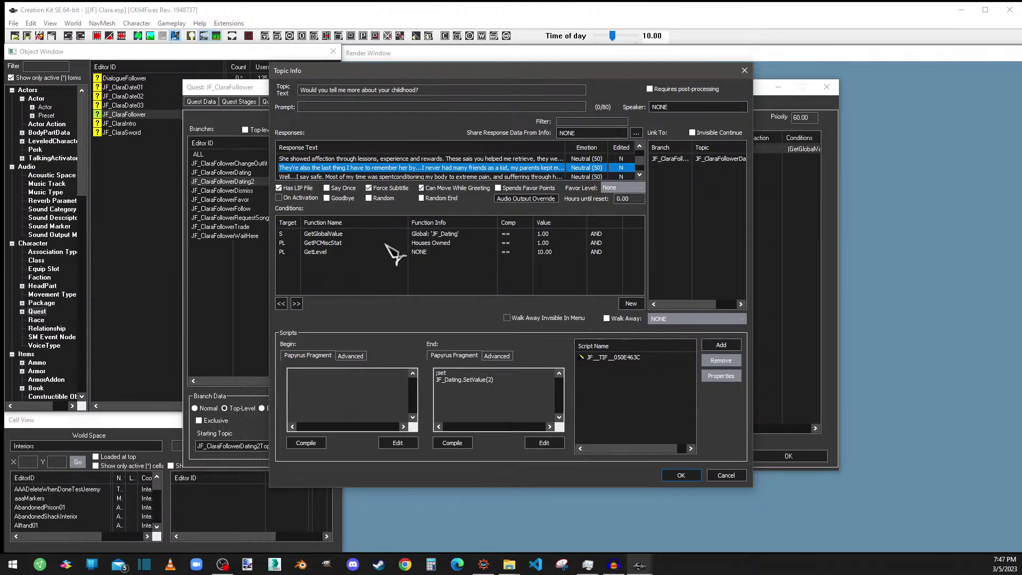
# In the response beginning "Well...I say safe", insert the missing space between "spent" and "conditioning", and accept the edit
pyautogui.scroll(-1, 392, 174)
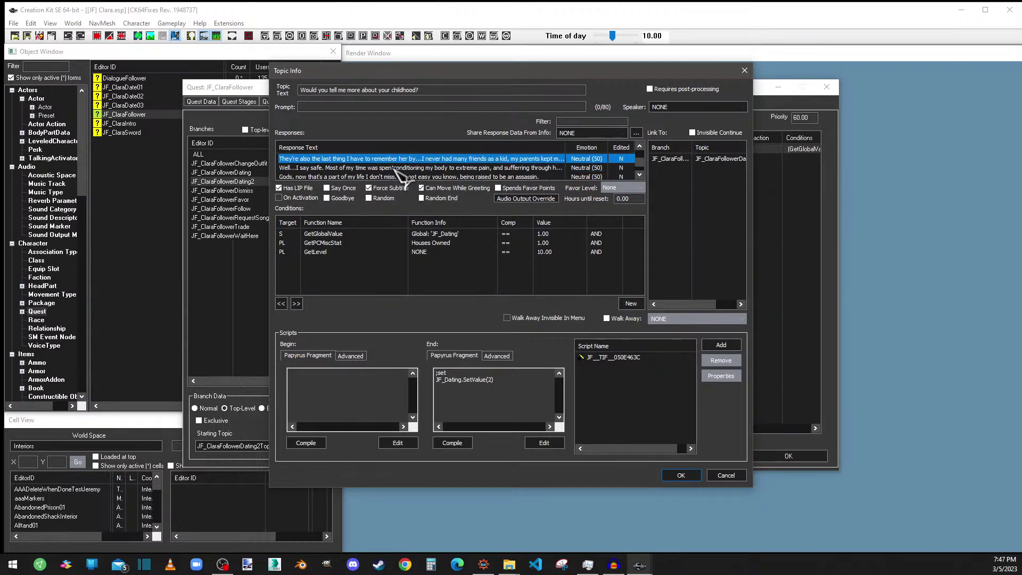
pyautogui.doubleClick(397, 169)
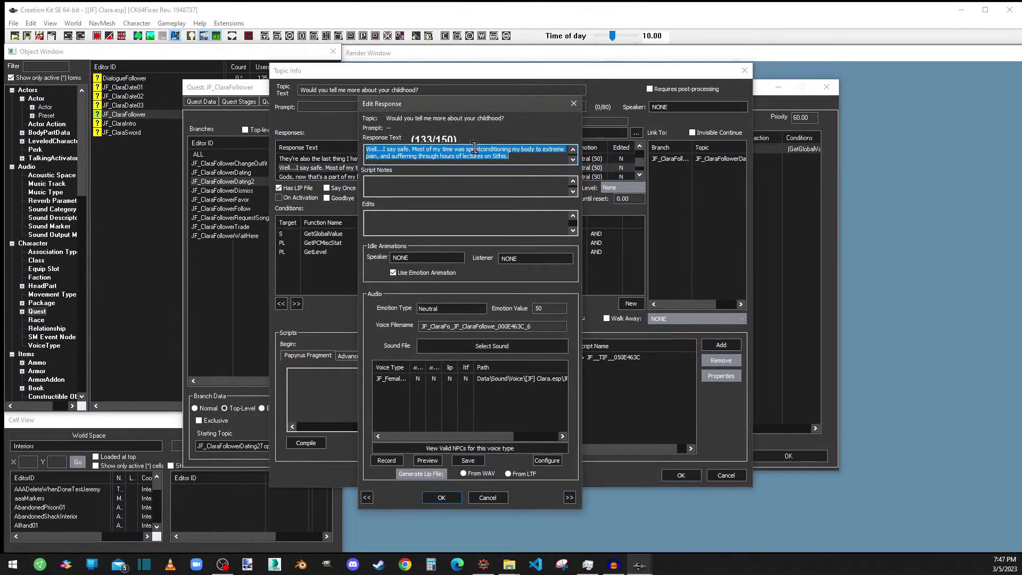
pyautogui.click(481, 149)
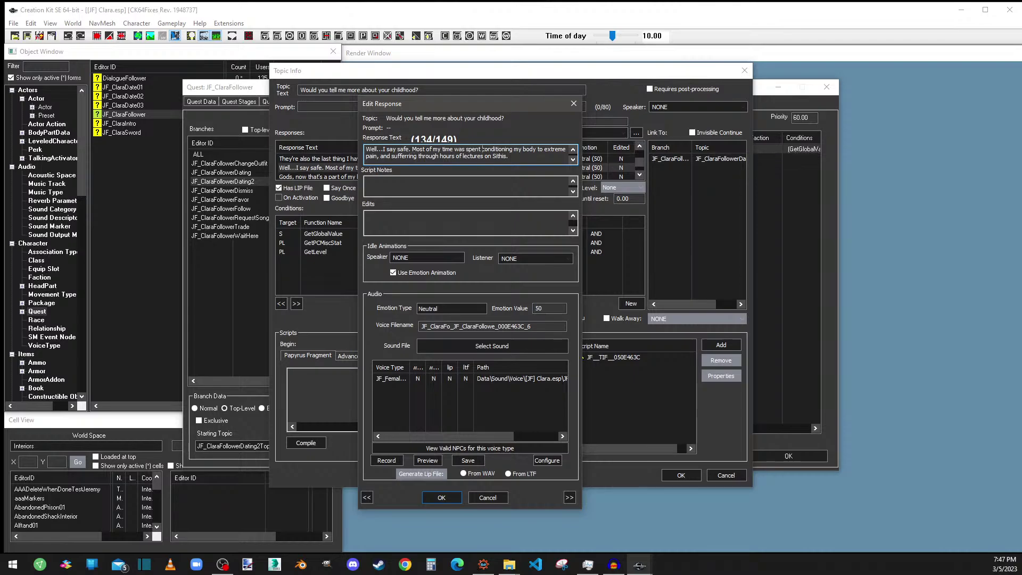
pyautogui.hotkey('alt', 'Tab')
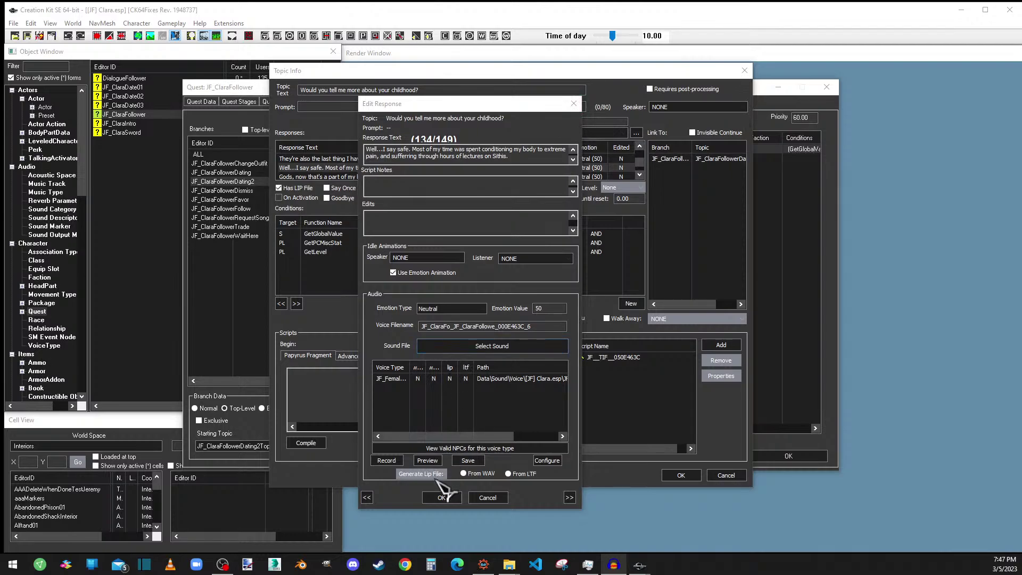
pyautogui.click(442, 497)
# Read through the response beginning "Gods, now that's a part of my life", close it, and switch to Audacity
pyautogui.scroll(-1, 372, 160)
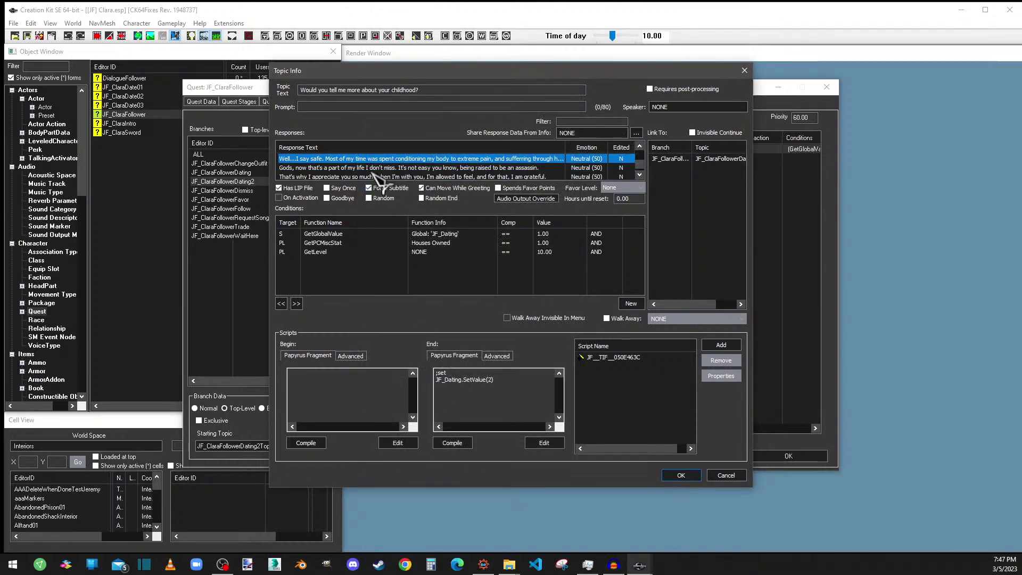
pyautogui.doubleClick(372, 168)
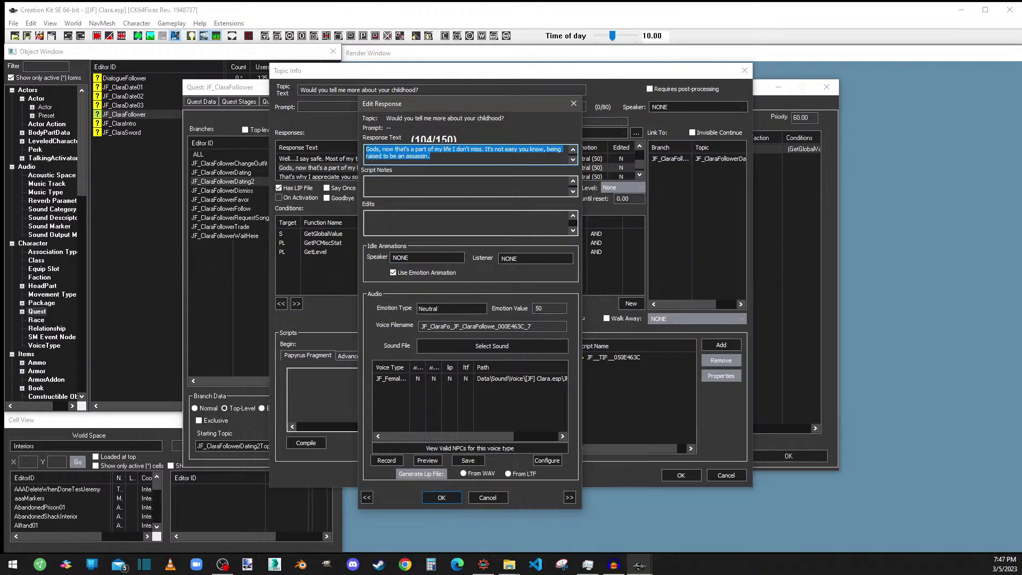
pyautogui.hotkey('alt', 'Tab')
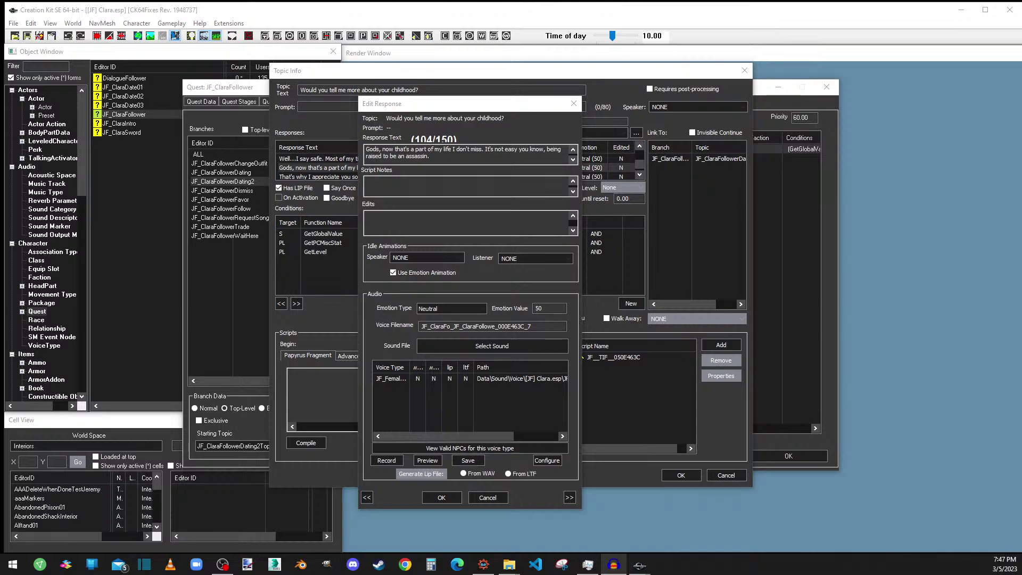
pyautogui.click(574, 103)
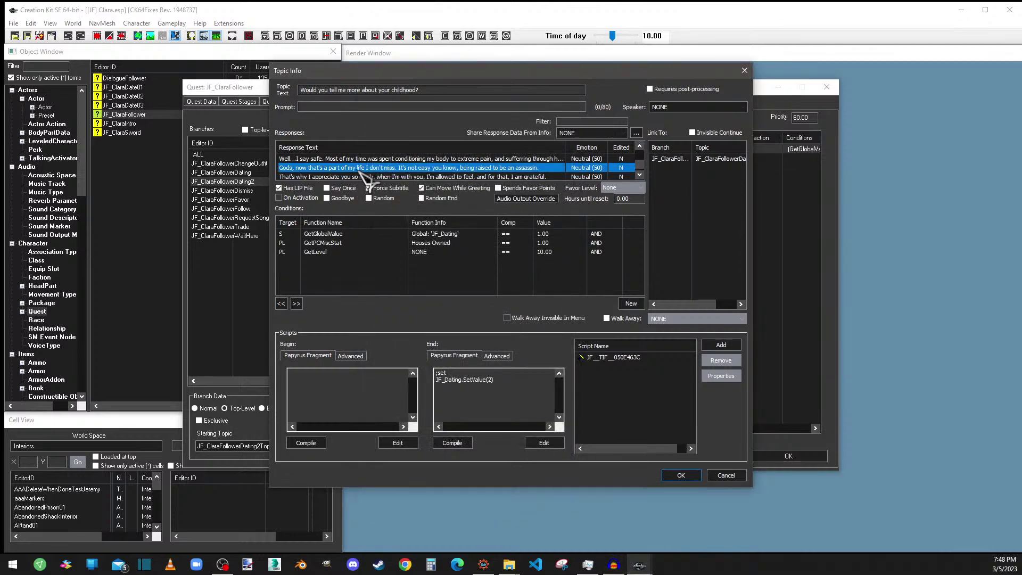
pyautogui.scroll(-1, 364, 173)
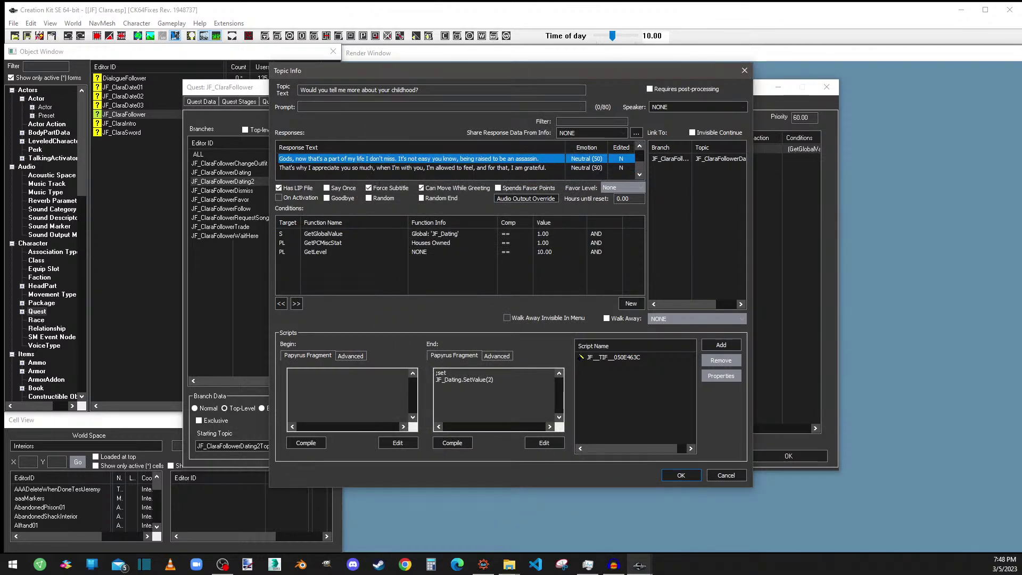
pyautogui.hotkey('alt', 'Tab')
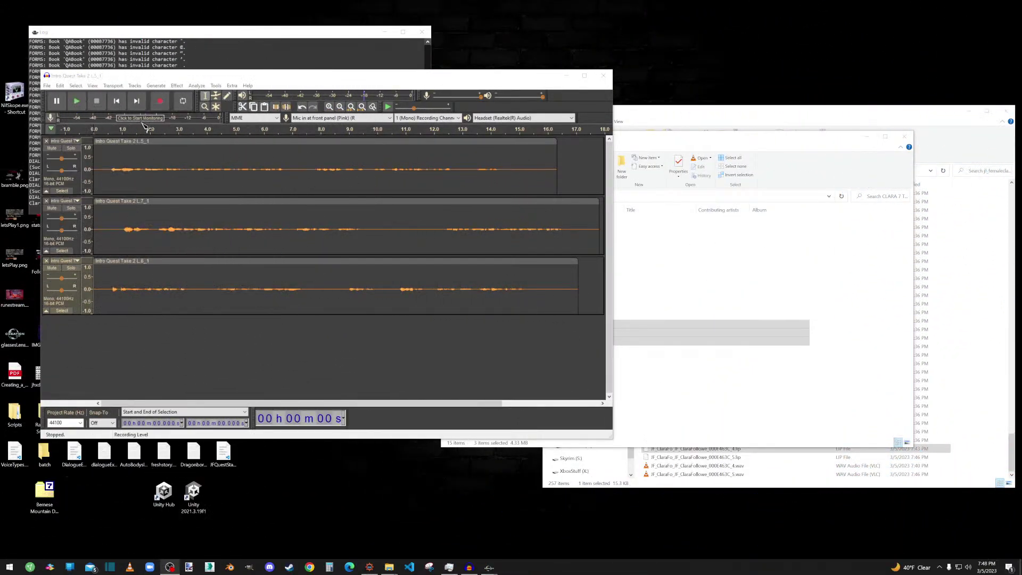
# Normalize all three imported tracks to a peak amplitude of -3.0 dB with DC offset removal
pyautogui.click(170, 78)
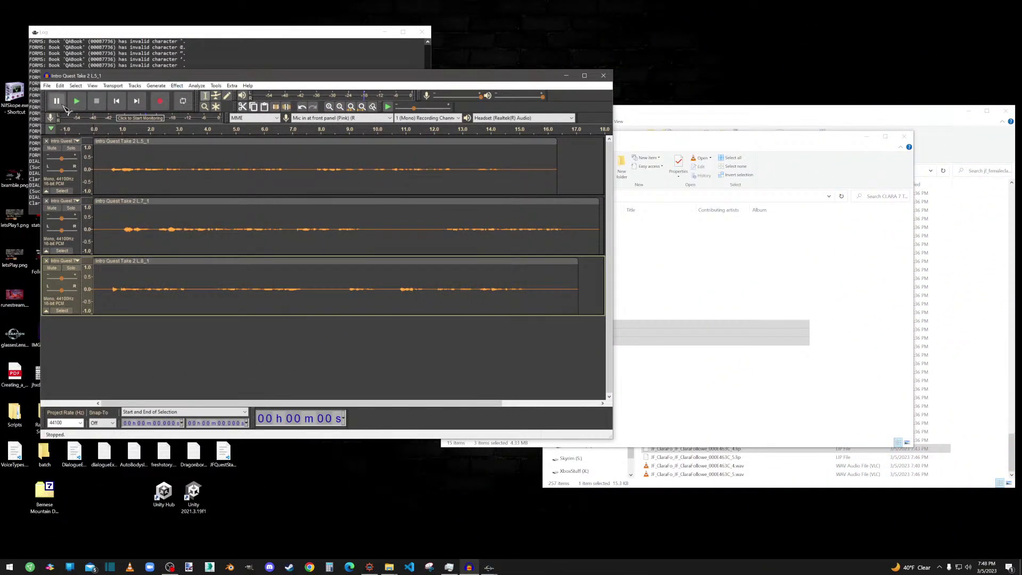
pyautogui.click(76, 85)
pyautogui.click(85, 94)
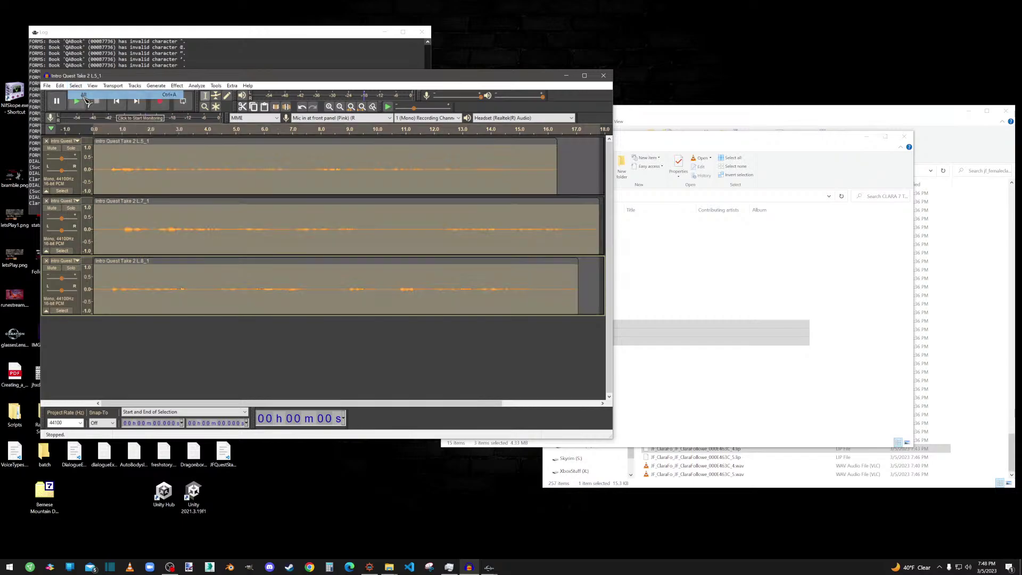
pyautogui.click(177, 85)
pyautogui.click(193, 267)
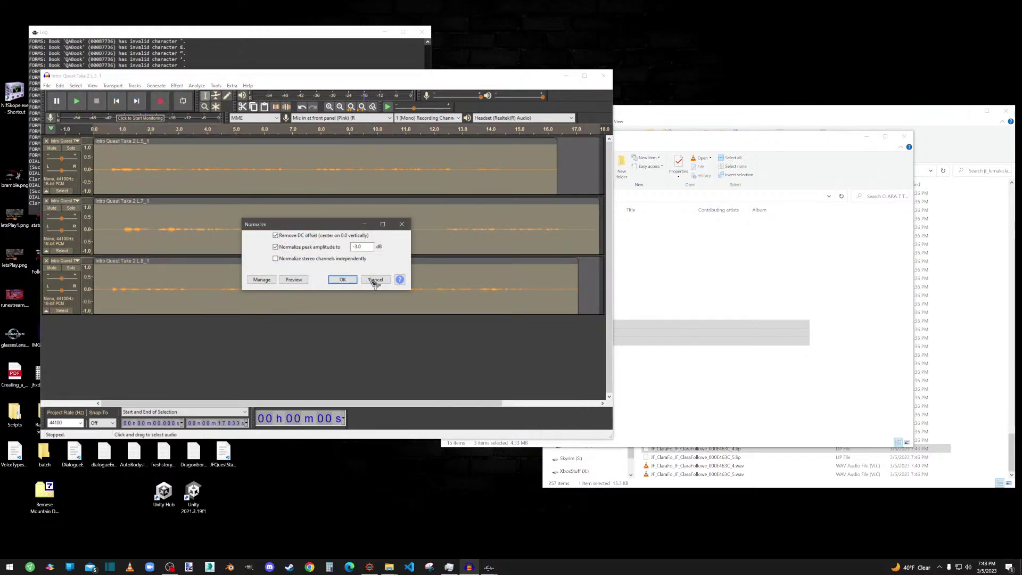
pyautogui.click(343, 279)
# Load a compressor preset and compress all three tracks with threshold -27 dB, noise floor -40 dB, ratio 4:1, attack 0.10 s and release 1.0 s
pyautogui.click(176, 85)
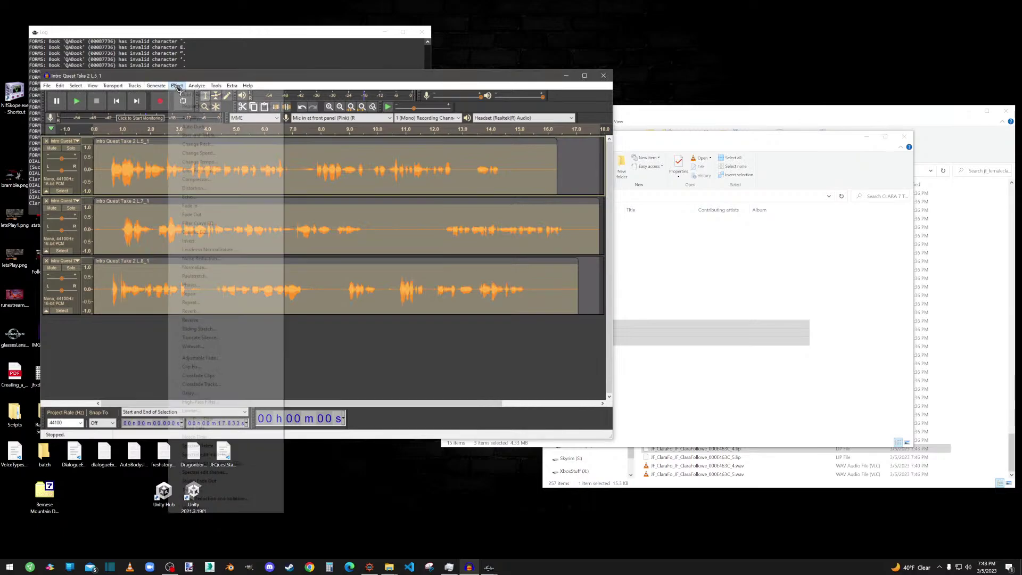
pyautogui.click(195, 180)
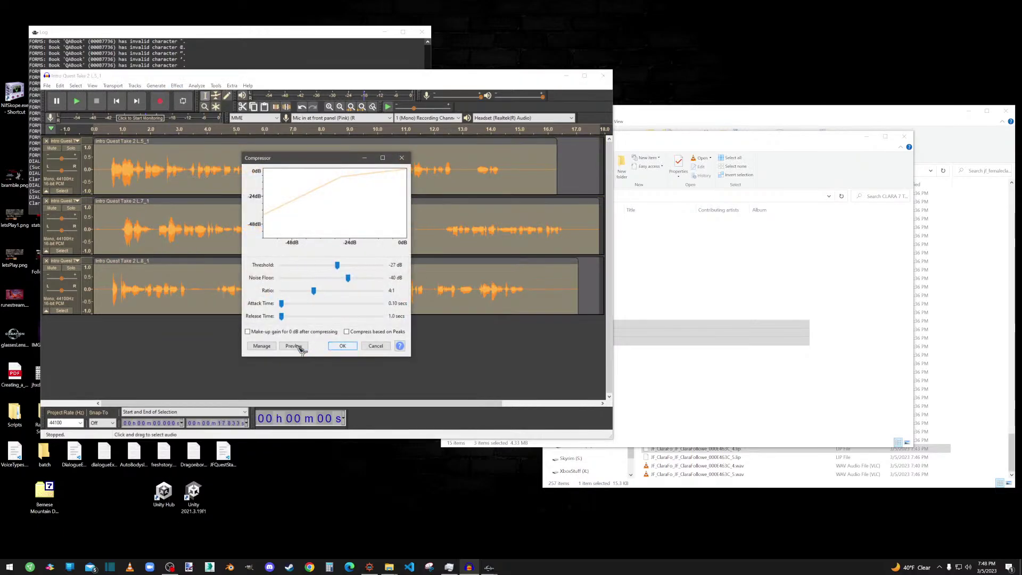
pyautogui.click(261, 346)
pyautogui.moveTo(275, 356)
pyautogui.click(331, 354)
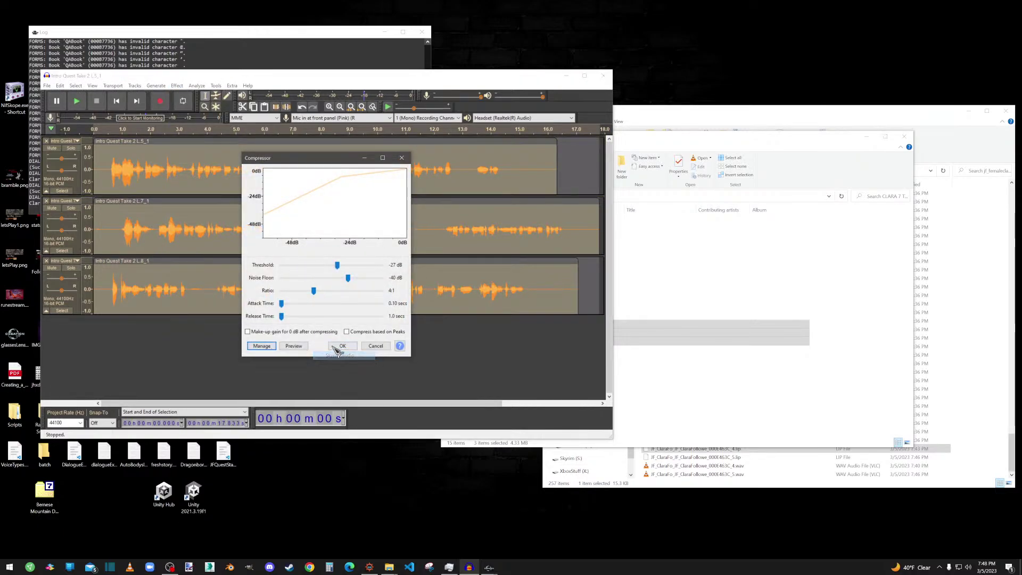
pyautogui.click(342, 345)
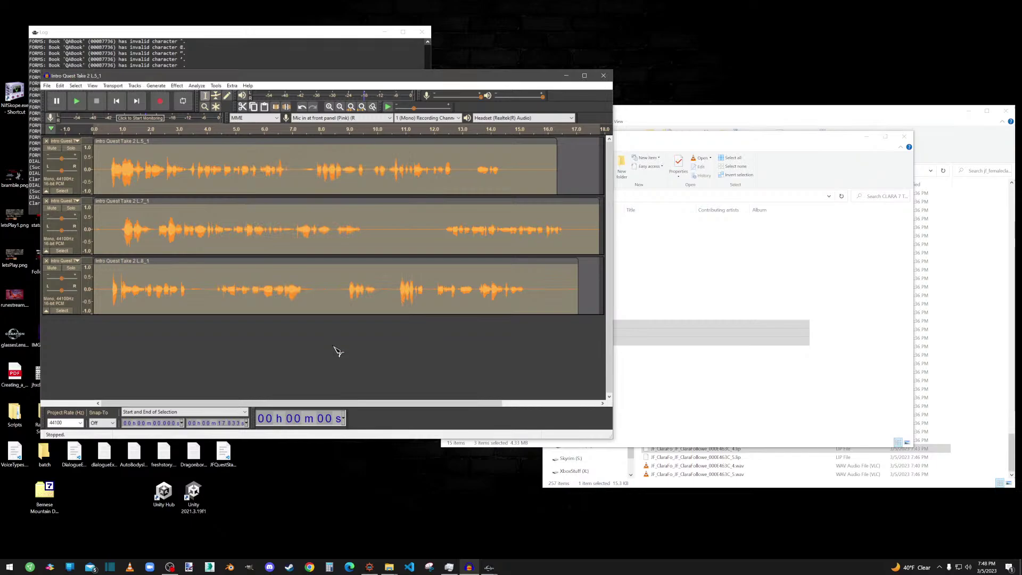
# Solo the "Intro Quest Take 2 L5_1" track, check its start by ear, and delete about 0.53 seconds of leading silence
pyautogui.click(70, 148)
pyautogui.click(78, 102)
pyautogui.click(106, 177)
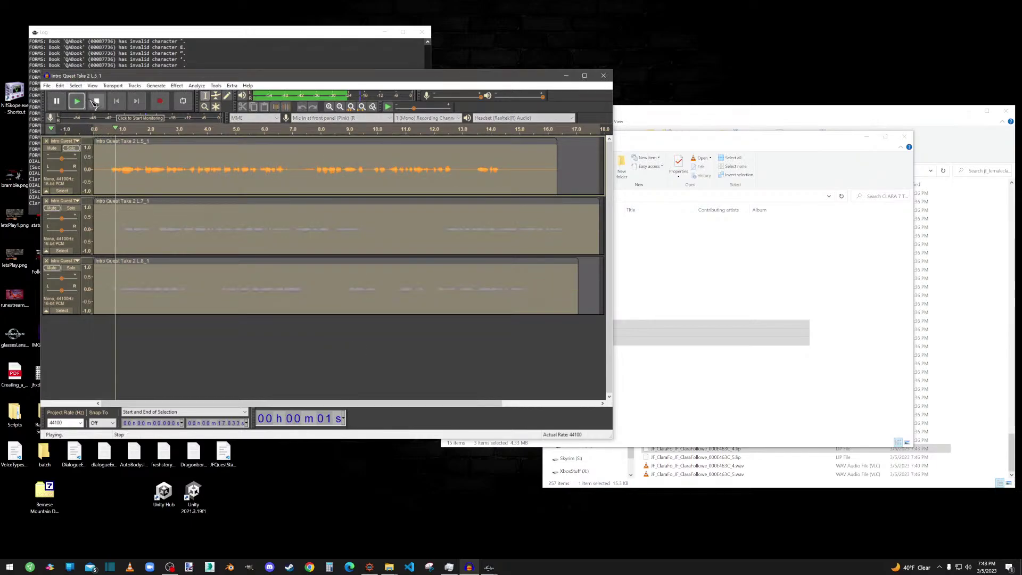
pyautogui.moveTo(107, 169); pyautogui.dragTo(95, 170)
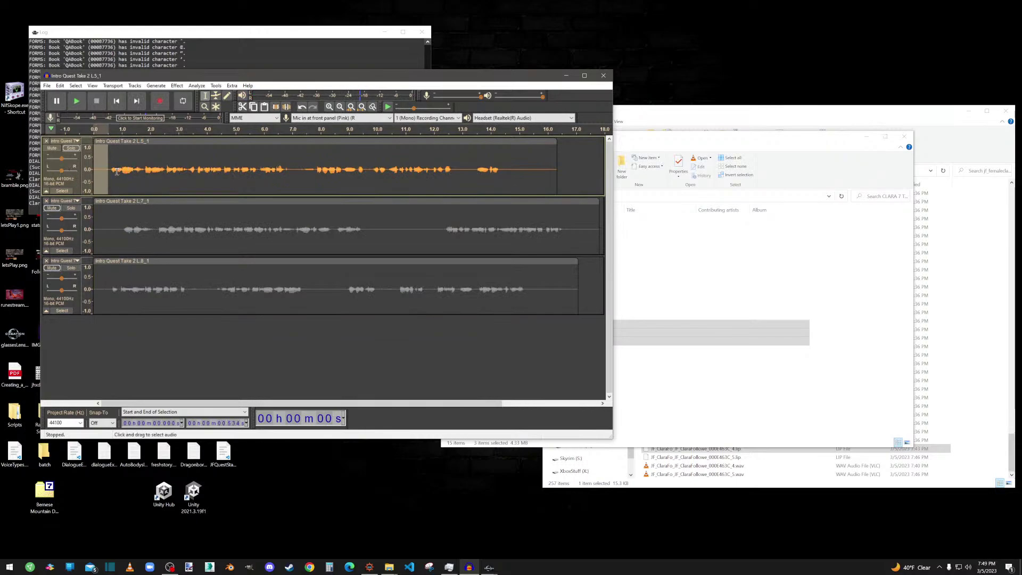
pyautogui.press('Delete')
# Listen to the trimmed first track, replay its ending from about 11.5 seconds, and place the cursor in the pause before the last phrase
pyautogui.click(78, 101)
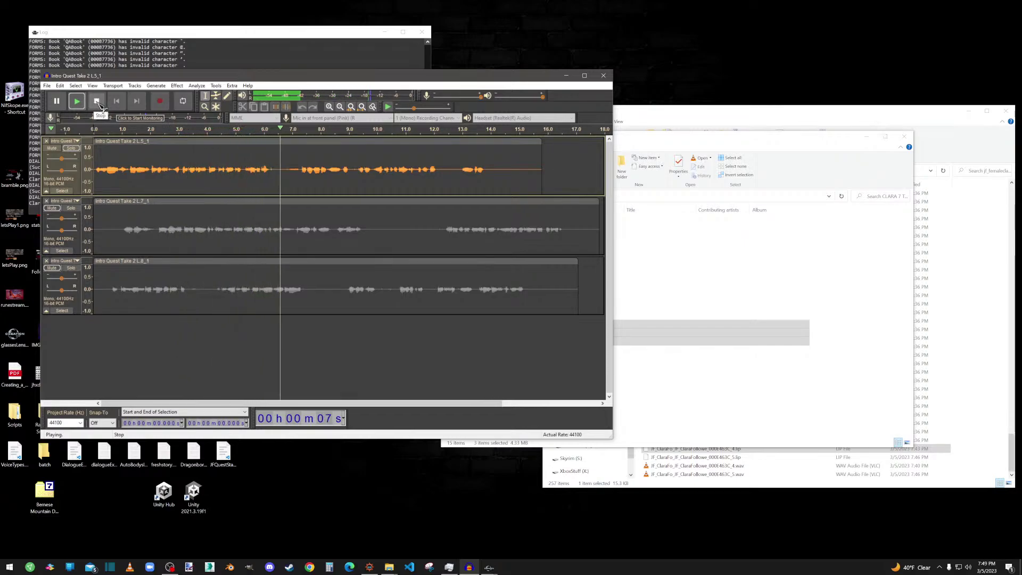
pyautogui.click(97, 102)
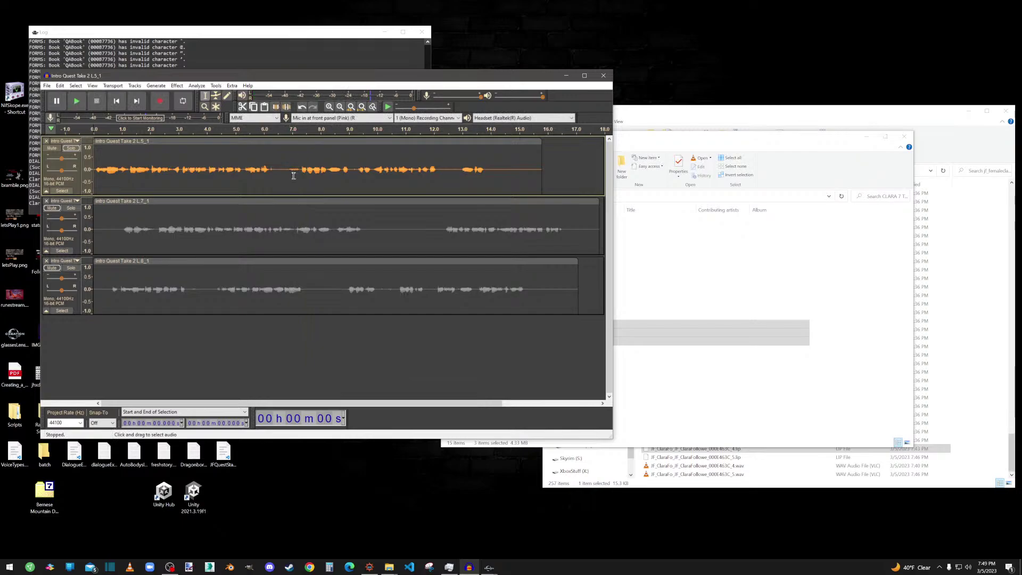
pyautogui.click(428, 133)
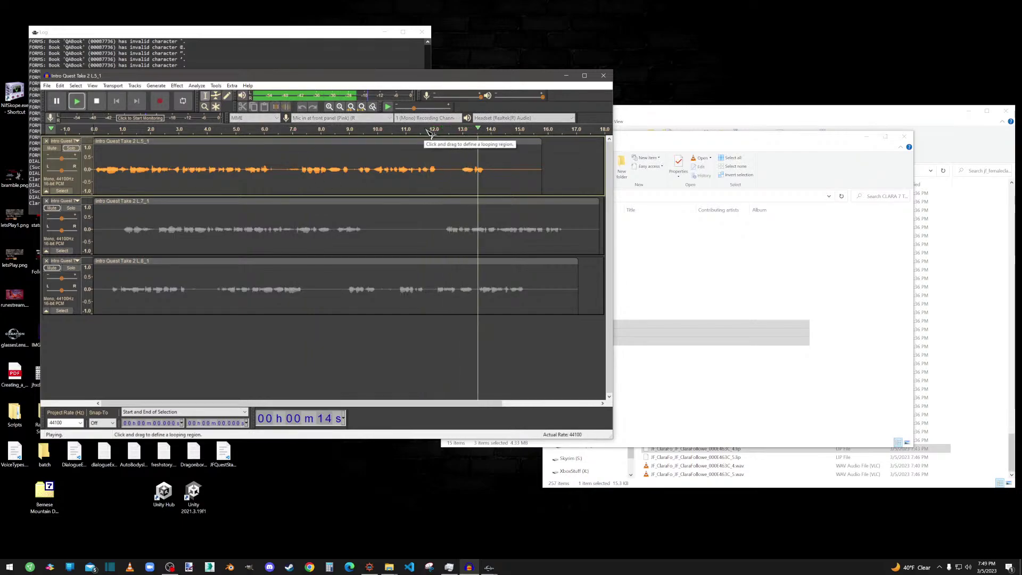
pyautogui.click(419, 133)
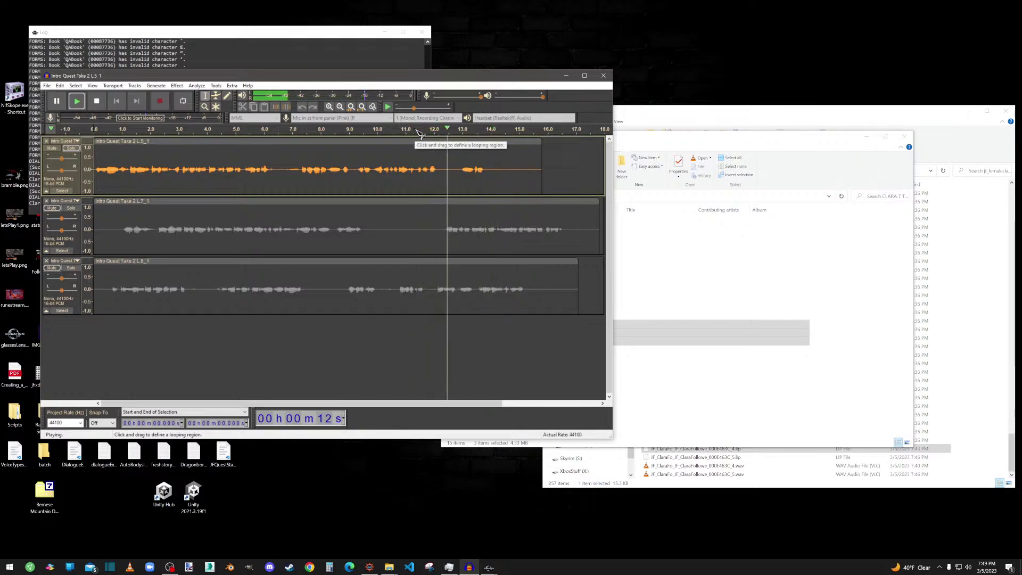
pyautogui.moveTo(454, 170); pyautogui.dragTo(455, 171)
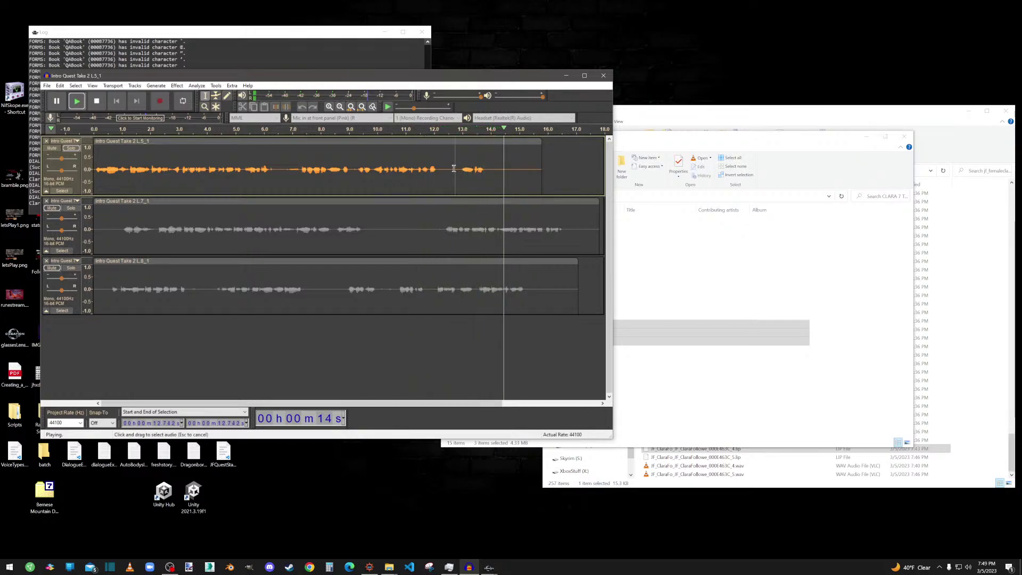
# Replace the audio from about 12.66 to 12.74 s in the first track with generated silence
pyautogui.click(157, 86)
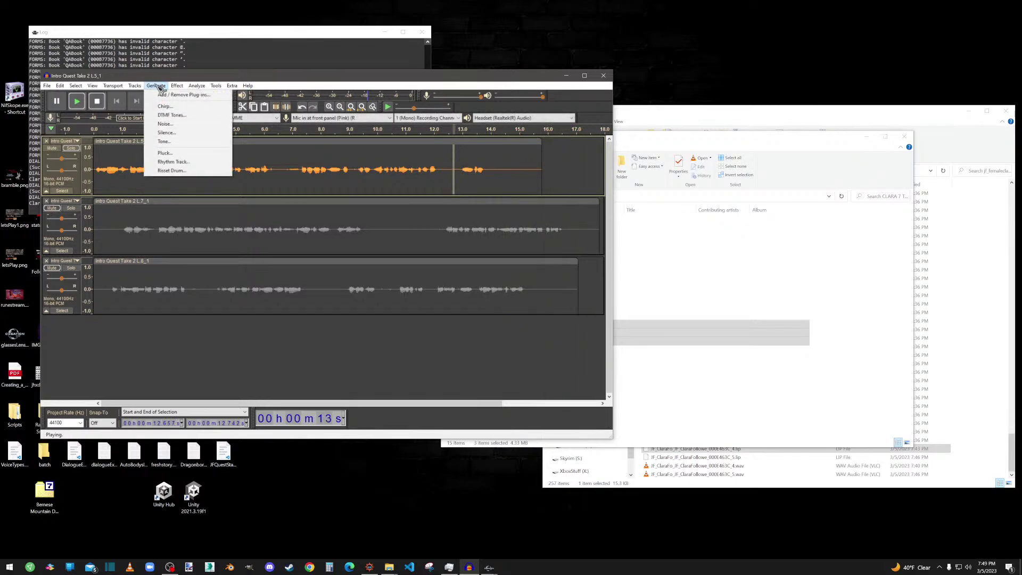
pyautogui.click(165, 133)
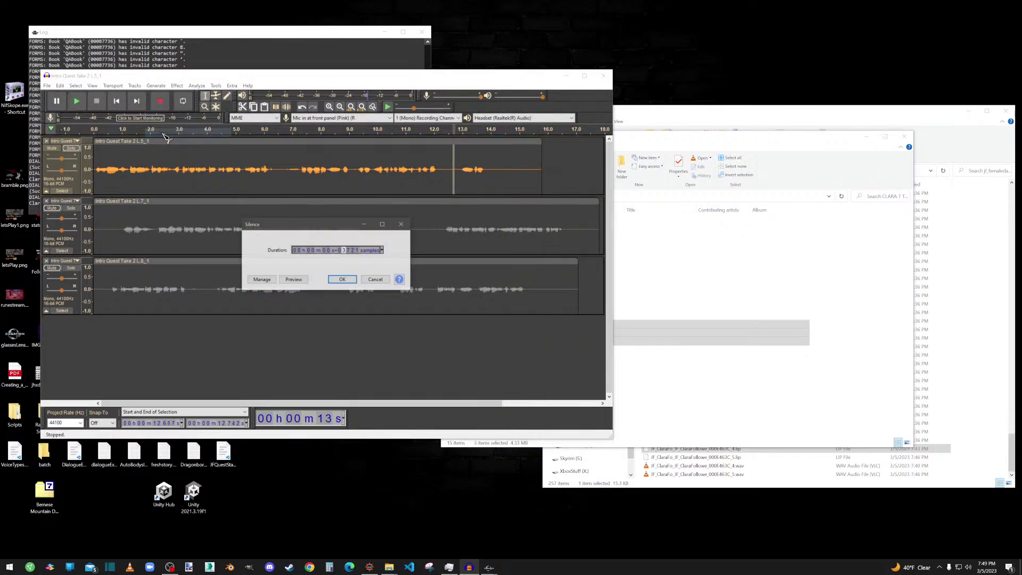
pyautogui.click(338, 280)
# Generate silence over the gap from about 12.14 to 12.88 s in the first track
pyautogui.click(459, 170)
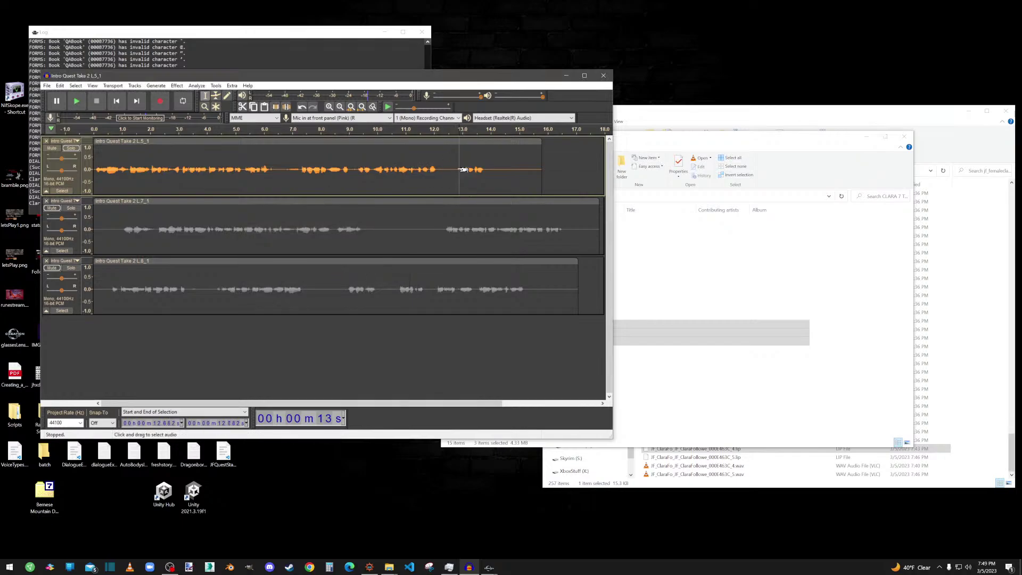
pyautogui.moveTo(453, 171)
pyautogui.mouseDown()
pyautogui.moveTo(427, 171)
pyautogui.moveTo(444, 170)
pyautogui.mouseUp()
pyautogui.click(157, 85)
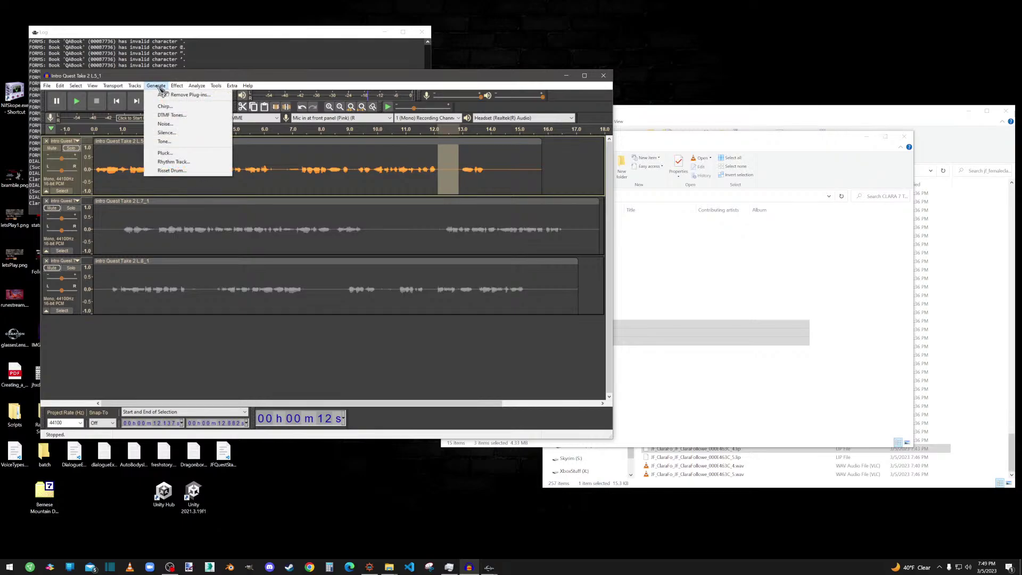
pyautogui.click(172, 136)
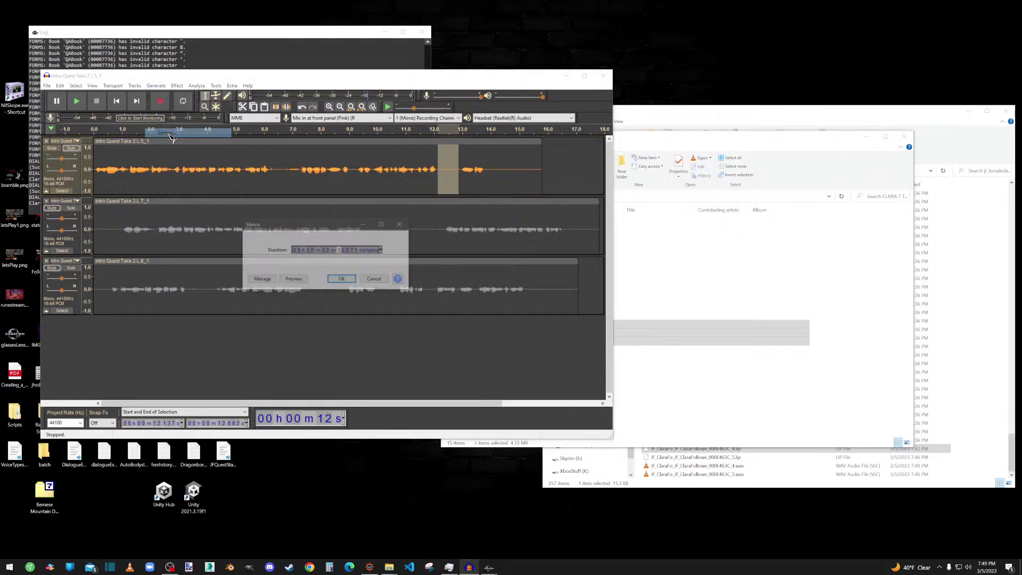
pyautogui.click(342, 280)
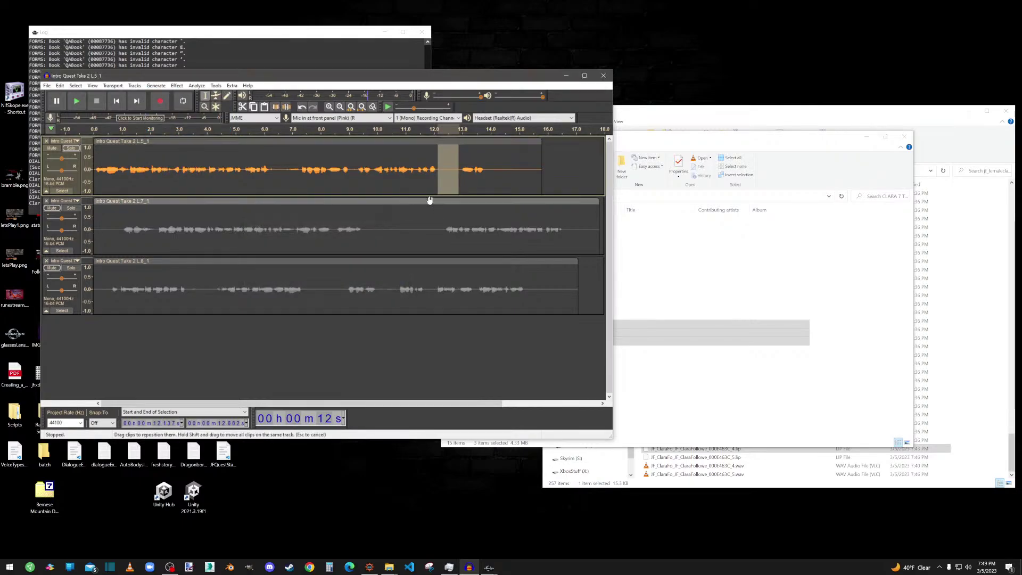
# Listen to the end of the first track and delete its tail from about 13.8 s onward
pyautogui.click(422, 131)
pyautogui.click(416, 130)
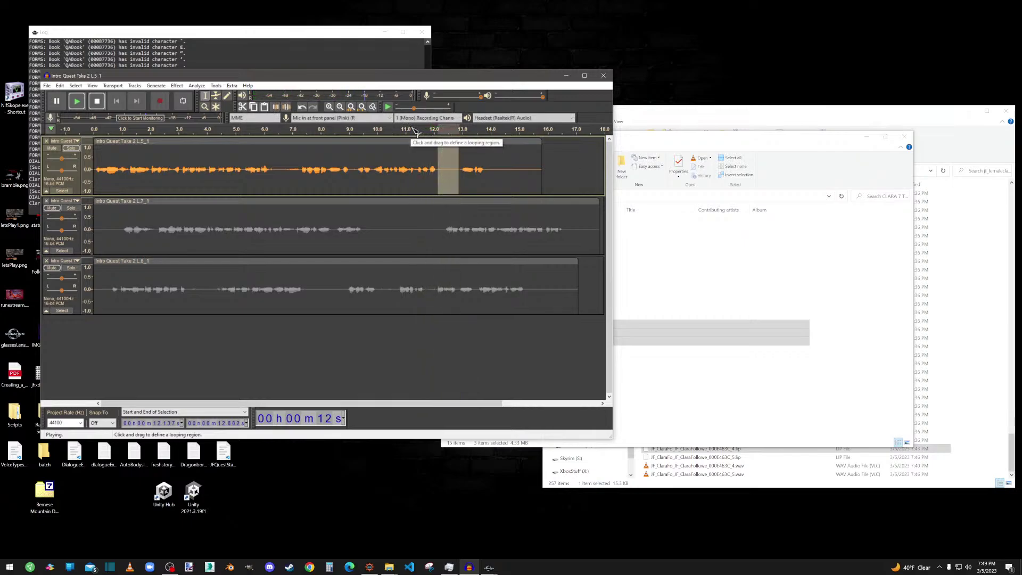
pyautogui.click(117, 101)
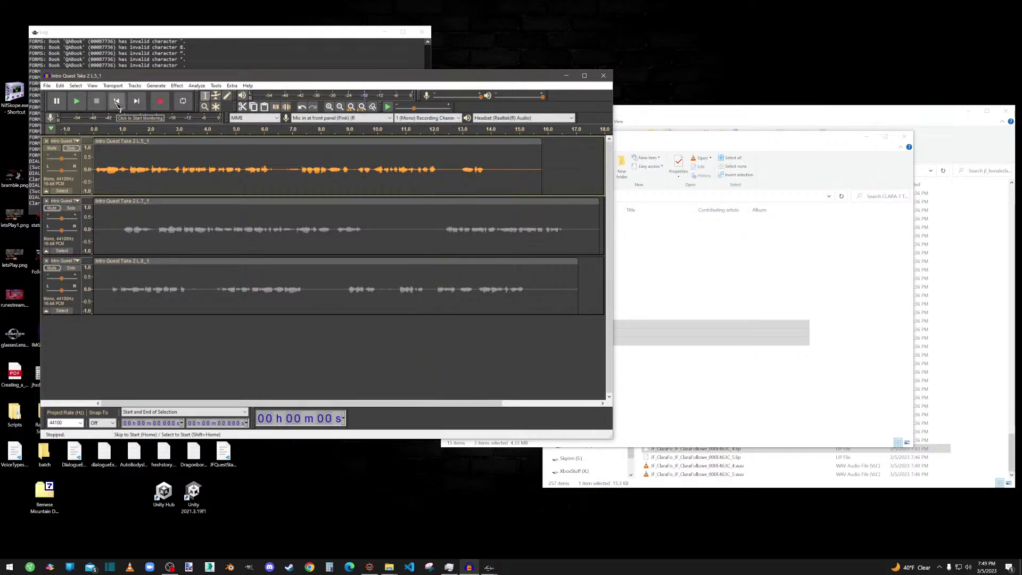
pyautogui.click(452, 130)
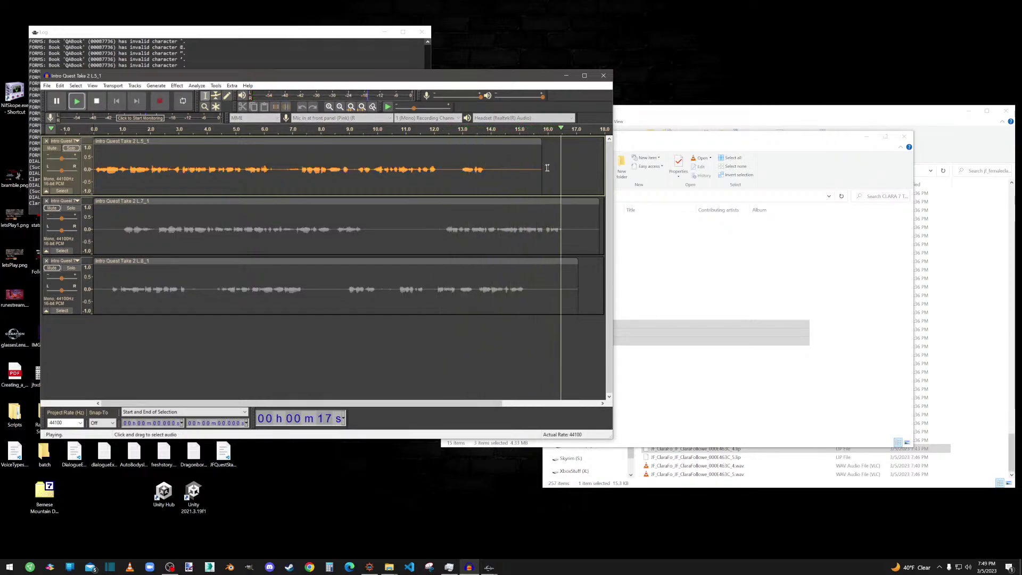
pyautogui.moveTo(547, 170); pyautogui.dragTo(484, 169)
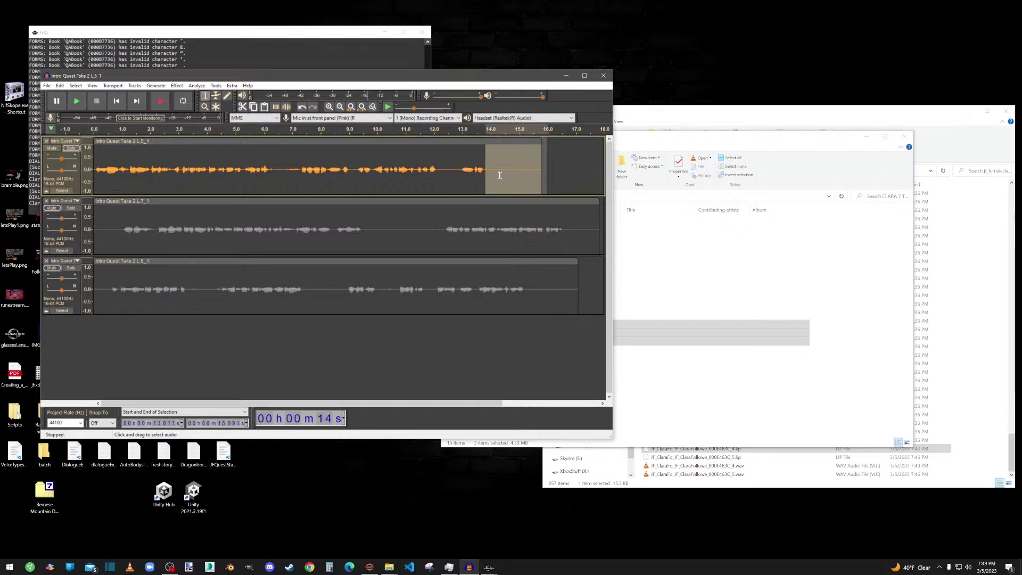
pyautogui.press('Delete')
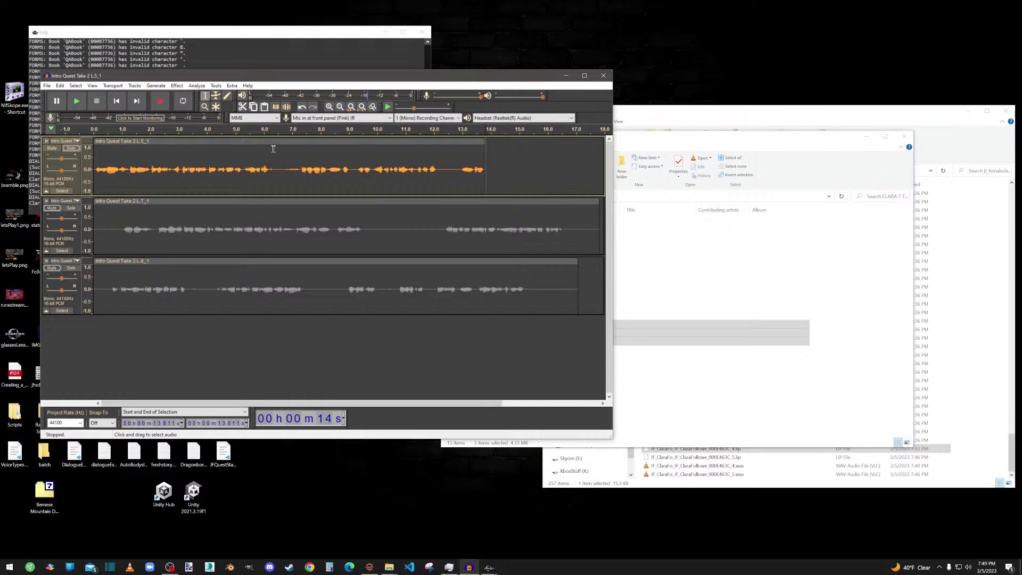
# Listen around 6 s in the first track and replace the stretch from about 6.32 to 6.74 s with generated silence
pyautogui.click(271, 130)
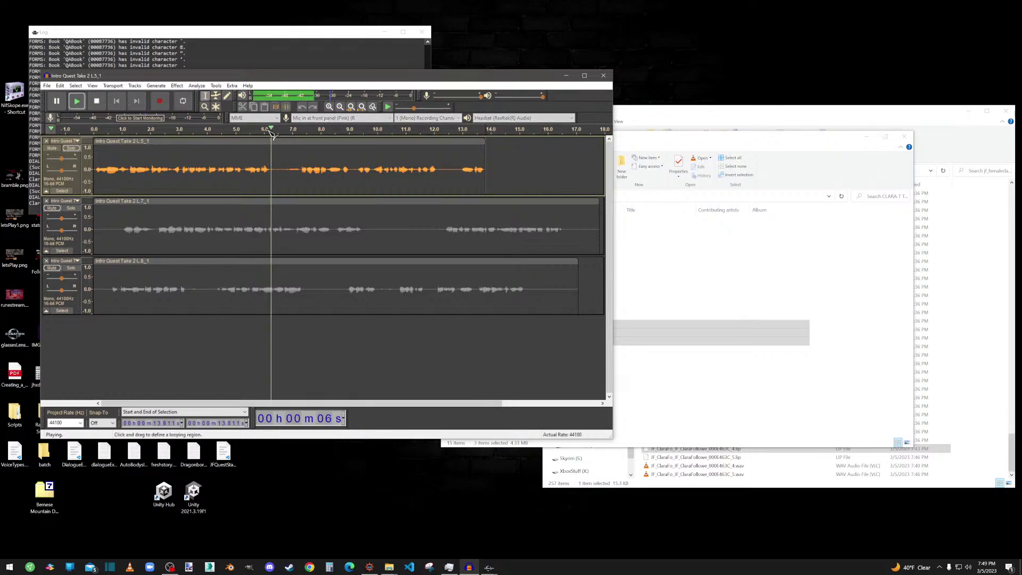
pyautogui.click(275, 130)
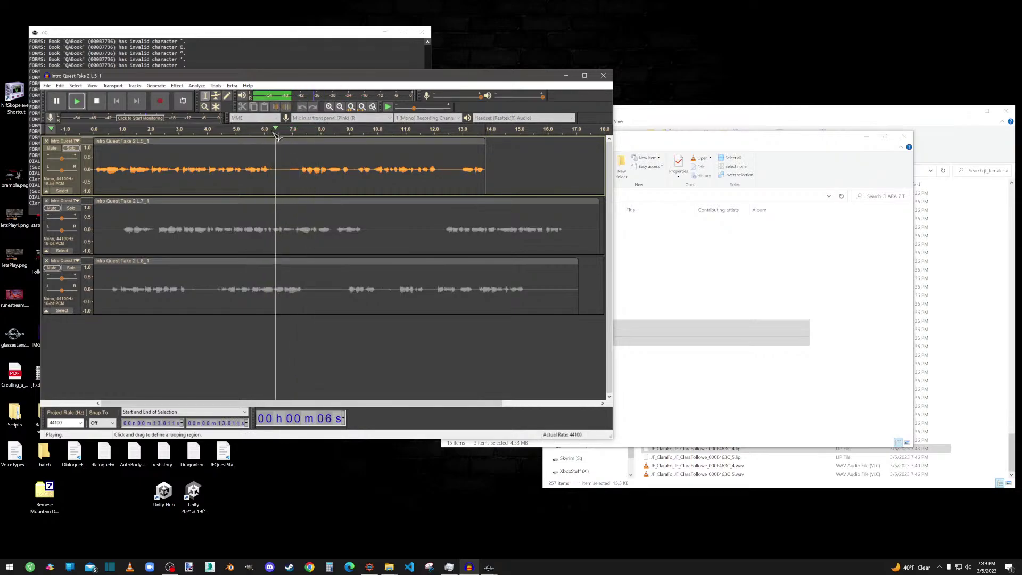
pyautogui.press('space')
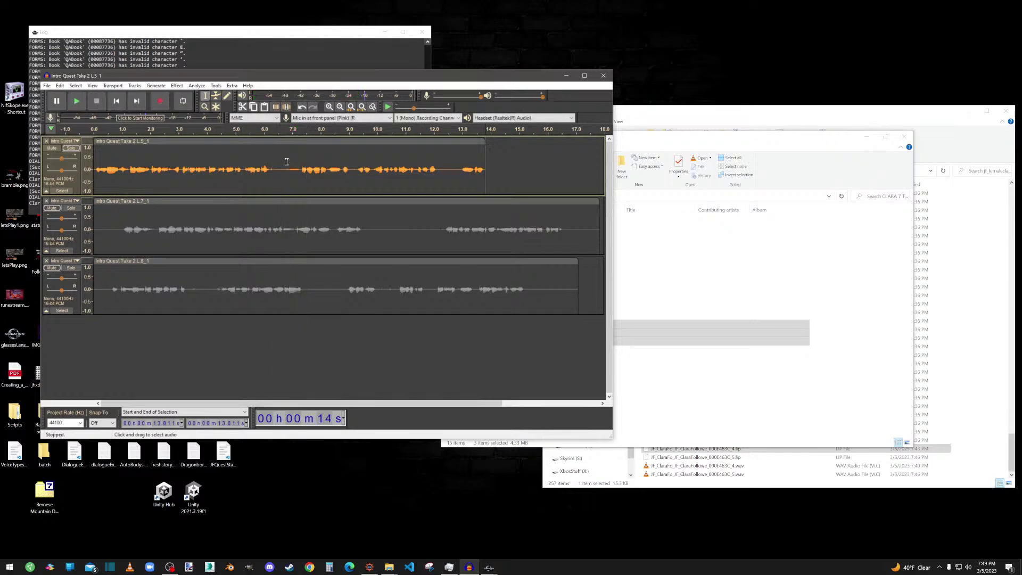
pyautogui.moveTo(284, 152); pyautogui.dragTo(271, 150)
pyautogui.click(177, 86)
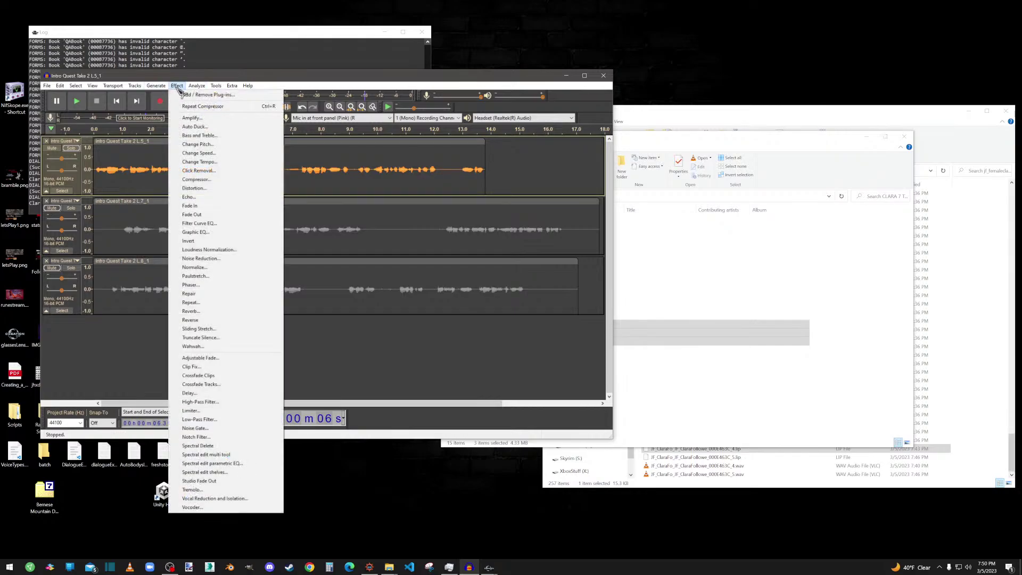
pyautogui.click(179, 140)
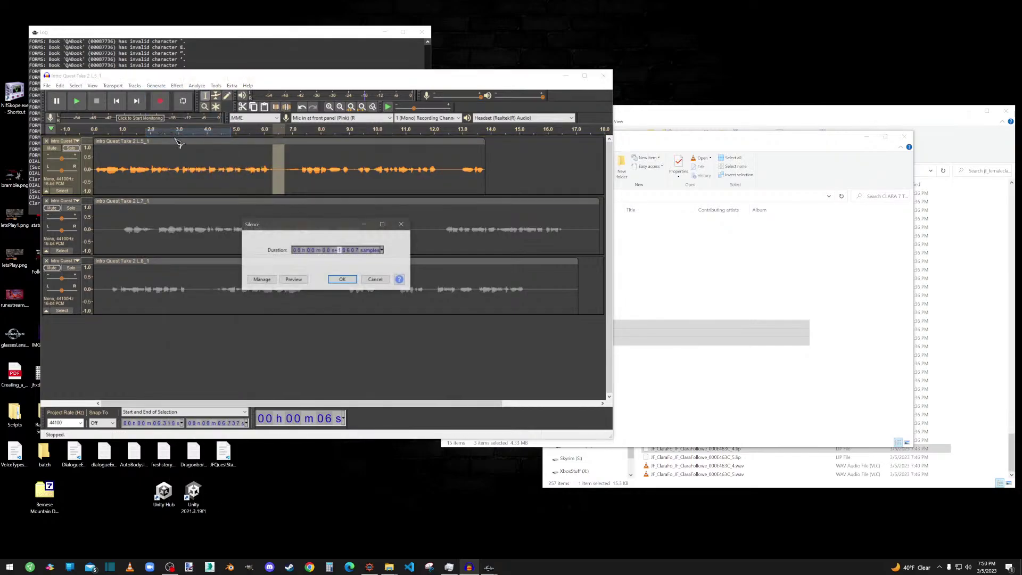
pyautogui.click(341, 279)
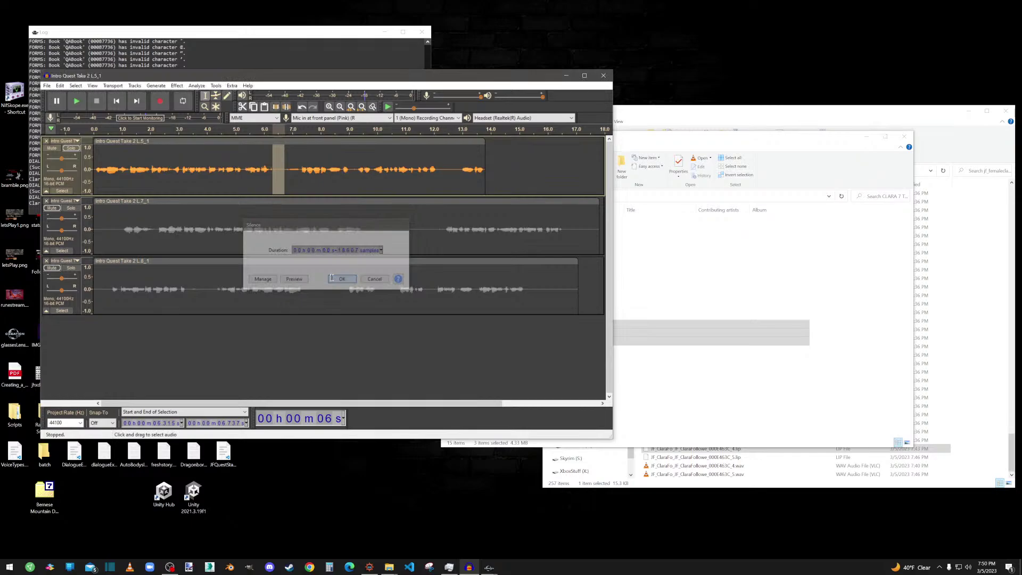
# Play the edited first track from the beginning through to its end and stop playback
pyautogui.click(261, 130)
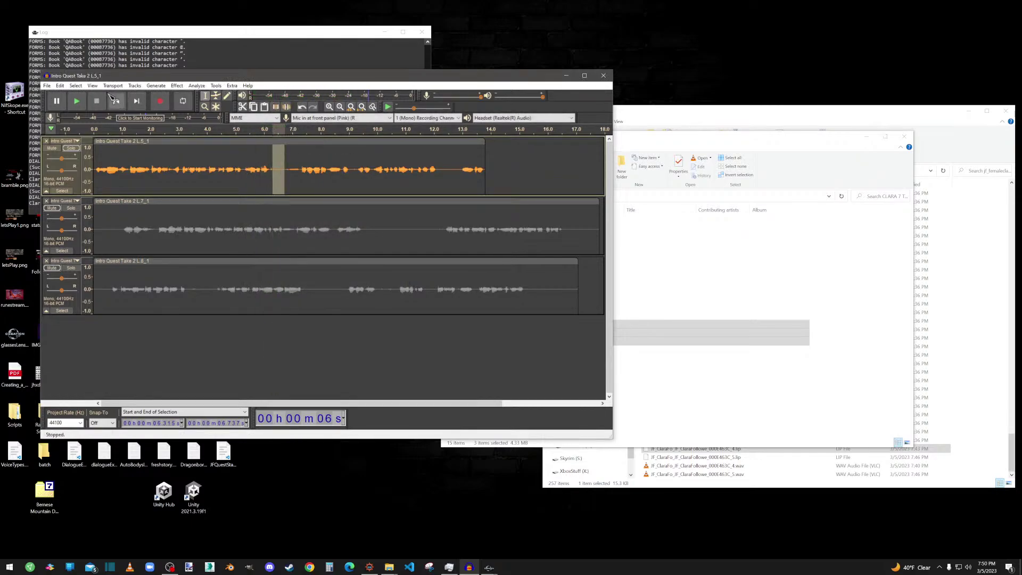
pyautogui.click(126, 102)
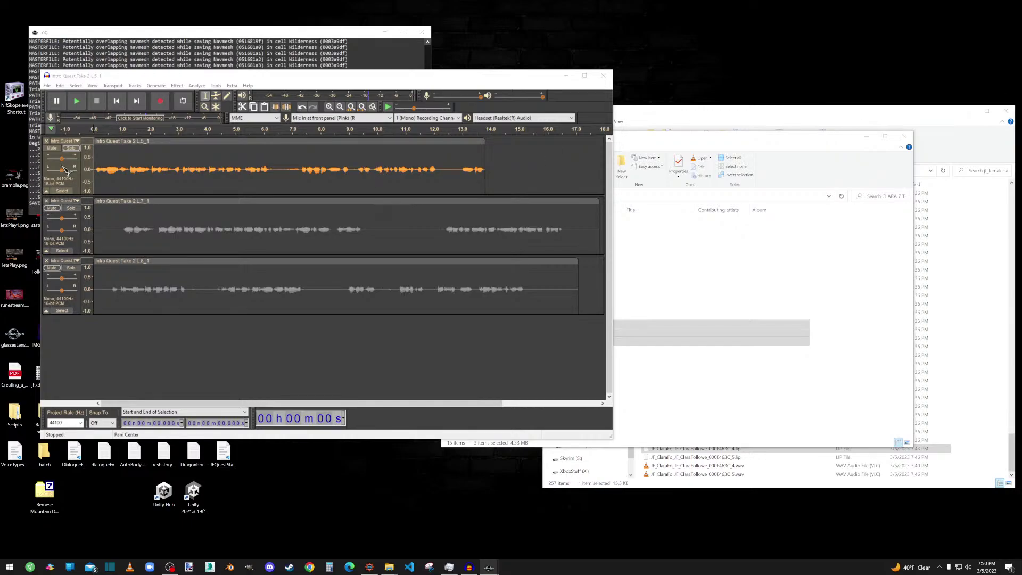
pyautogui.click(78, 100)
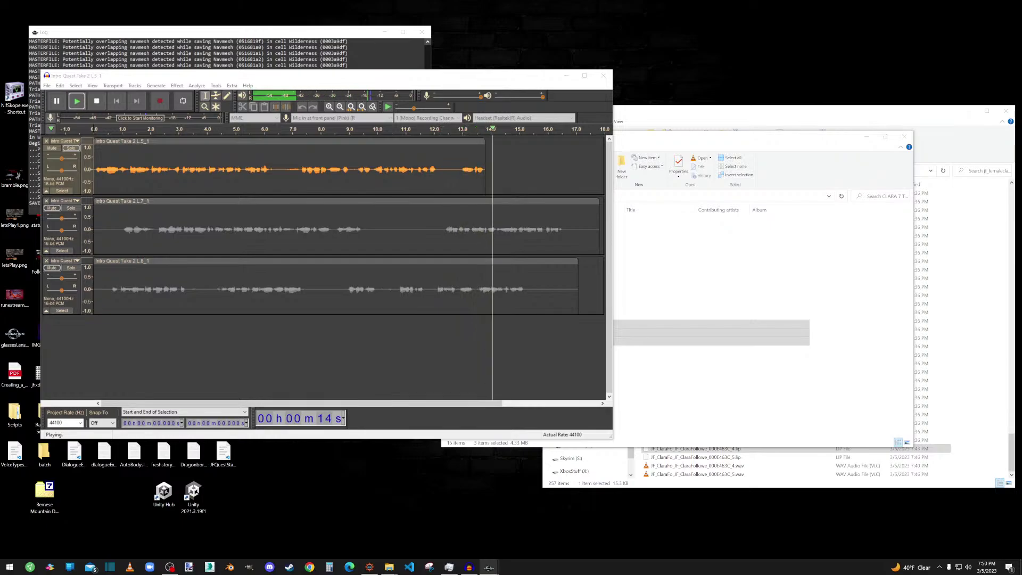
pyautogui.click(96, 101)
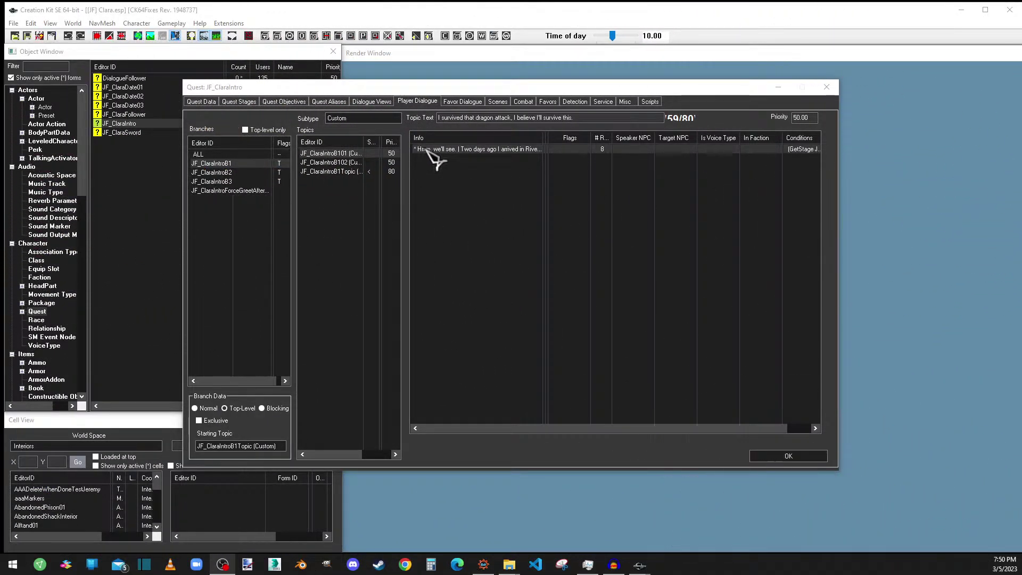
# Open the info entry beginning "Hmm, we'll see" in dialogue topic JF_ClaraIntroB101
pyautogui.click(354, 172)
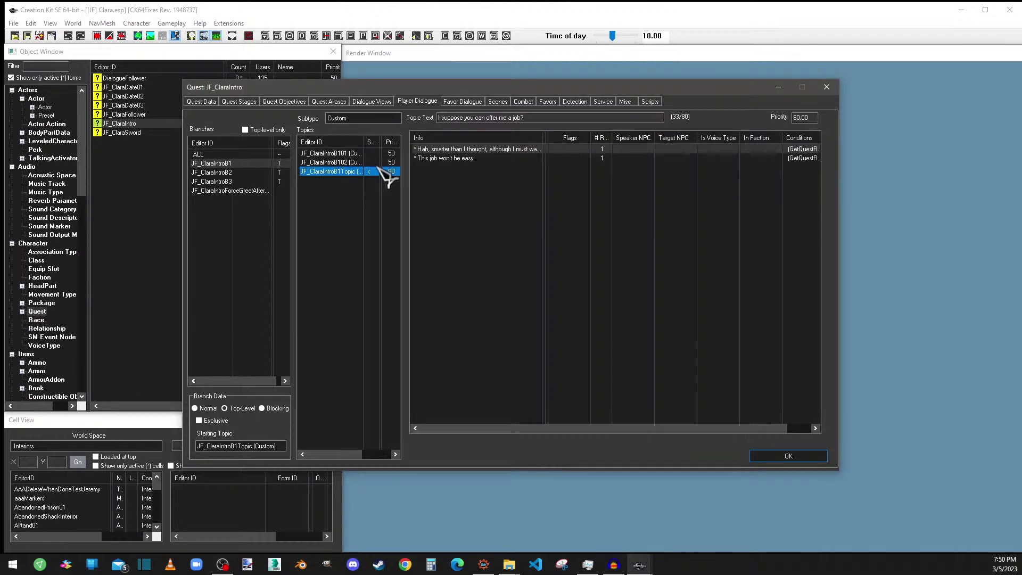
pyautogui.click(352, 154)
pyautogui.click(516, 150)
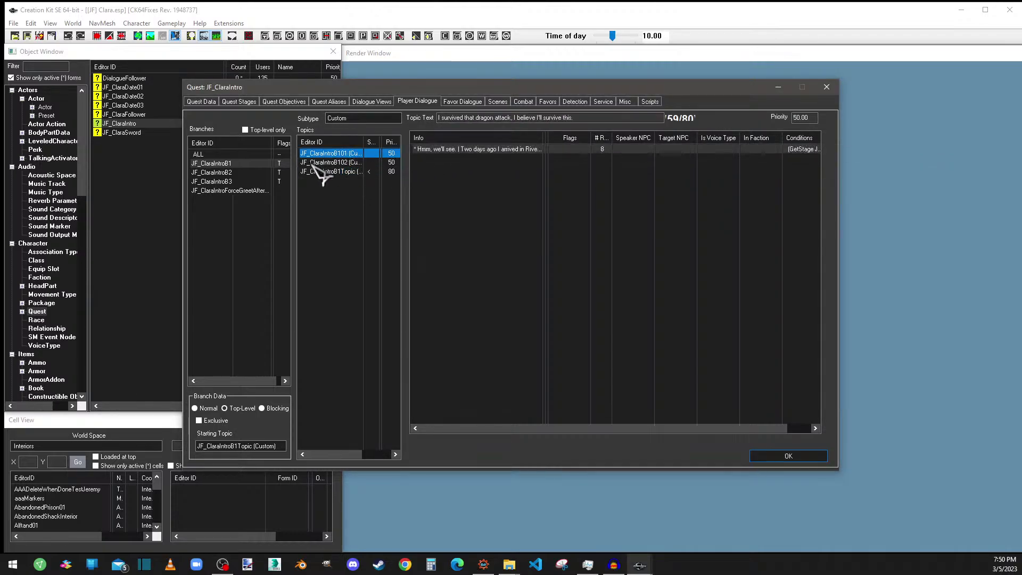
pyautogui.click(345, 163)
pyautogui.click(349, 154)
pyautogui.click(473, 149)
pyautogui.doubleClick(472, 150)
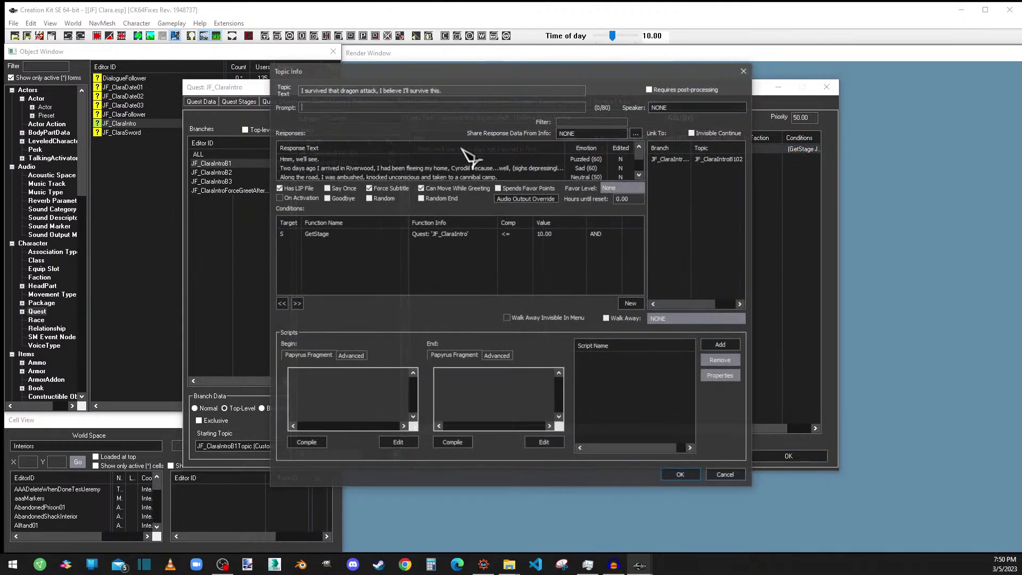
# Read through the topic's response lines, from "Along the road, I was ambushed" to "However, in the rush", to compare them with the recording
pyautogui.click(353, 168)
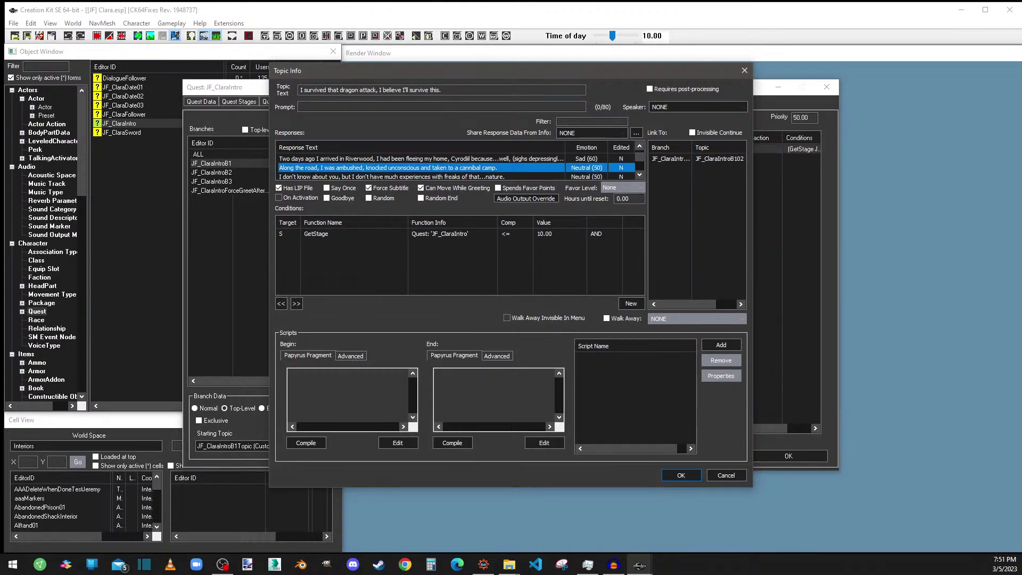
pyautogui.hotkey('alt', 'Tab')
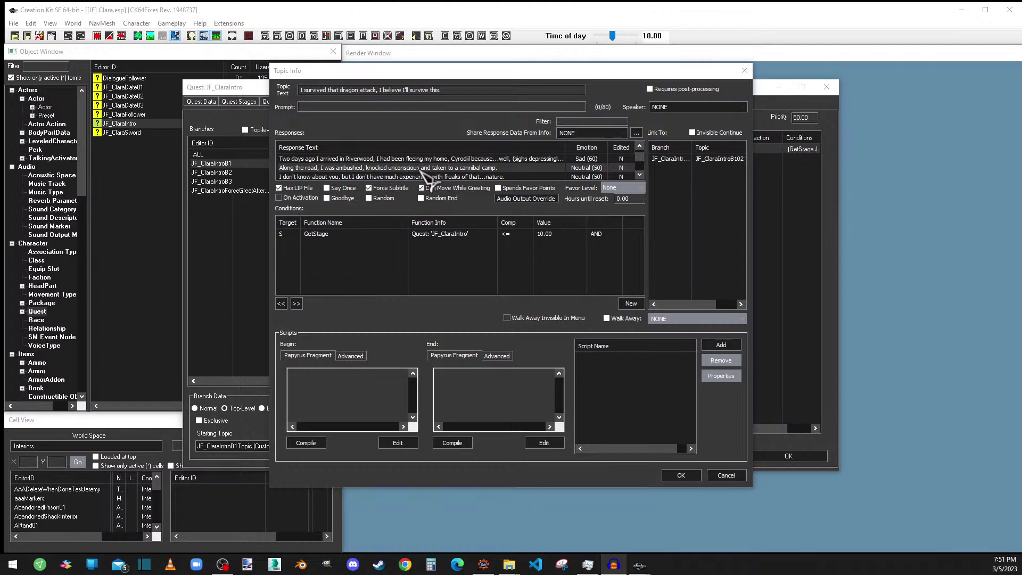
pyautogui.scroll(-1, 426, 178)
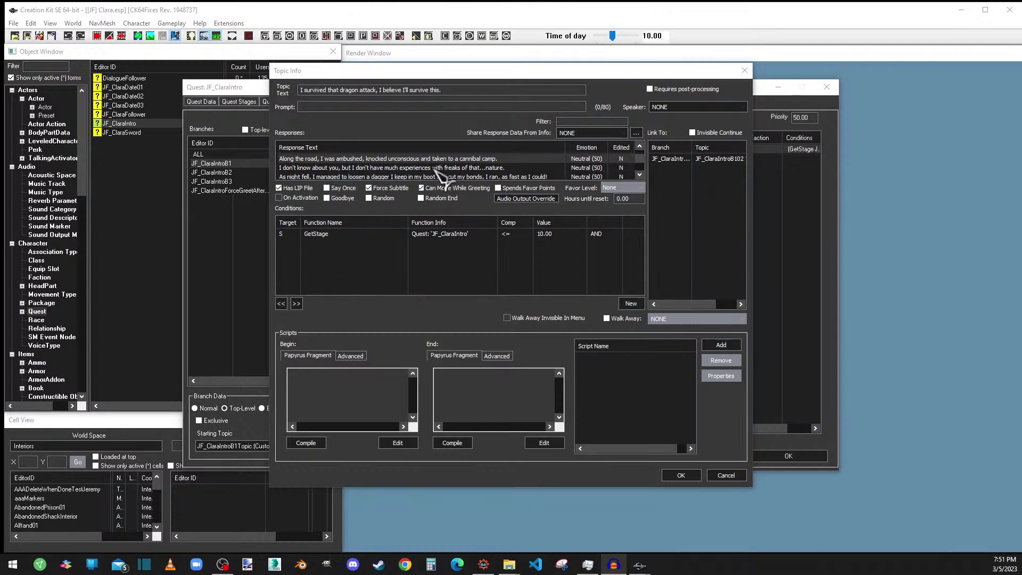
pyautogui.scroll(-1, 440, 177)
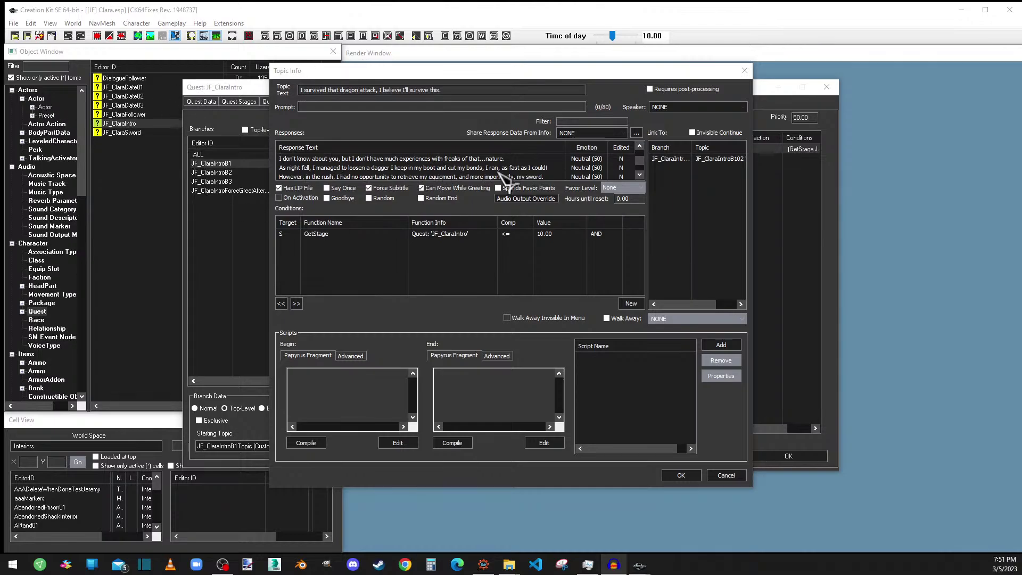
pyautogui.scroll(1, 402, 163)
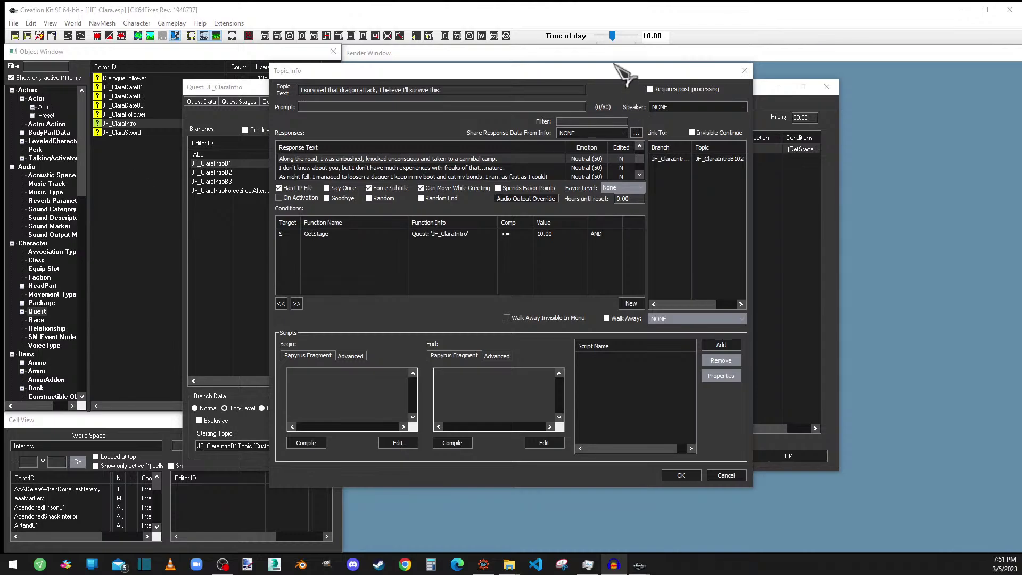
pyautogui.scroll(-1, 362, 173)
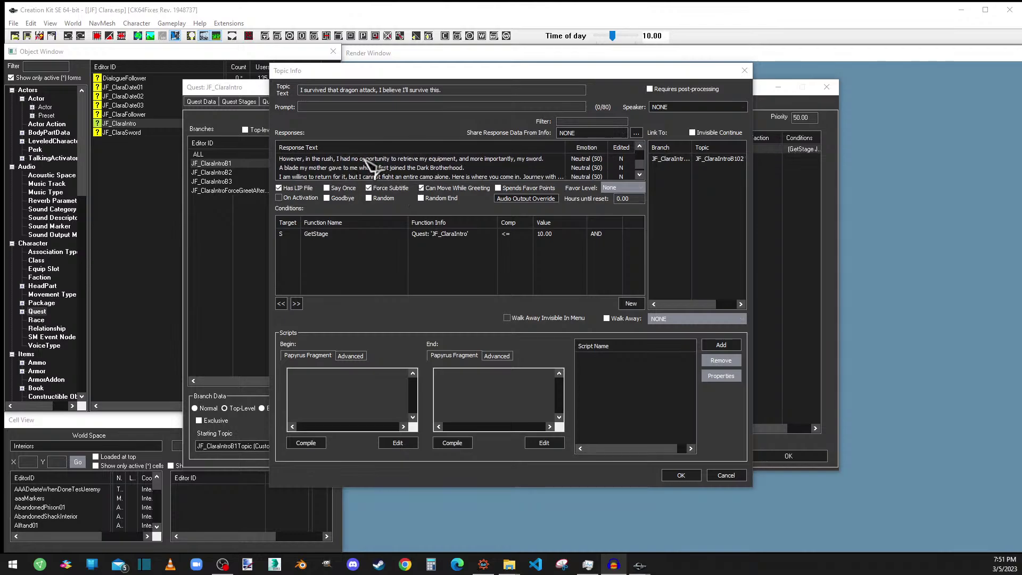
pyautogui.click(534, 161)
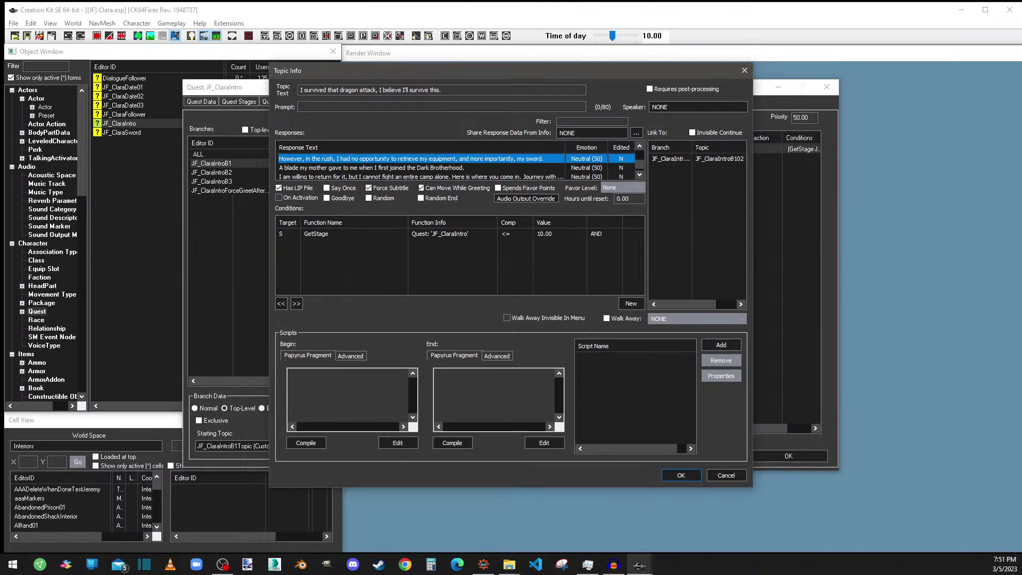
pyautogui.hotkey('alt', 'Tab')
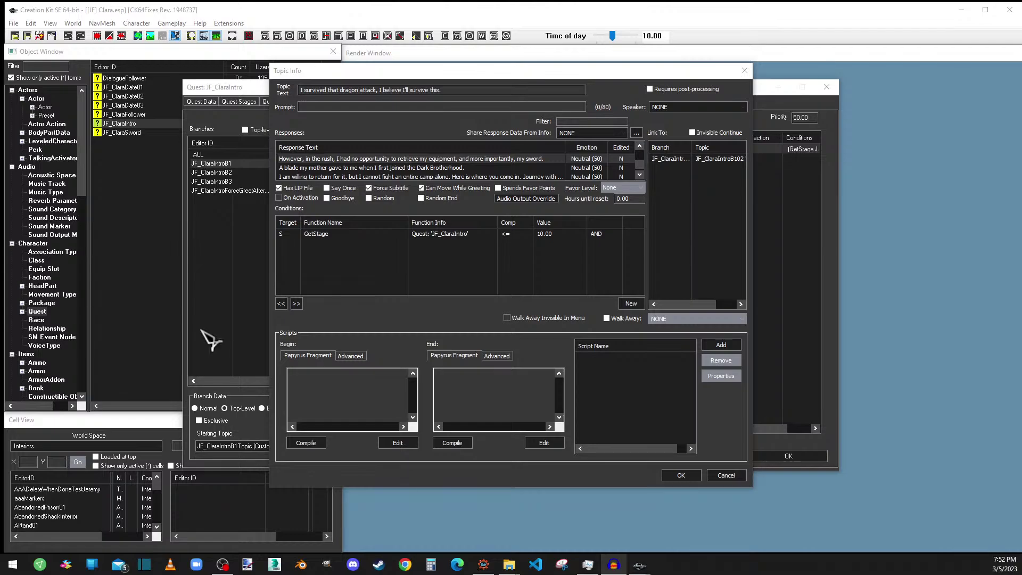
pyautogui.click(298, 419)
# Open the response beginning "However, in the rush" and reword its ending to "my sais."
pyautogui.doubleClick(462, 158)
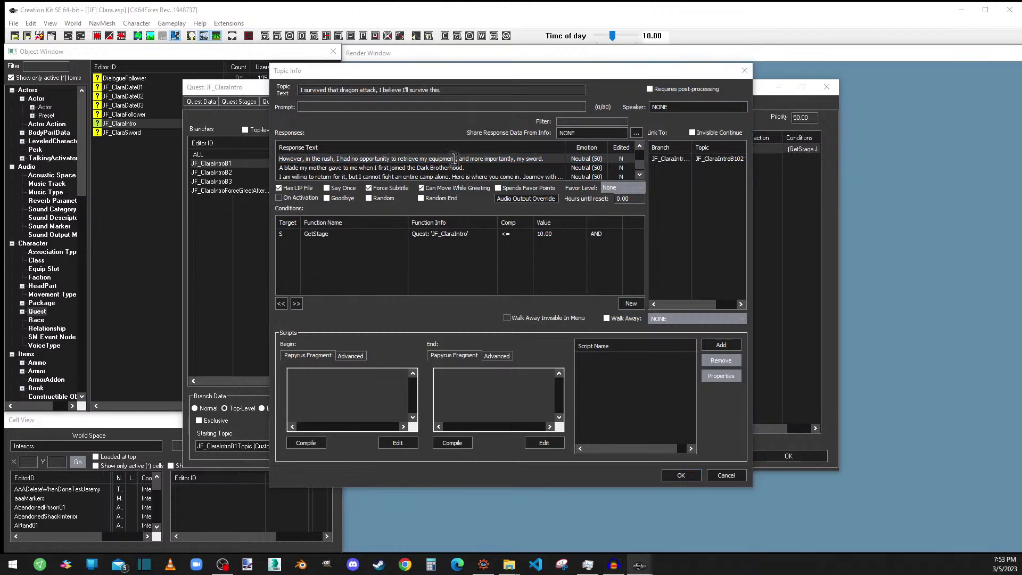
pyautogui.moveTo(439, 157); pyautogui.dragTo(425, 155)
pyautogui.write('ais.')
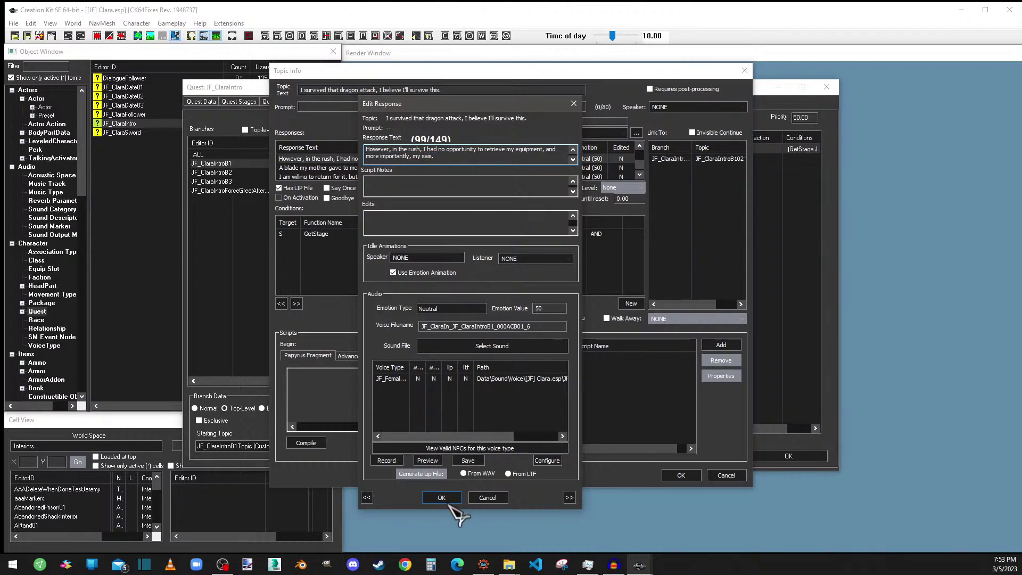
# Save the voice file JF_ClaraIn_JF_ClaraIntroB1_000ACB01_6 for the listed female voice type
pyautogui.click(454, 379)
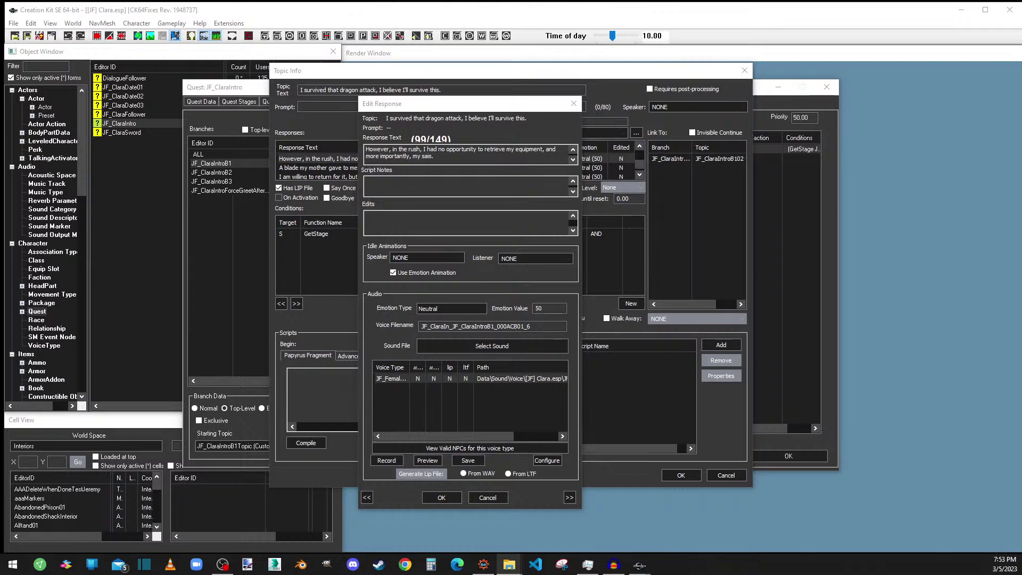
pyautogui.click(527, 378)
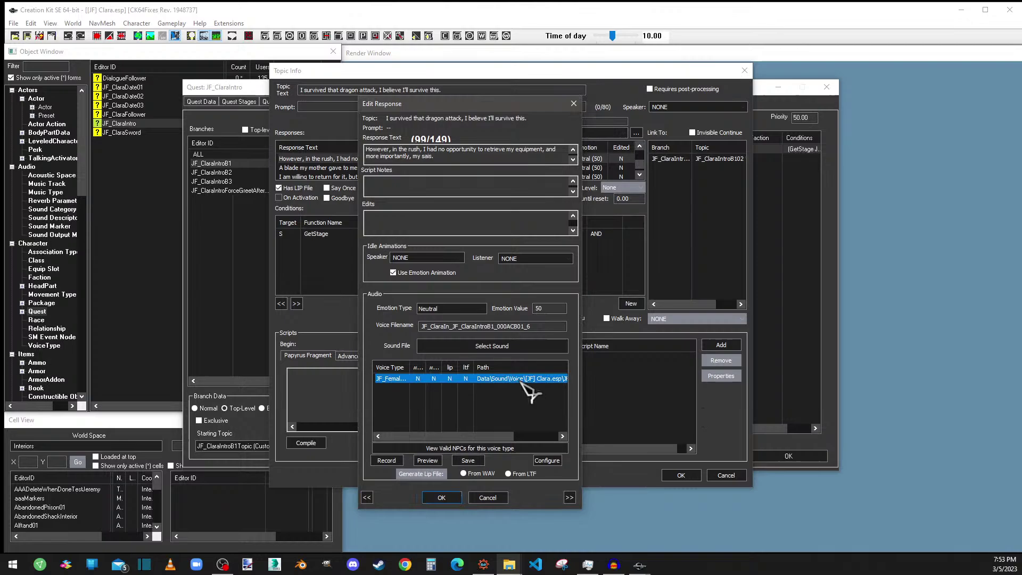
pyautogui.click(468, 462)
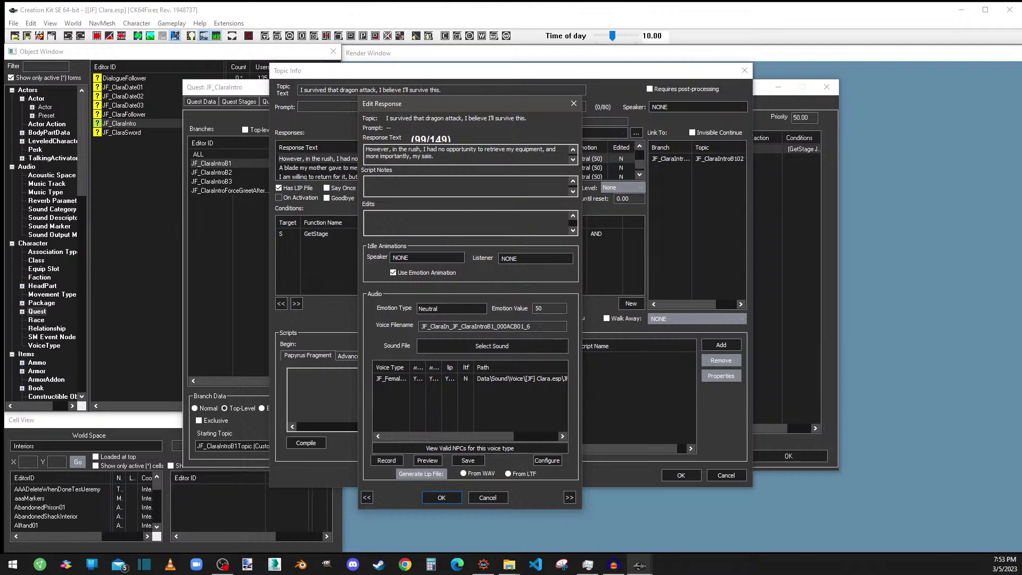
# Generate the lip file from WAV for the "However, in the rush" response and accept the response changes
pyautogui.hotkey('alt', 'Tab')
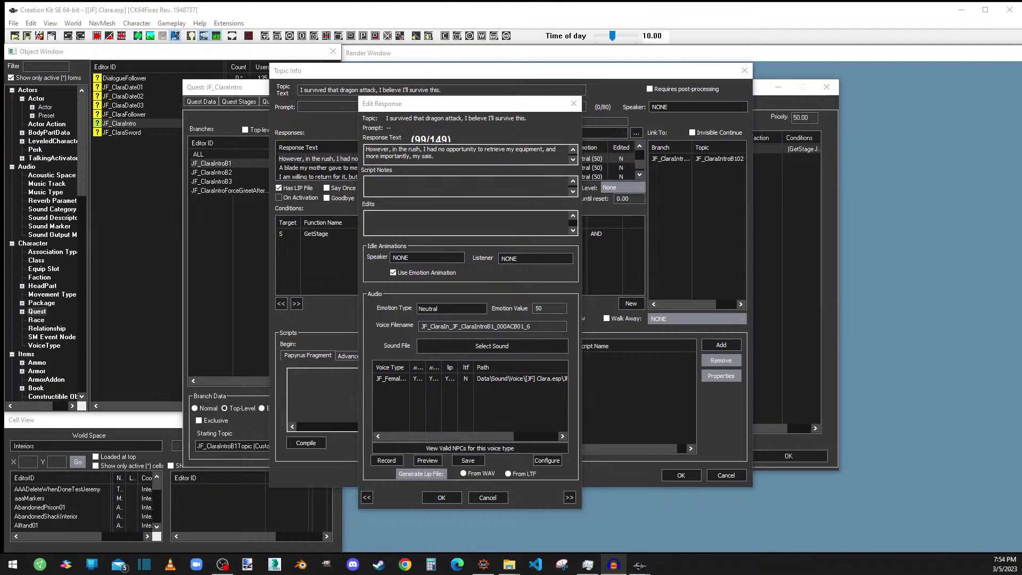
pyautogui.hotkey('alt', 'Tab')
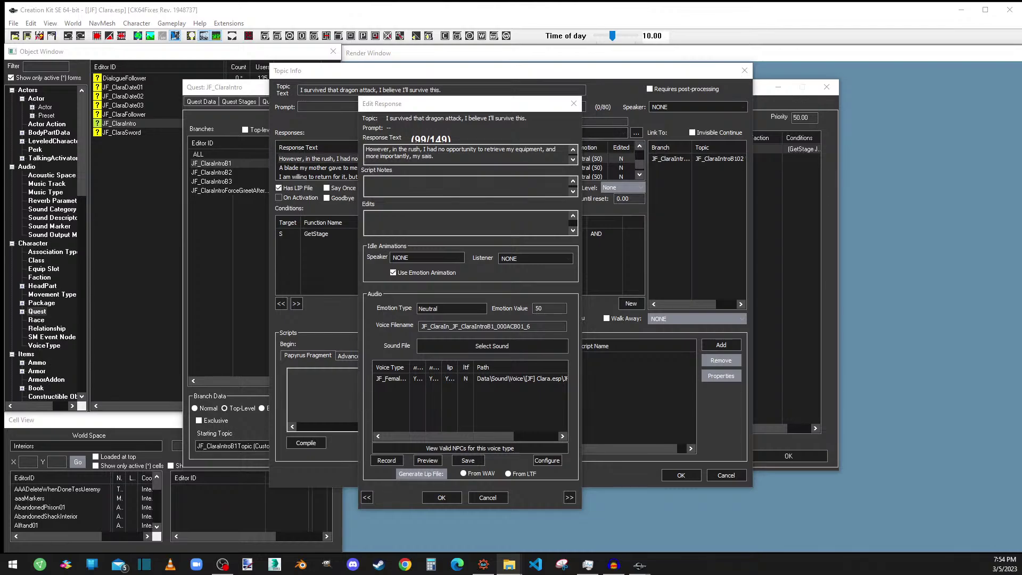
pyautogui.click(434, 379)
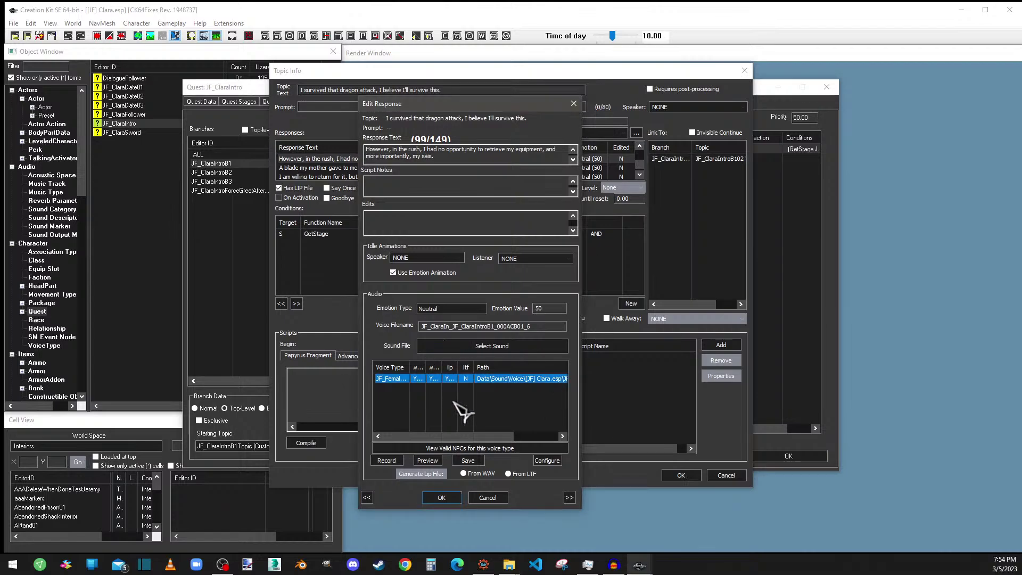
pyautogui.click(464, 473)
pyautogui.click(440, 474)
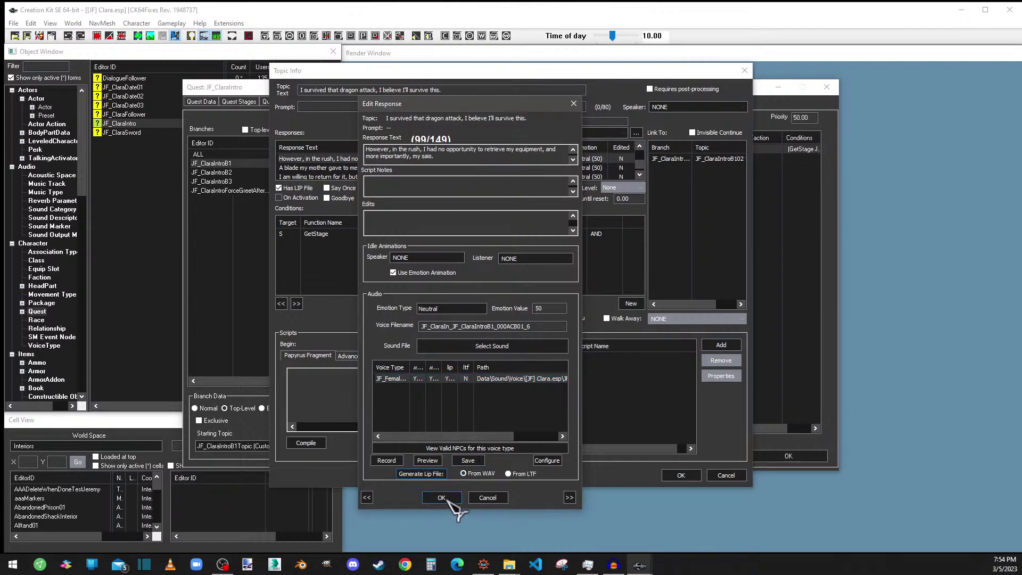
pyautogui.click(448, 499)
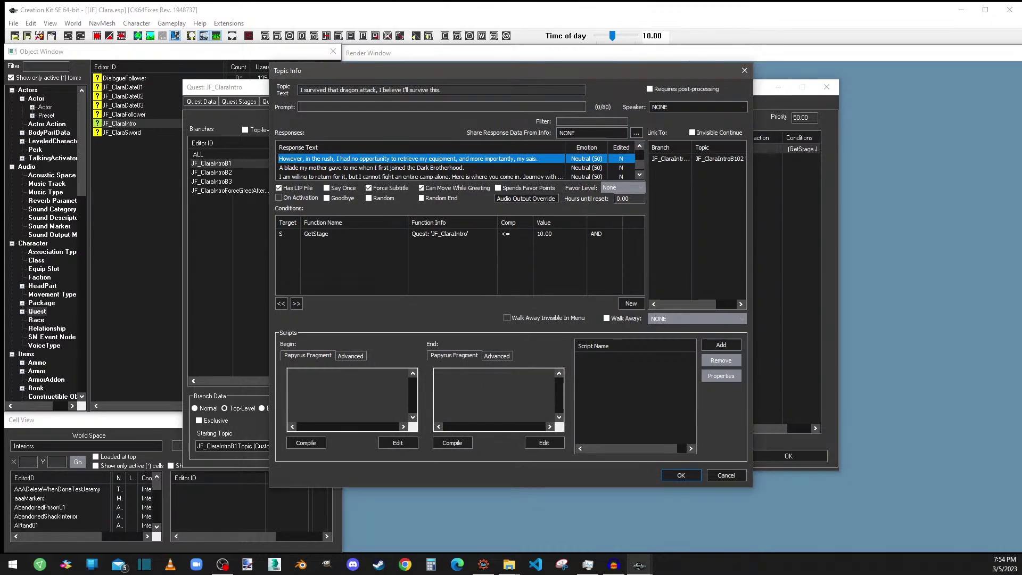
# Open the response beginning "A blade my mother gave to me" and change its opening to "Swords that my mother"
pyautogui.hotkey('alt', 'Tab')
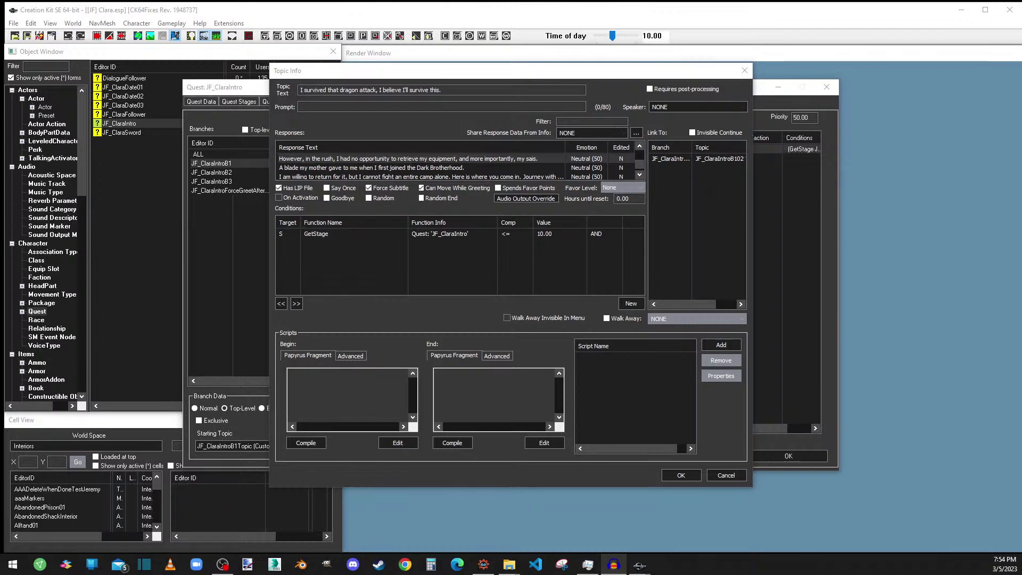
pyautogui.doubleClick(418, 168)
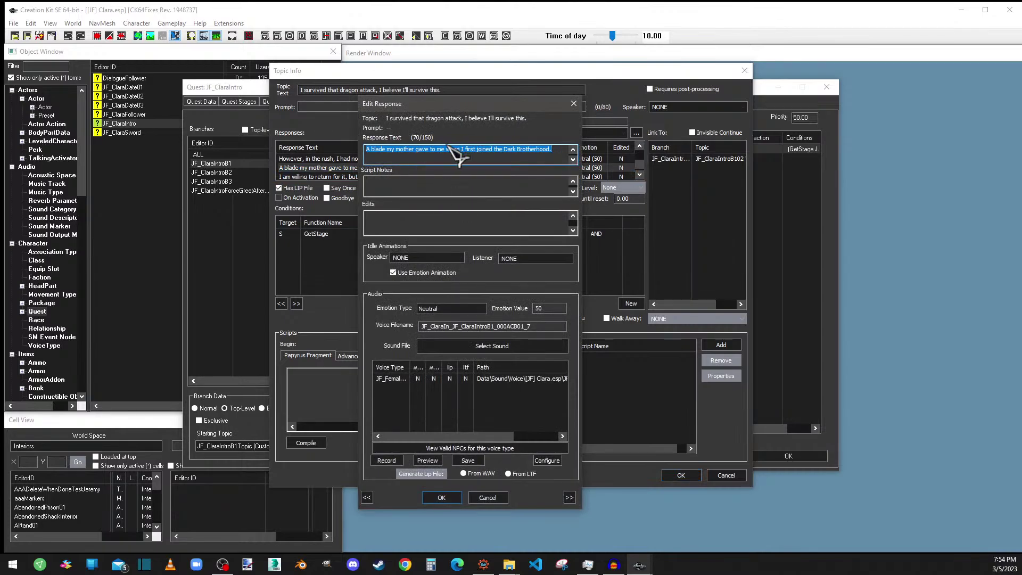
pyautogui.hotkey('alt', 'Tab')
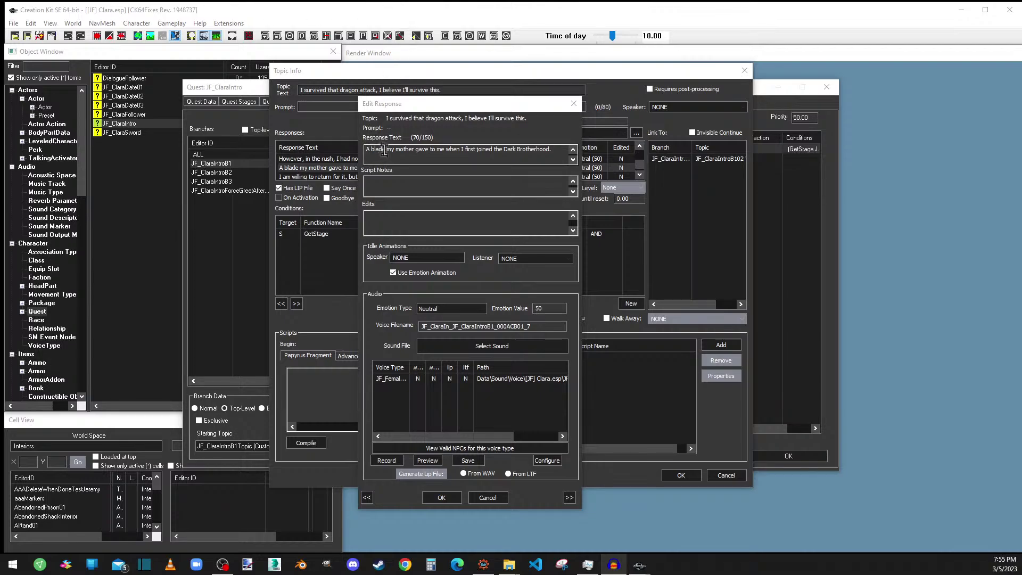
pyautogui.moveTo(386, 150); pyautogui.dragTo(367, 151)
pyautogui.write('Swords t')
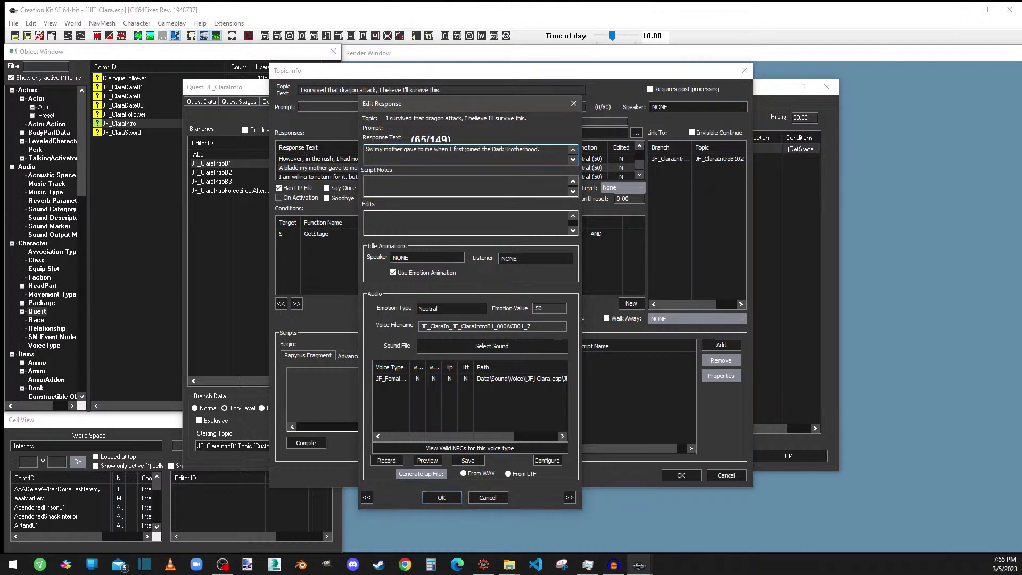
pyautogui.write('hat')
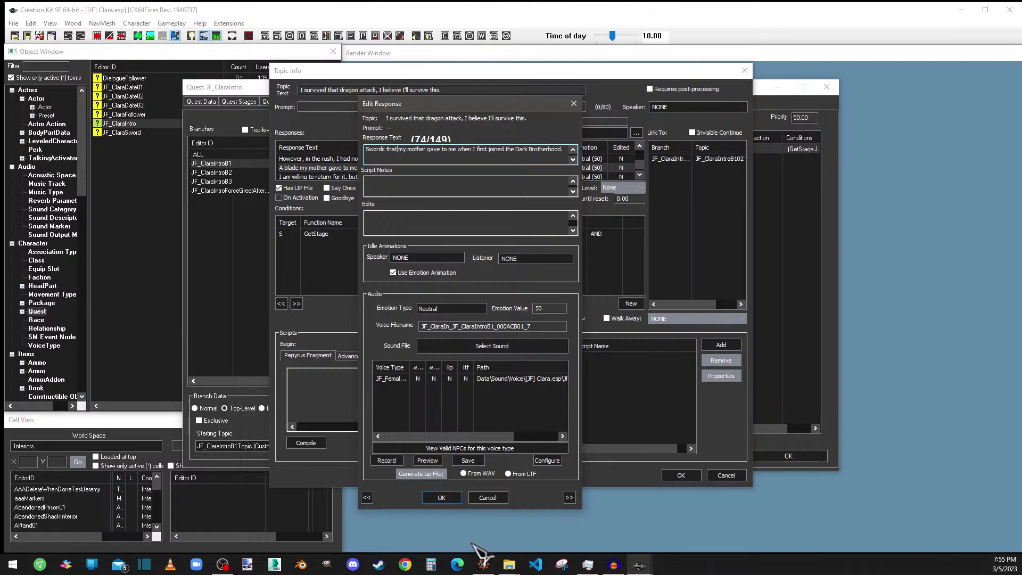
# Save the voice file JF_ClaraIn_JF_ClaraIntroB1_000ACB01_7 for the listed female voice type
pyautogui.click(491, 378)
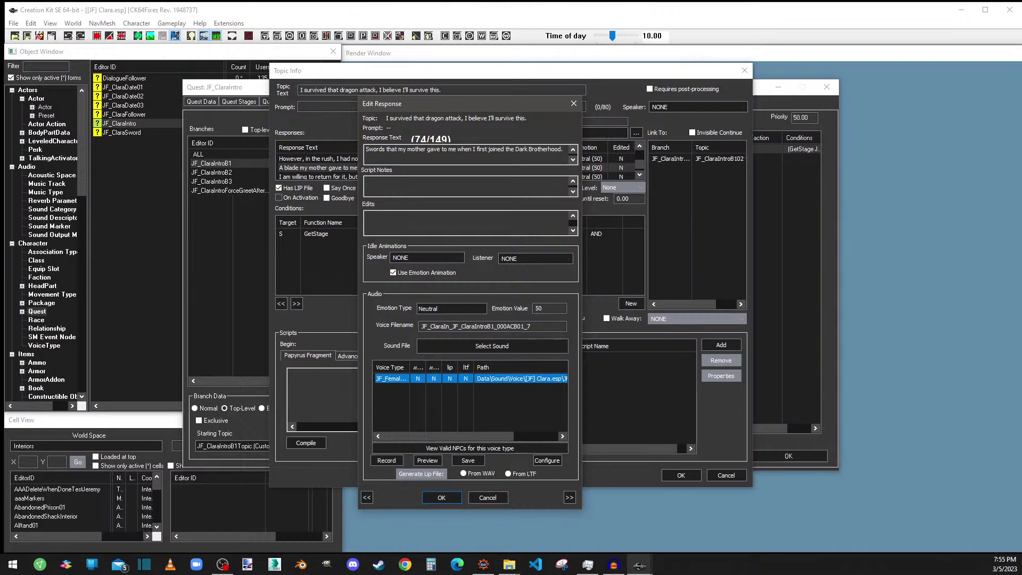
pyautogui.hotkey('alt', 'Tab')
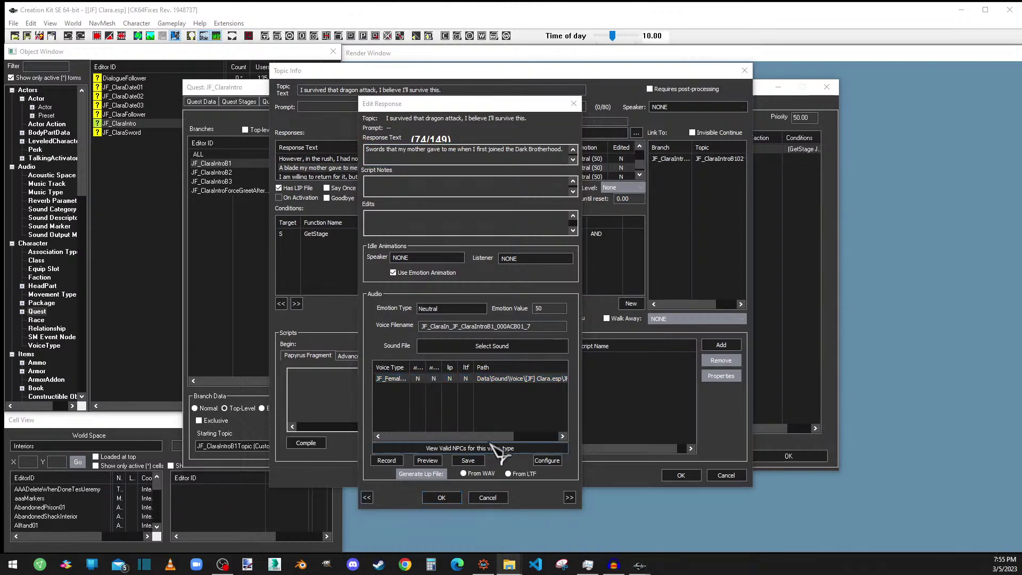
pyautogui.click(483, 389)
pyautogui.click(479, 459)
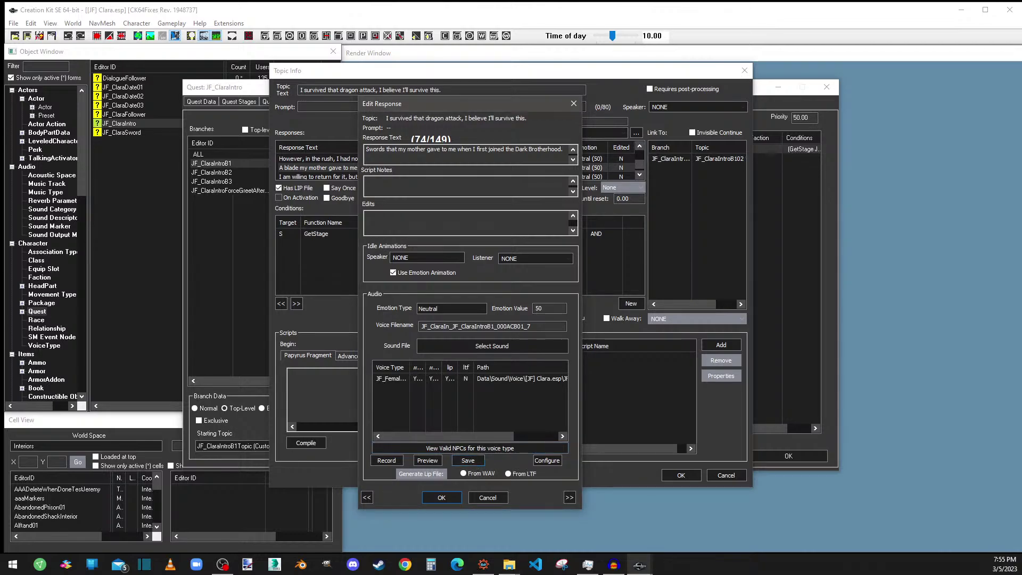
# Generate the lip file from WAV for the "Swords that my mother" response and accept the response changes
pyautogui.hotkey('alt', 'Tab')
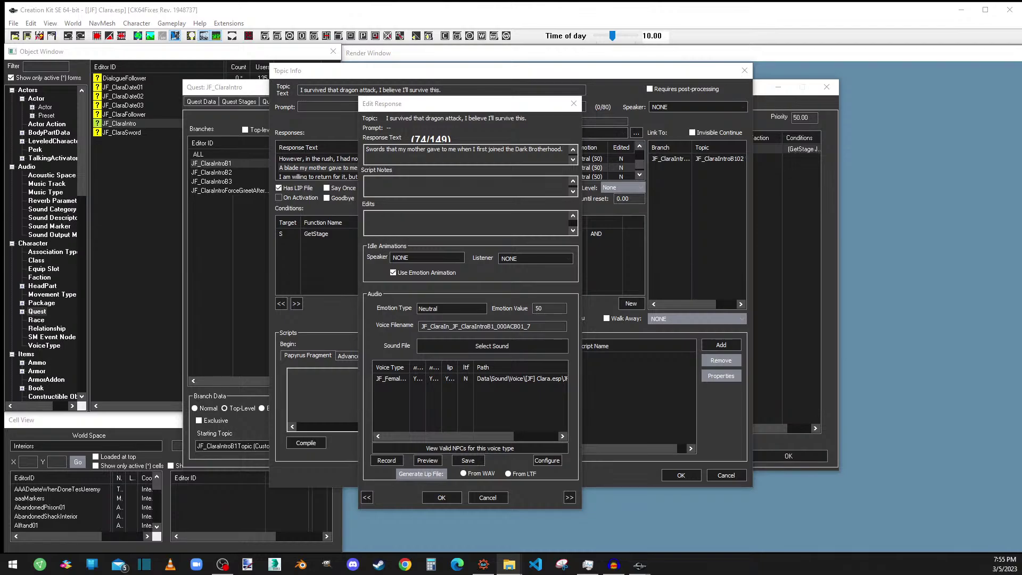
pyautogui.click(514, 378)
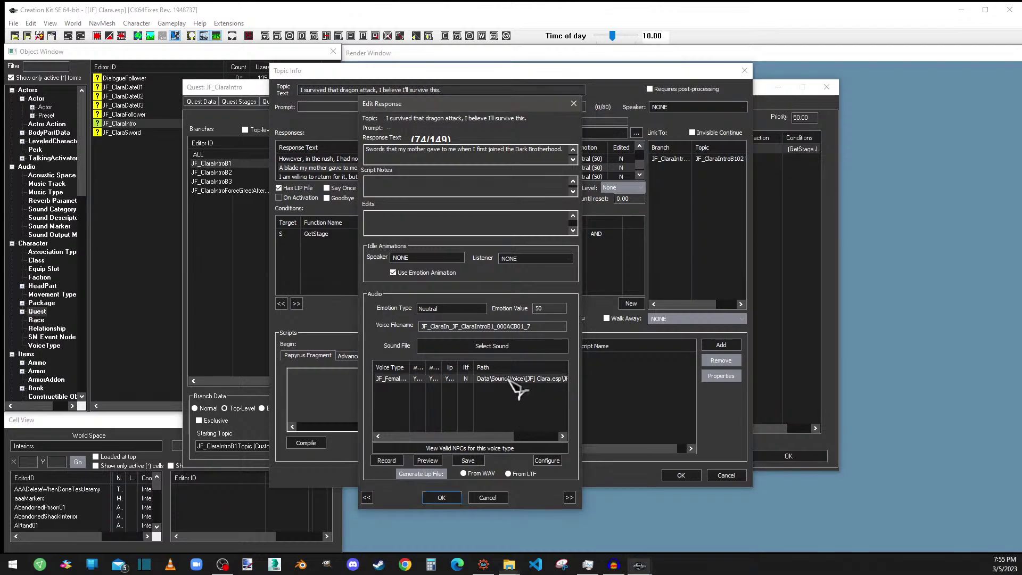
pyautogui.click(474, 474)
pyautogui.click(422, 474)
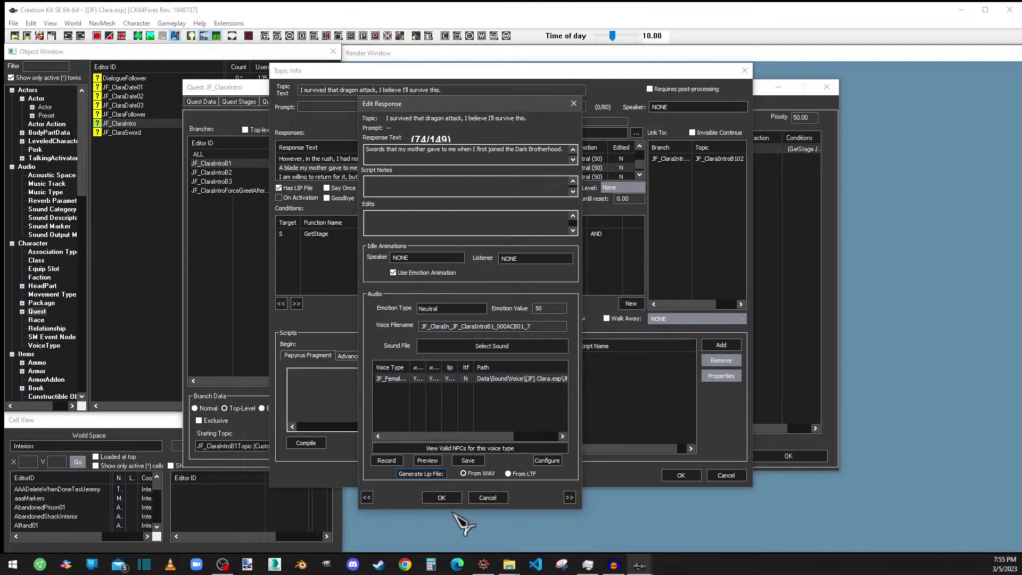
pyautogui.click(442, 498)
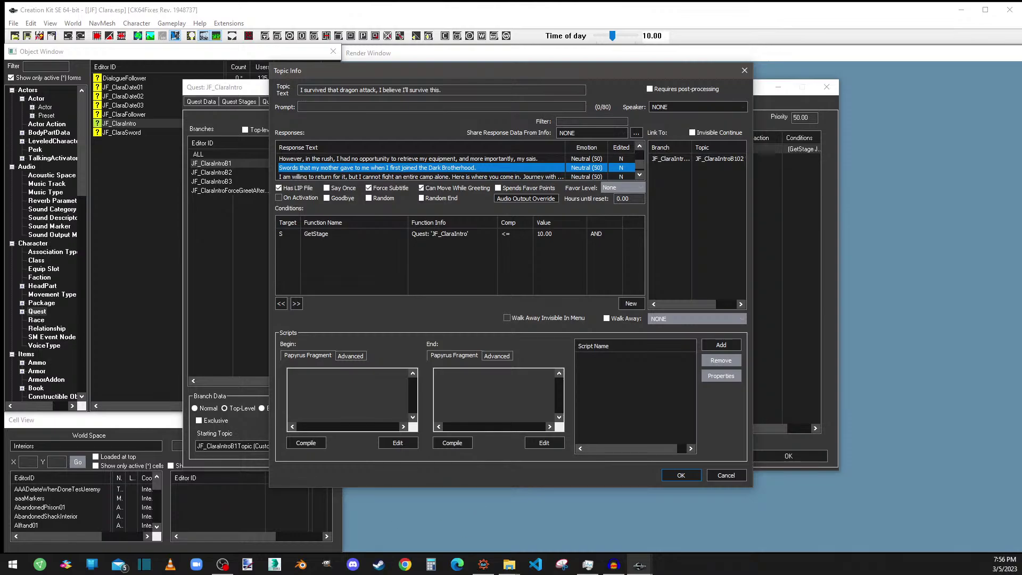
# Open the response beginning "I am willing to return for it" and change "it" to "them"
pyautogui.hotkey('alt', 'Tab')
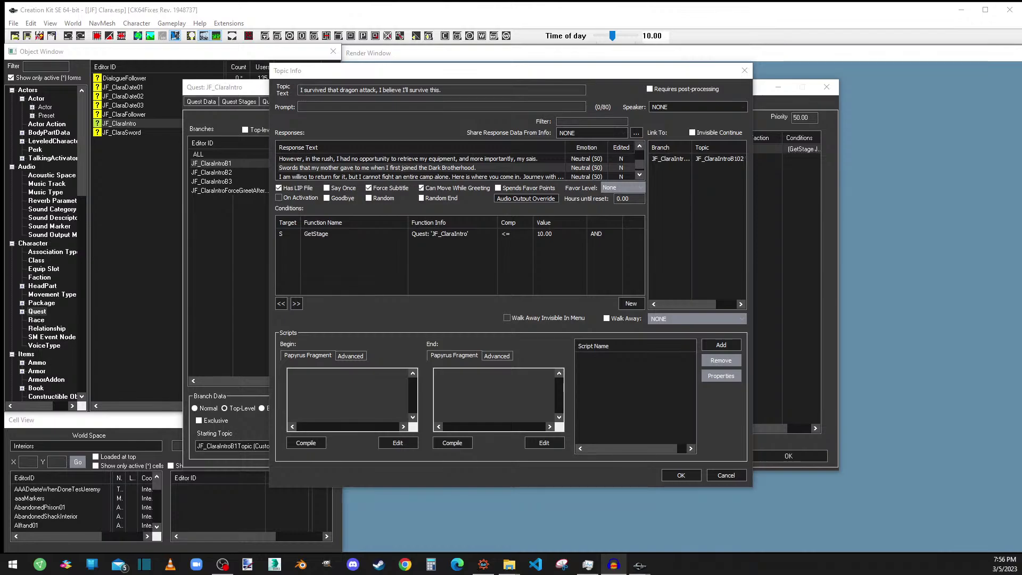
pyautogui.scroll(-1, 372, 176)
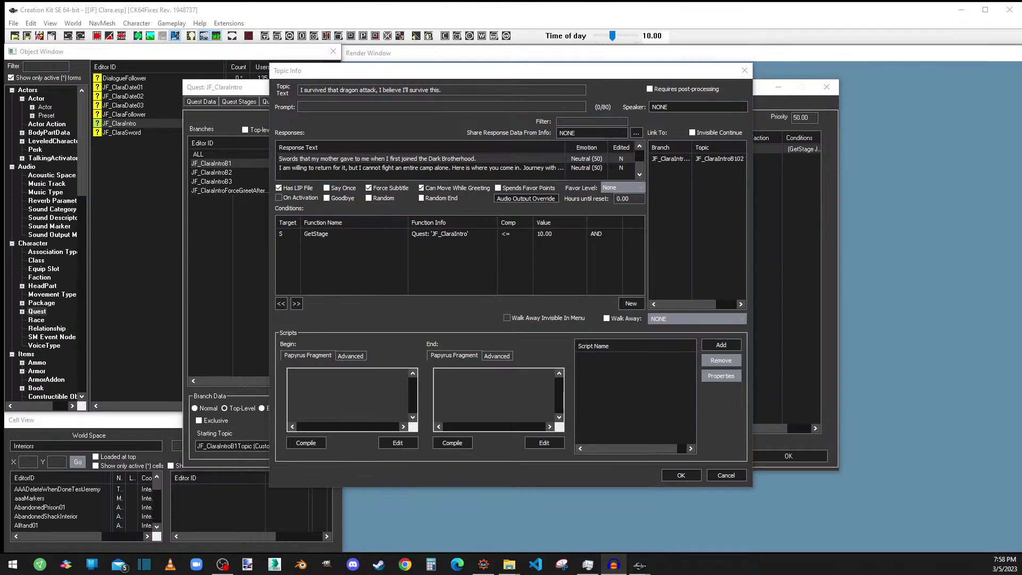
pyautogui.click(335, 168)
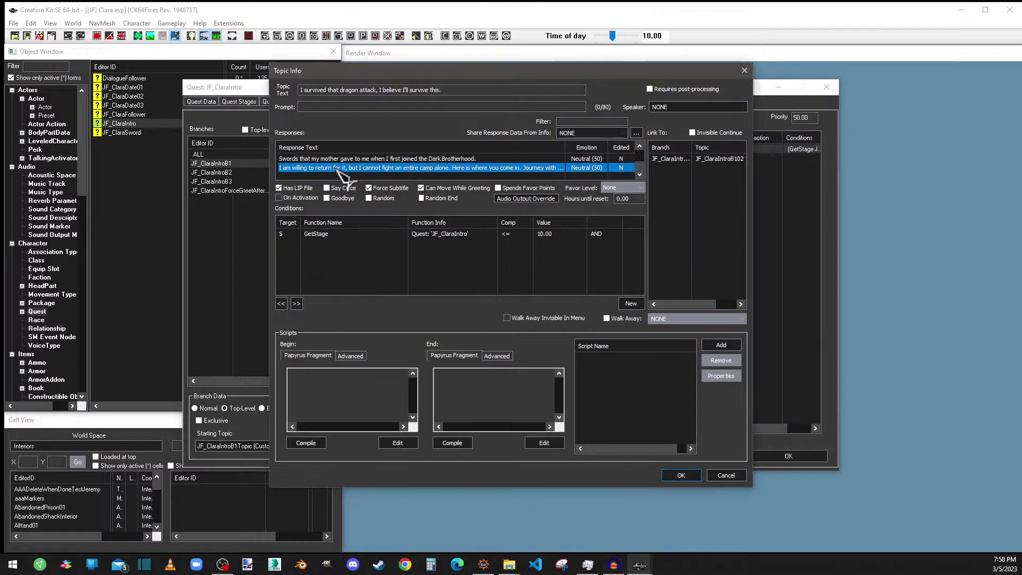
pyautogui.doubleClick(337, 168)
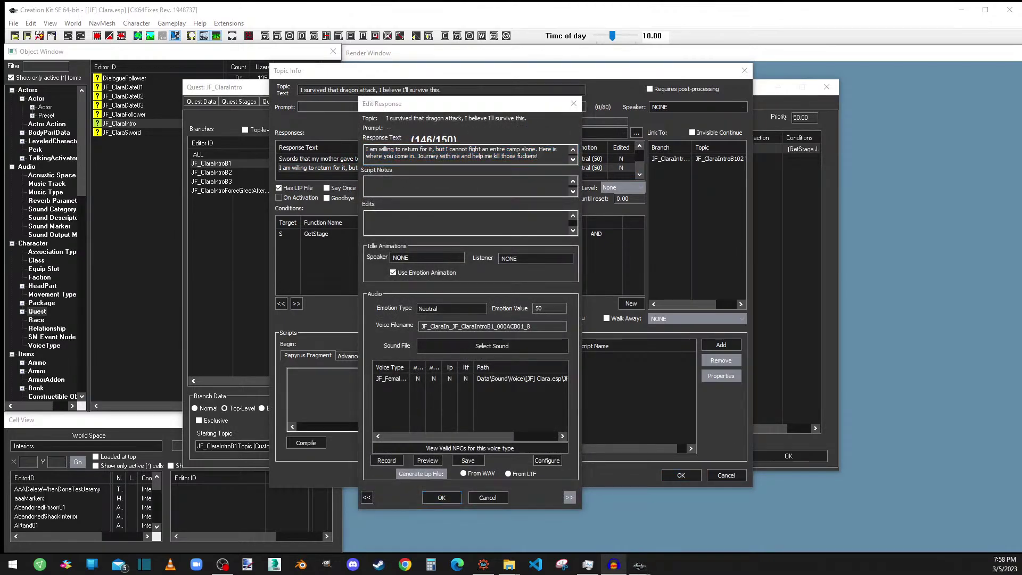
pyautogui.click(432, 150)
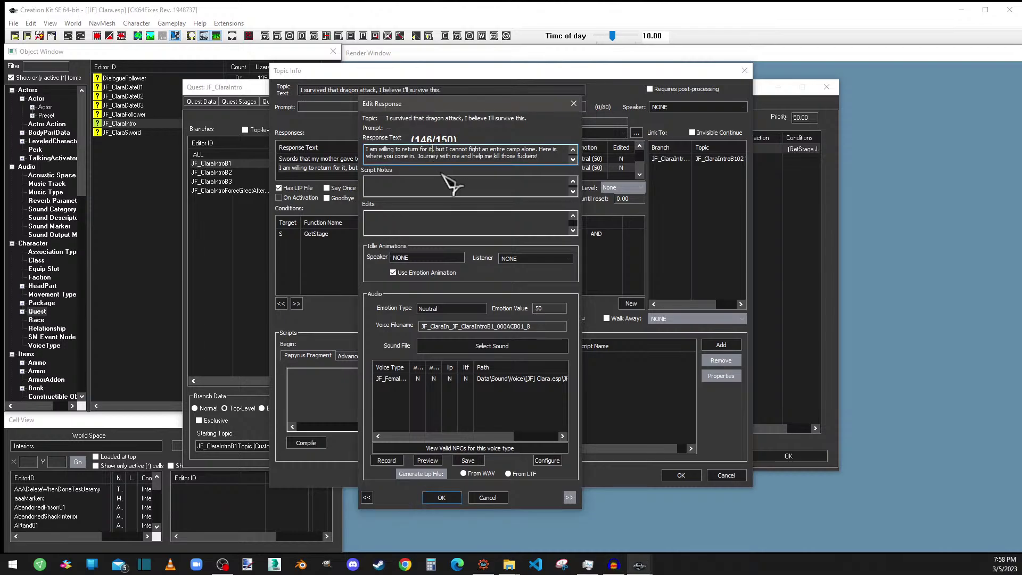
pyautogui.press('BackSpace')
pyautogui.write('hem')
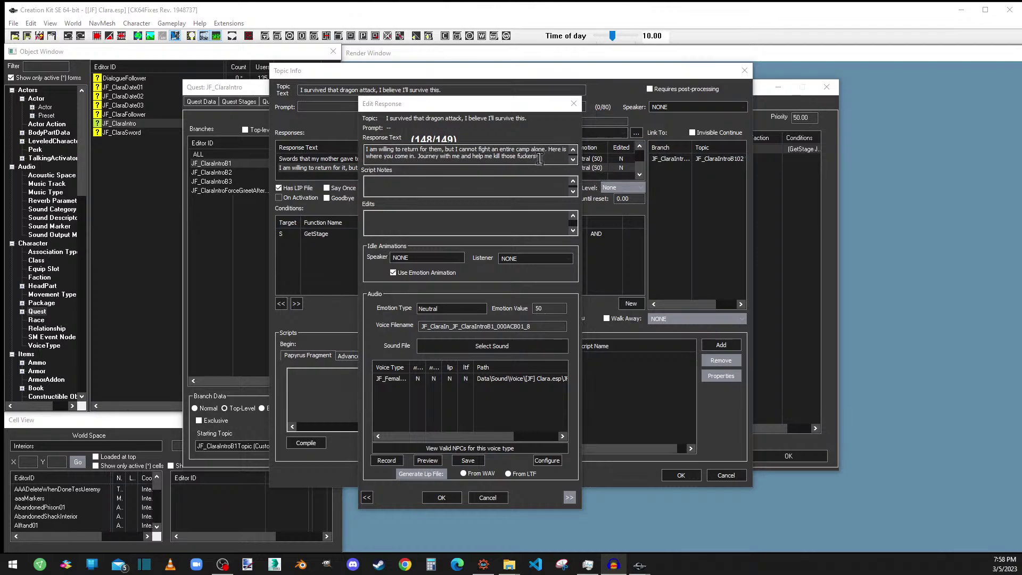
# Set the speaker's idle animation for the "I am willing to return for them" response to a LooseDialogueResponse animation
pyautogui.moveTo(539, 156); pyautogui.dragTo(366, 155)
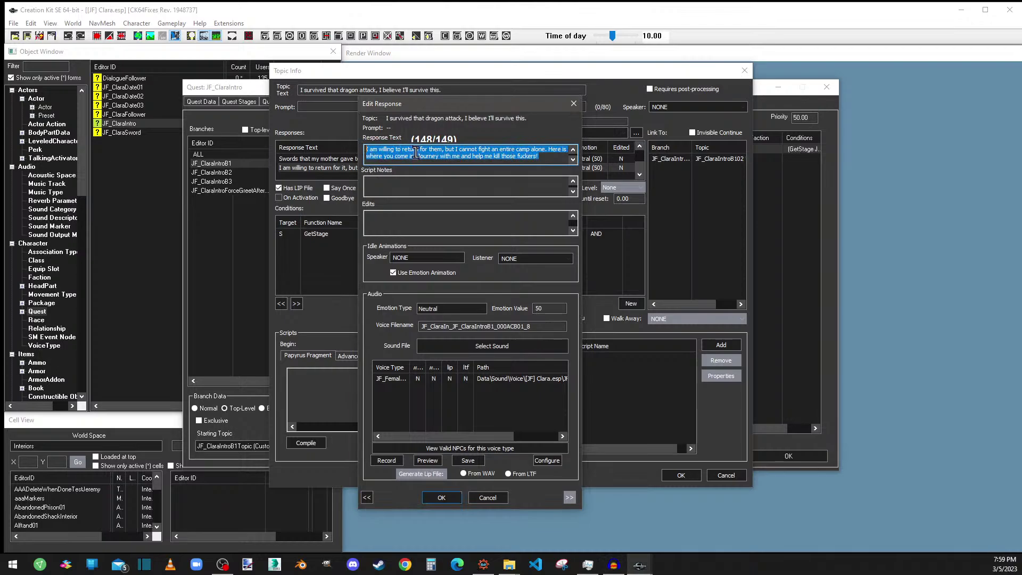
pyautogui.click(539, 156)
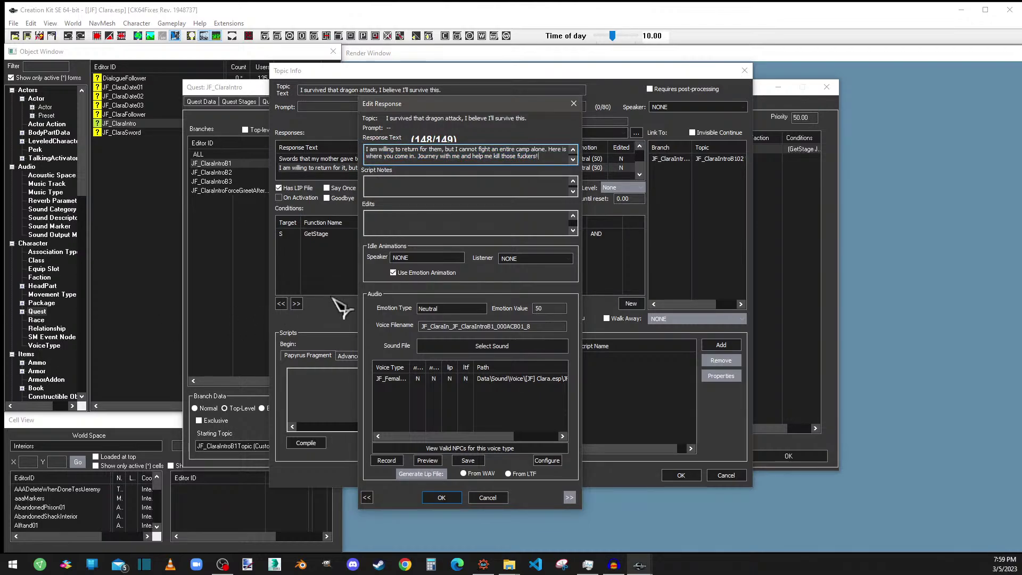
pyautogui.click(411, 259)
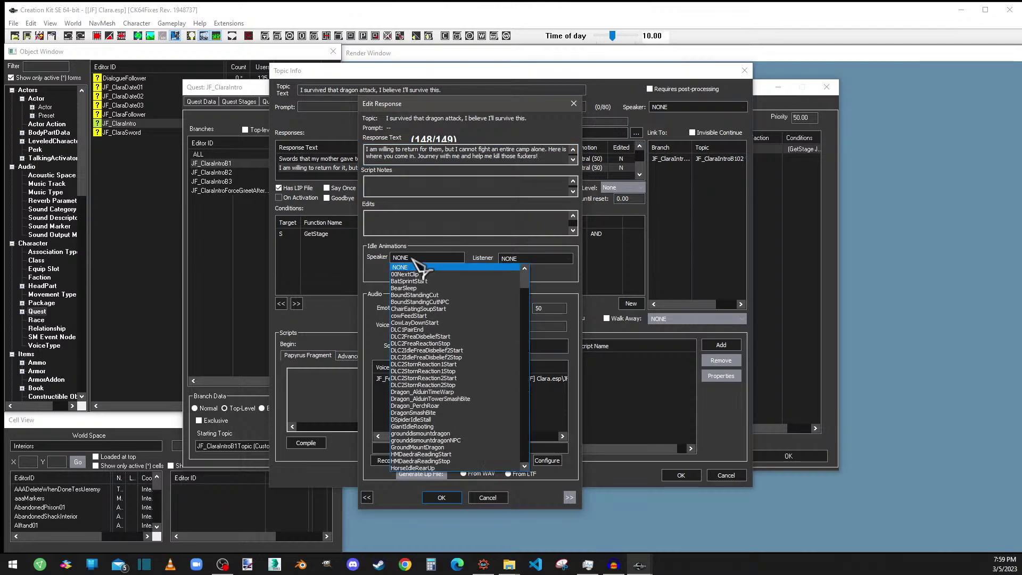
pyautogui.press('l')
pyautogui.click(413, 259)
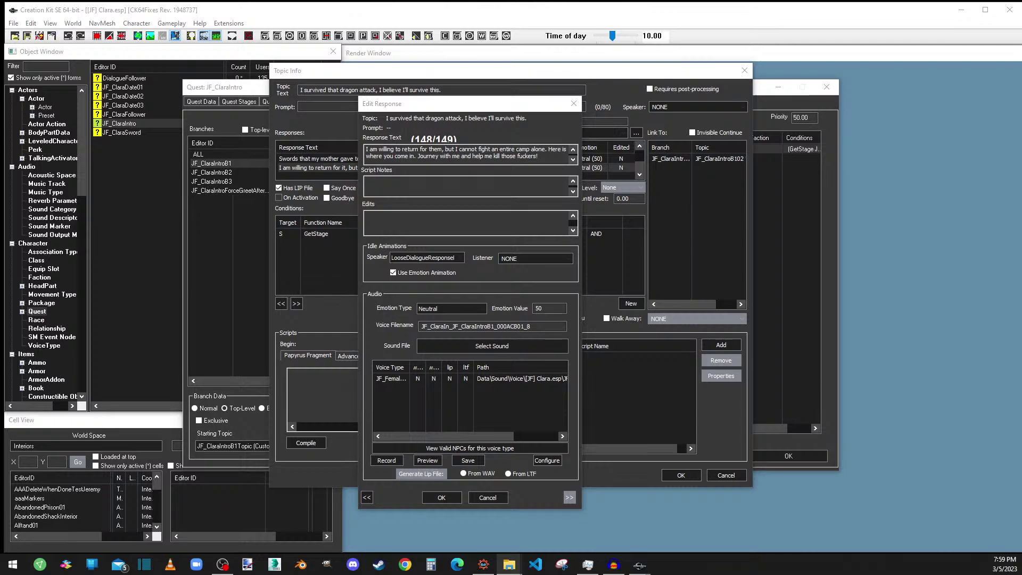
# Save the voice file JF_ClaraIn_JF_ClaraIntroB1_000ACB01_8 for the listed female voice type
pyautogui.click(487, 380)
pyautogui.click(468, 460)
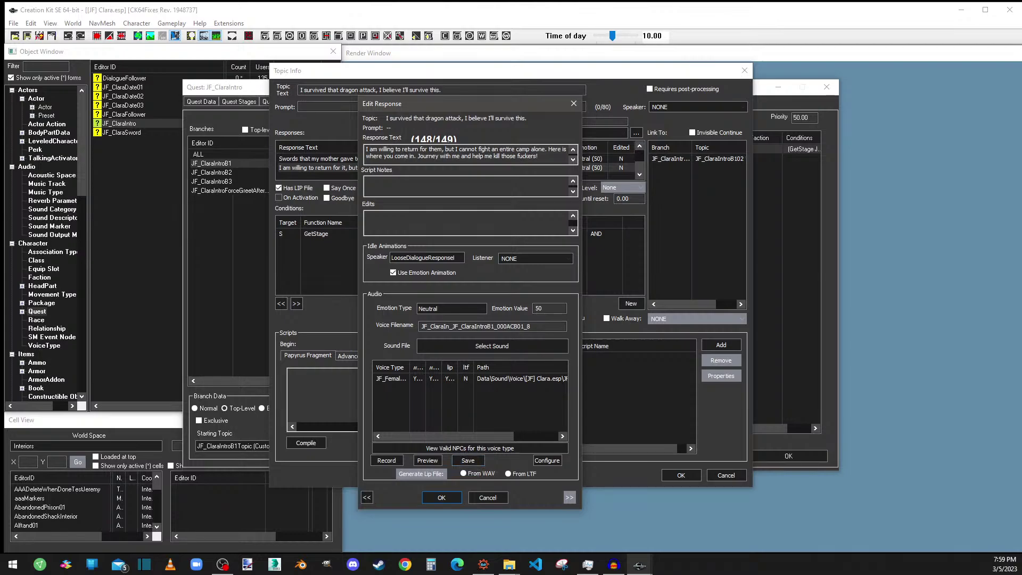
pyautogui.hotkey('alt', 'Tab')
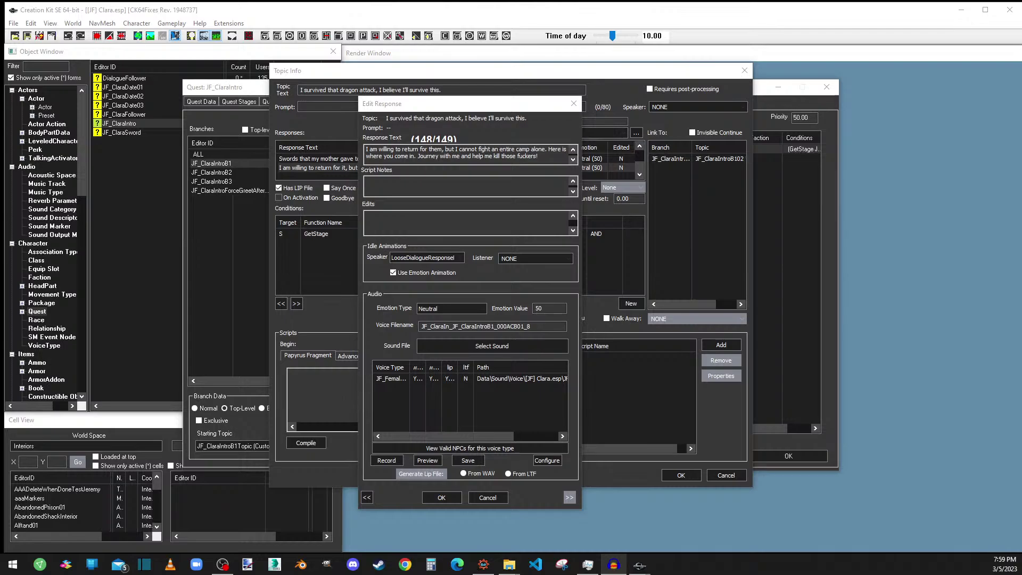
pyautogui.hotkey('alt', 'Tab')
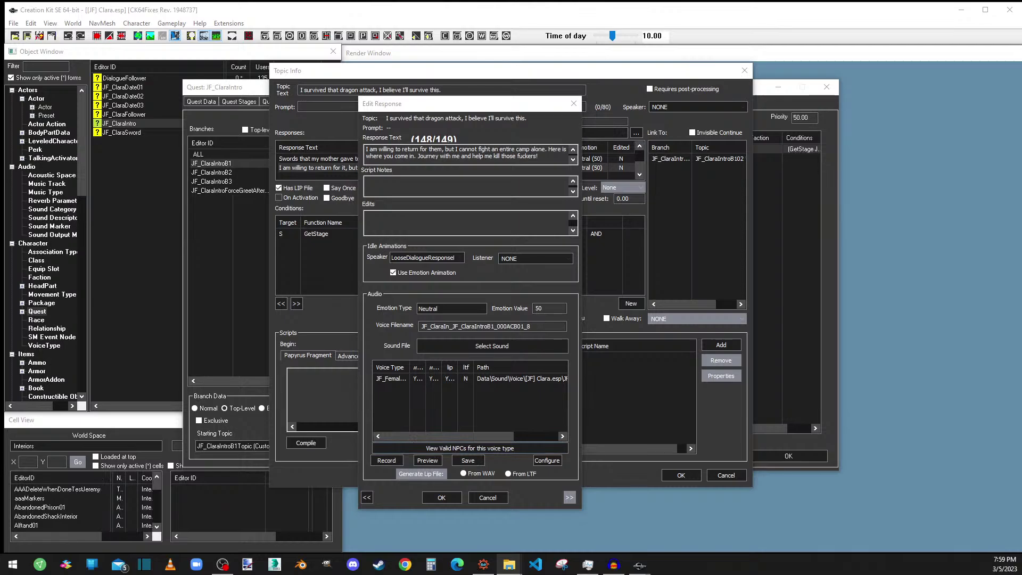
# Generate the lip file from WAV for the "I am willing to return for them" response and accept the response, topic info and quest changes
pyautogui.click(538, 379)
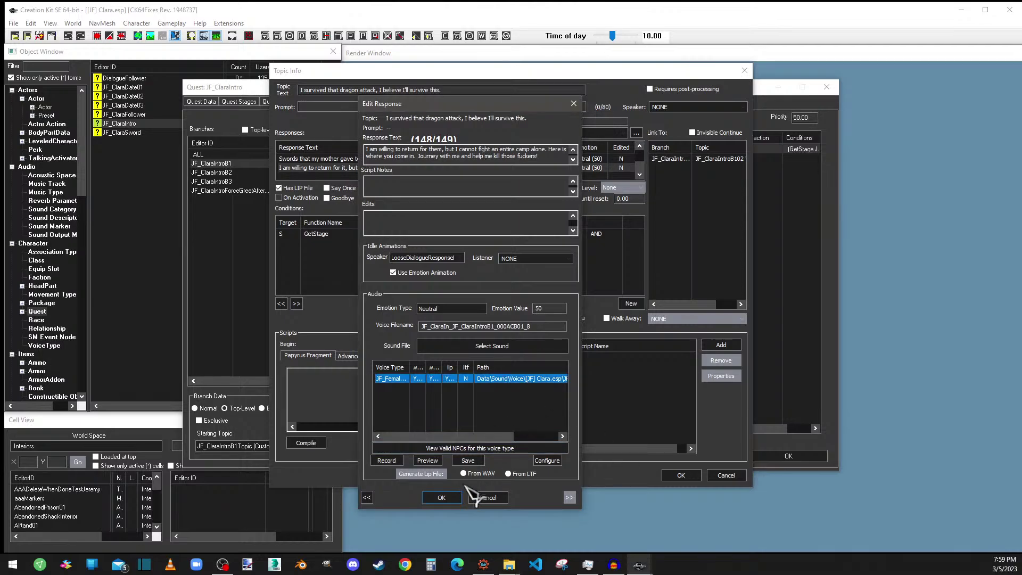
pyautogui.click(435, 476)
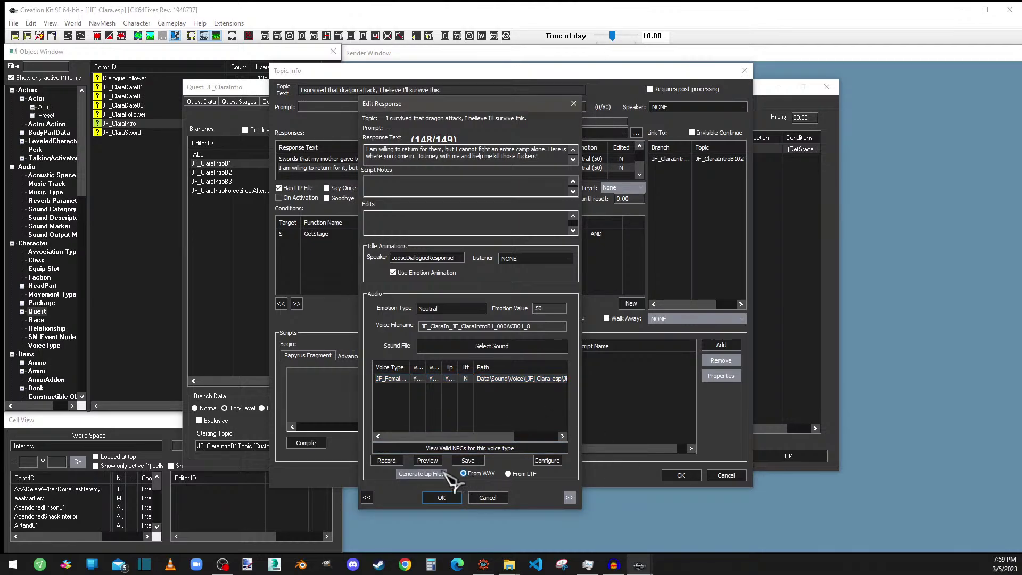
pyautogui.click(443, 498)
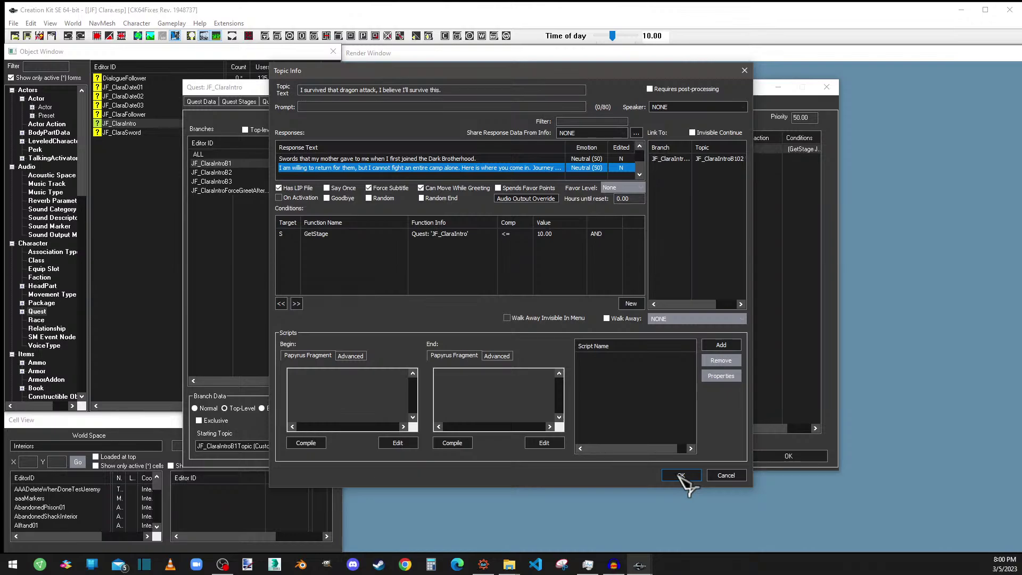
pyautogui.click(681, 475)
pyautogui.click(771, 458)
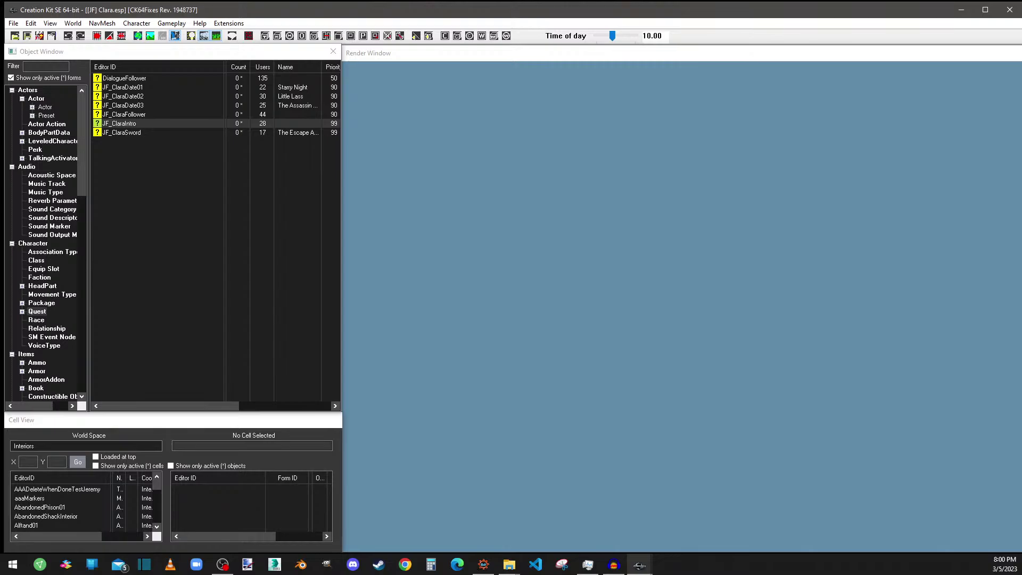
# Reopen the JF_ClaraIntro quest and open the "Hmm, we'll see" info of topic JF_ClaraIntroB101 in branch JF_ClaraIntroB1
pyautogui.hotkey('alt', 'Tab')
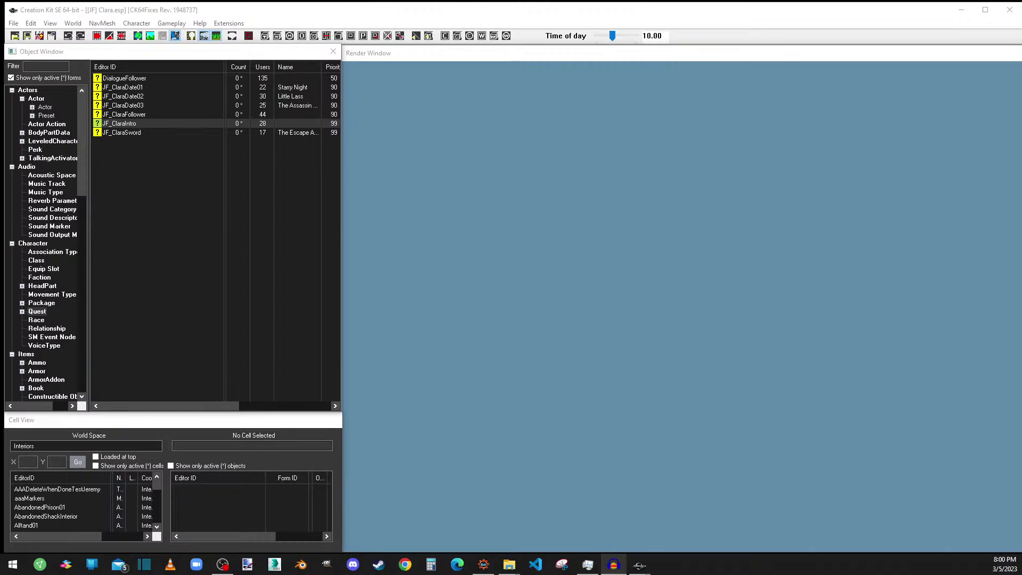
pyautogui.hotkey('alt', 'Tab')
pyautogui.doubleClick(133, 123)
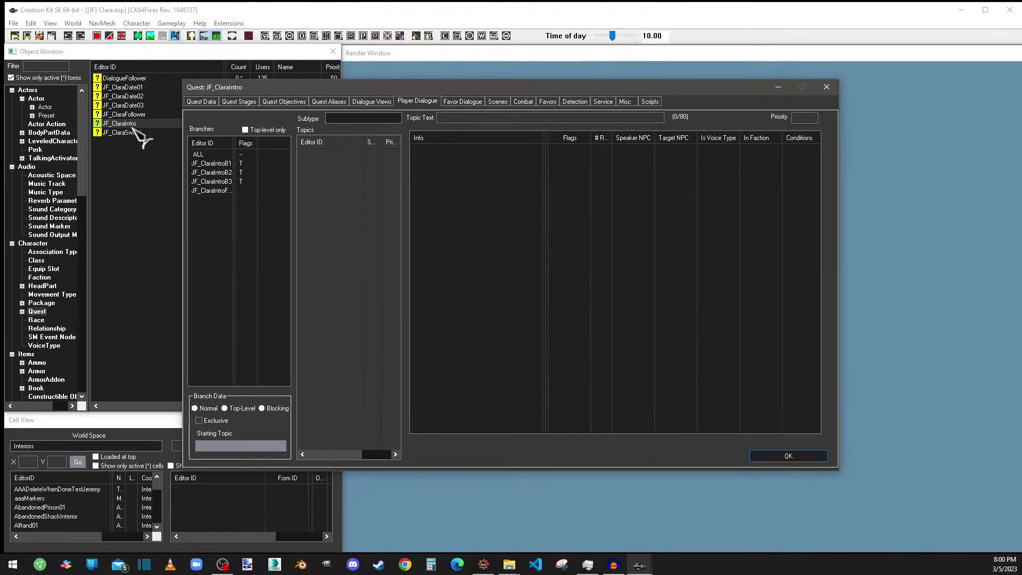
pyautogui.click(223, 191)
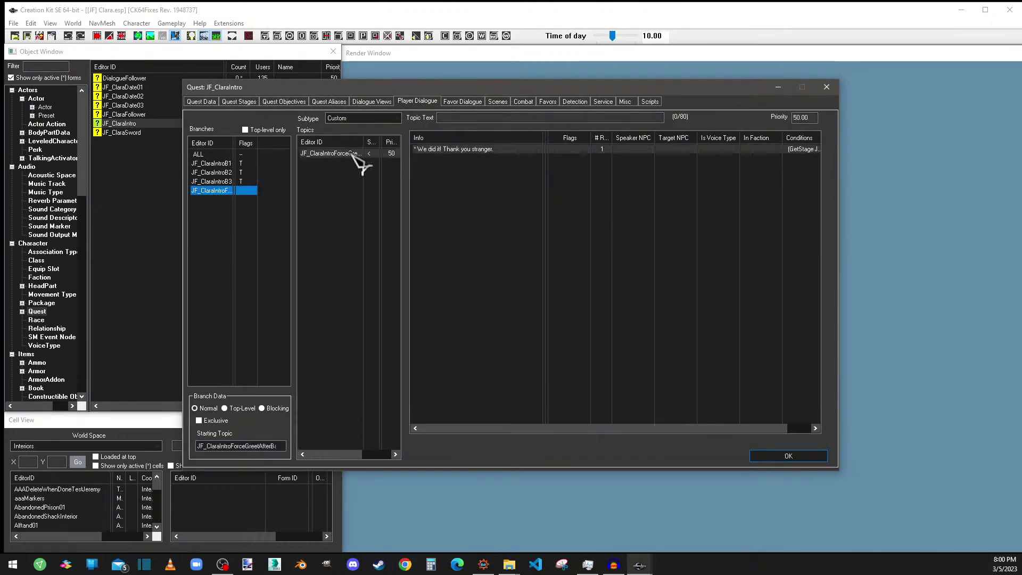
pyautogui.click(228, 163)
pyautogui.click(353, 171)
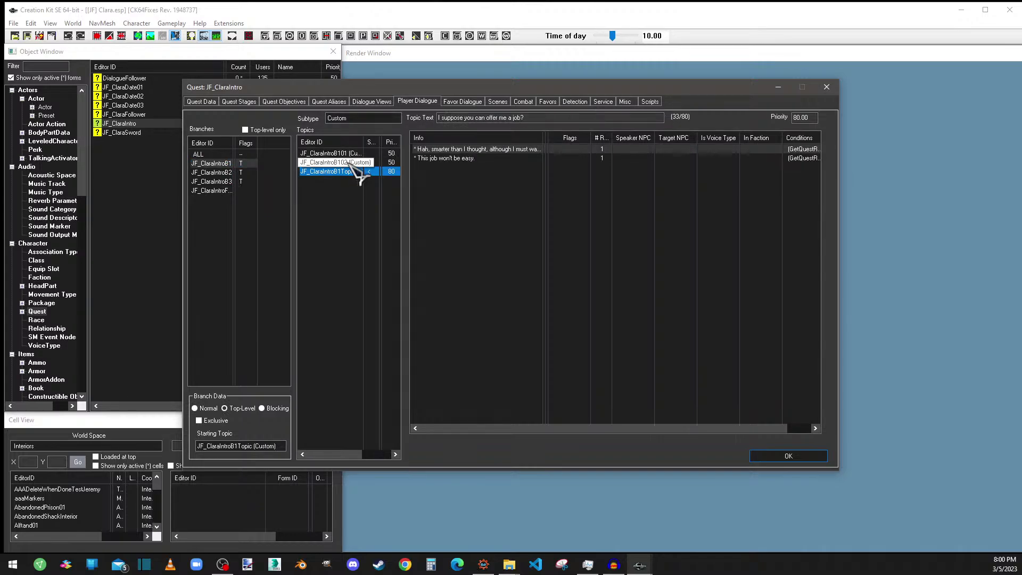
pyautogui.click(354, 154)
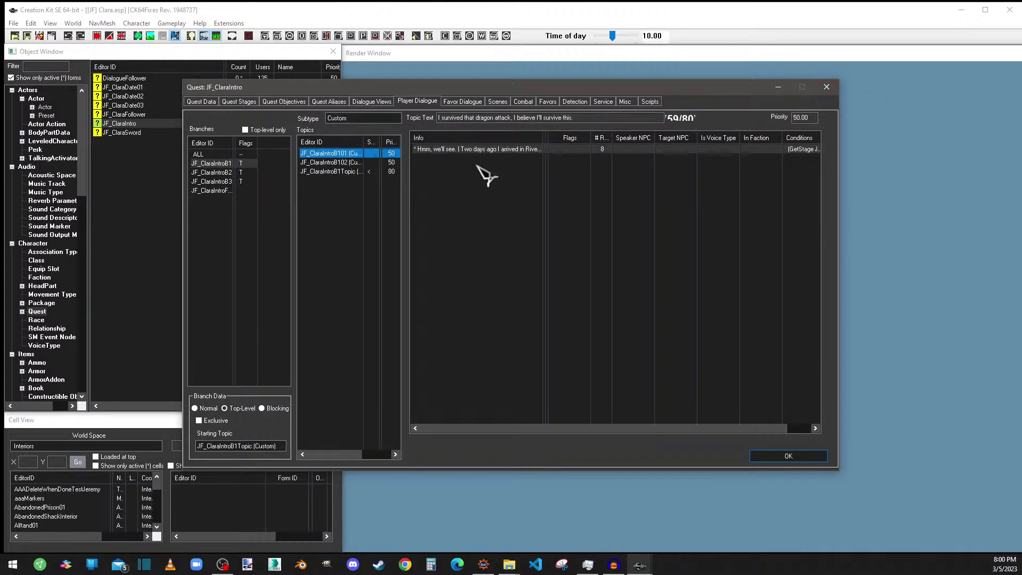
pyautogui.doubleClick(498, 150)
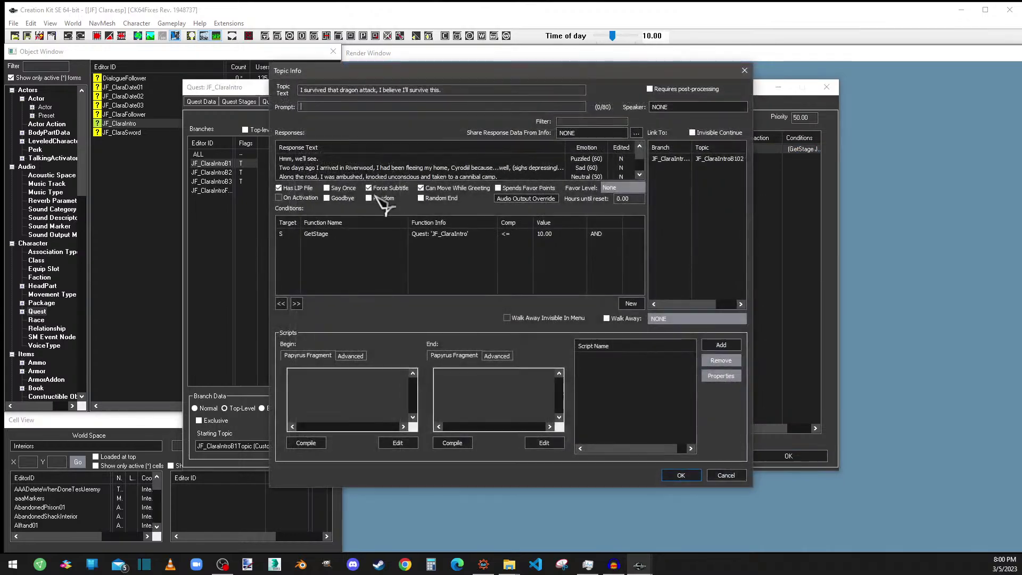
pyautogui.scroll(-2, 348, 173)
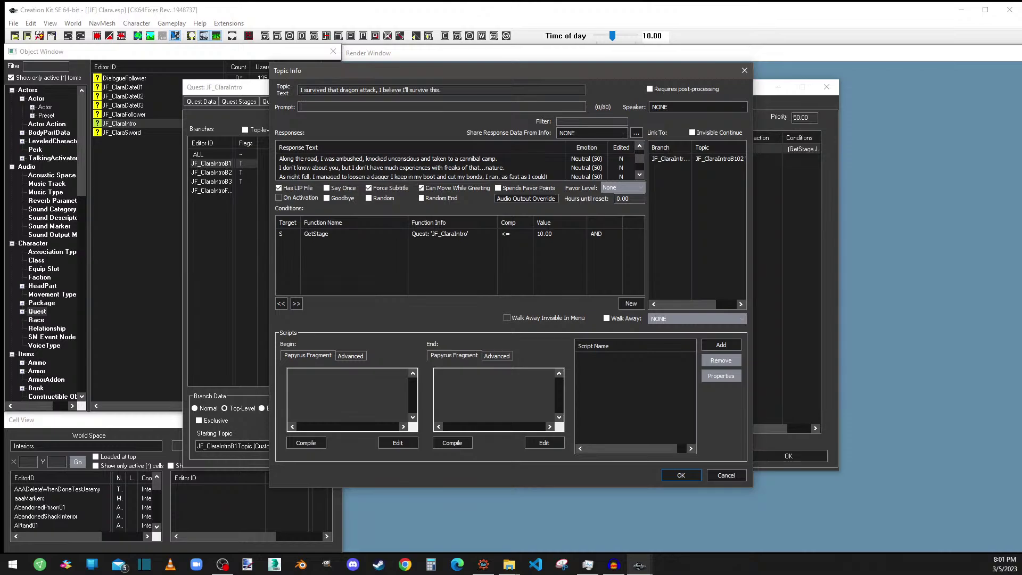
# Open the response beginning "I don't know about you" and save its voice file JF_ClaraIn_JF_ClaraIntroB1_000ACB01_4 for the listed female voice type
pyautogui.hotkey('alt', 'Tab')
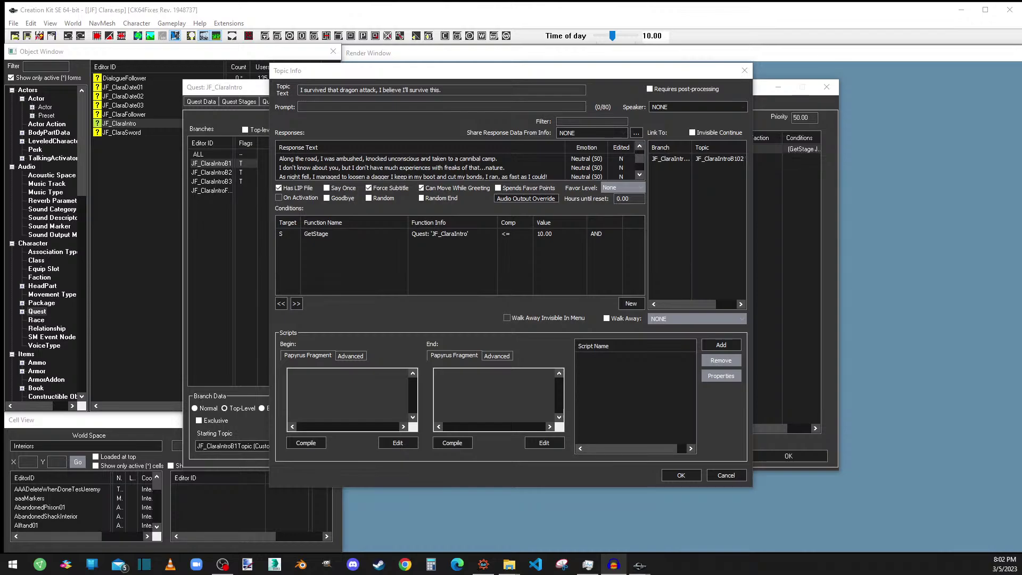
pyautogui.doubleClick(340, 168)
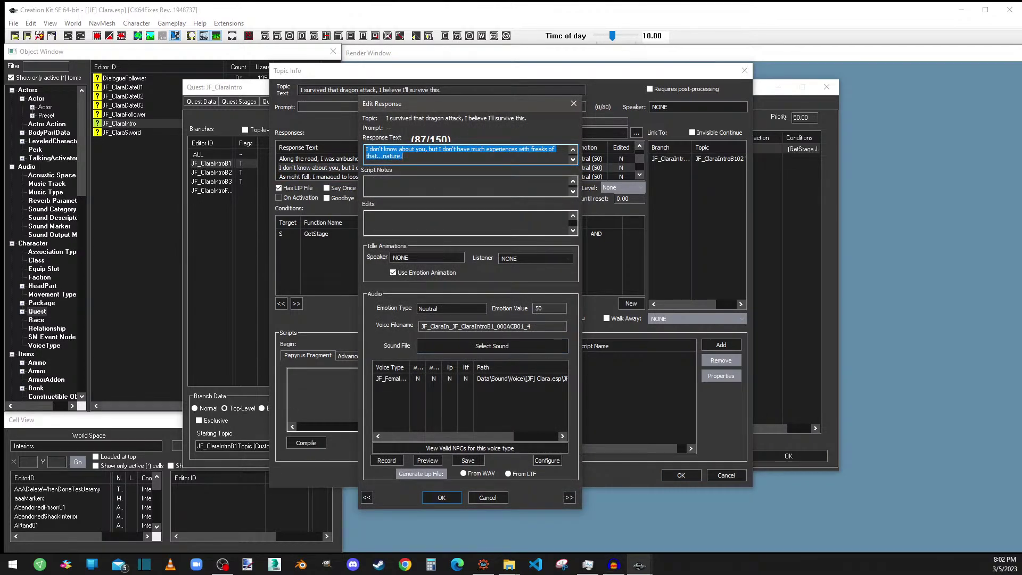
pyautogui.hotkey('alt', 'Tab')
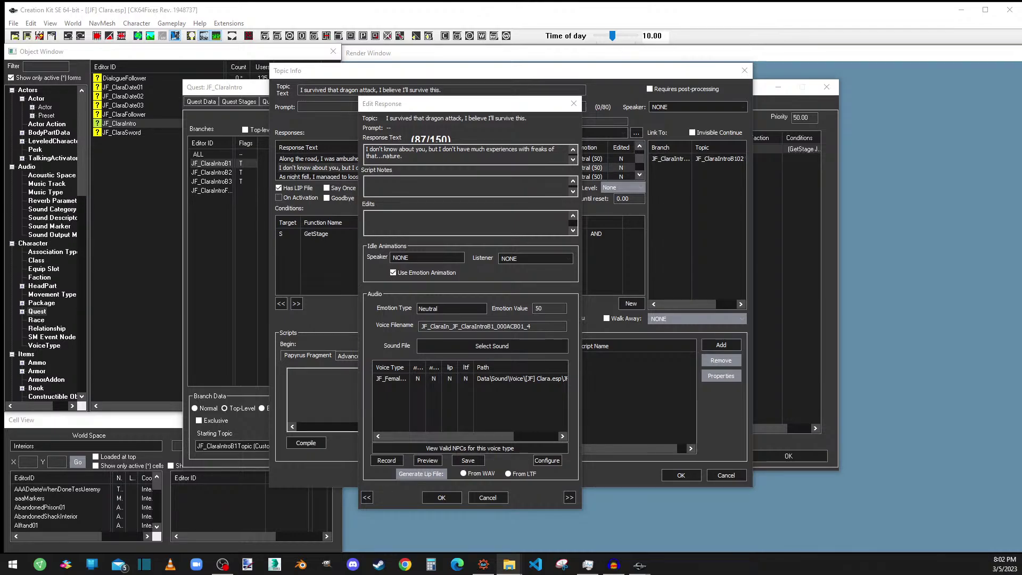
pyautogui.click(530, 379)
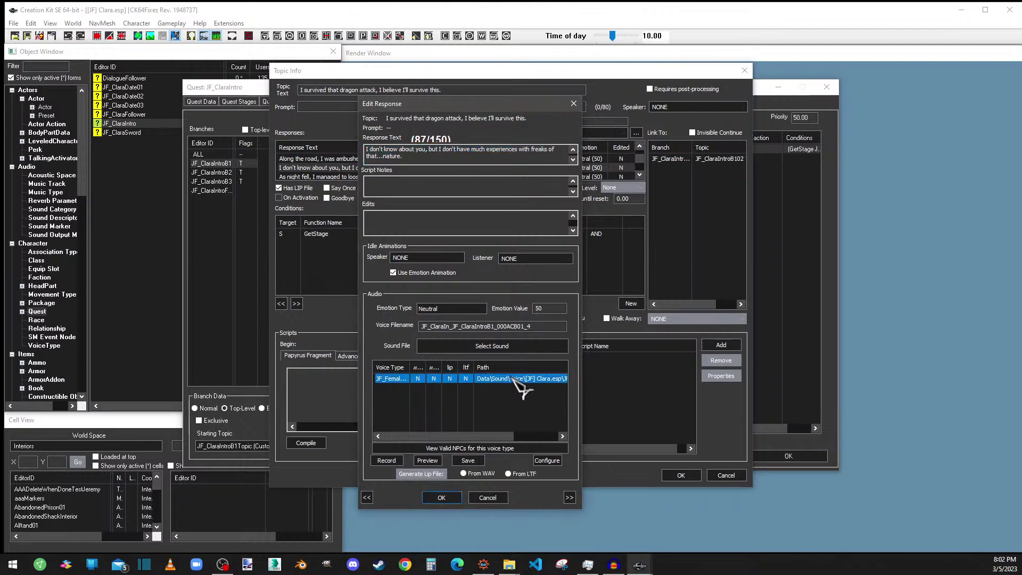
pyautogui.click(472, 462)
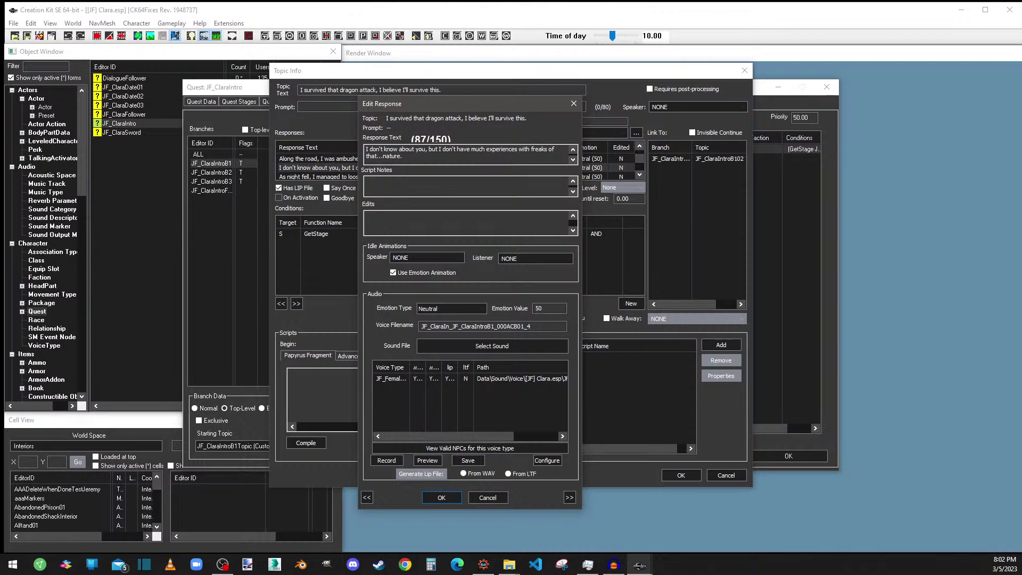
# Generate the lip file from WAV for the "I don't know about you" response and accept the response changes
pyautogui.hotkey('alt', 'Tab')
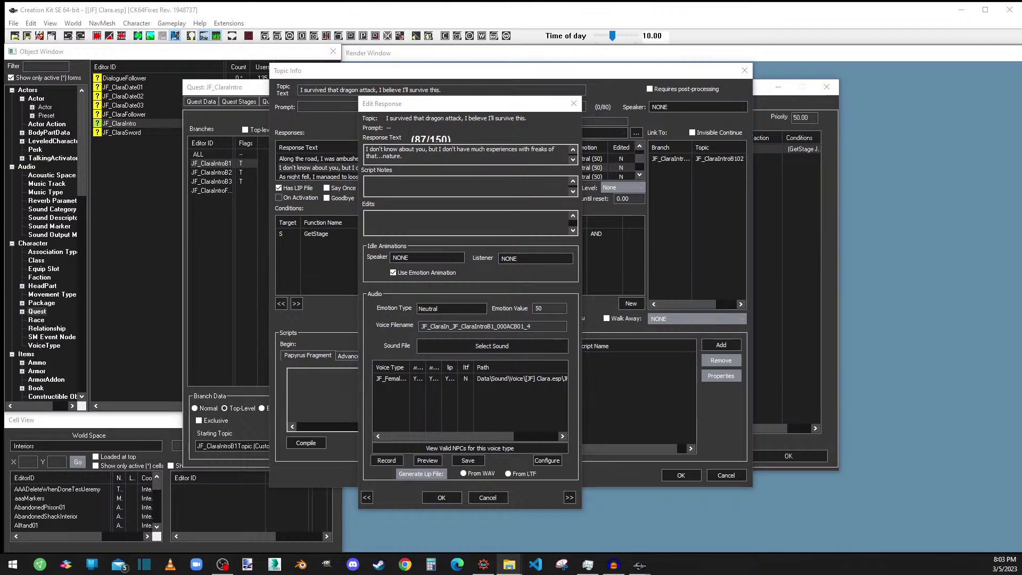
pyautogui.click(483, 380)
pyautogui.click(464, 473)
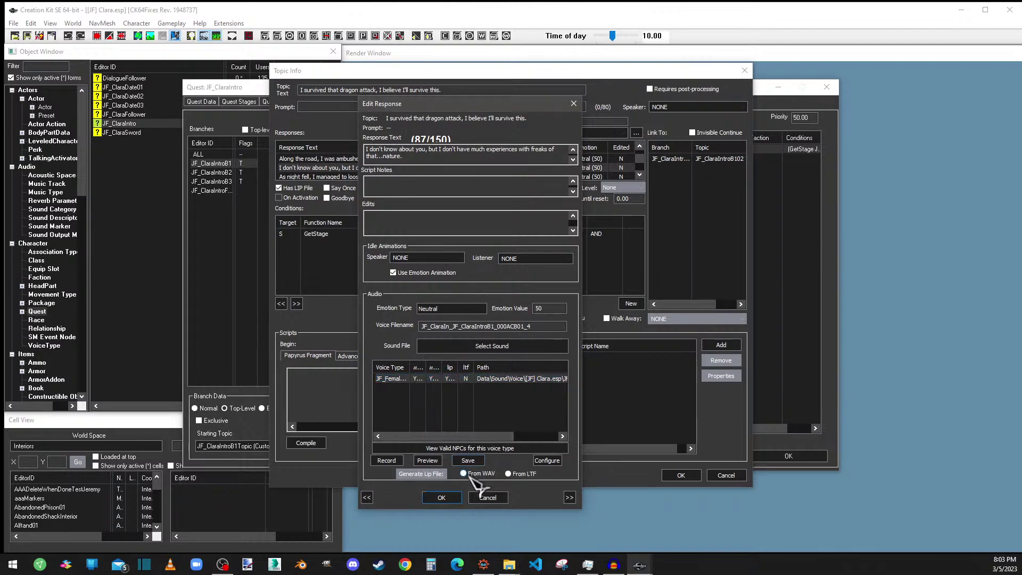
pyautogui.click(438, 474)
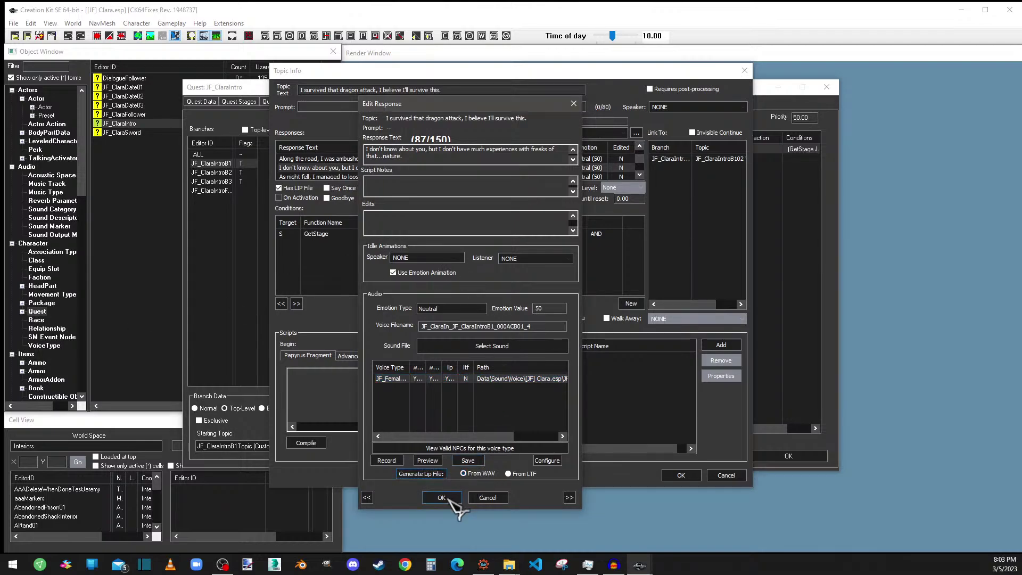
pyautogui.click(447, 499)
# Accept the topic info and quest changes and save the plugin
pyautogui.click(681, 475)
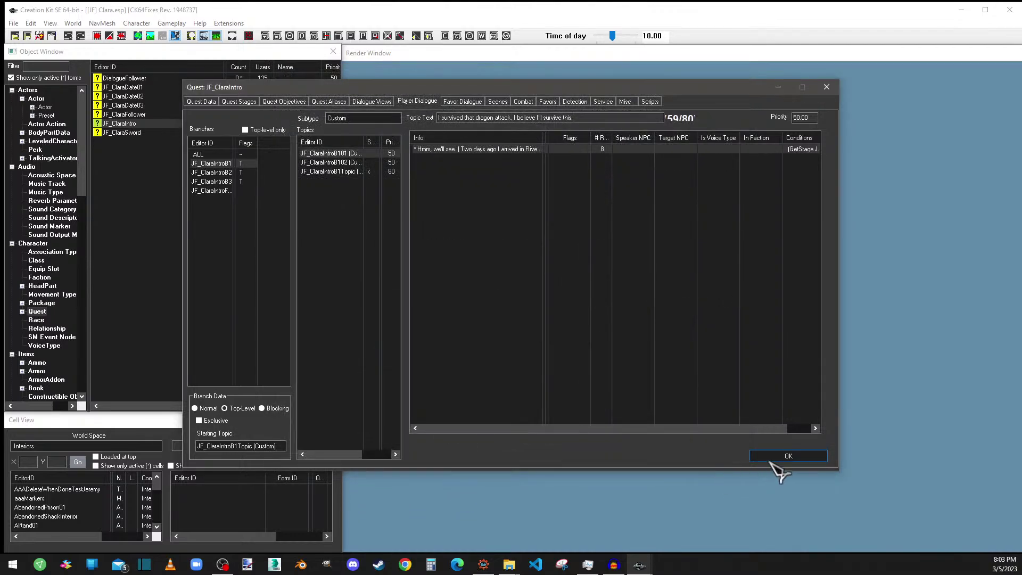
pyautogui.click(780, 457)
pyautogui.click(26, 37)
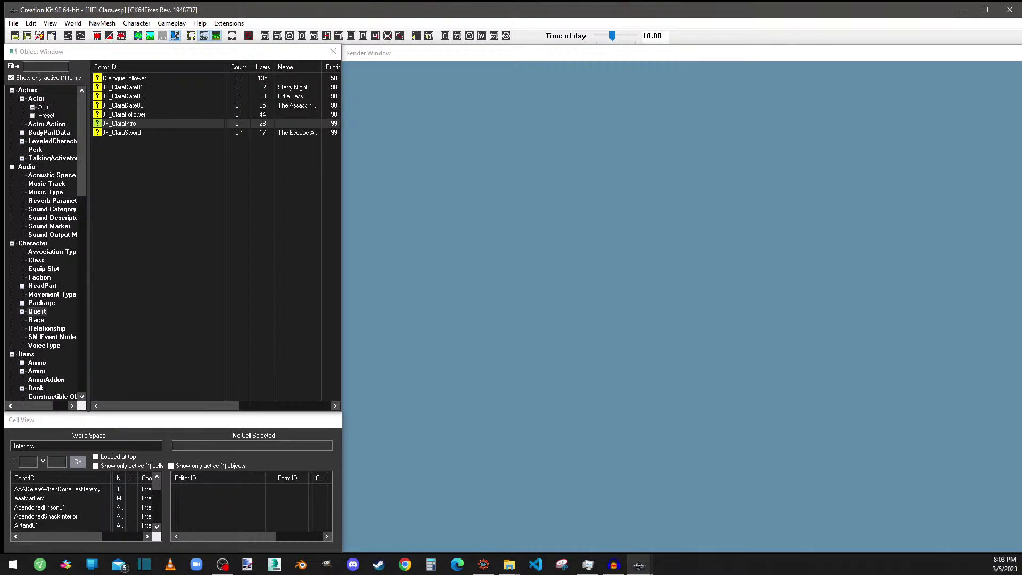
# Review the topic texts and responses of JF_ClaraIntroB1Topic, JF_ClaraIntroB101 and JF_ClaraIntroB102 in the JF_ClaraIntro quest's first branch
pyautogui.hotkey('alt', 'Tab')
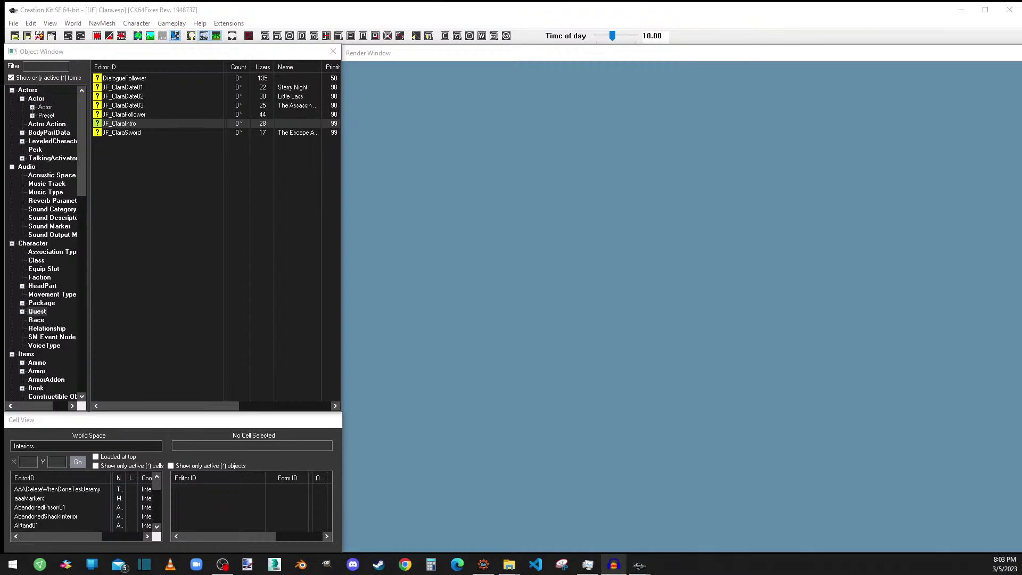
pyautogui.doubleClick(120, 124)
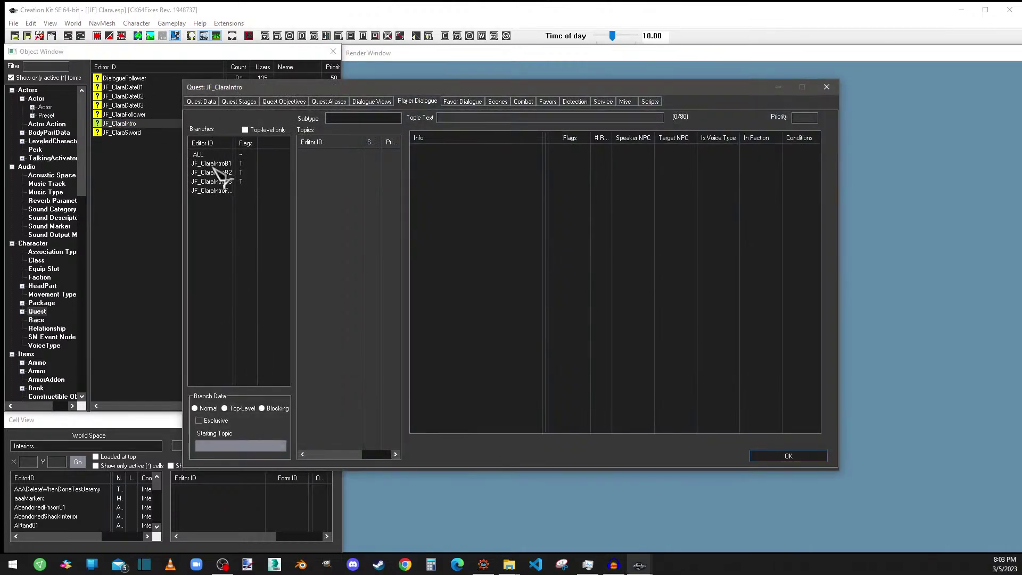
pyautogui.click(213, 164)
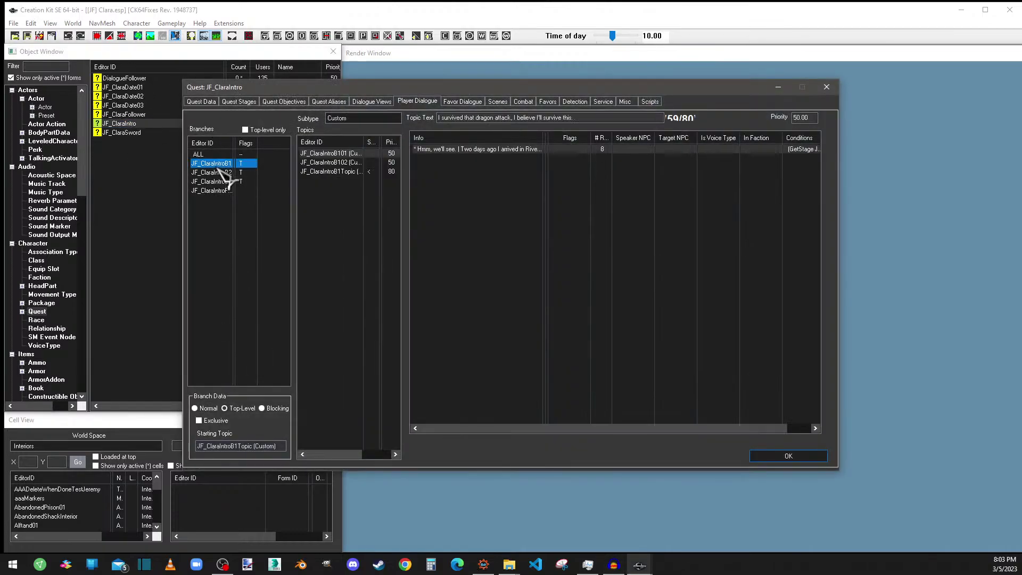
pyautogui.click(353, 171)
pyautogui.doubleClick(463, 150)
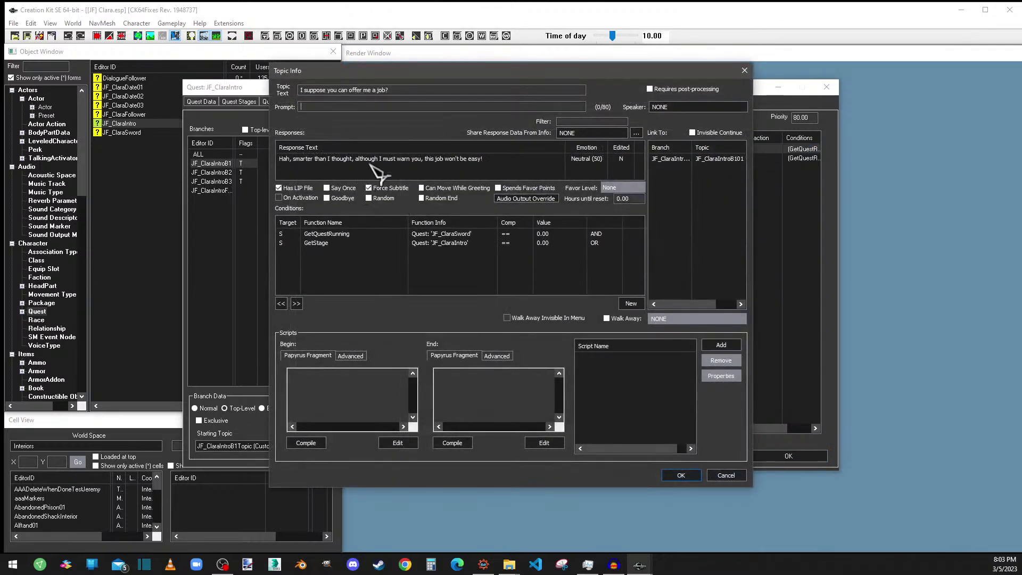
pyautogui.click(681, 476)
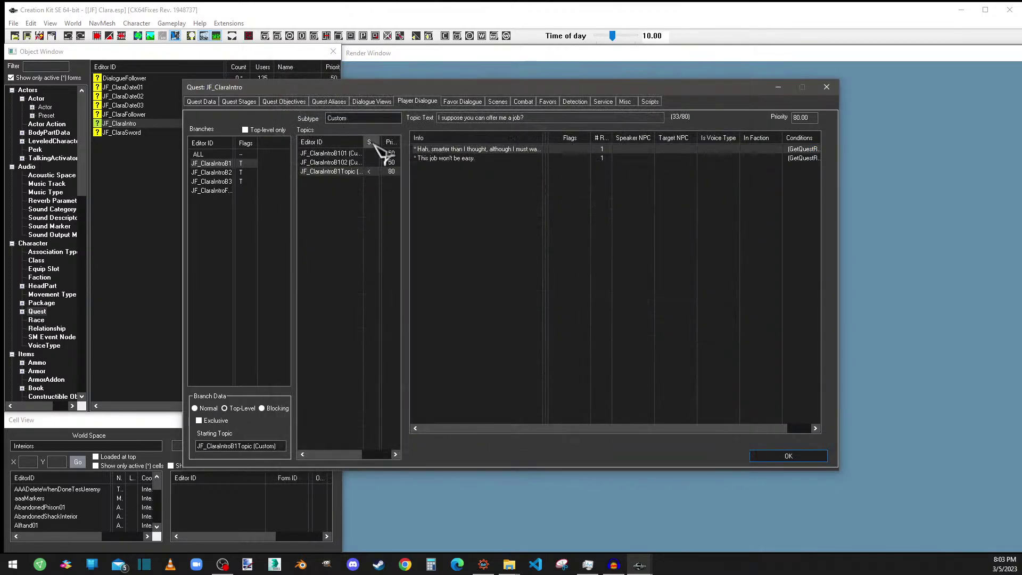
pyautogui.click(354, 153)
pyautogui.doubleClick(457, 152)
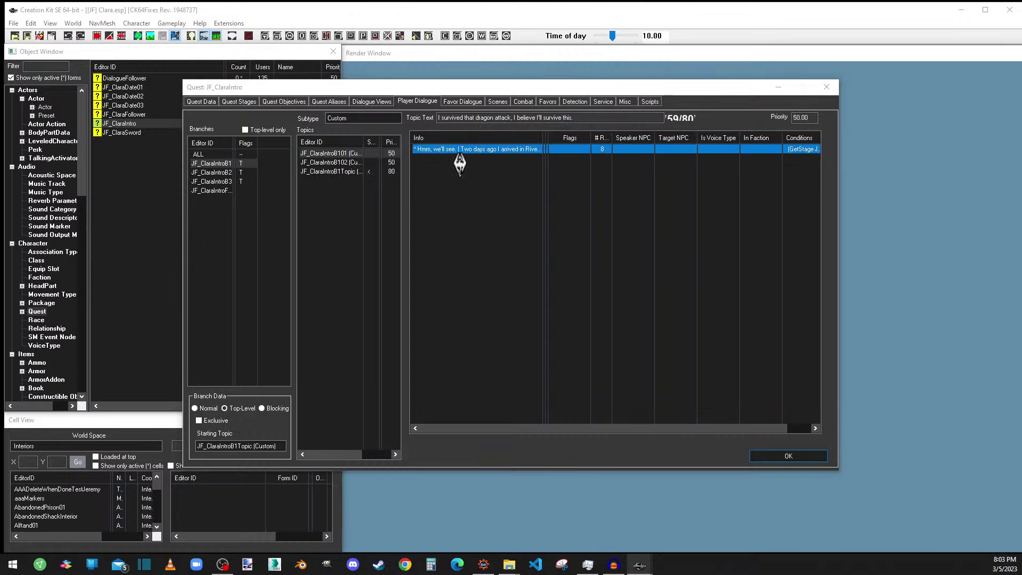
pyautogui.click(302, 159)
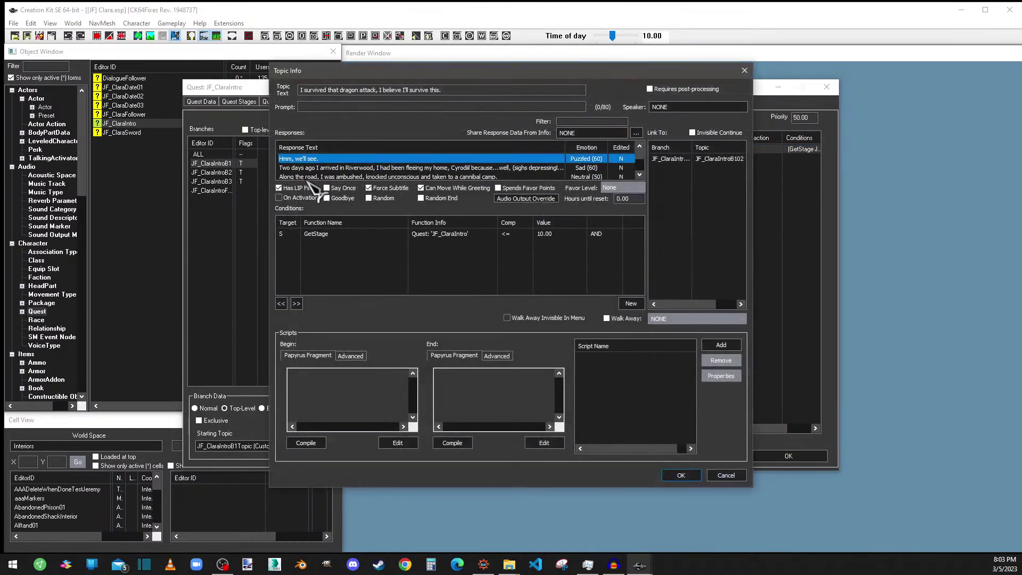
pyautogui.scroll(-5, 326, 170)
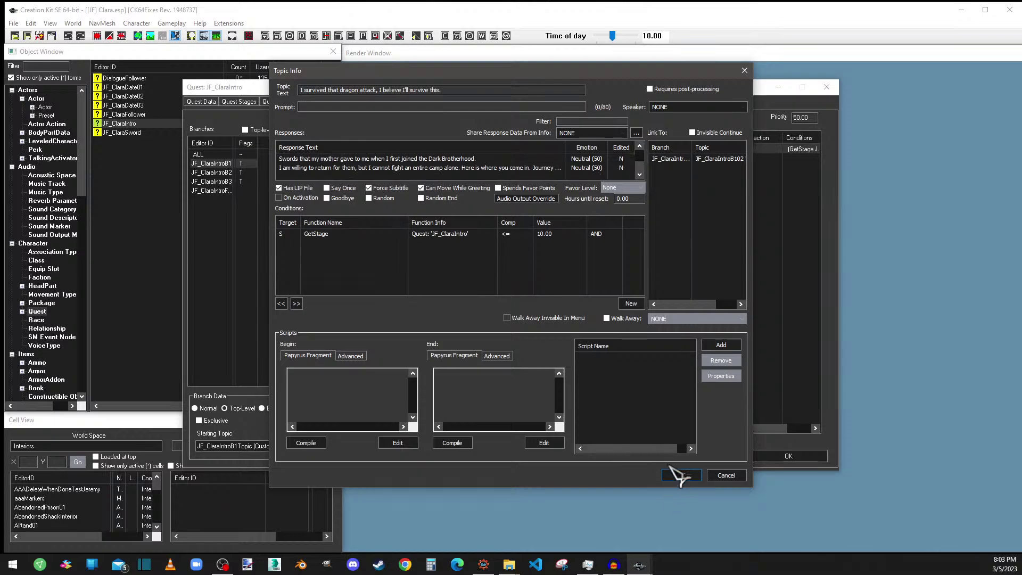
pyautogui.click(681, 476)
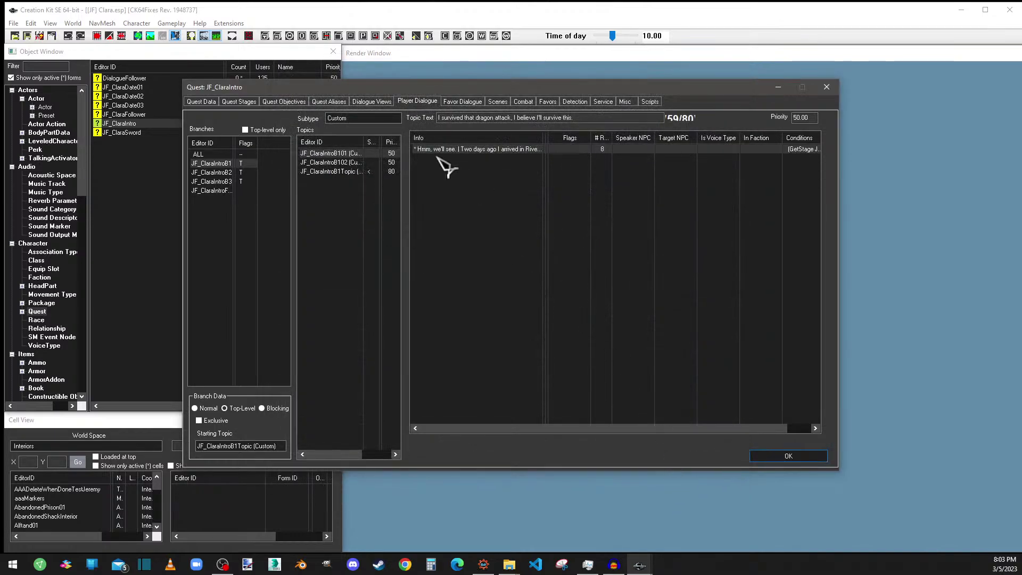
pyautogui.click(350, 162)
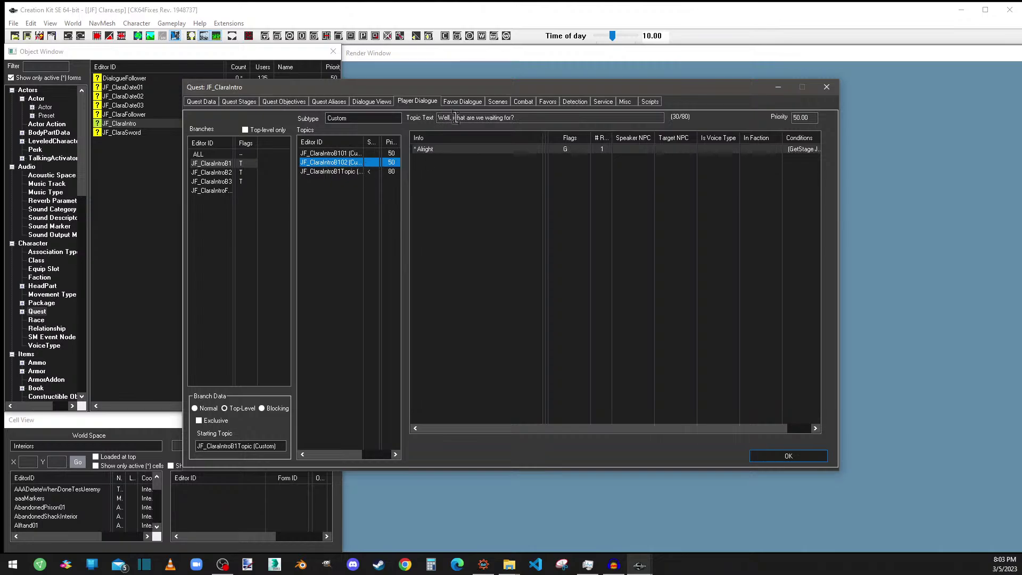
pyautogui.moveTo(514, 118); pyautogui.dragTo(413, 125)
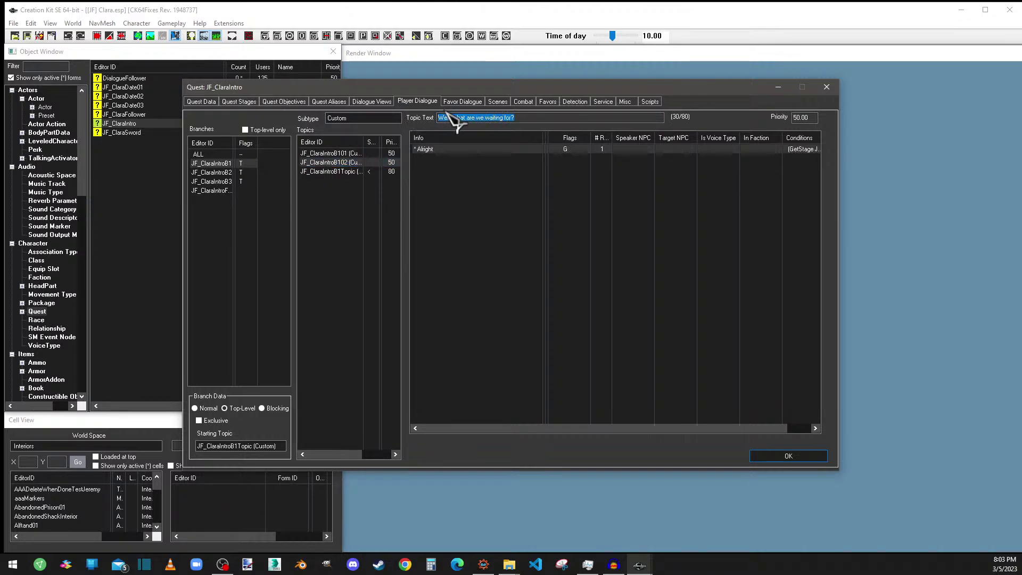
pyautogui.click(347, 154)
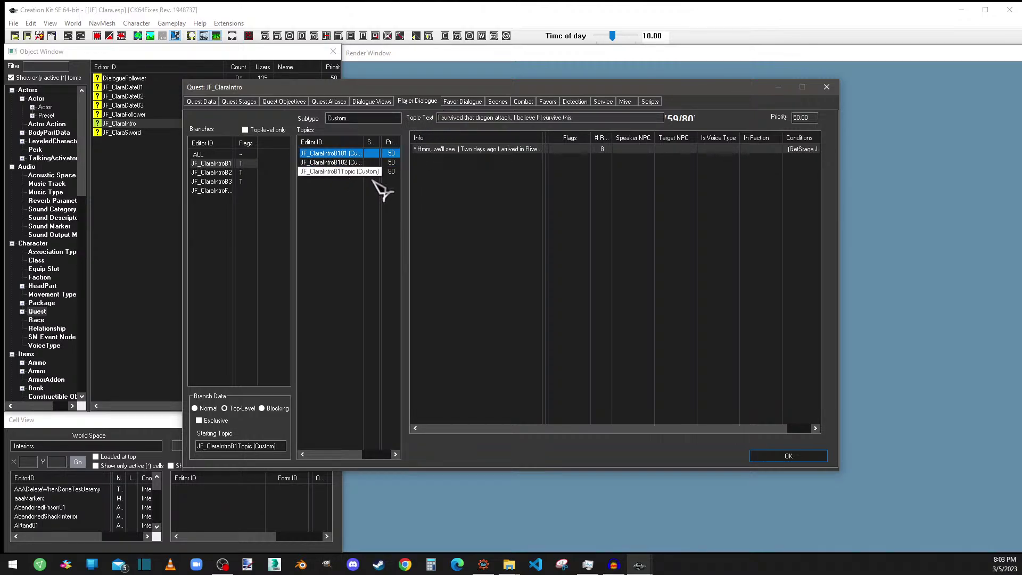
# Close the JF_ClaraIntro quest with its changes accepted and save the plugin again
pyautogui.click(789, 456)
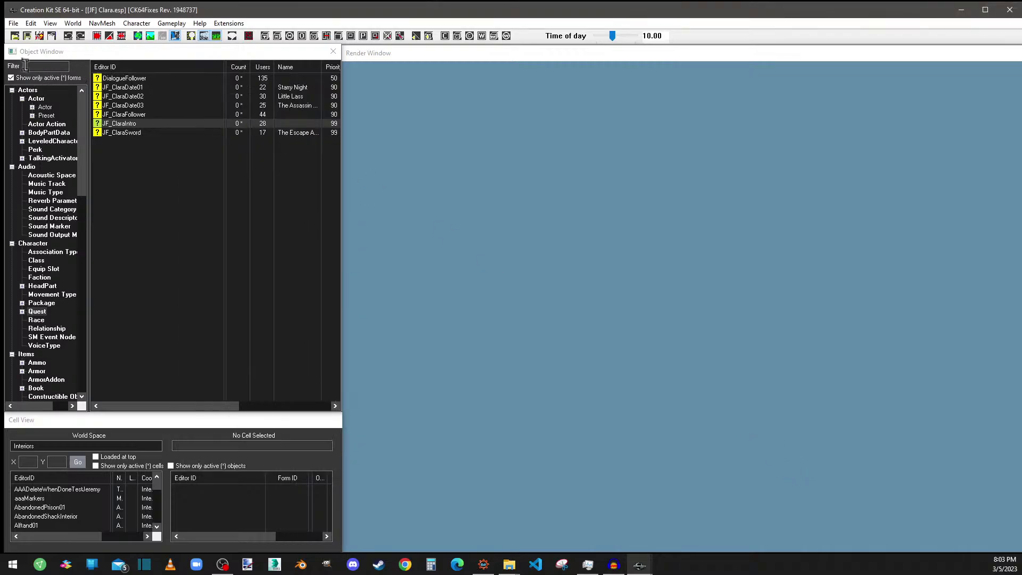
pyautogui.click(27, 37)
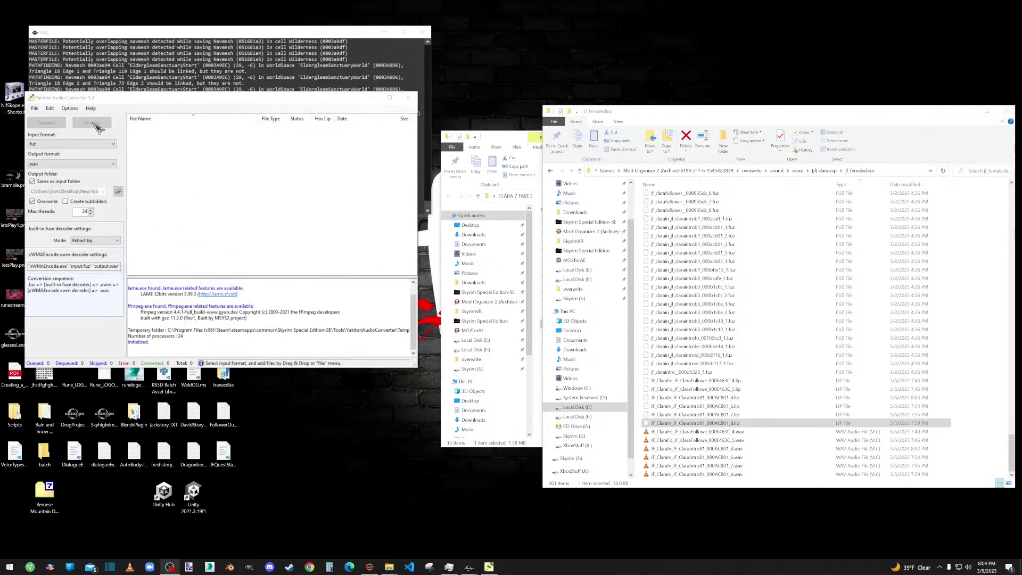
# Set the audio converter's input format to .wav and its output format to .fuz
pyautogui.click(53, 153)
pyautogui.click(48, 145)
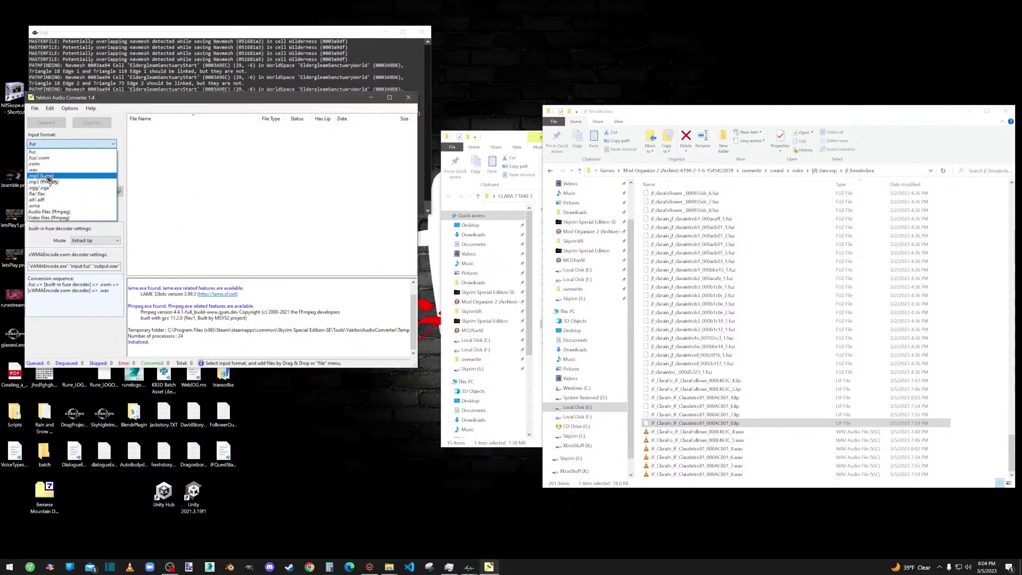
pyautogui.click(47, 170)
pyautogui.click(51, 164)
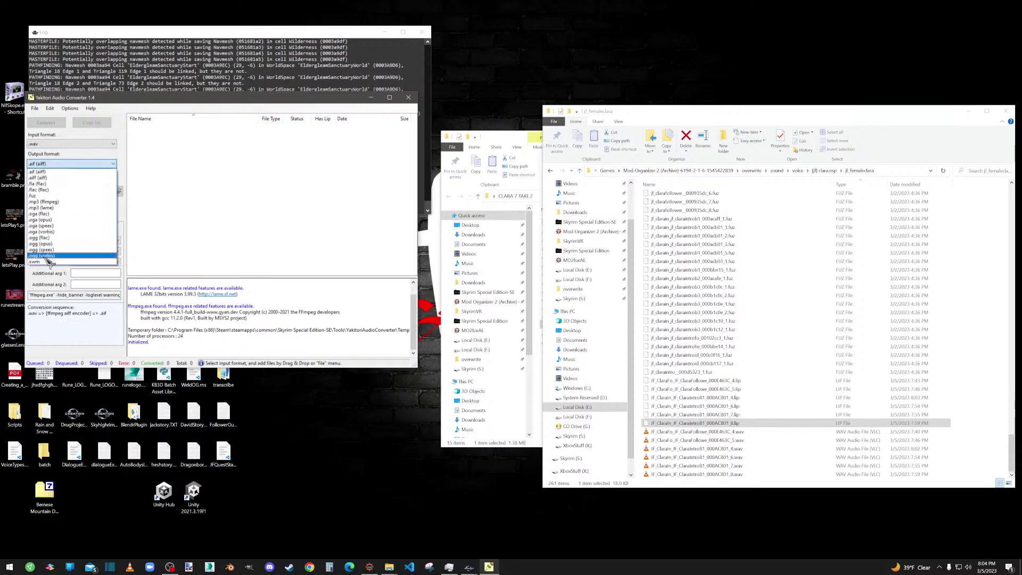
pyautogui.click(46, 199)
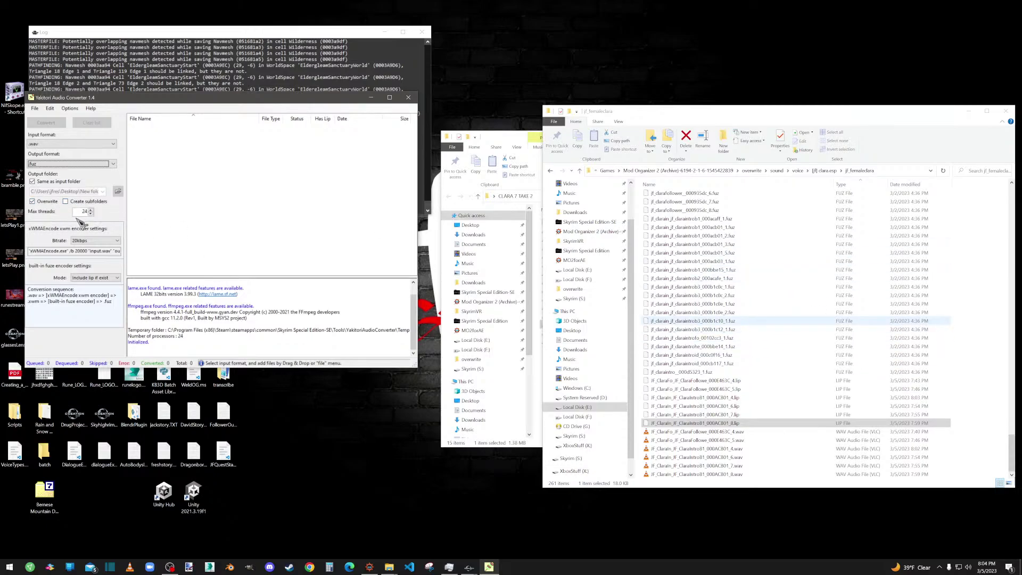
pyautogui.doubleClick(84, 212)
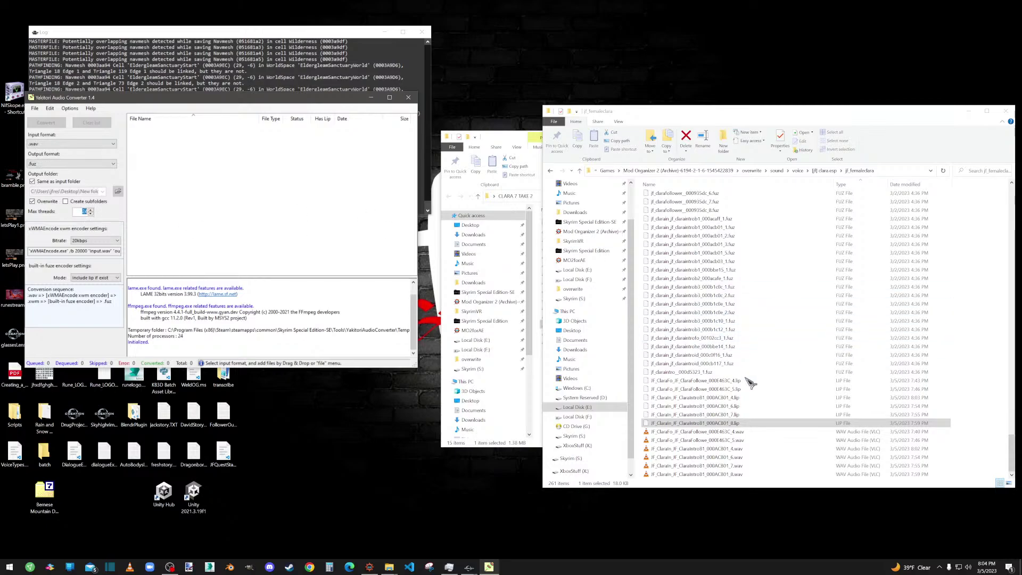
# Queue the six WAV files from the jf_femaleclara folder in the converter and convert them to FUZ
pyautogui.click(972, 445)
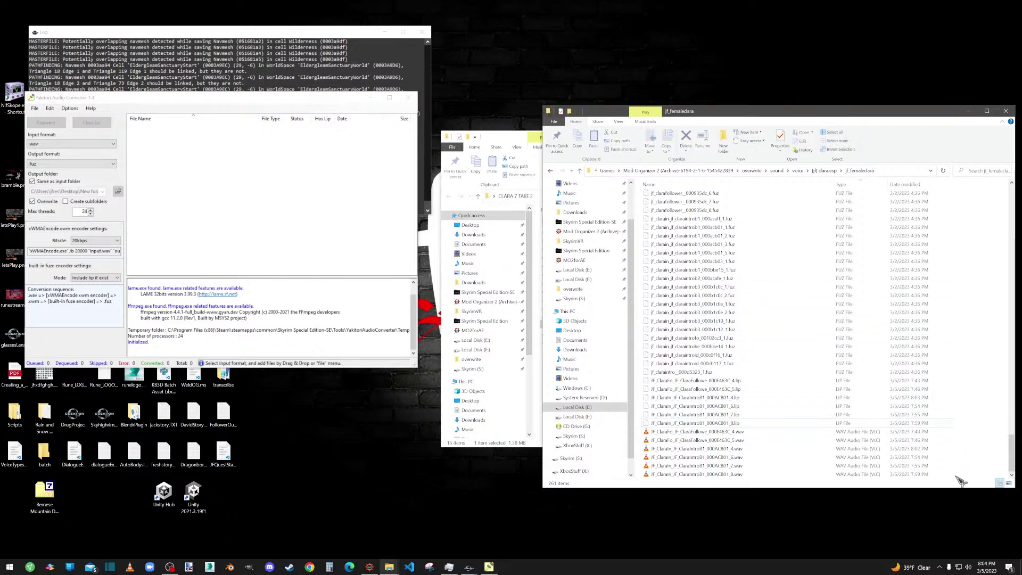
pyautogui.moveTo(954, 476); pyautogui.dragTo(301, 216)
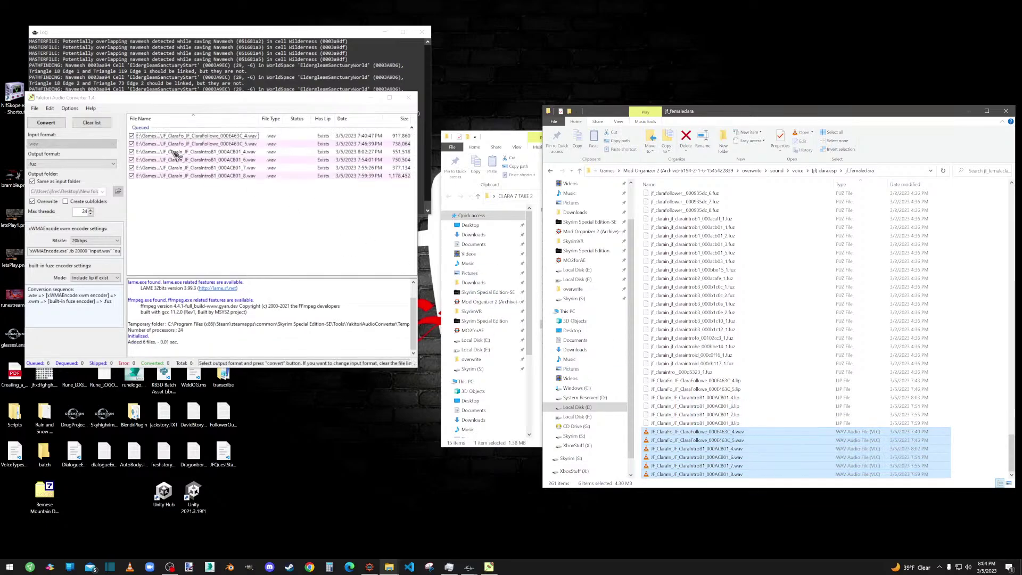
pyautogui.click(48, 123)
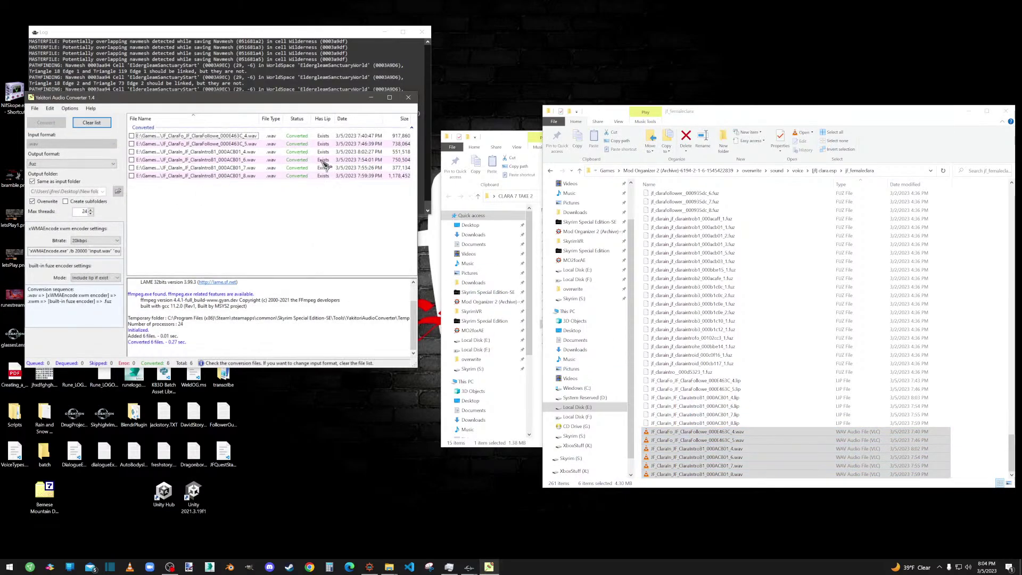
pyautogui.scroll(-2, 748, 445)
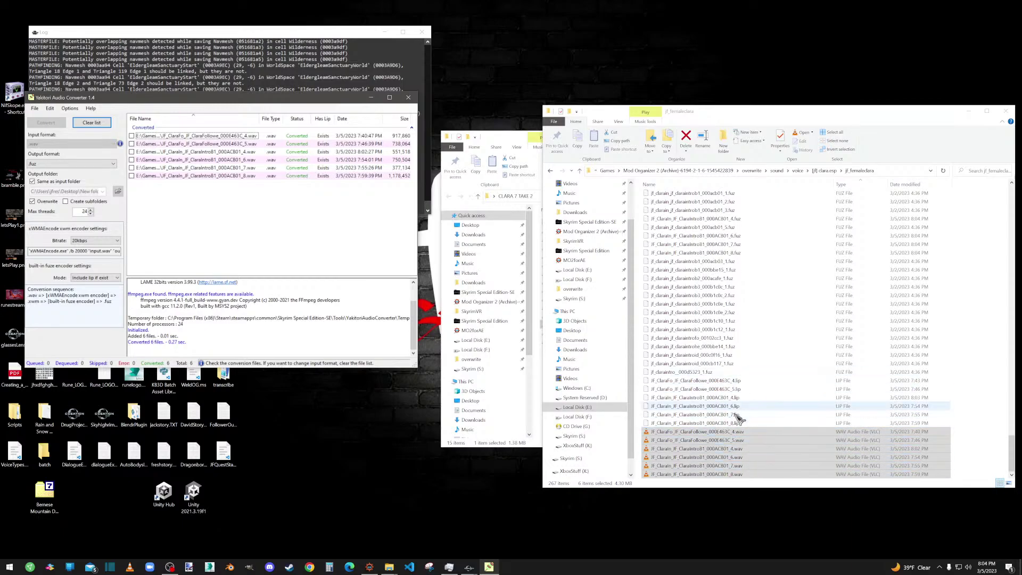
# Clear the converter's file list and close the audio converter
pyautogui.click(92, 122)
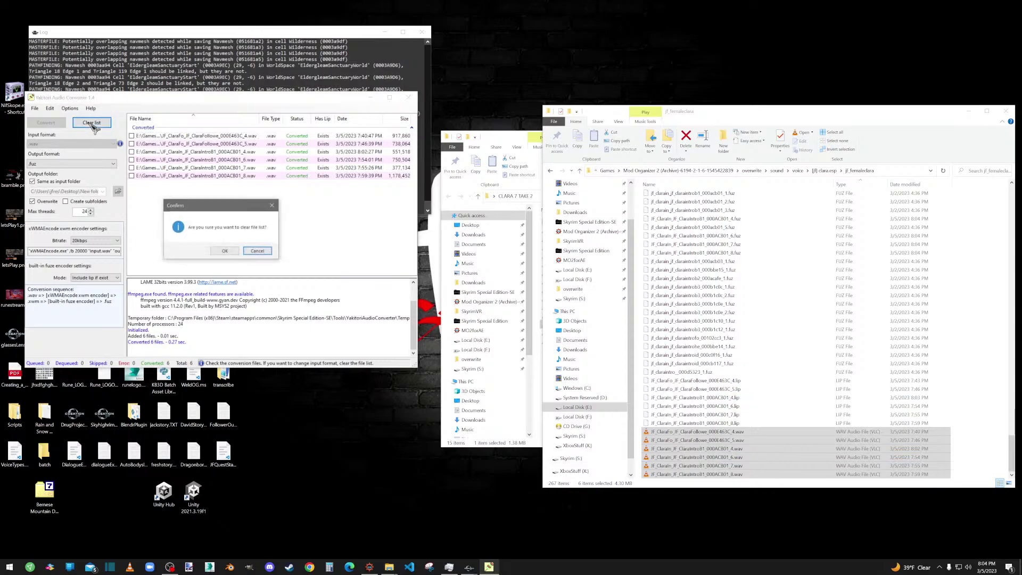
pyautogui.click(234, 251)
pyautogui.click(403, 98)
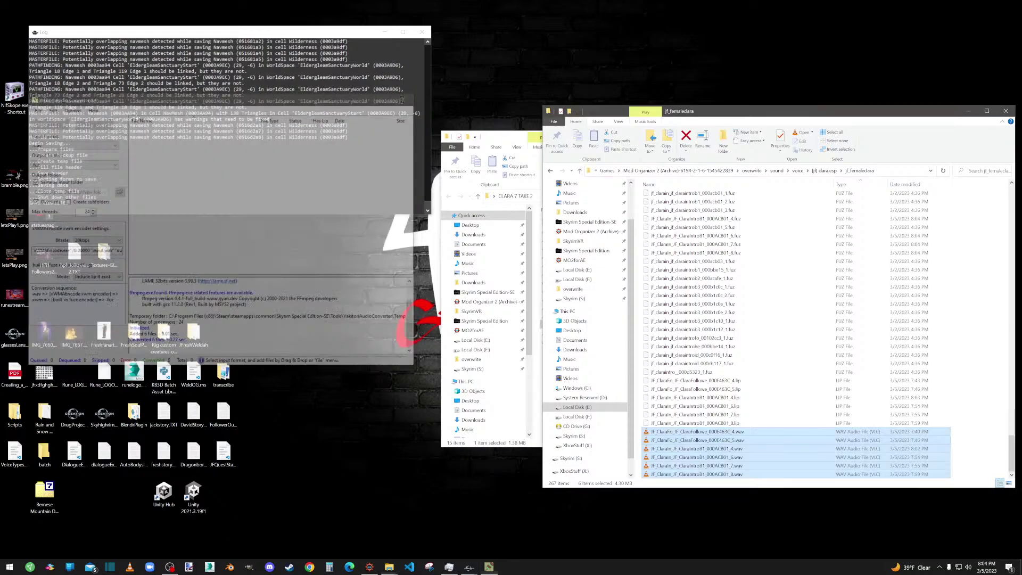
# Delete the already converted WAV files and their LIP files from the jf_femaleclara folder
pyautogui.moveTo(964, 478); pyautogui.dragTo(716, 389)
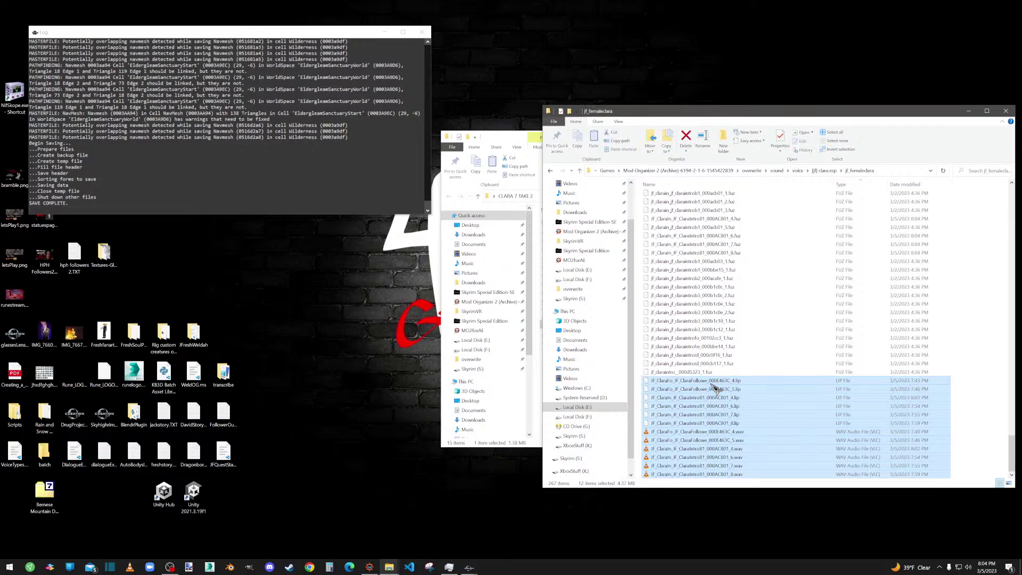
pyautogui.press('Delete')
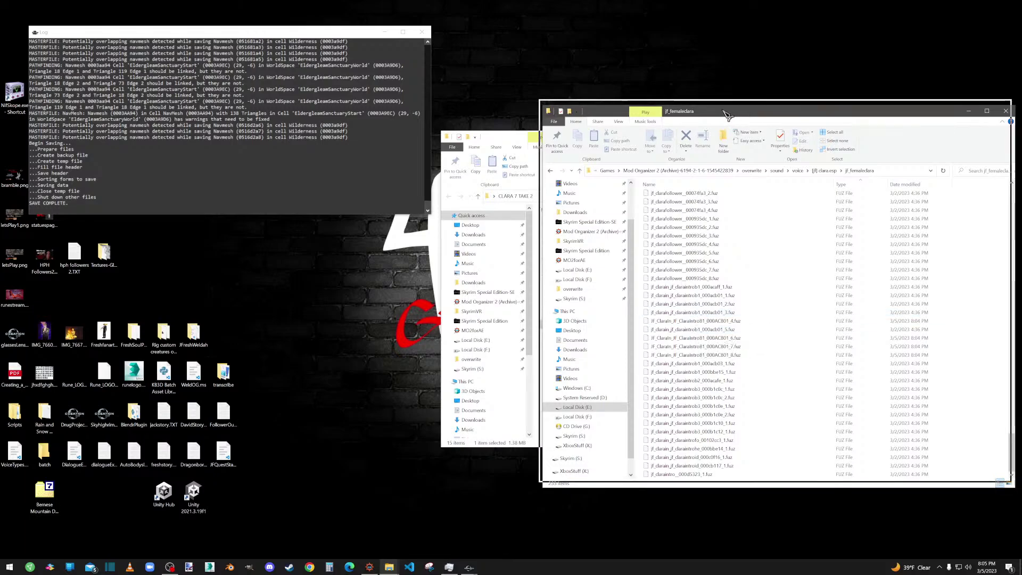
pyautogui.moveTo(733, 120); pyautogui.dragTo(729, 115)
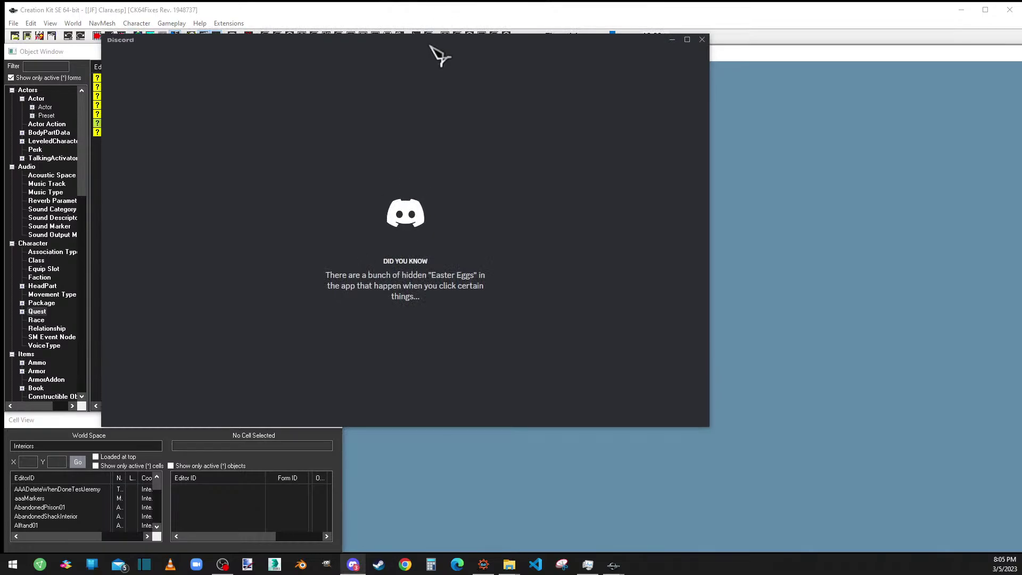
# In Creation Kit, inspect the "So listen, I was thinking" topic info in the JF_ClaraDate01 quest's top-level branch
pyautogui.moveTo(431, 42); pyautogui.dragTo(0, 165)
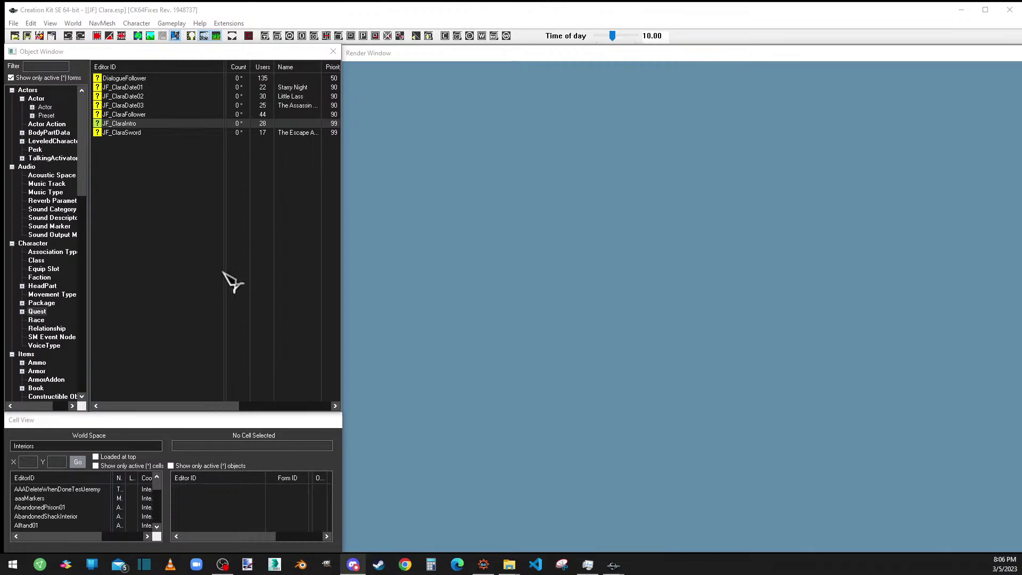
pyautogui.click(145, 106)
pyautogui.doubleClick(139, 88)
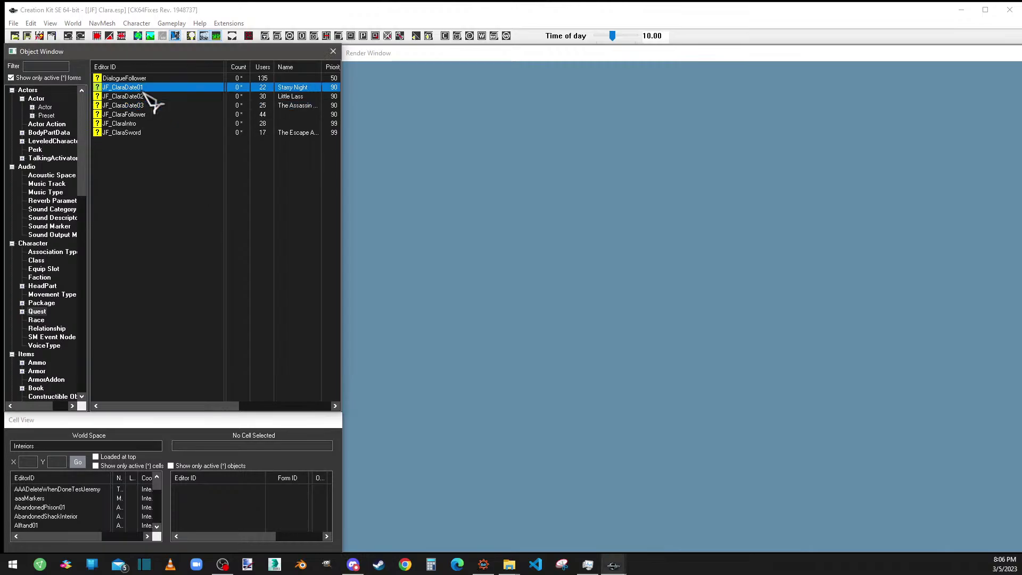
pyautogui.click(213, 163)
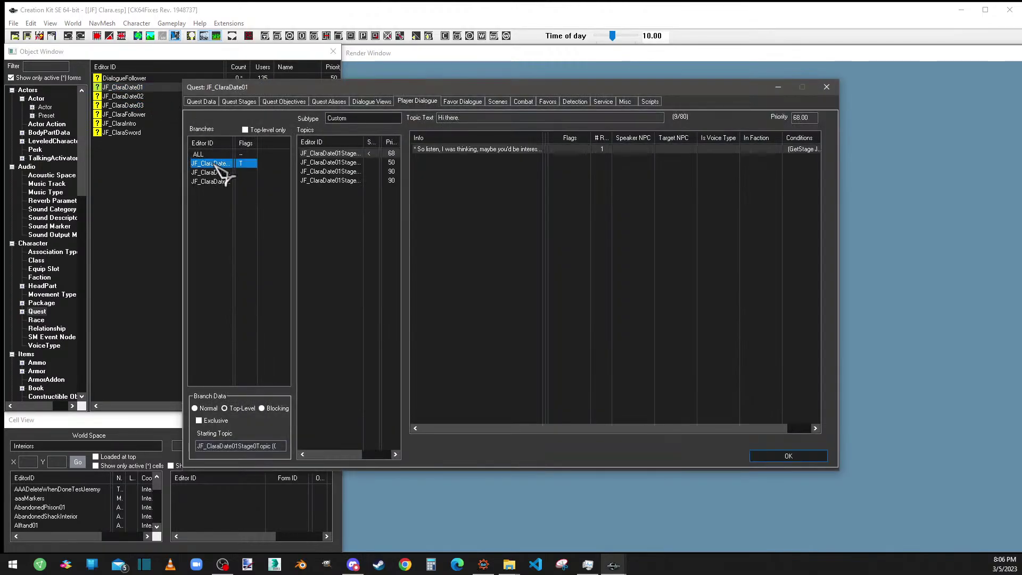
pyautogui.click(362, 155)
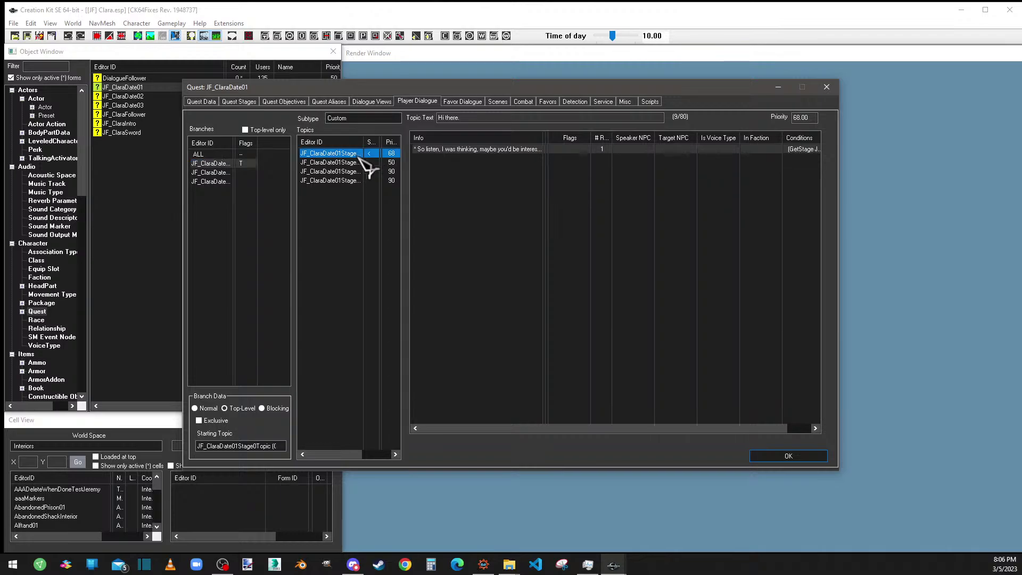
pyautogui.doubleClick(423, 150)
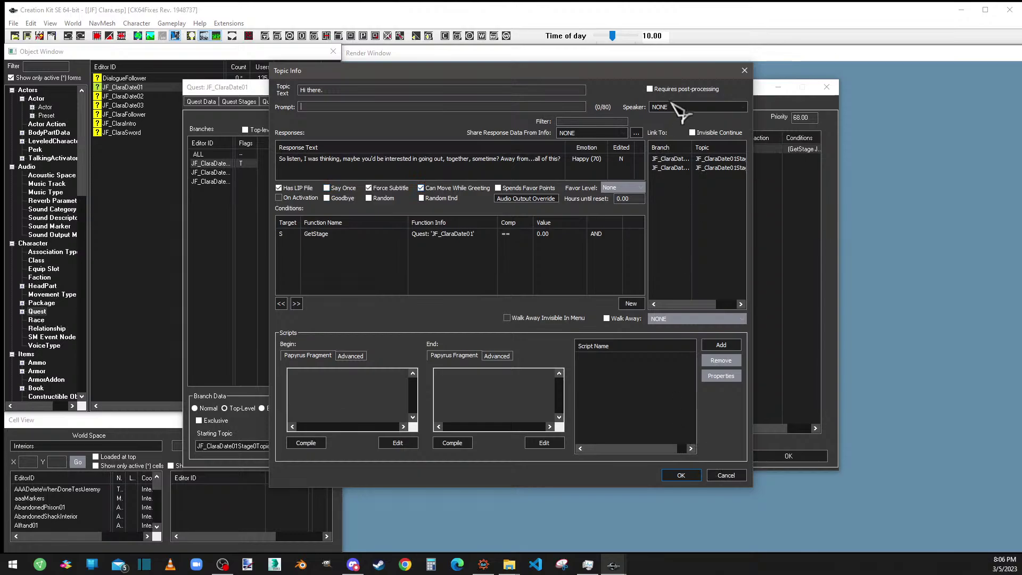
pyautogui.click(682, 475)
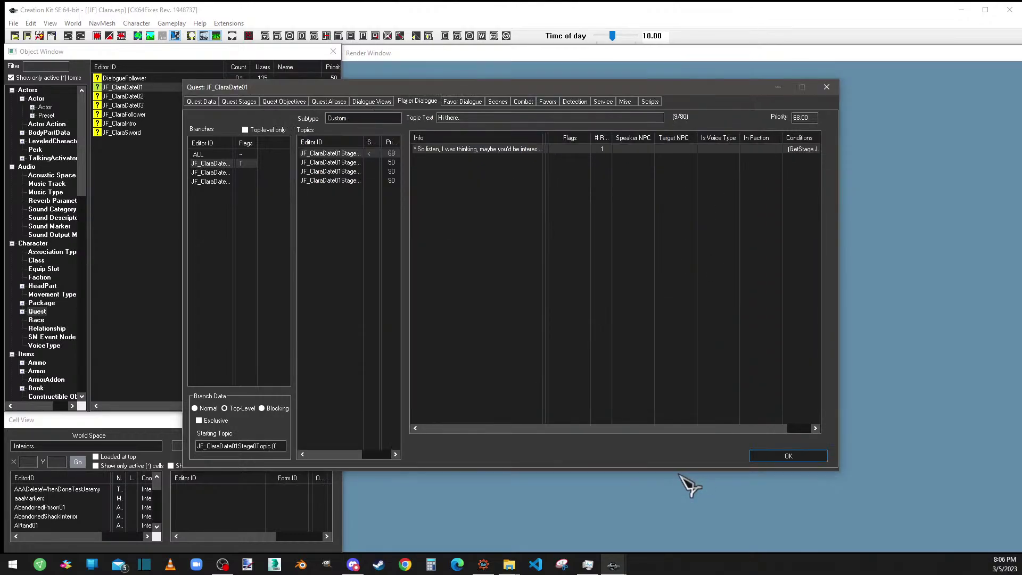
# Review the JF_ClaraDate01Stage20 and JF_ClaraDate01Stage40 branches with their full names shown and close the quest
pyautogui.click(356, 155)
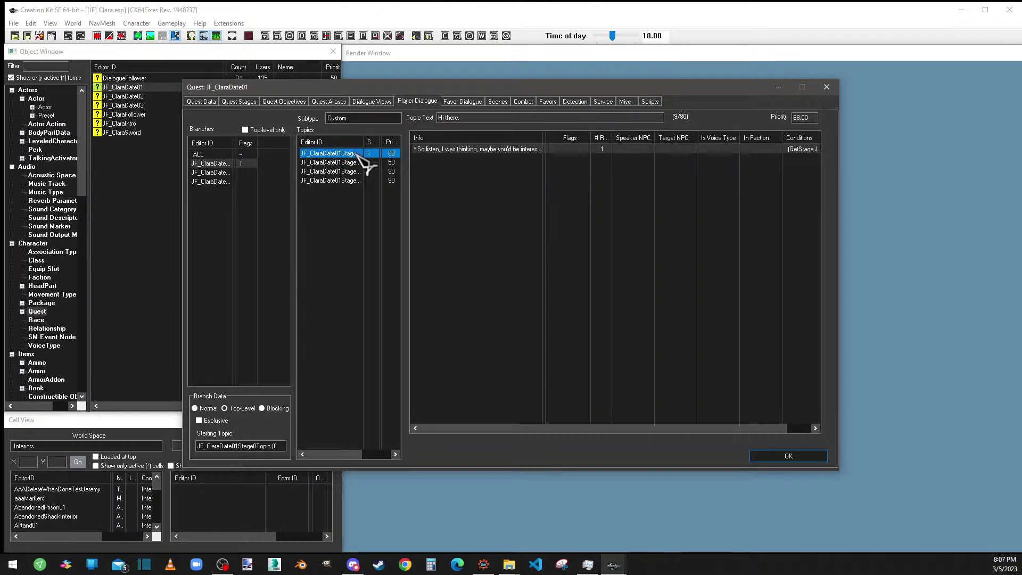
pyautogui.click(223, 172)
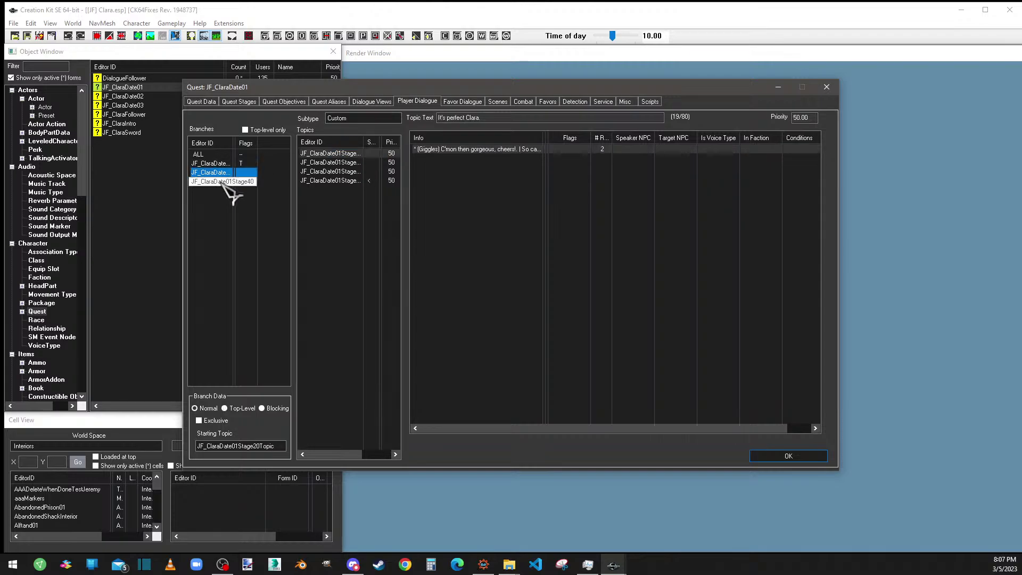
pyautogui.click(223, 183)
pyautogui.click(224, 172)
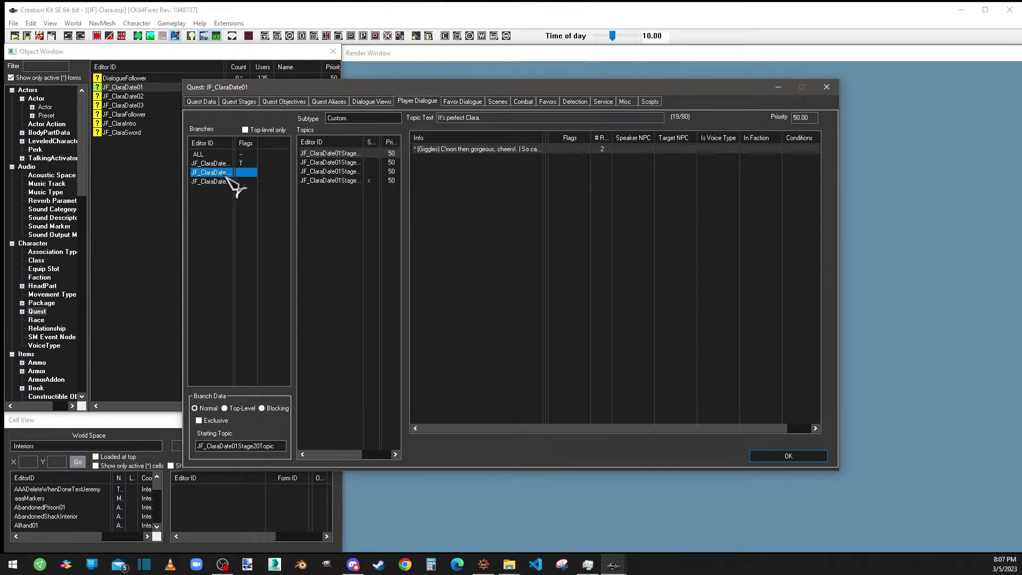
pyautogui.doubleClick(240, 143)
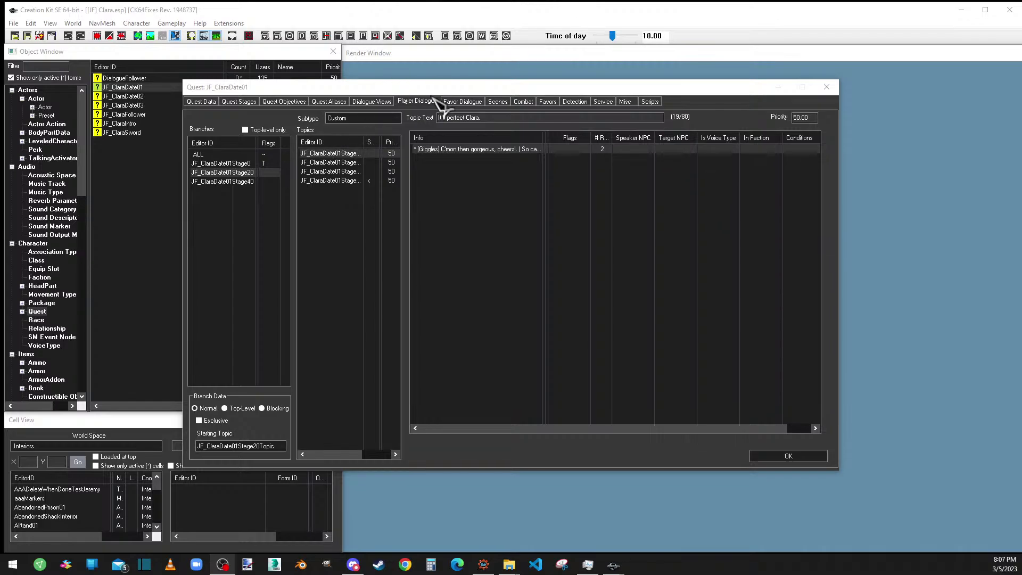
pyautogui.click(827, 87)
# Examine the phases and actions of the JF_ClaraDate02Nazeem scene in the JF_ClaraDate02 quest
pyautogui.click(137, 97)
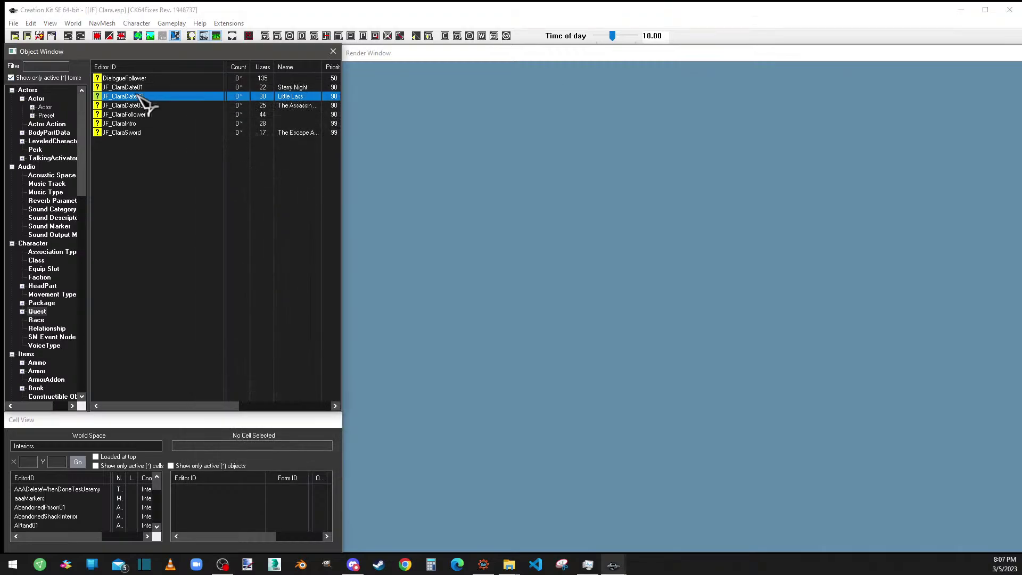
pyautogui.doubleClick(139, 97)
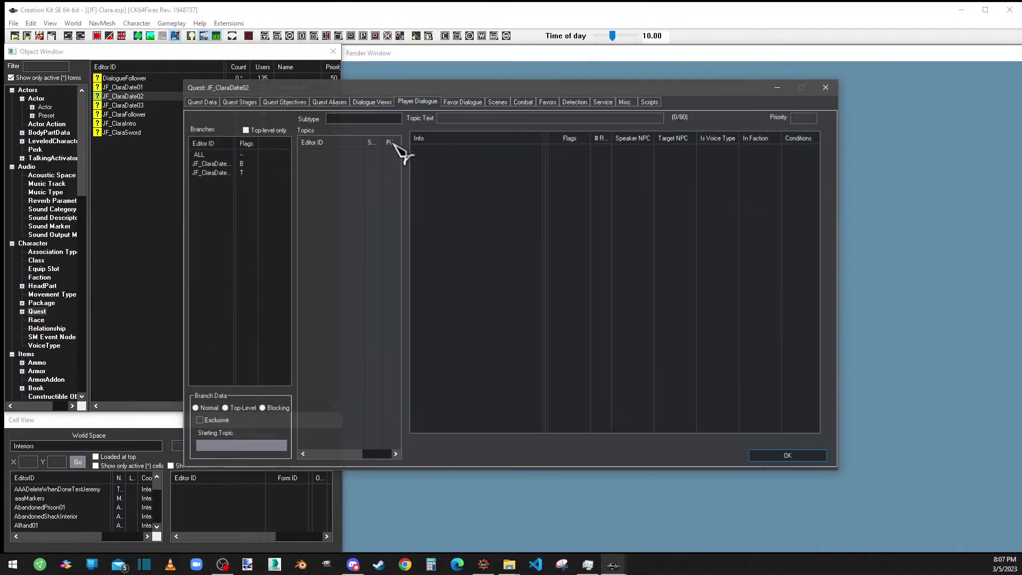
pyautogui.click(498, 101)
pyautogui.click(216, 133)
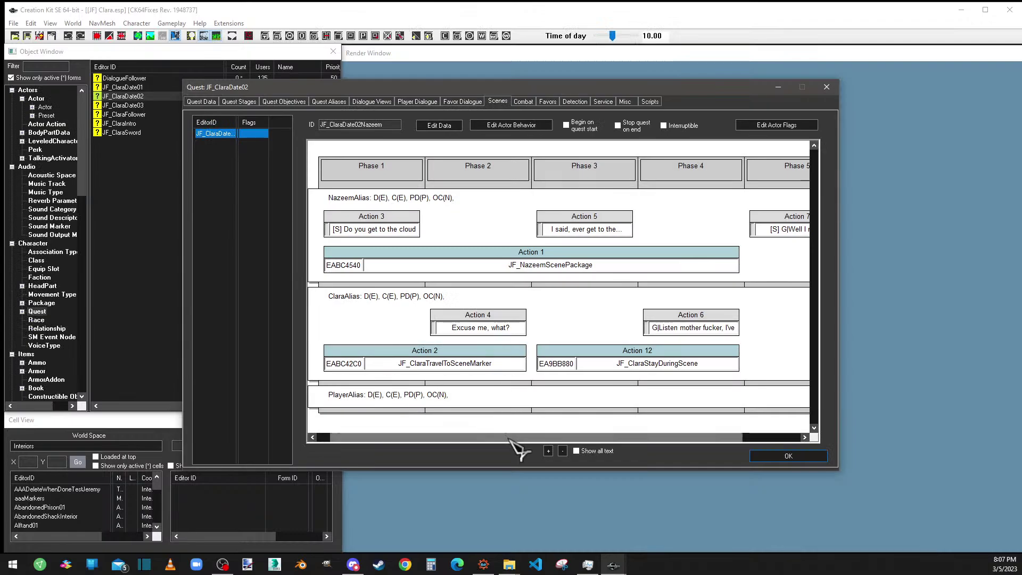
pyautogui.click(535, 438)
pyautogui.click(536, 438)
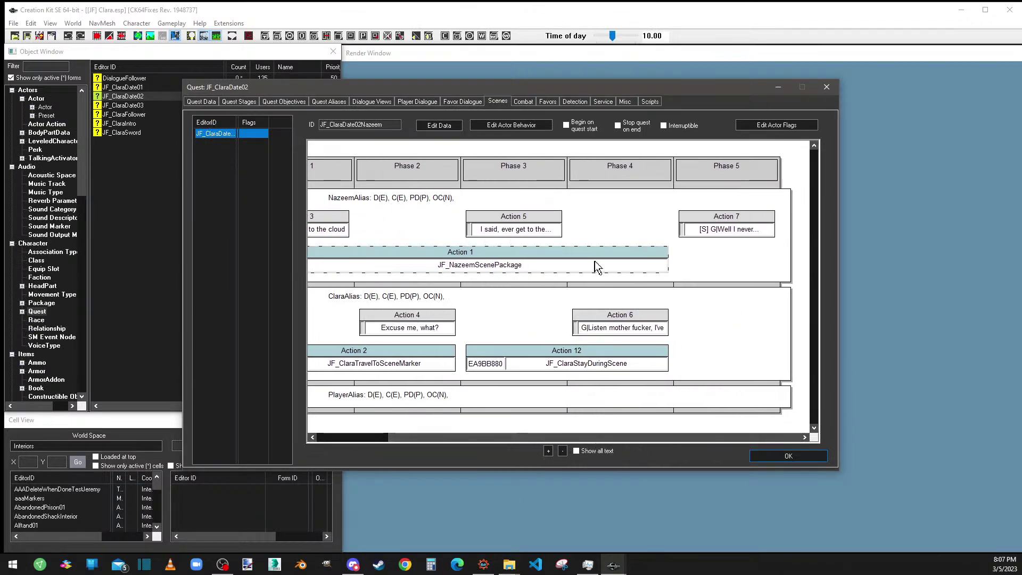
pyautogui.click(599, 349)
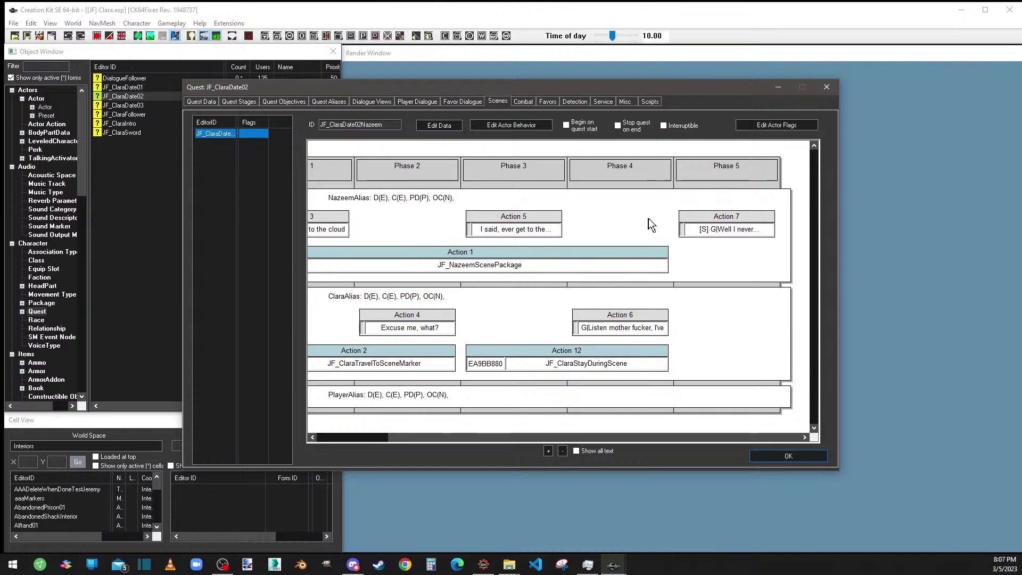
pyautogui.click(647, 251)
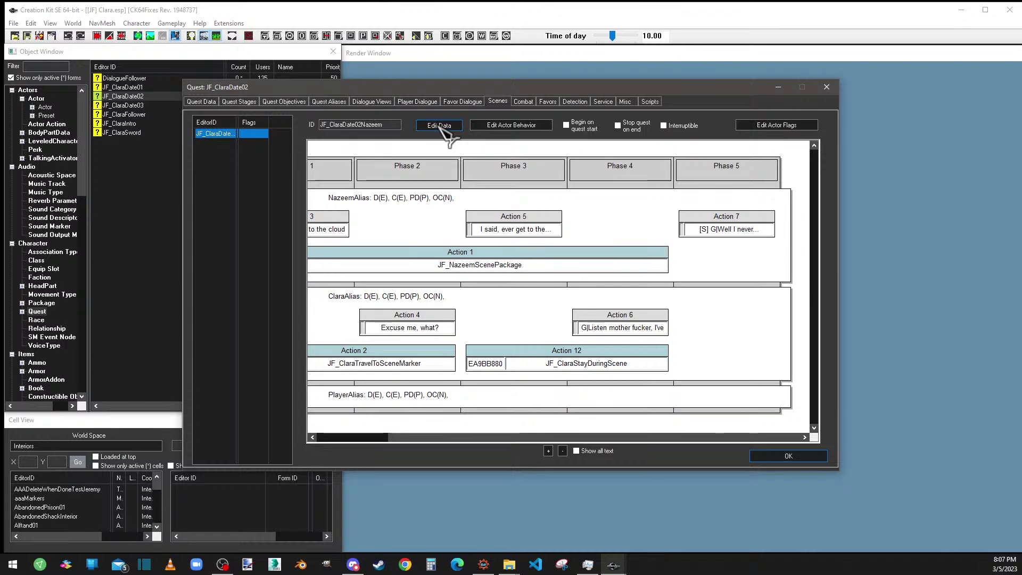
# Open the "Well I never..." topic info from the scene's Action 7 and select its end fragment getowningquest().setstage(25)
pyautogui.doubleClick(726, 221)
pyautogui.doubleClick(254, 230)
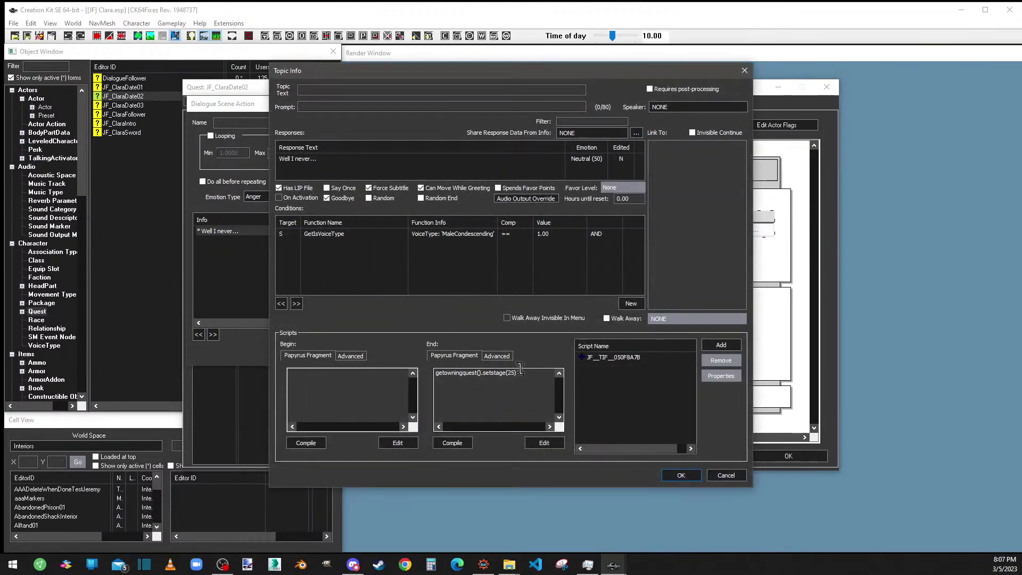
pyautogui.moveTo(524, 372); pyautogui.dragTo(400, 375)
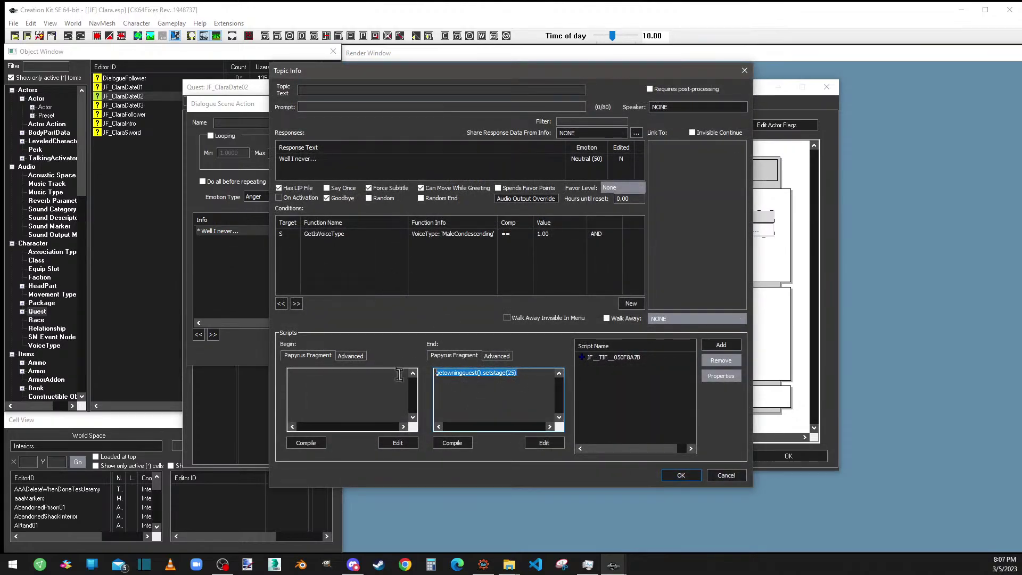
pyautogui.click(461, 374)
# Delete the end fragment of the "Well I never..." topic info and remove its attached script JF__TIF__050F8A7B
pyautogui.click(497, 356)
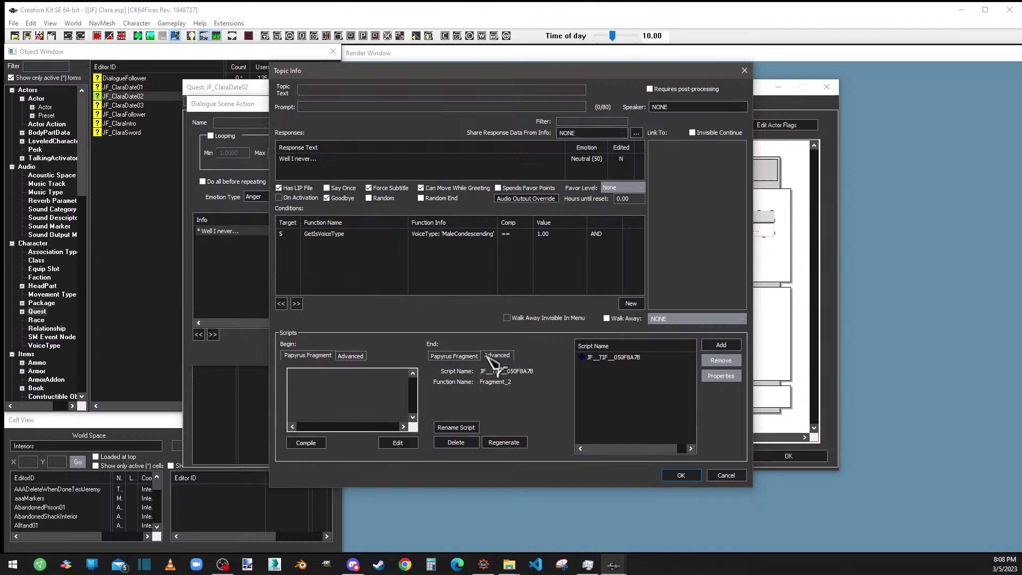
pyautogui.click(464, 443)
pyautogui.click(538, 321)
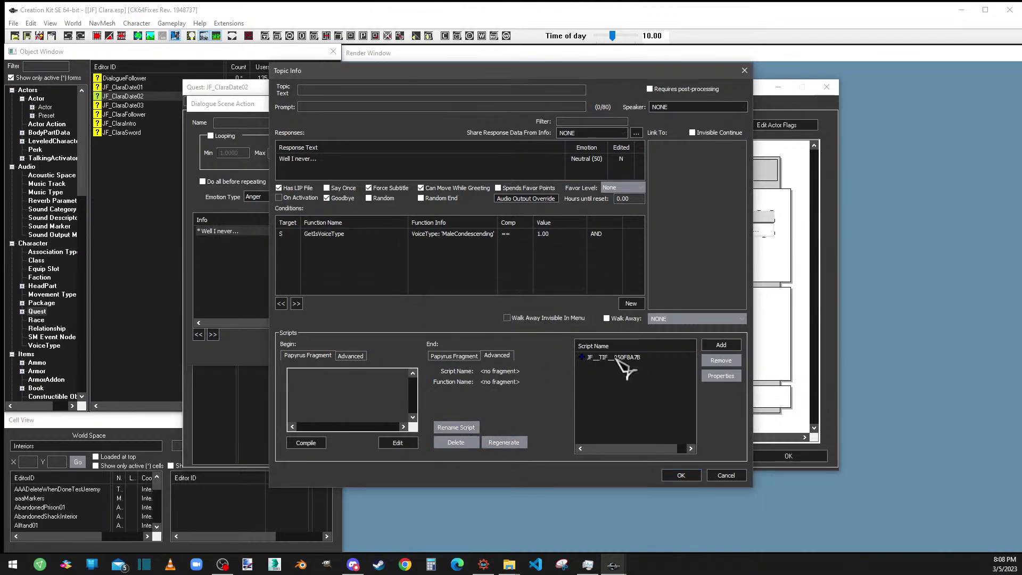
pyautogui.click(620, 358)
pyautogui.click(721, 360)
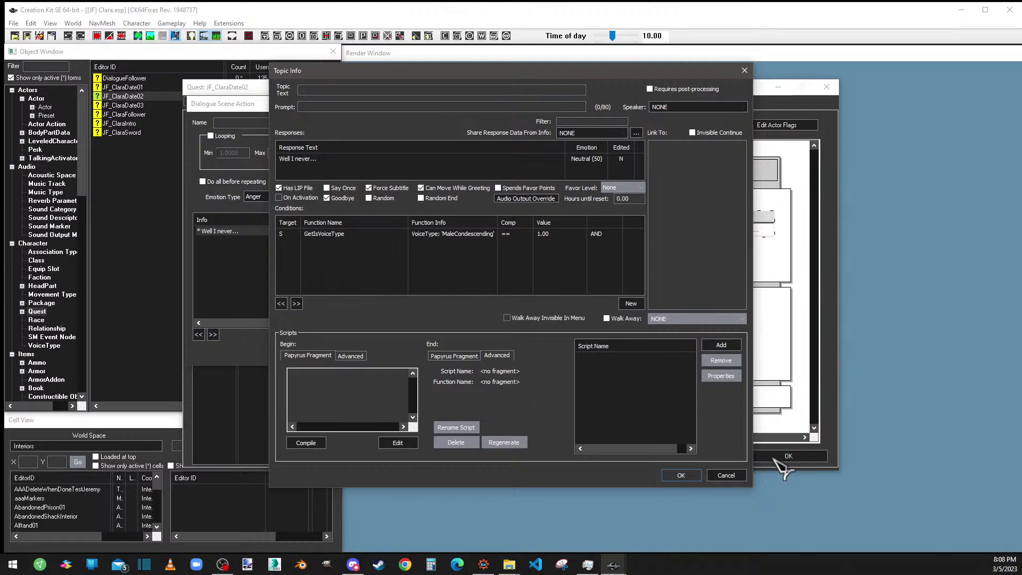
pyautogui.press('Return')
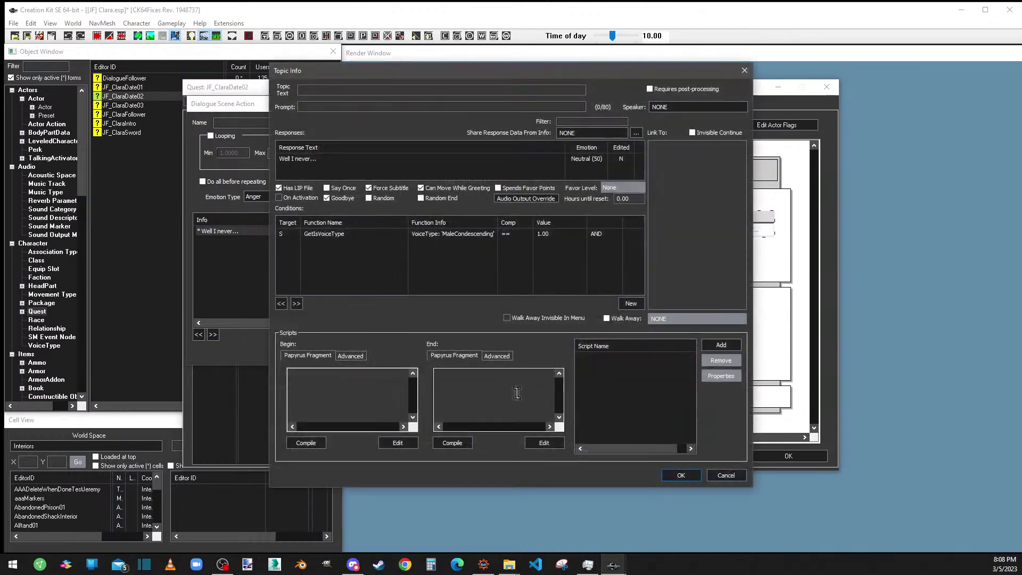
# Add the end fragment getowningquest().setstage(25) to the JF_ClaraDate02Nazeem scene's data and compile it
pyautogui.click(682, 476)
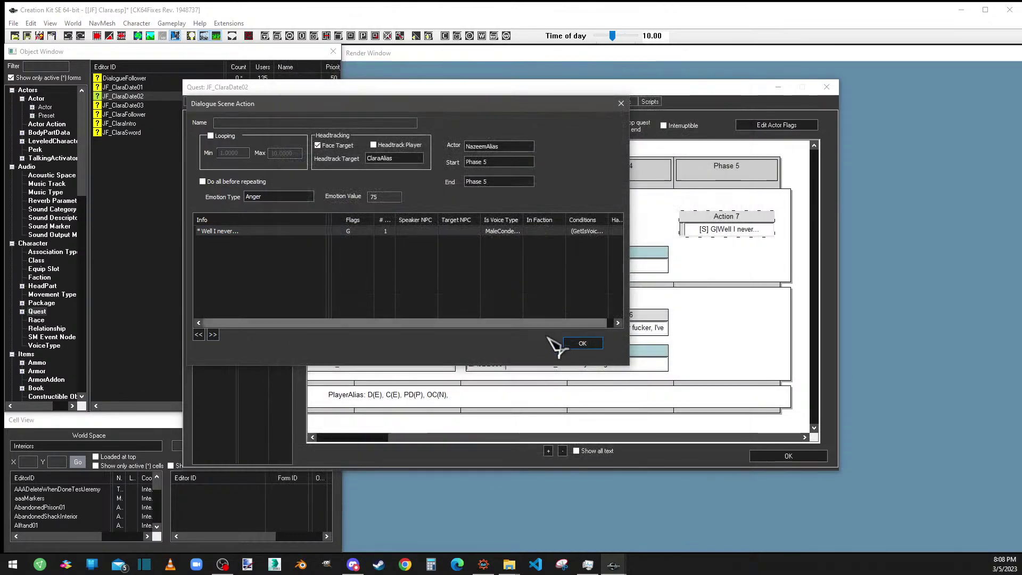
pyautogui.click(579, 345)
pyautogui.click(439, 125)
pyautogui.click(227, 260)
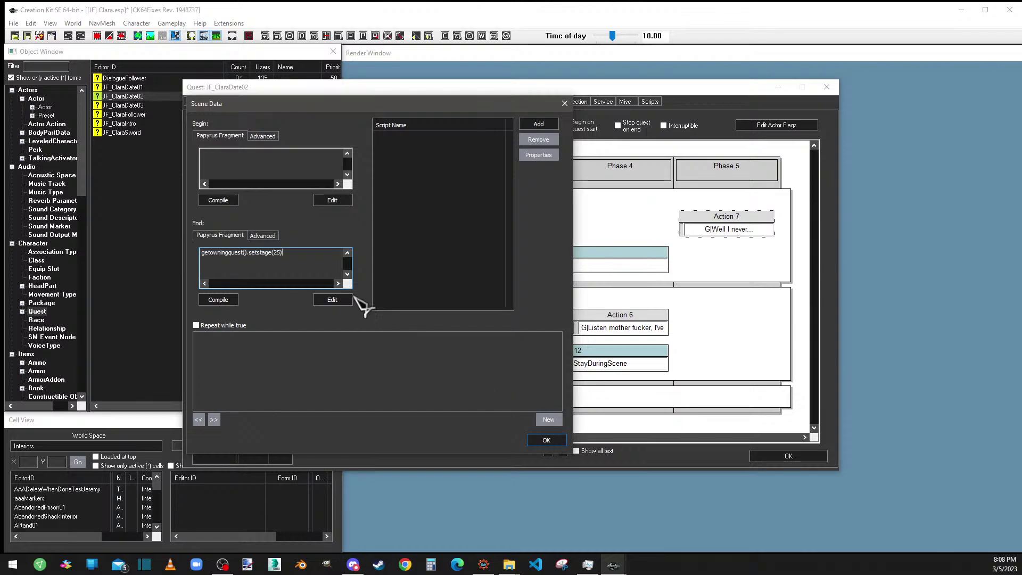
pyautogui.click(229, 300)
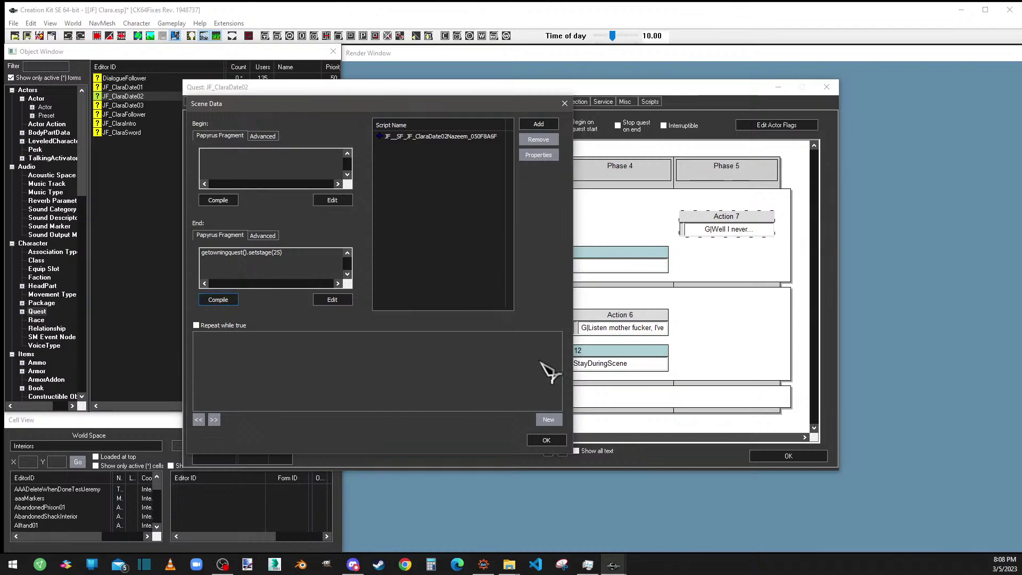
pyautogui.click(547, 441)
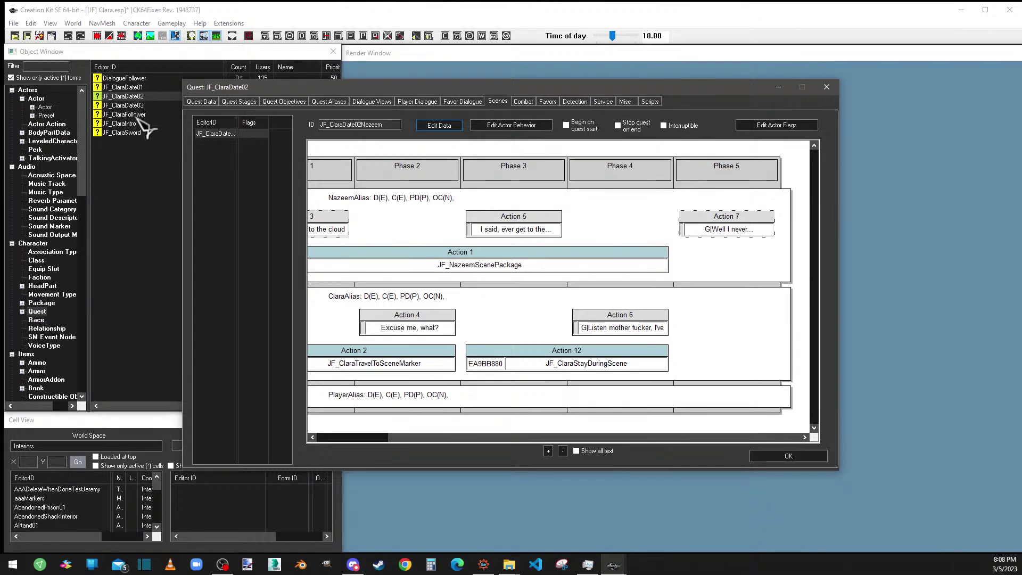
# Check stage 25 against objective 20 in JF_ClaraDate02, then remove utility.wait(2.0) from the stage 25 fragment and recompile it
pyautogui.click(241, 101)
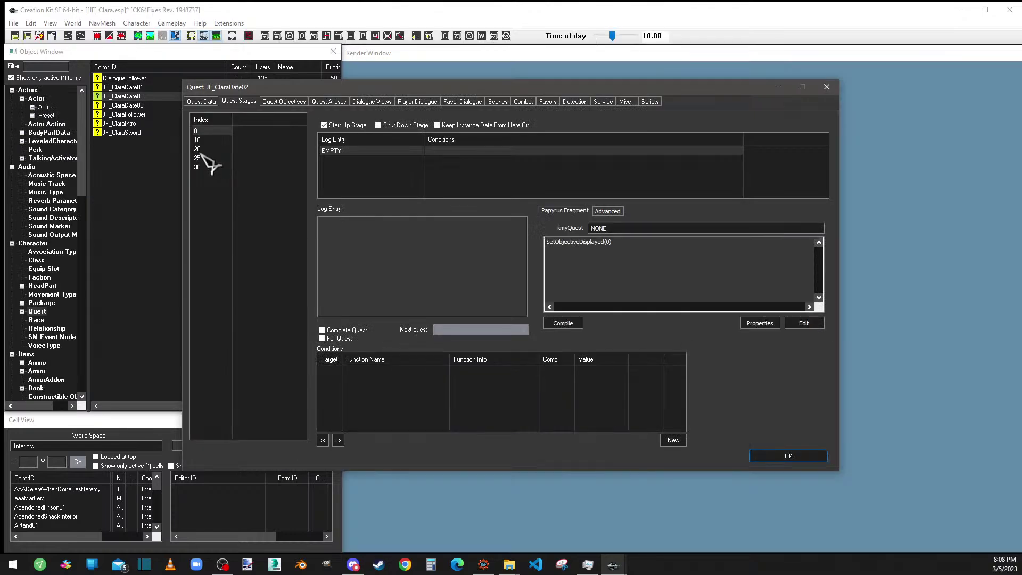
pyautogui.click(197, 158)
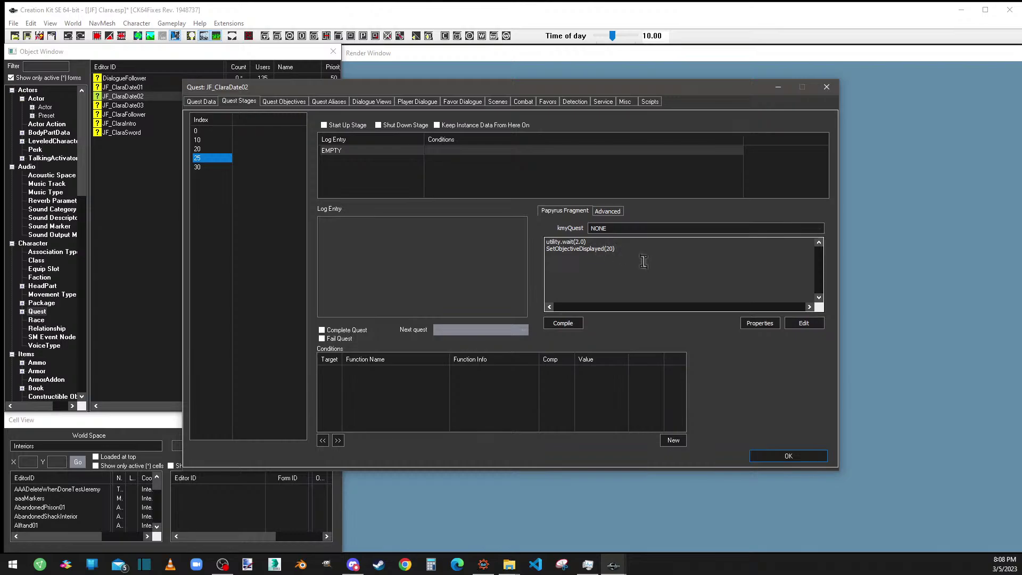
pyautogui.click(285, 101)
pyautogui.click(212, 148)
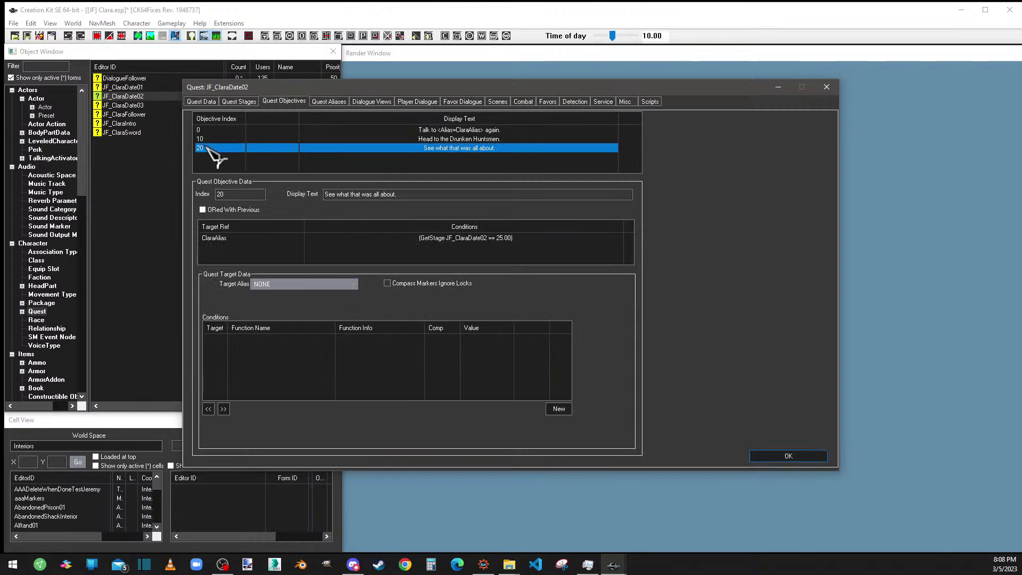
pyautogui.click(239, 101)
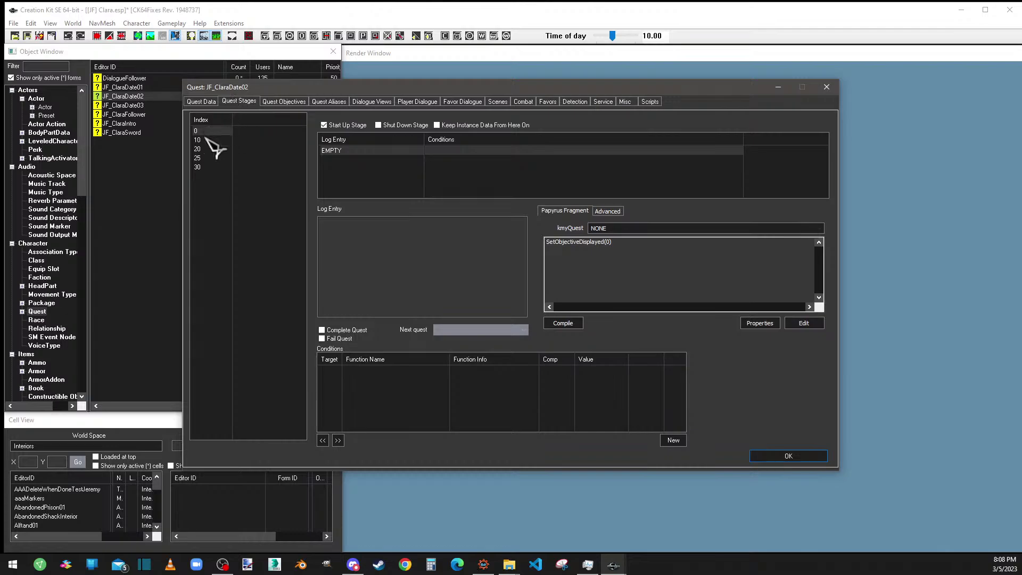
pyautogui.click(211, 158)
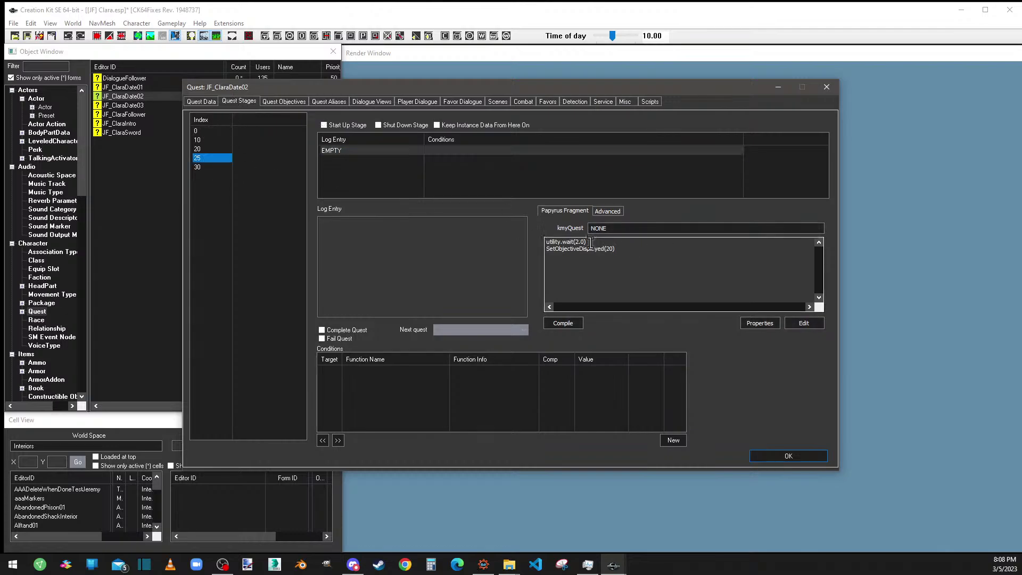
pyautogui.moveTo(591, 243); pyautogui.dragTo(545, 242)
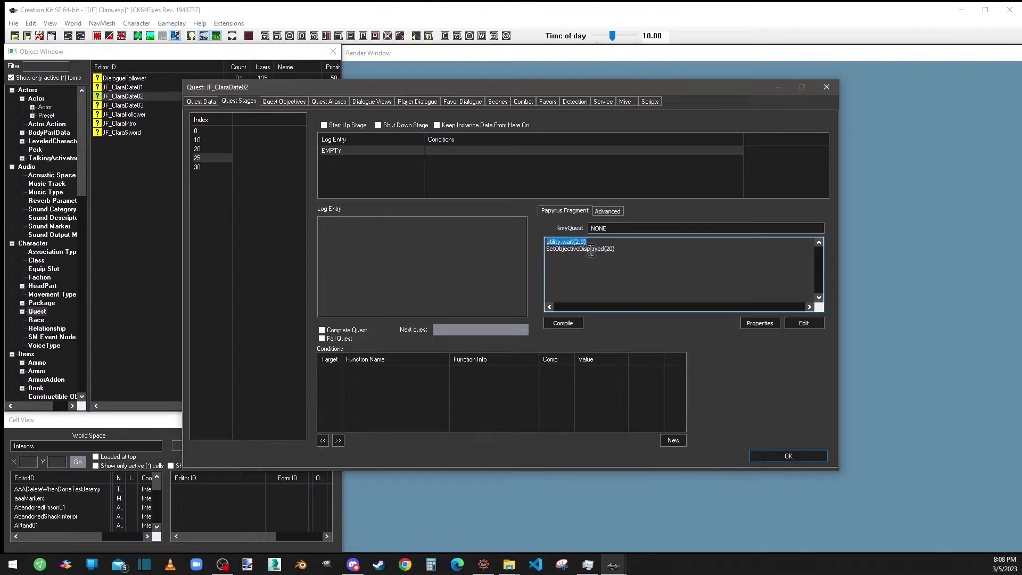
pyautogui.press('Delete')
pyautogui.press('BackSpace')
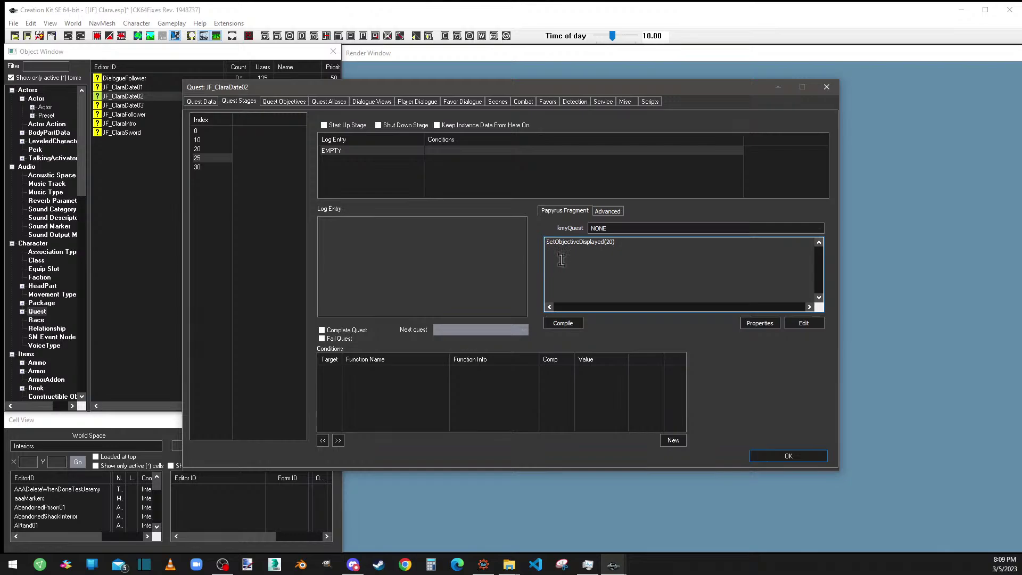
pyautogui.click(563, 323)
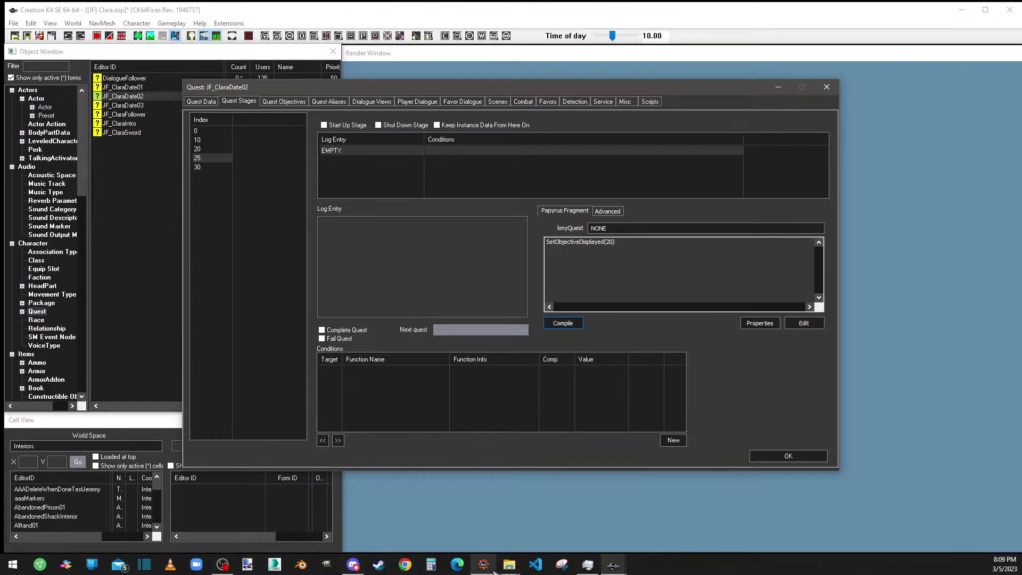
pyautogui.moveTo(485, 569)
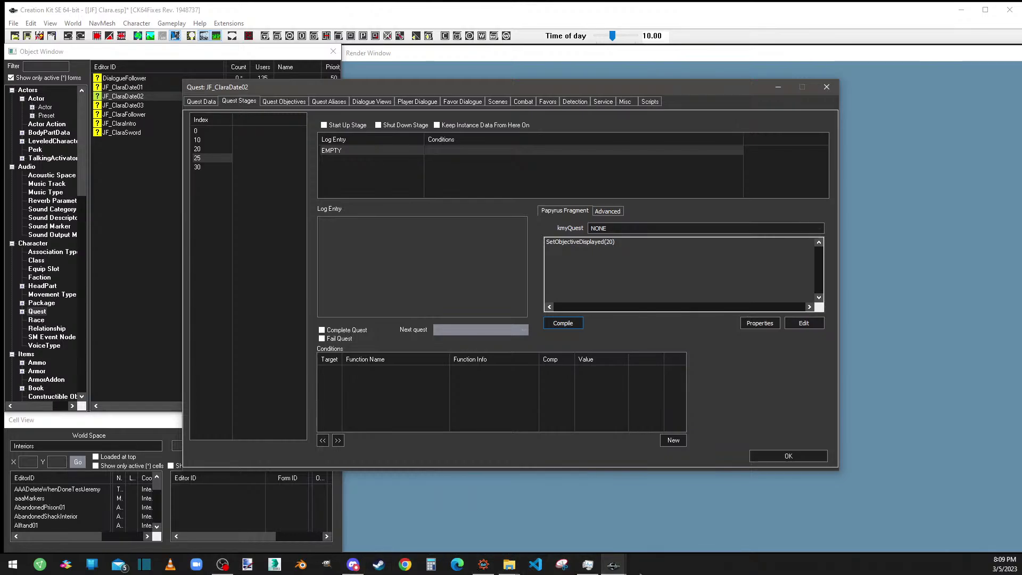
pyautogui.moveTo(622, 569)
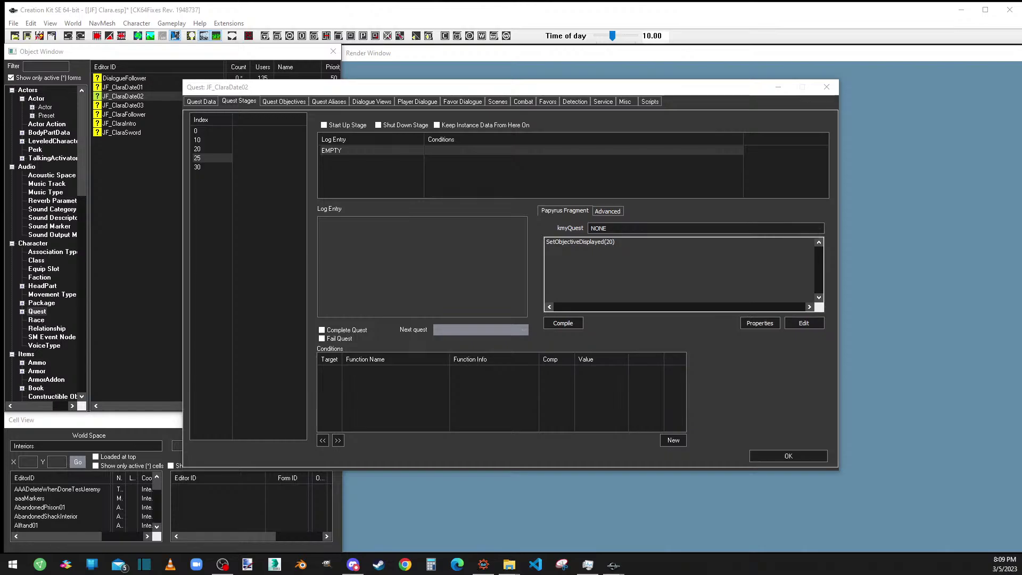
pyautogui.hotkey('alt', 'Tab')
pyautogui.click(204, 159)
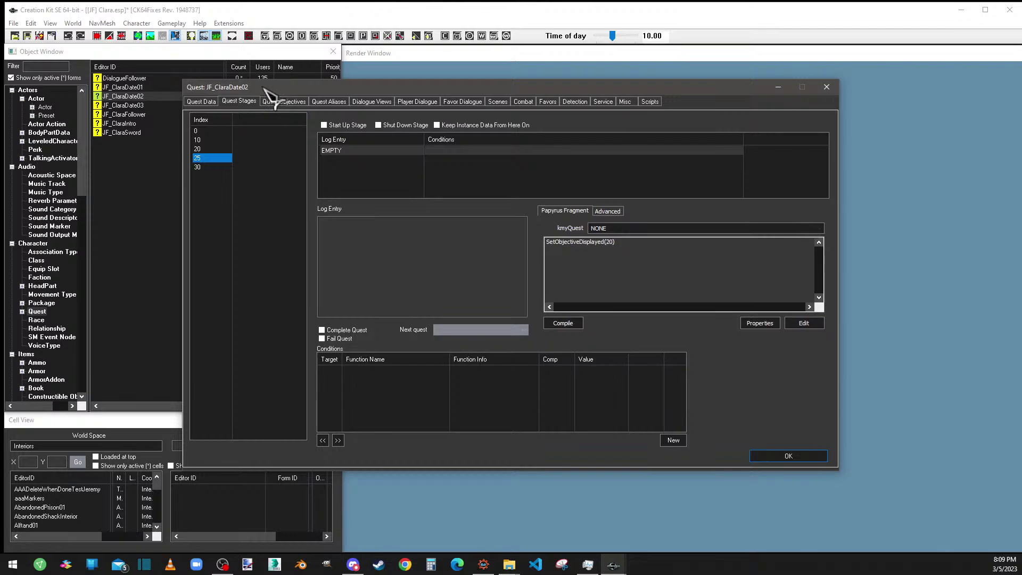
# Examine the conditions and package template of the JF_ClaraStayInSpotDate02 package on the quest's ClaraAlias
pyautogui.click(319, 102)
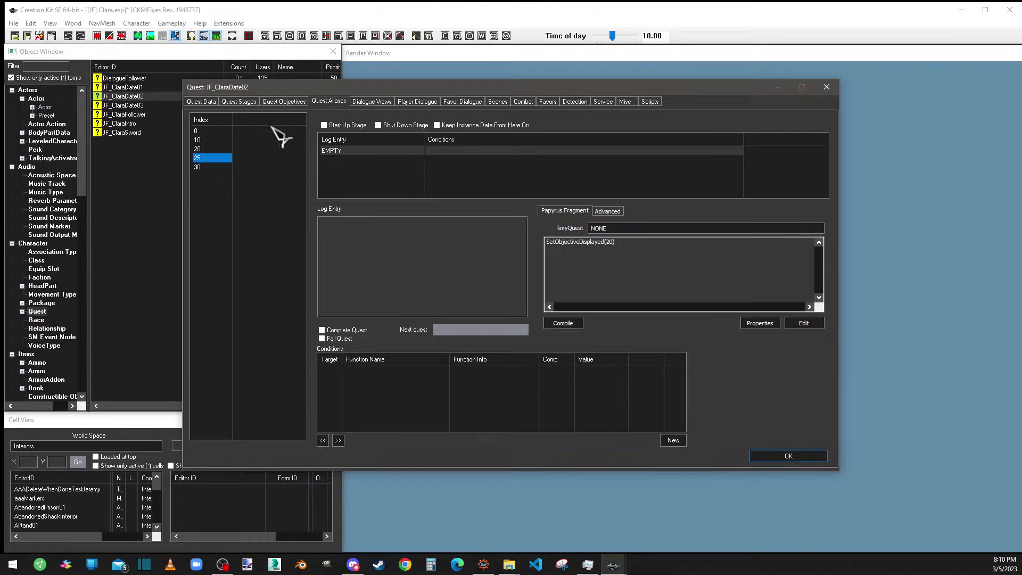
pyautogui.click(224, 152)
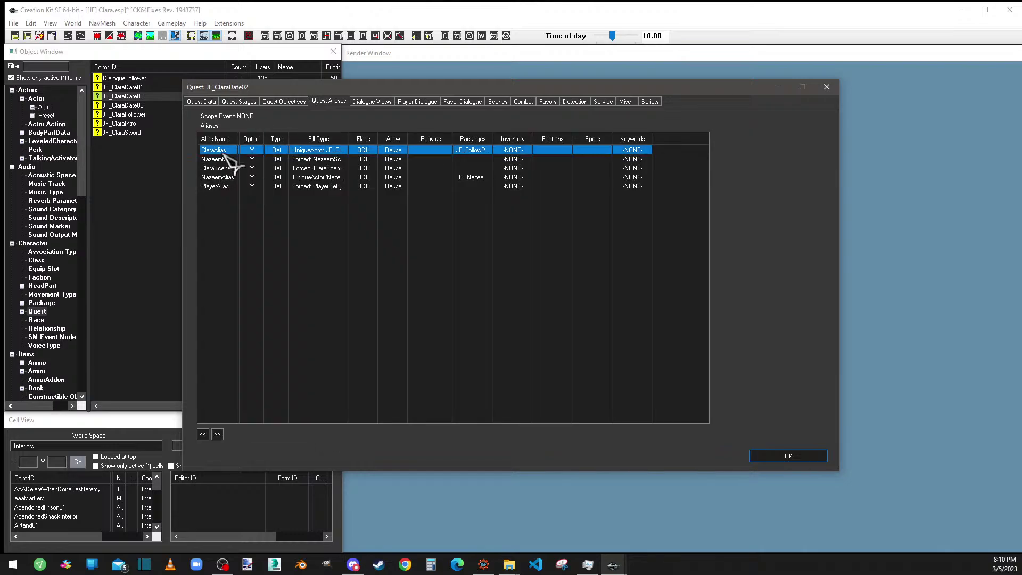
pyautogui.doubleClick(226, 153)
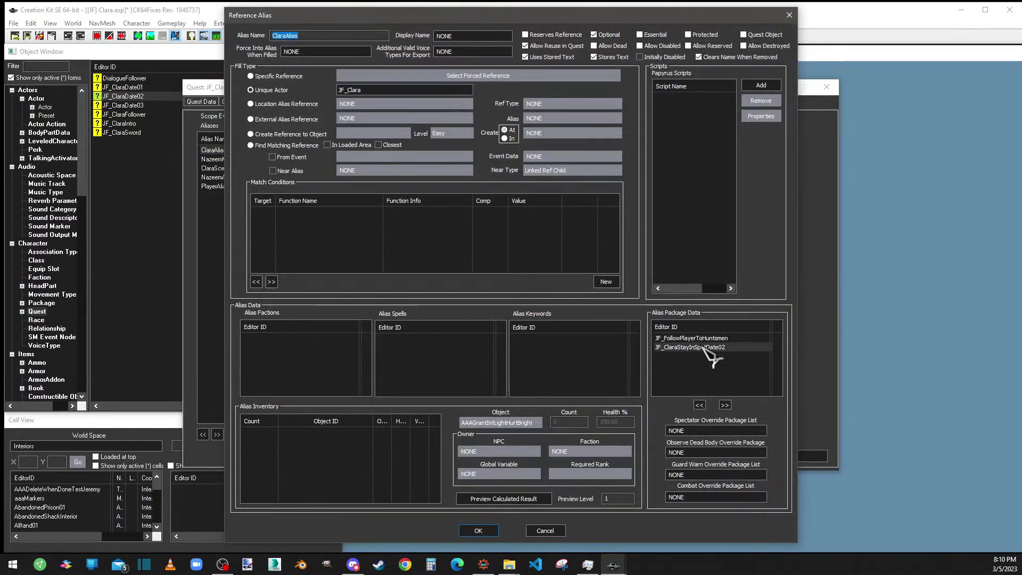
pyautogui.doubleClick(704, 348)
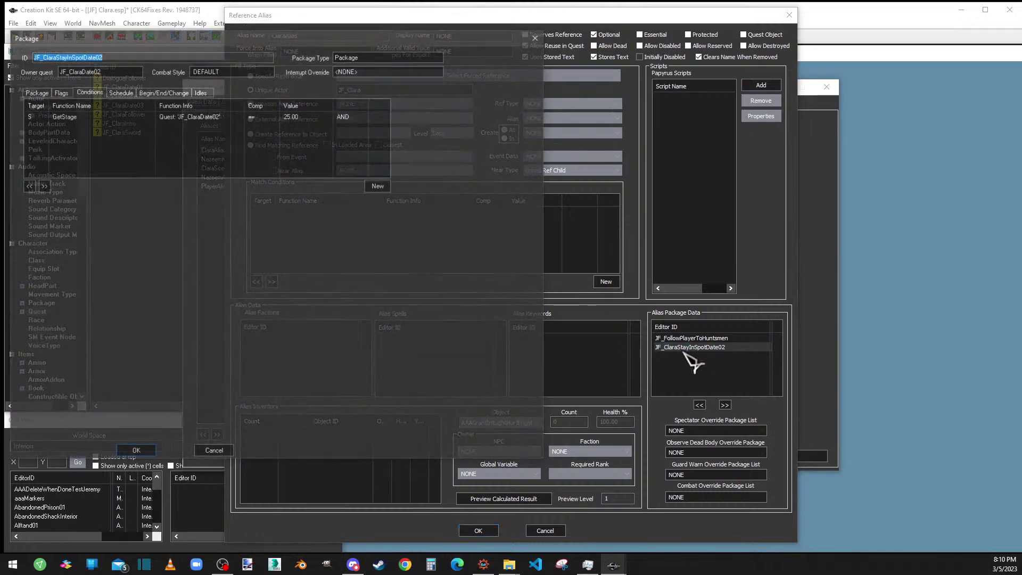
pyautogui.click(204, 117)
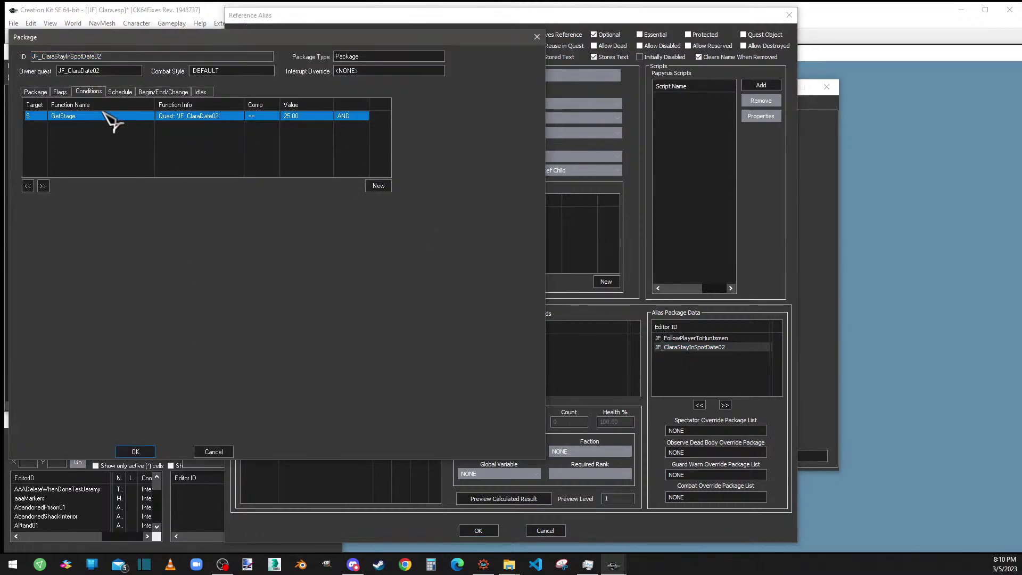
pyautogui.click(35, 92)
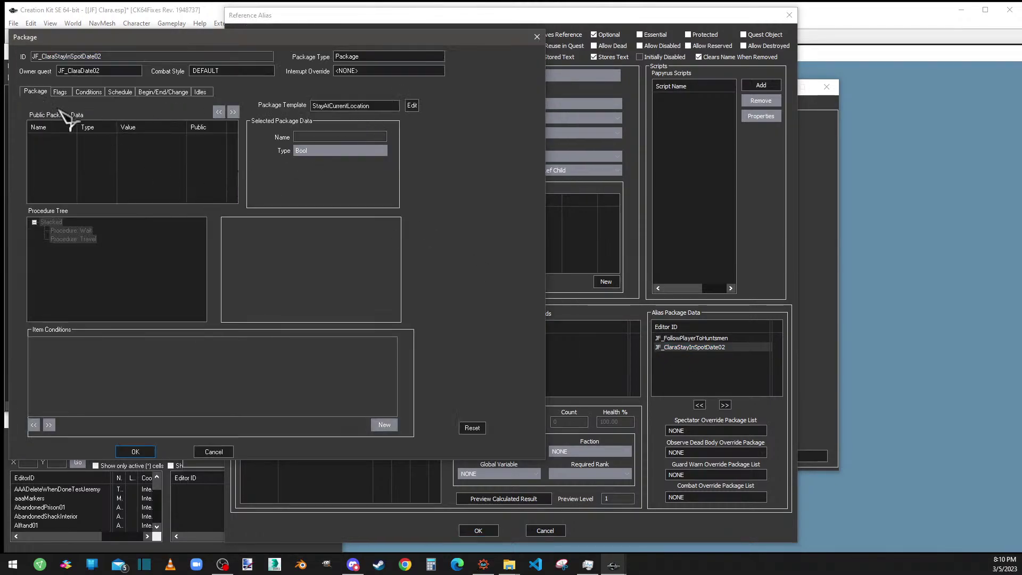
pyautogui.click(88, 92)
pyautogui.click(184, 118)
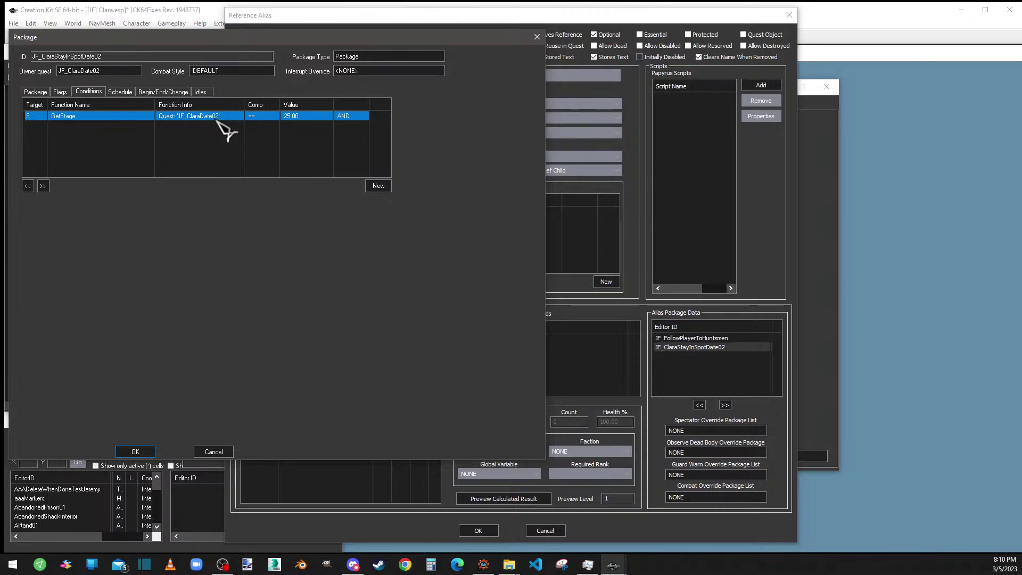
pyautogui.click(144, 452)
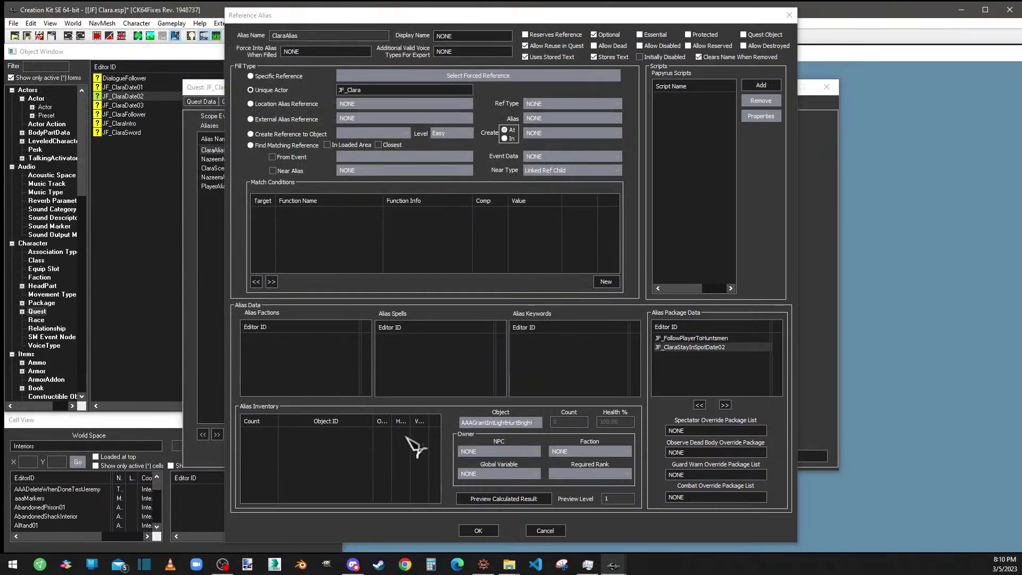
pyautogui.click(480, 530)
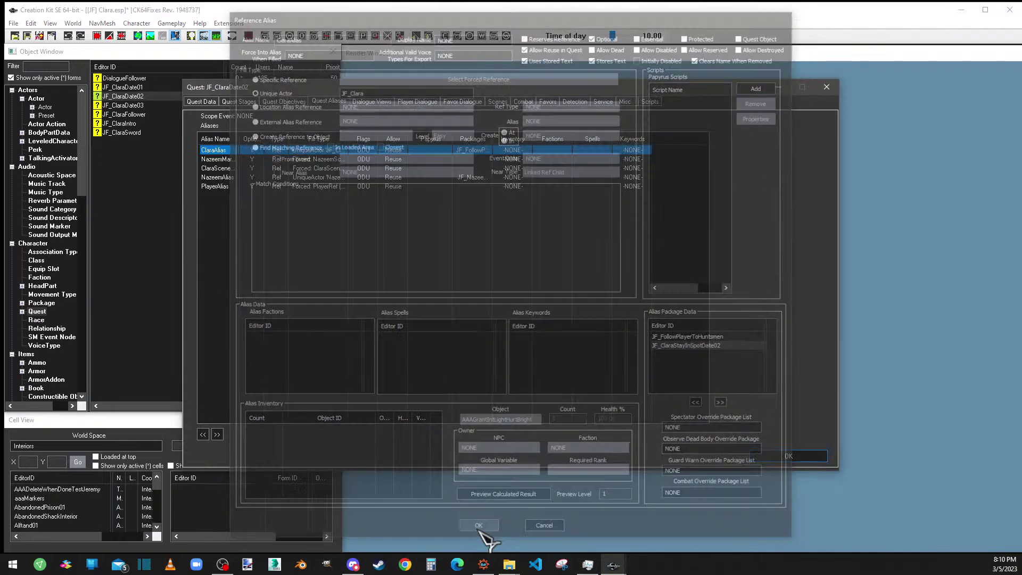
# Review the topics in the quest's blocking force-greet branch, including the starting topic and JF_ClaraDate02FGN3
pyautogui.click(419, 104)
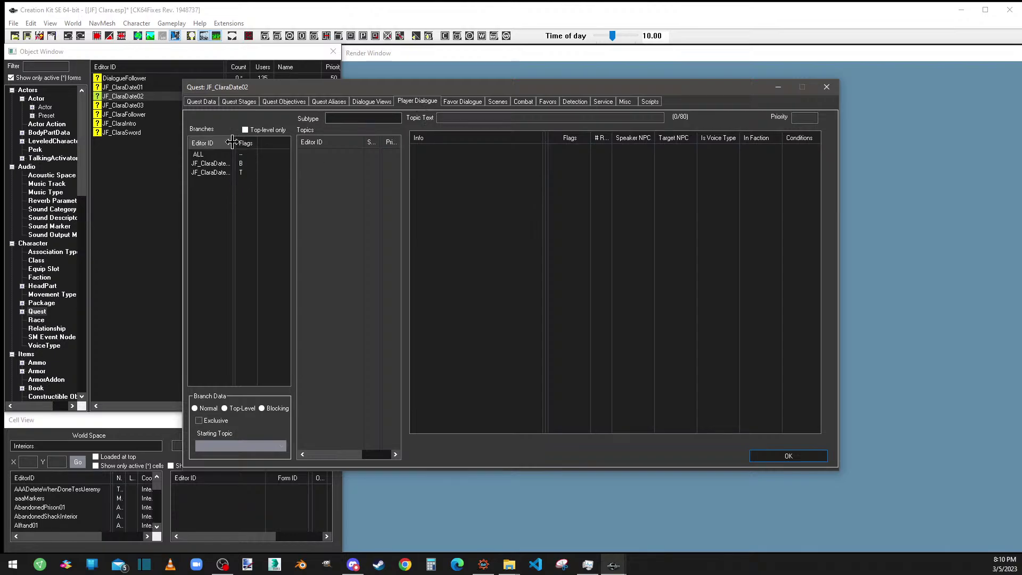
pyautogui.moveTo(233, 143); pyautogui.dragTo(265, 143)
pyautogui.click(243, 164)
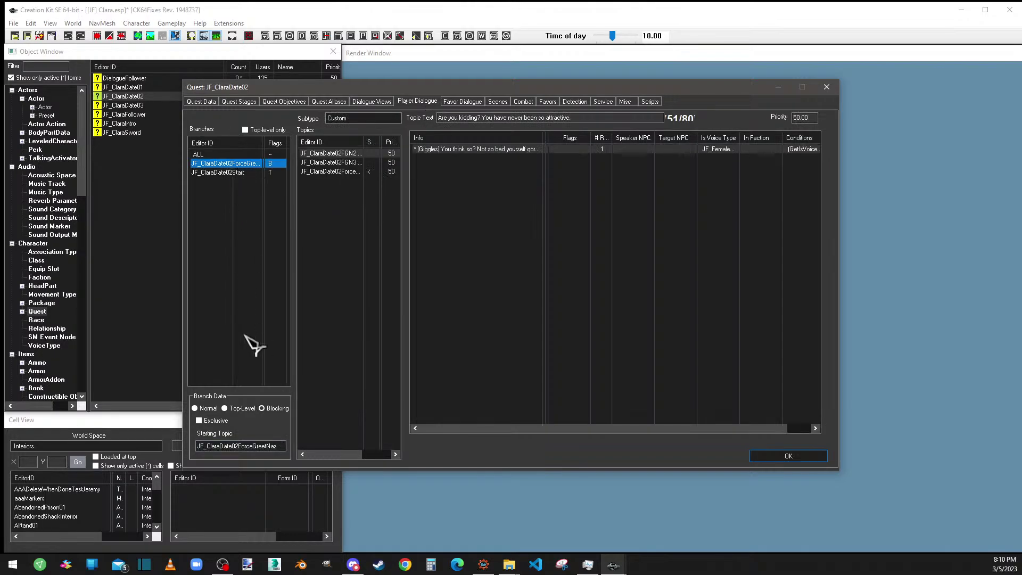
pyautogui.click(355, 171)
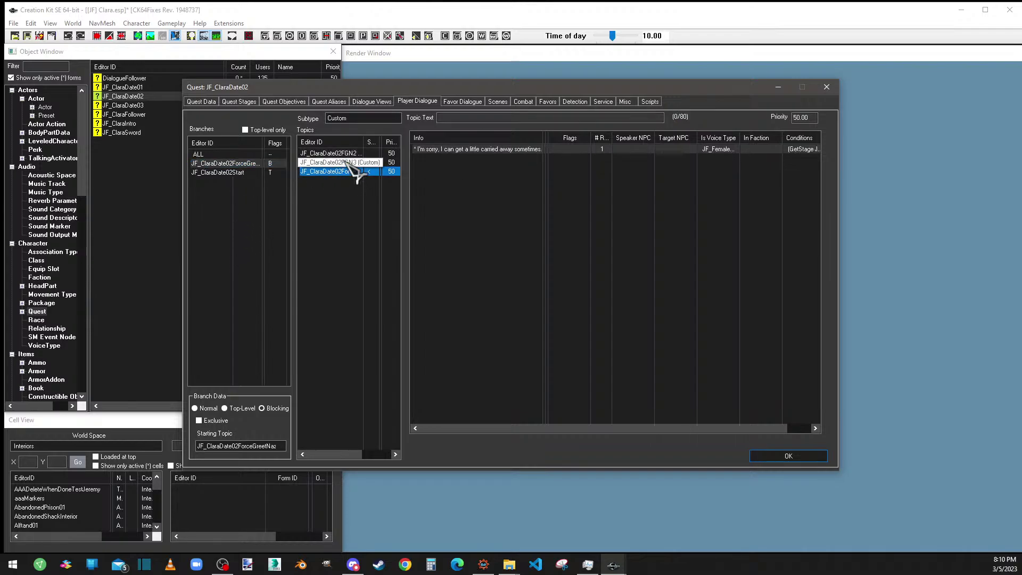
pyautogui.click(346, 162)
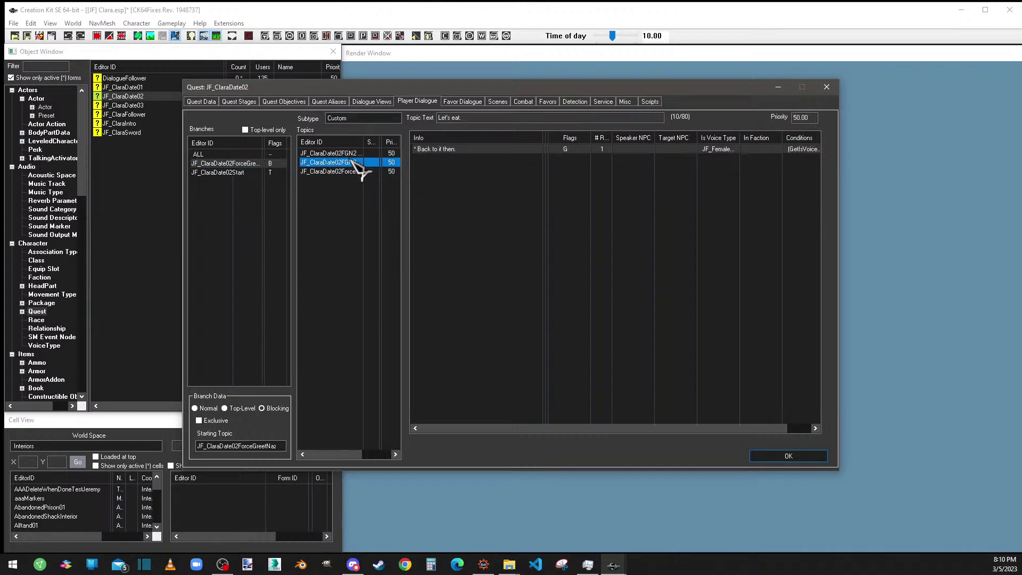
# Read the full end fragment of the "Back to it then." topic info and show the scripts attached to the quest
pyautogui.doubleClick(434, 150)
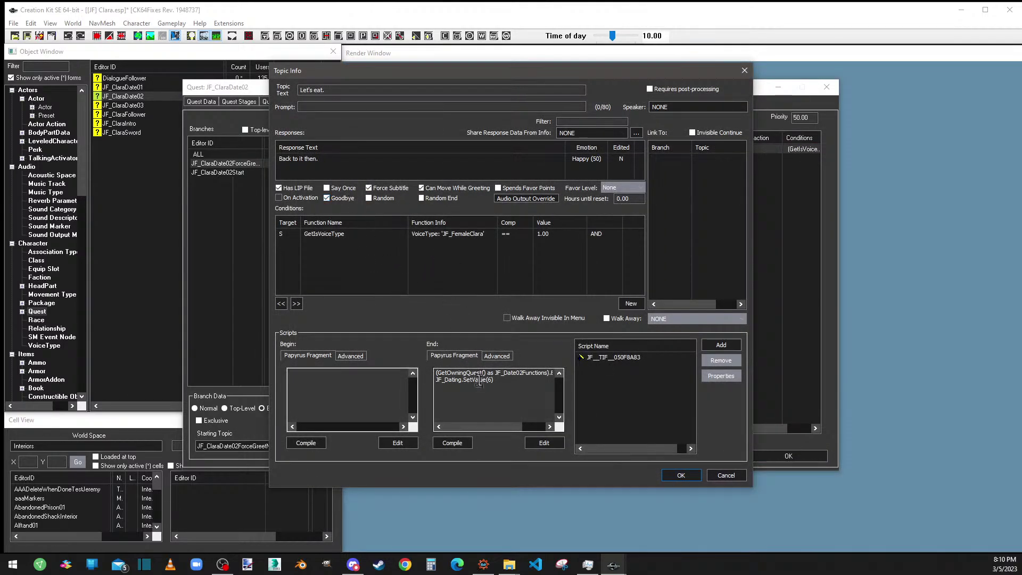
pyautogui.moveTo(503, 427); pyautogui.dragTo(526, 428)
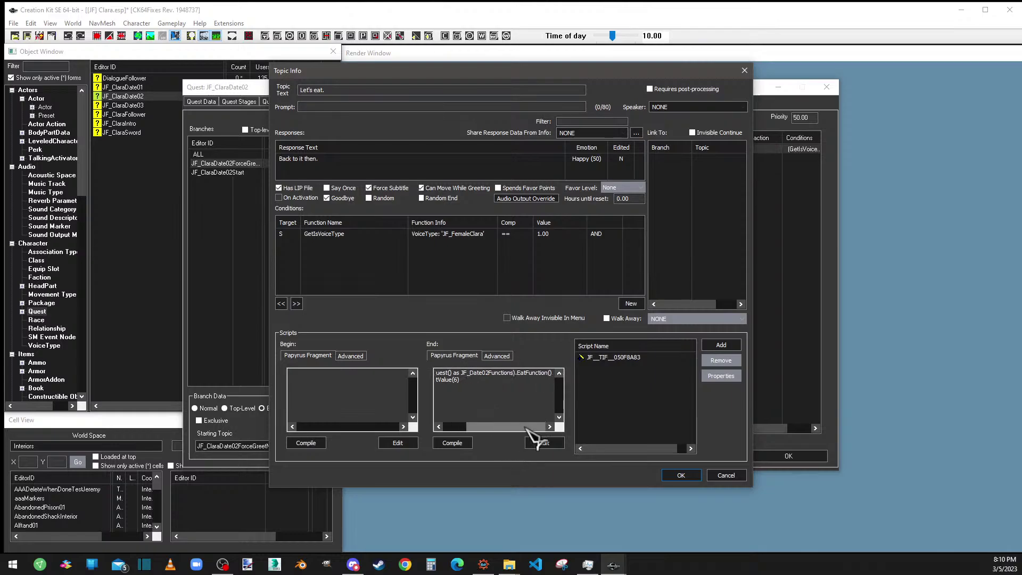
pyautogui.moveTo(553, 374); pyautogui.dragTo(441, 382)
pyautogui.click(455, 372)
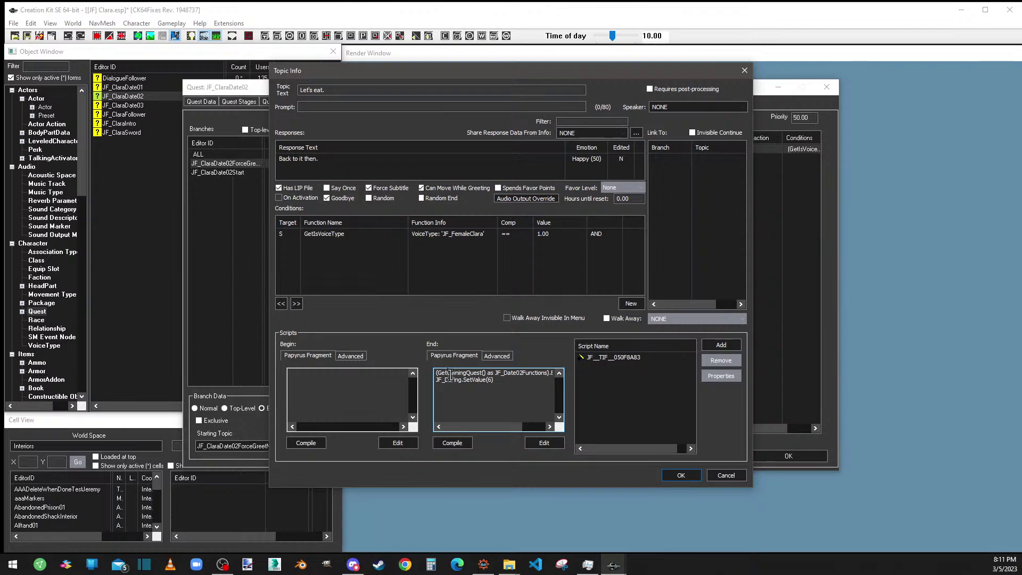
pyautogui.hscroll(1, 514, 391)
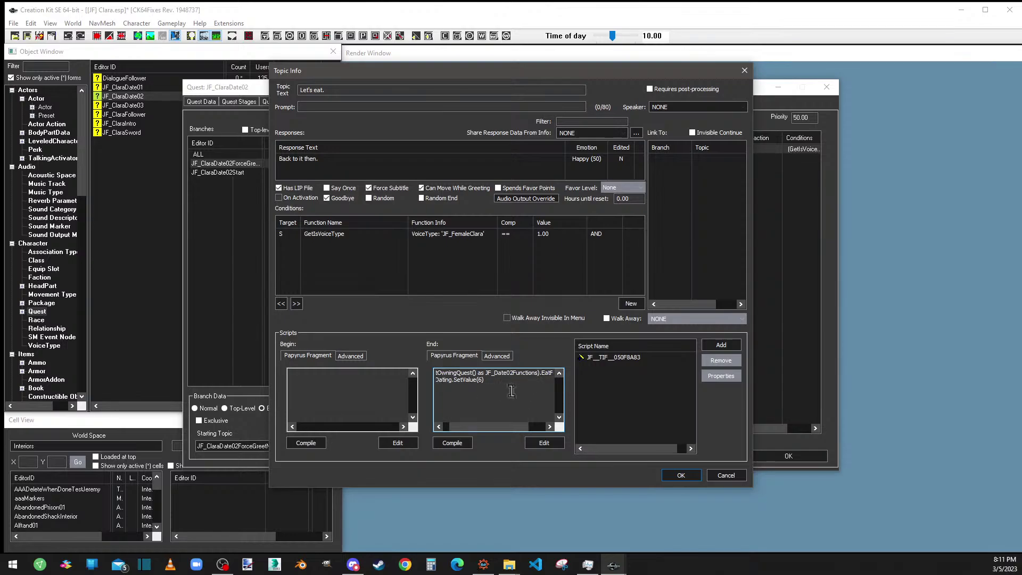
pyautogui.hscroll(-1, 512, 391)
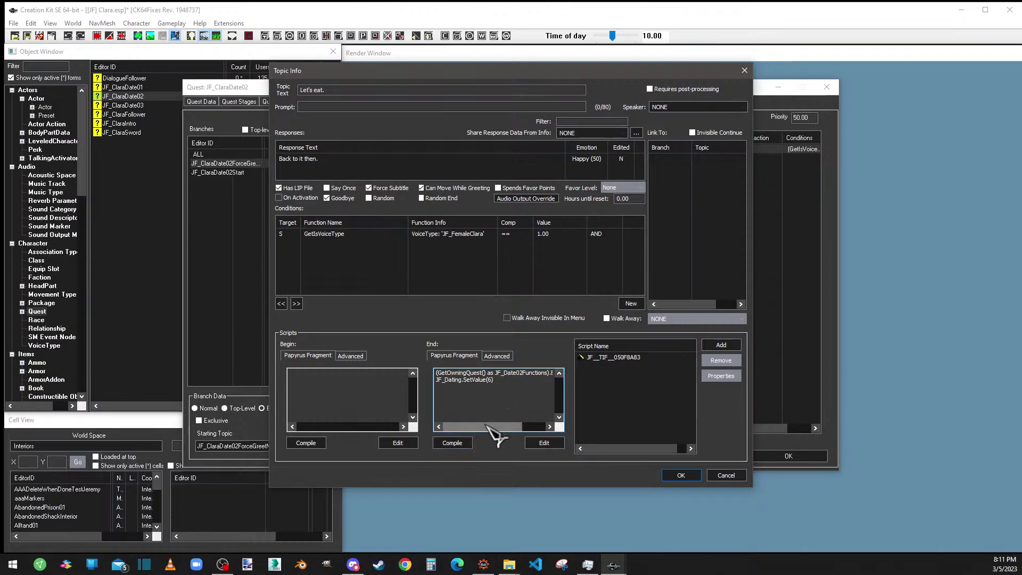
pyautogui.moveTo(489, 431); pyautogui.dragTo(565, 429)
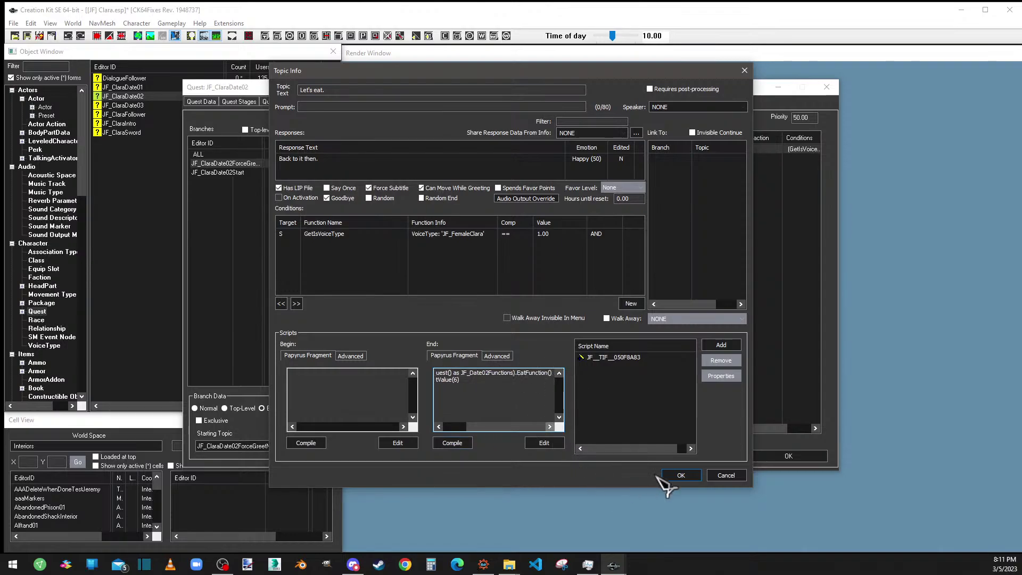
pyautogui.click(676, 476)
pyautogui.click(650, 100)
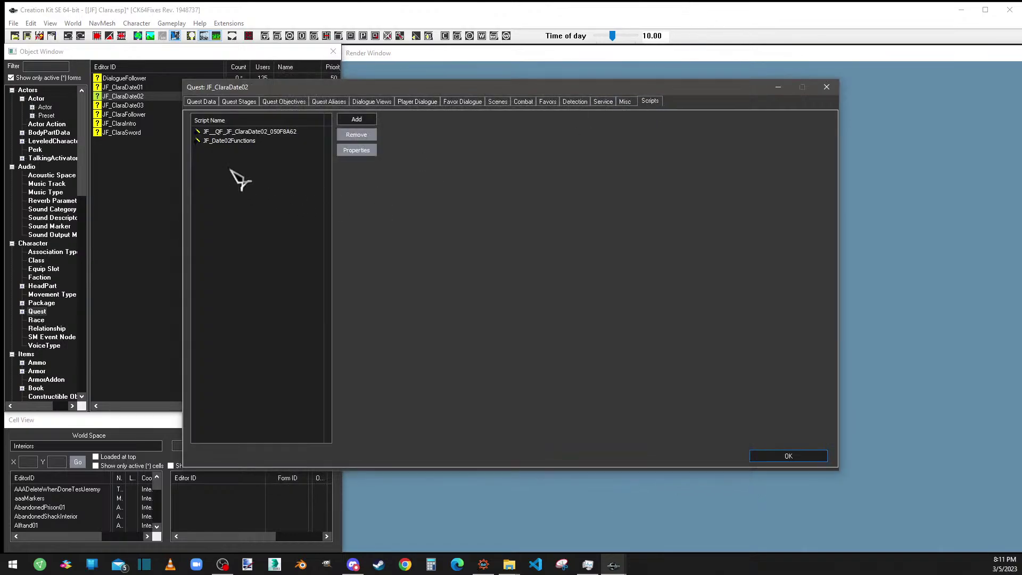
# Edit the source of JF_Date02Functions and remove the Utility.Wait(1.0) line between the second FadeOutGame call and Game.EnablePlayerControls() in EatFunction
pyautogui.rightClick(235, 141)
pyautogui.click(257, 204)
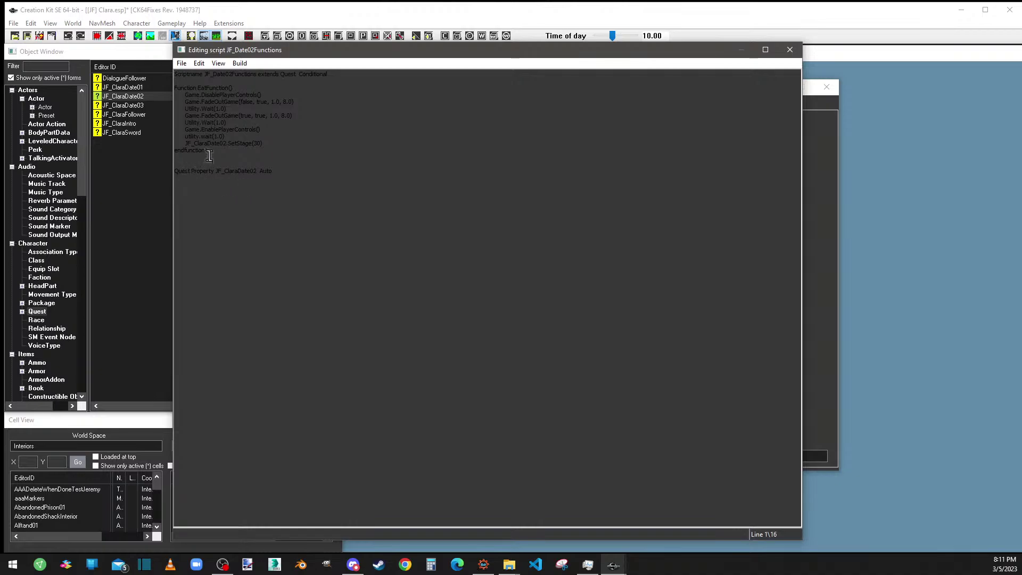
pyautogui.moveTo(206, 151); pyautogui.dragTo(176, 87)
pyautogui.click(235, 88)
pyautogui.moveTo(308, 102); pyautogui.dragTo(191, 109)
pyautogui.click(239, 108)
pyautogui.moveTo(226, 123); pyautogui.dragTo(175, 123)
pyautogui.press('BackSpace')
pyautogui.press('BackSpace')
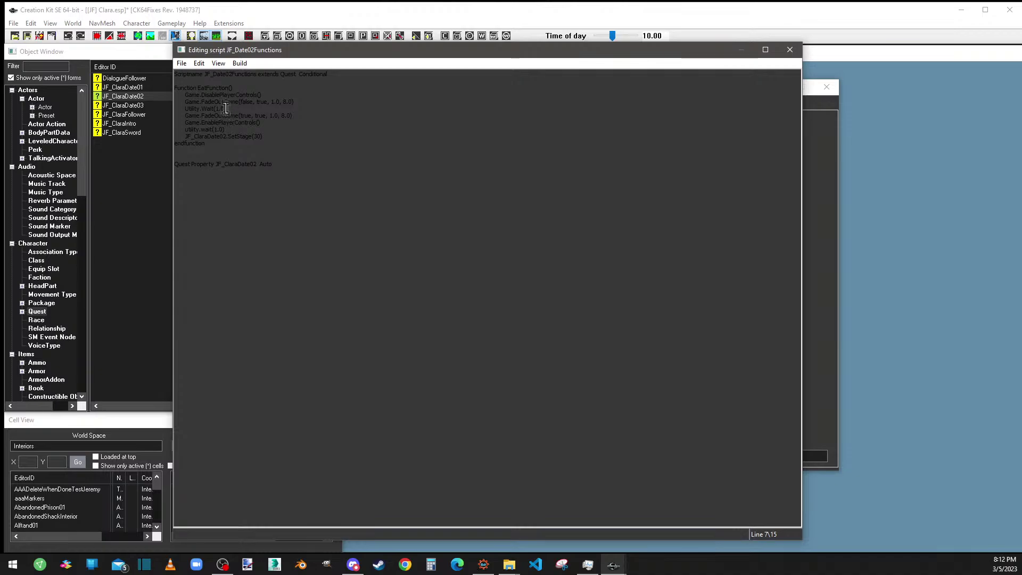
# Check the remaining wait call, save and compile the JF_Date02Functions script, and close its source
pyautogui.moveTo(226, 109); pyautogui.dragTo(186, 107)
pyautogui.click(232, 129)
pyautogui.click(182, 63)
pyautogui.click(195, 77)
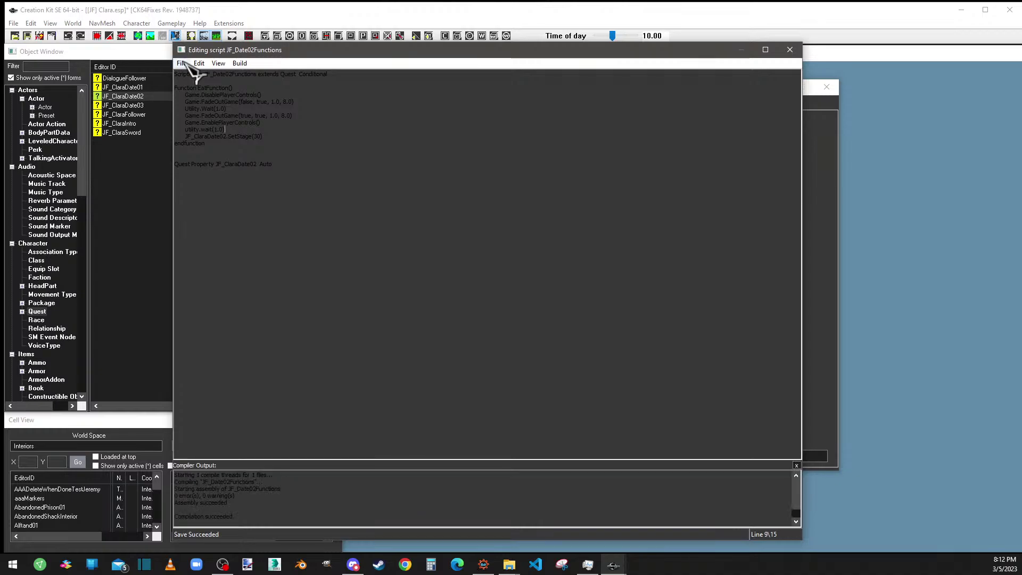
pyautogui.click(182, 63)
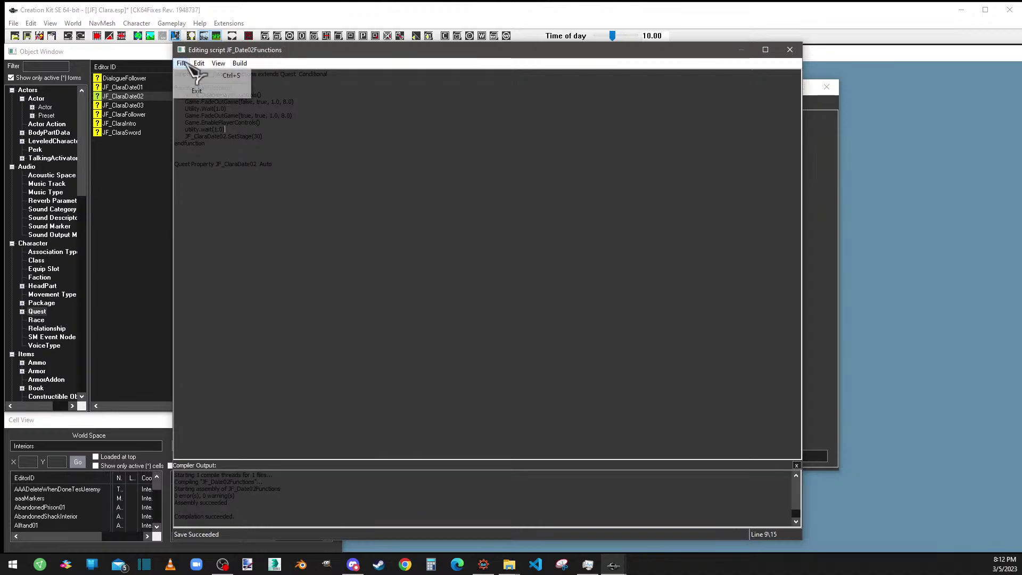
pyautogui.click(202, 92)
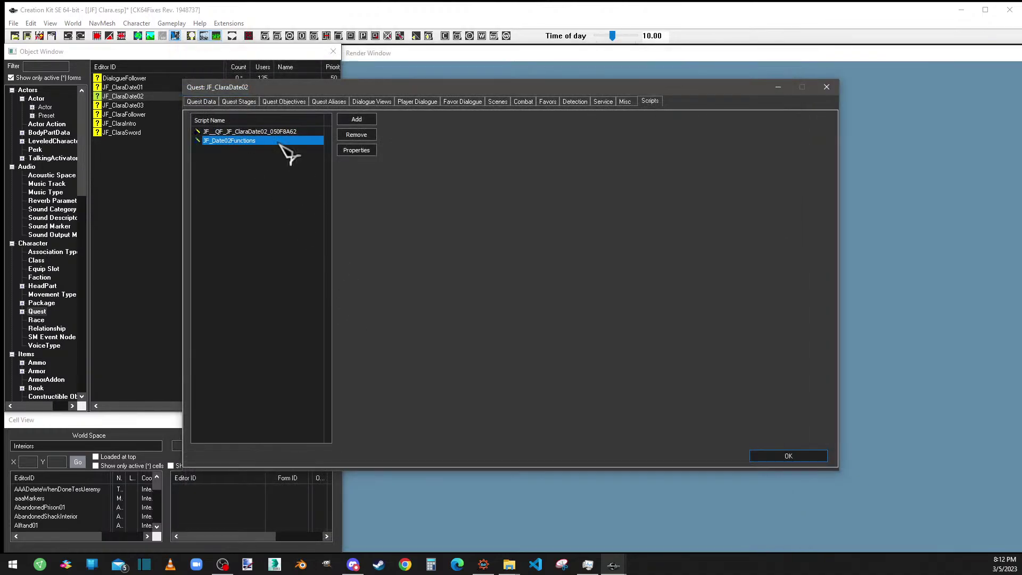
# Check the value assigned to the JF_ClaraDate02 property of the JF_Date02Functions script
pyautogui.doubleClick(240, 142)
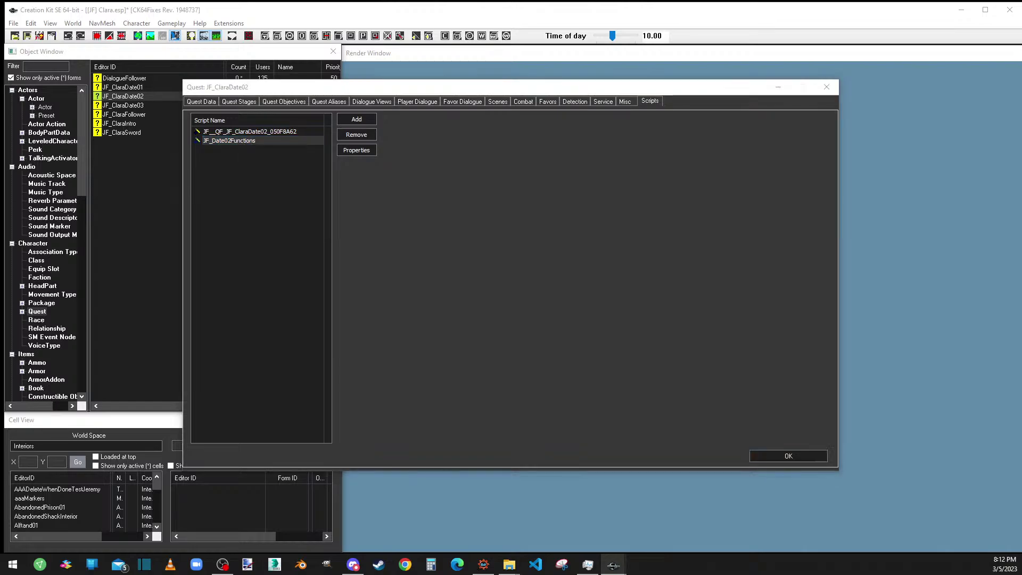
pyautogui.click(505, 180)
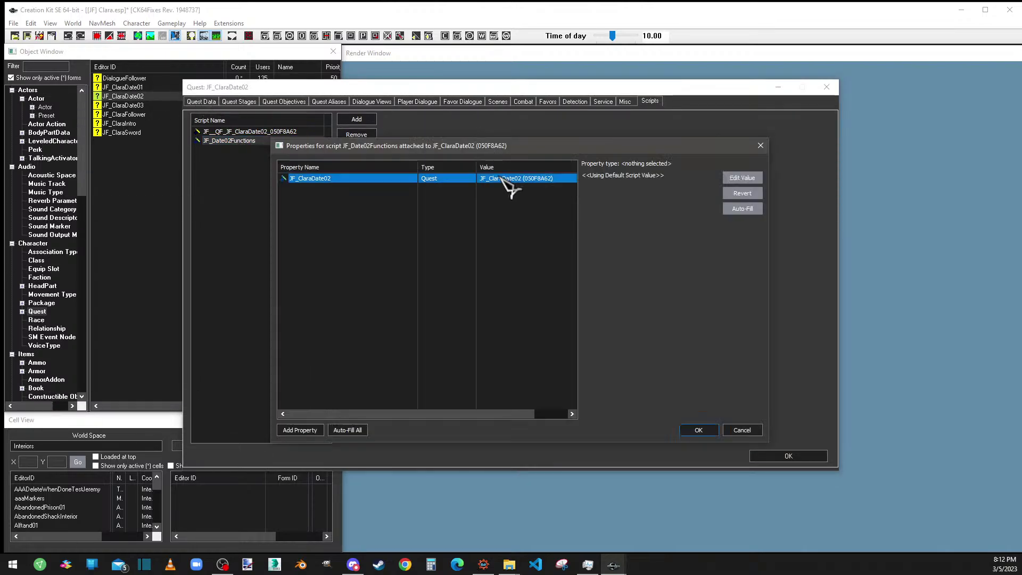
pyautogui.click(699, 430)
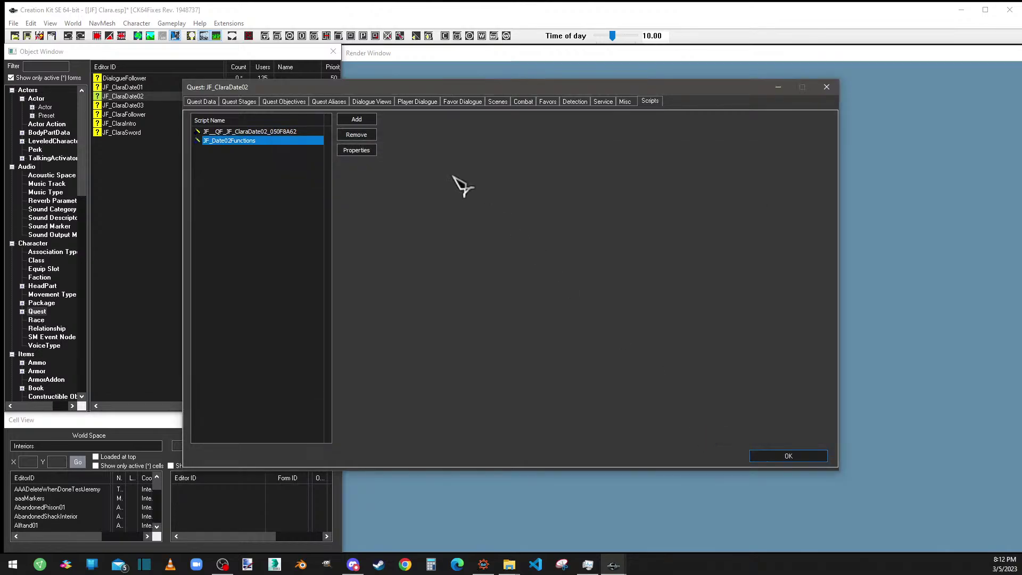
# Reread the JF_Date02Functions source, examining the SetStage(30) call, the EatFunction() name and the extends Quest Conditional header
pyautogui.rightClick(234, 140)
pyautogui.click(266, 198)
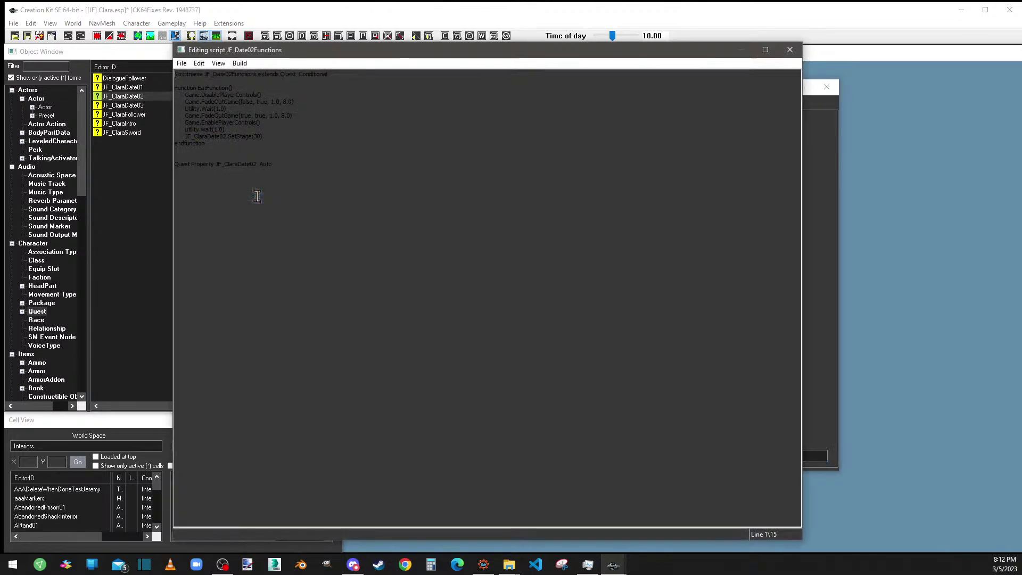
pyautogui.moveTo(263, 137); pyautogui.dragTo(183, 137)
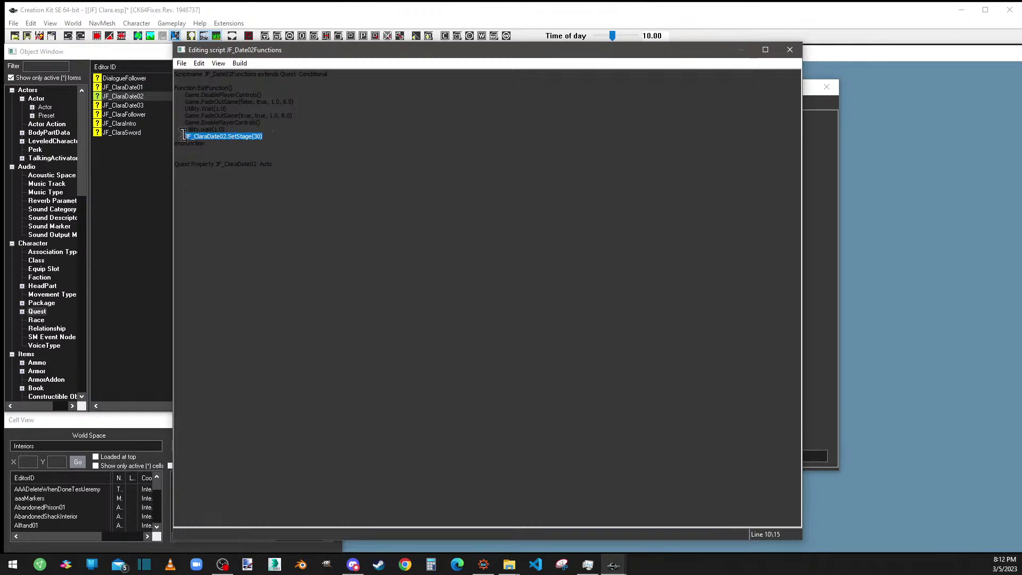
pyautogui.click(196, 121)
pyautogui.moveTo(233, 87); pyautogui.dragTo(196, 88)
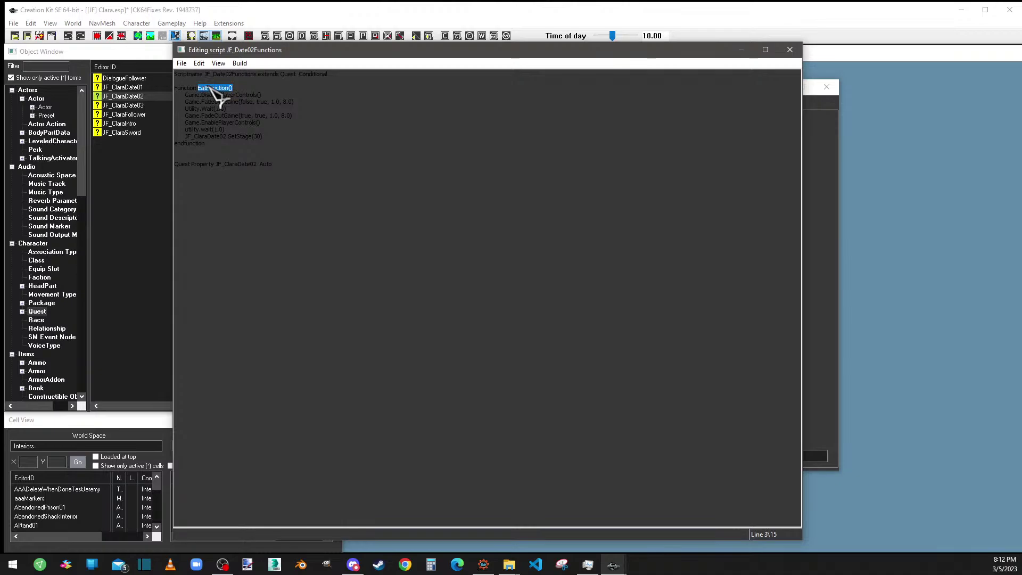
pyautogui.click(231, 73)
pyautogui.moveTo(256, 74); pyautogui.dragTo(212, 74)
pyautogui.moveTo(327, 74); pyautogui.dragTo(294, 74)
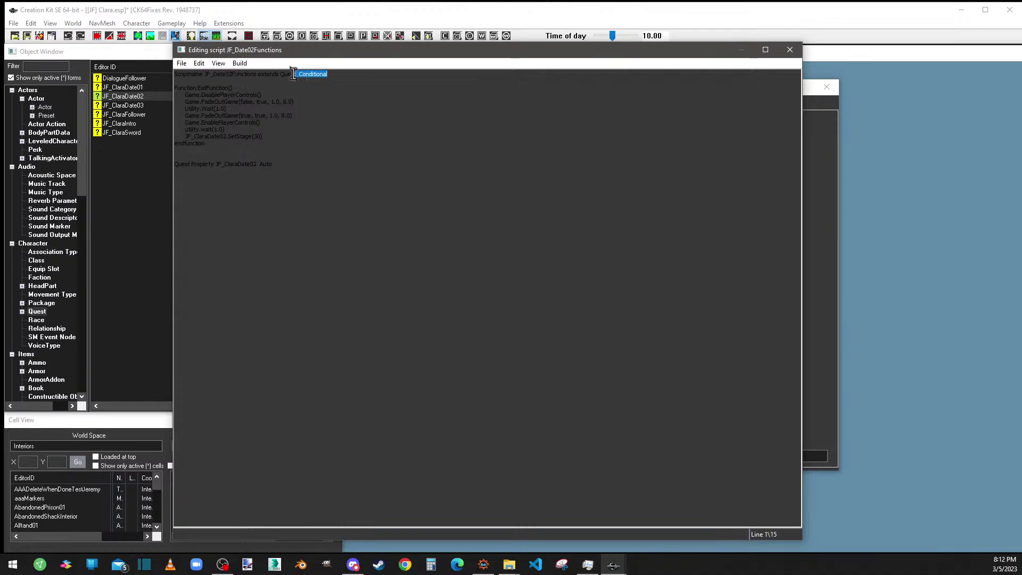
pyautogui.click(228, 81)
pyautogui.click(182, 63)
pyautogui.click(198, 86)
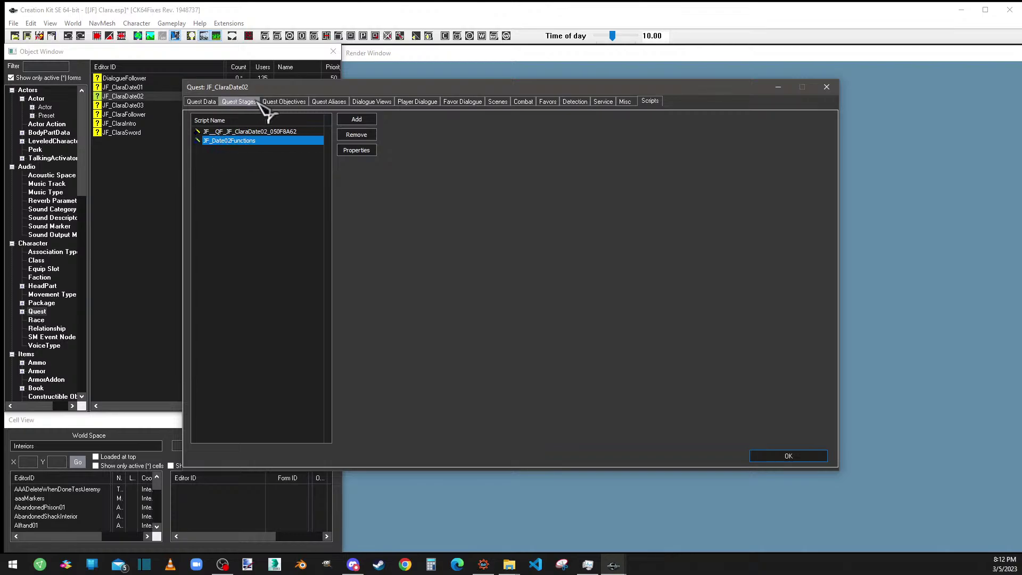
# Inspect the EatFunction() call in the end fragment of the "Back to it then." info under the JF_ClaraDate02FGN3 topic
pyautogui.click(417, 102)
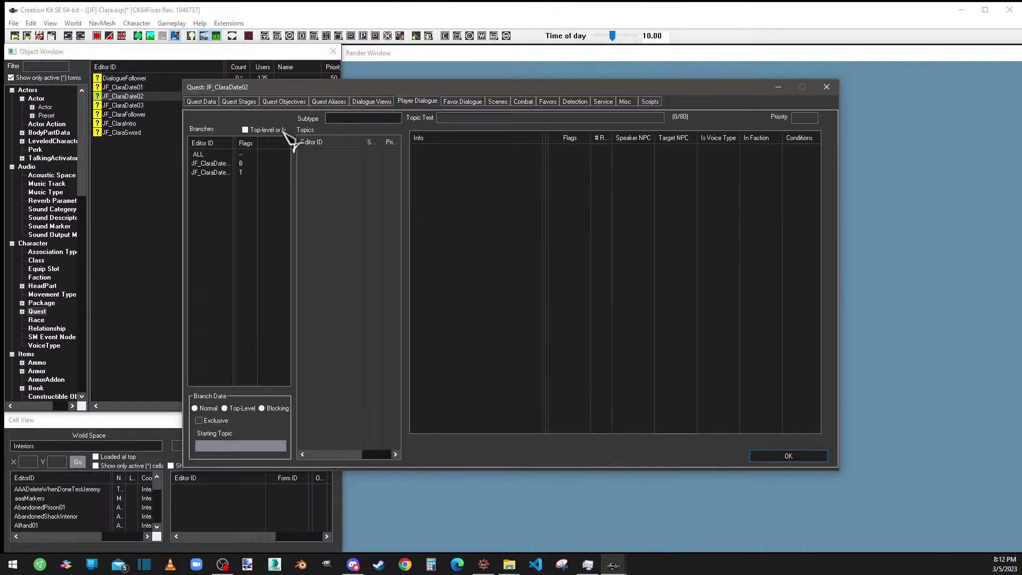
pyautogui.moveTo(236, 147); pyautogui.dragTo(251, 147)
pyautogui.click(247, 163)
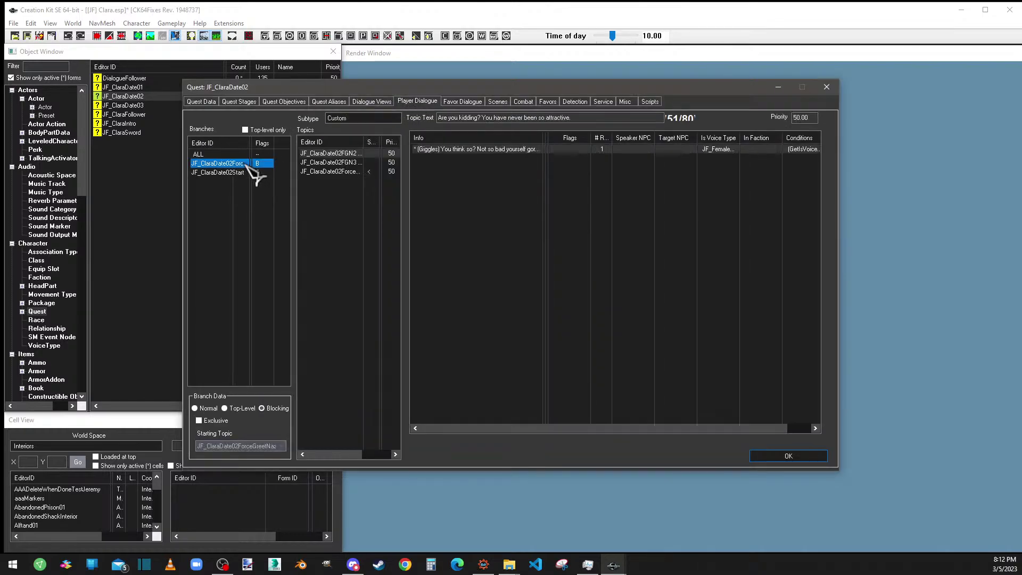
pyautogui.click(326, 171)
pyautogui.click(344, 163)
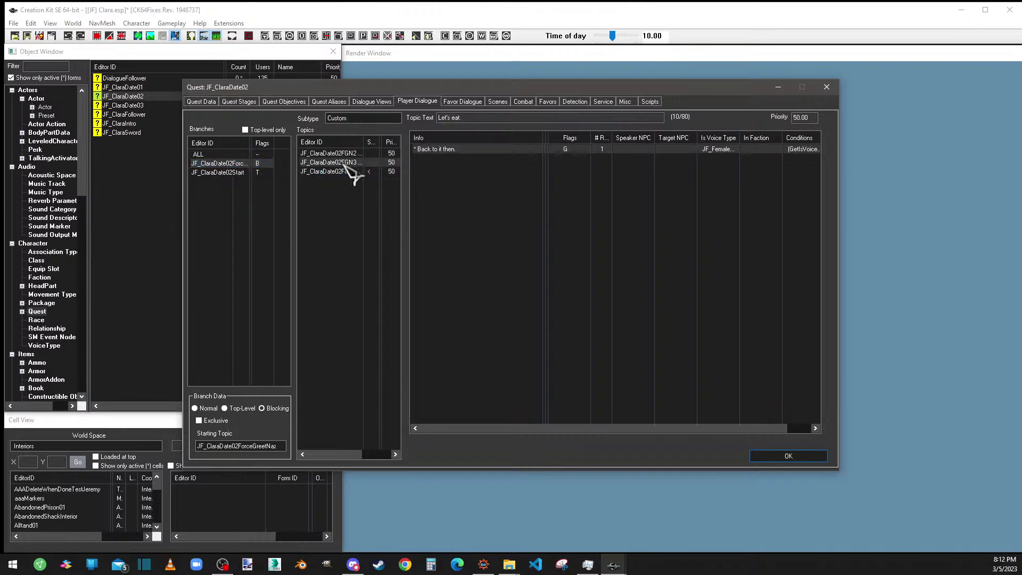
pyautogui.doubleClick(457, 151)
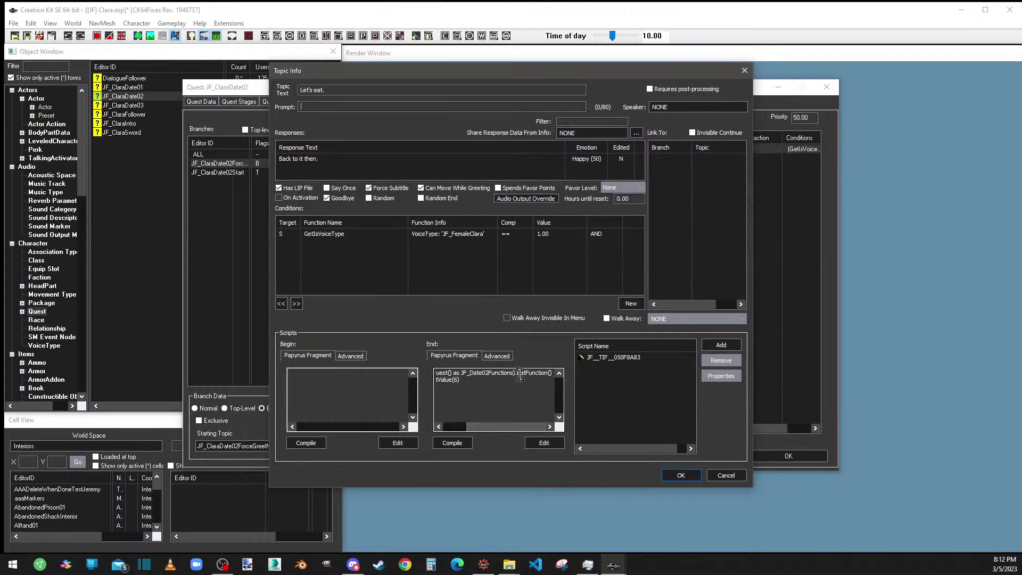
pyautogui.moveTo(554, 373); pyautogui.dragTo(506, 373)
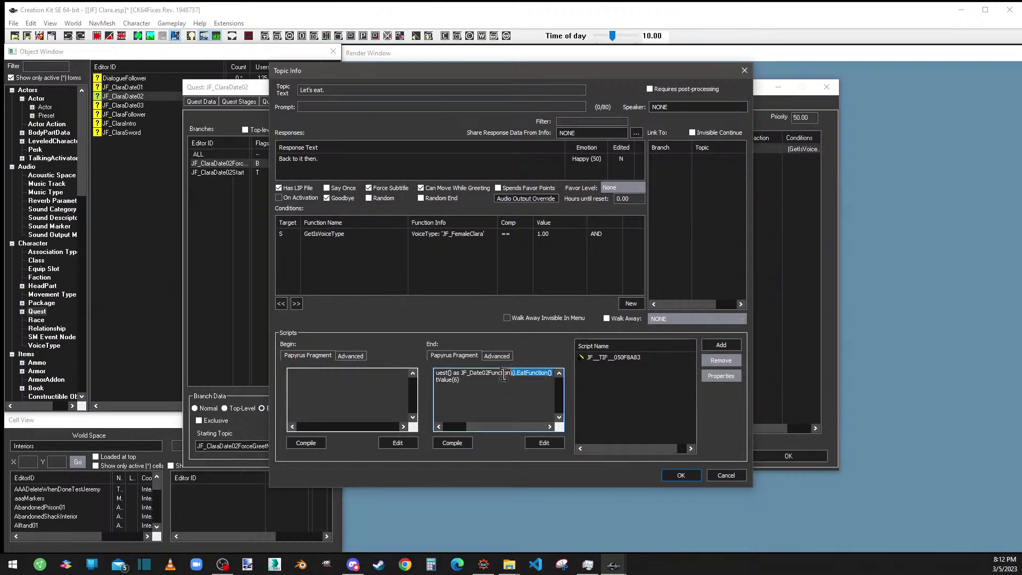
pyautogui.moveTo(480, 427); pyautogui.dragTo(450, 428)
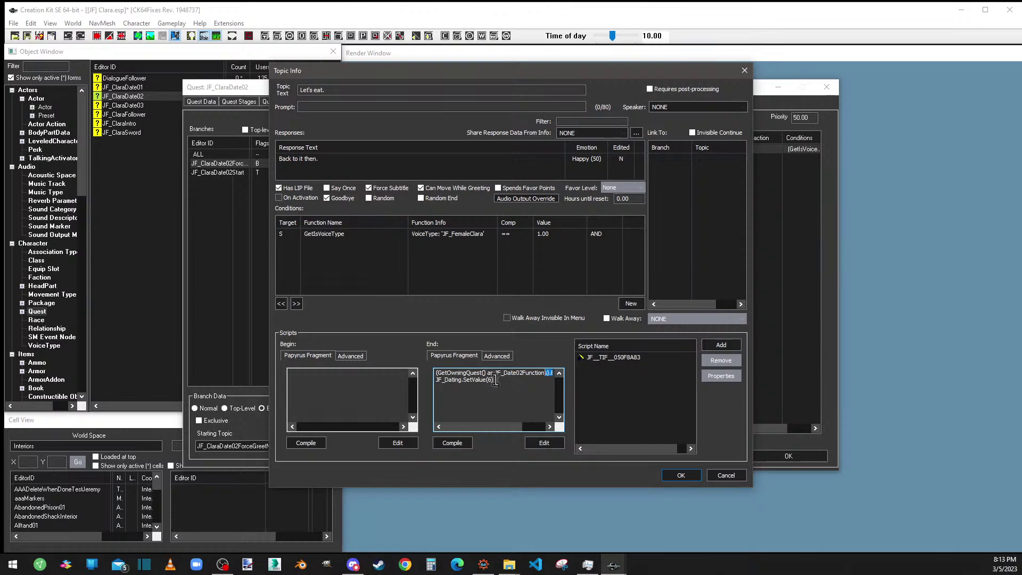
# Delete the JF_Dating.SetValue(6) line from the info's end fragment, recompile the fragment and close the topic info
pyautogui.click(498, 390)
pyautogui.moveTo(496, 380); pyautogui.dragTo(448, 381)
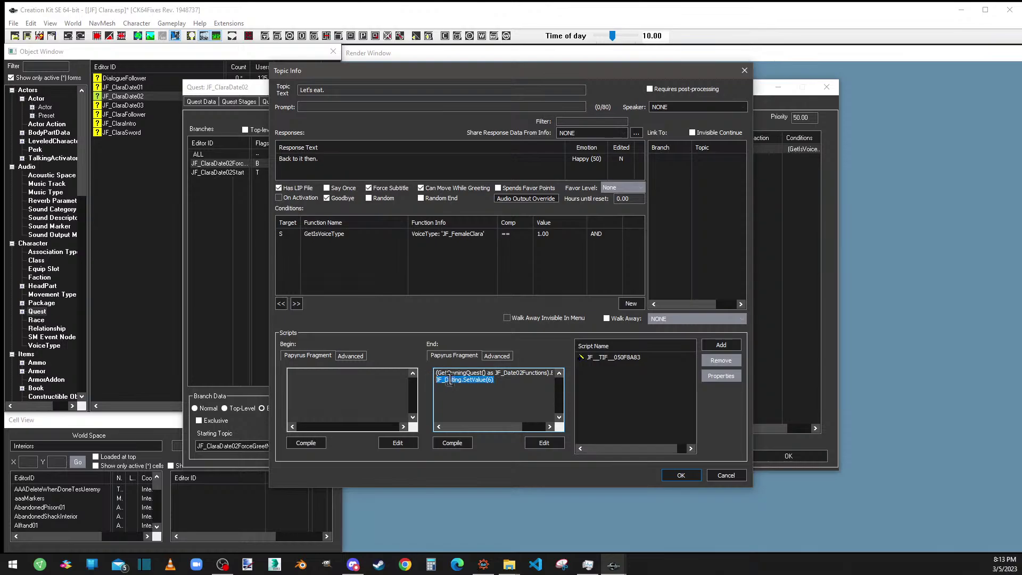
pyautogui.press('BackSpace')
pyautogui.click(454, 444)
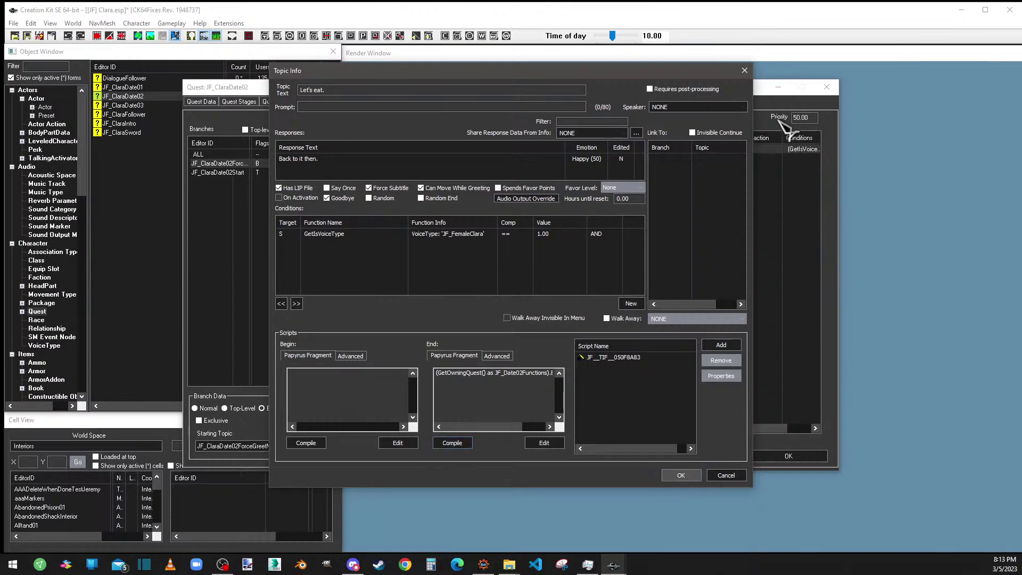
pyautogui.click(745, 71)
# Reopen the JF_Date02Functions source and add JF_Dating.SetValue(6) after the SetStage(30) call in EatFunction
pyautogui.click(650, 101)
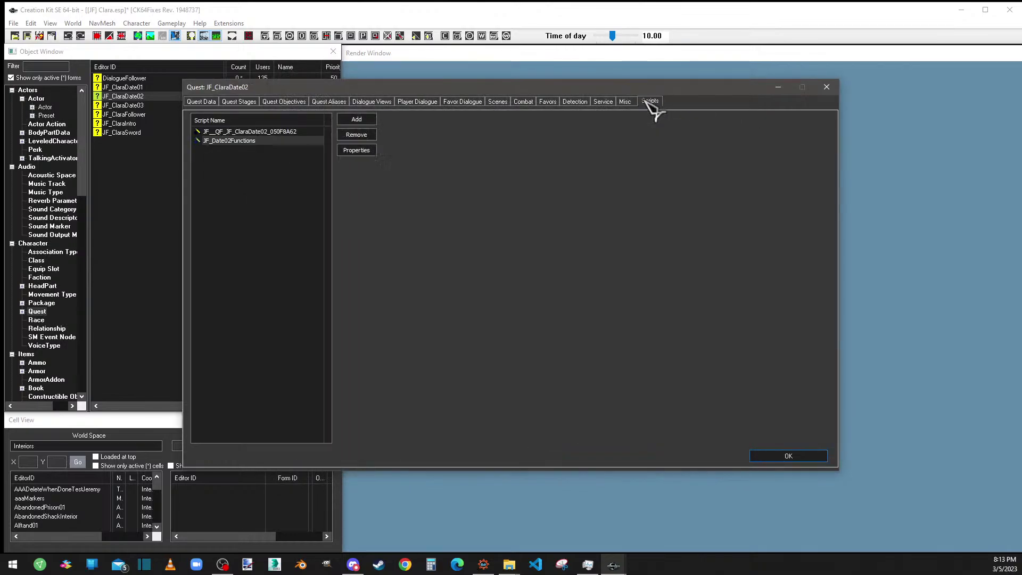
pyautogui.rightClick(228, 141)
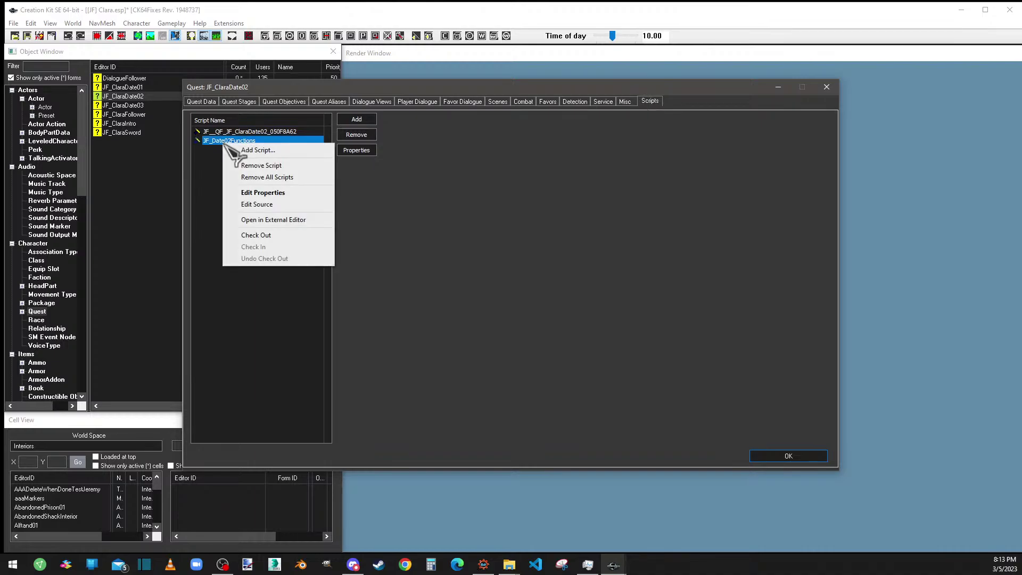
pyautogui.click(261, 201)
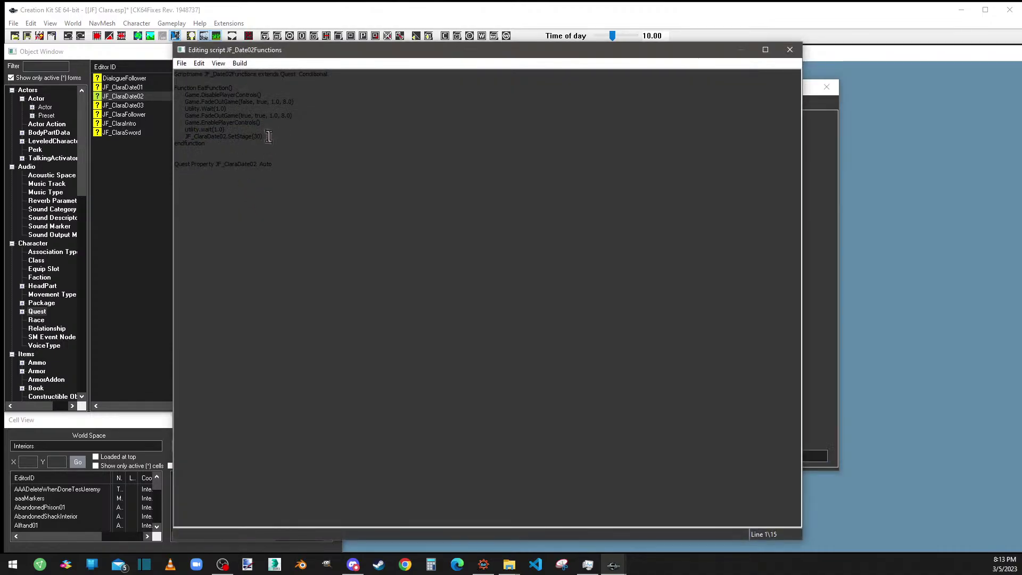
pyautogui.press('Return')
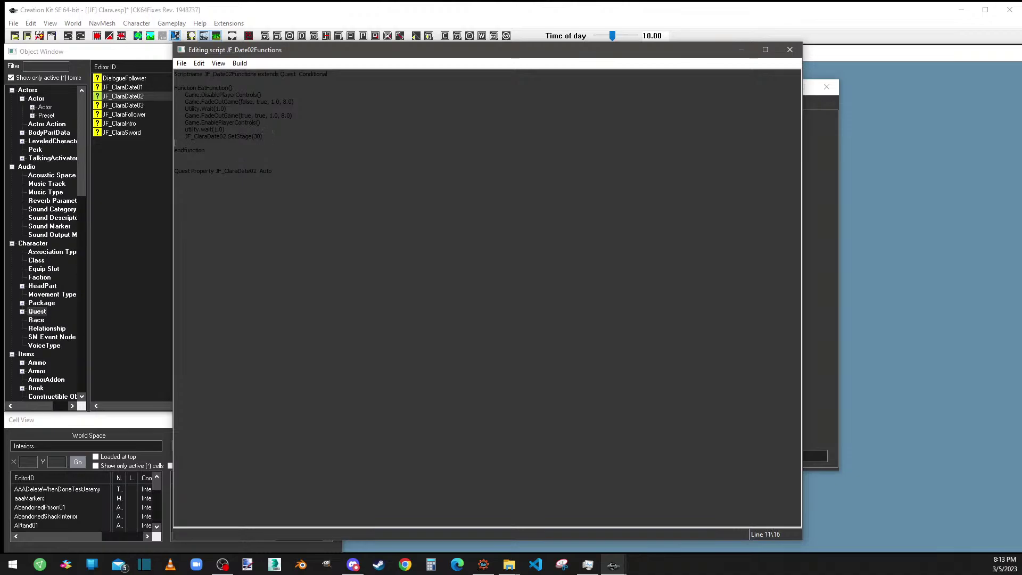
pyautogui.write('JF_Dating.SetValue(6')
# Declare GlobalVariable Property JF_Dating Auto below the quest property, save and compile the script, and close its source
pyautogui.write('r')
pyautogui.write('iable Property')
pyautogui.write(' JF')
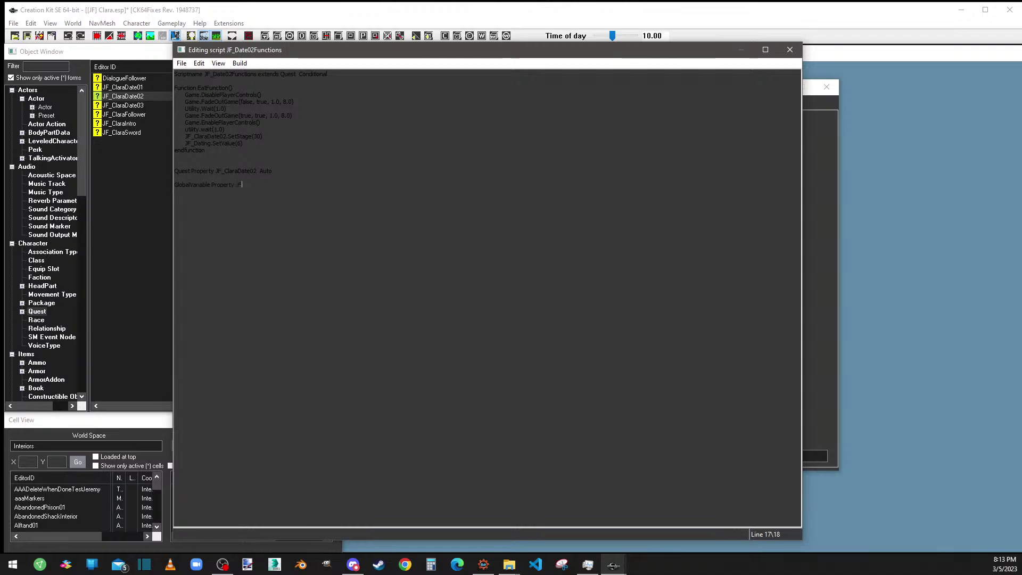
pyautogui.write('_Dating Auto')
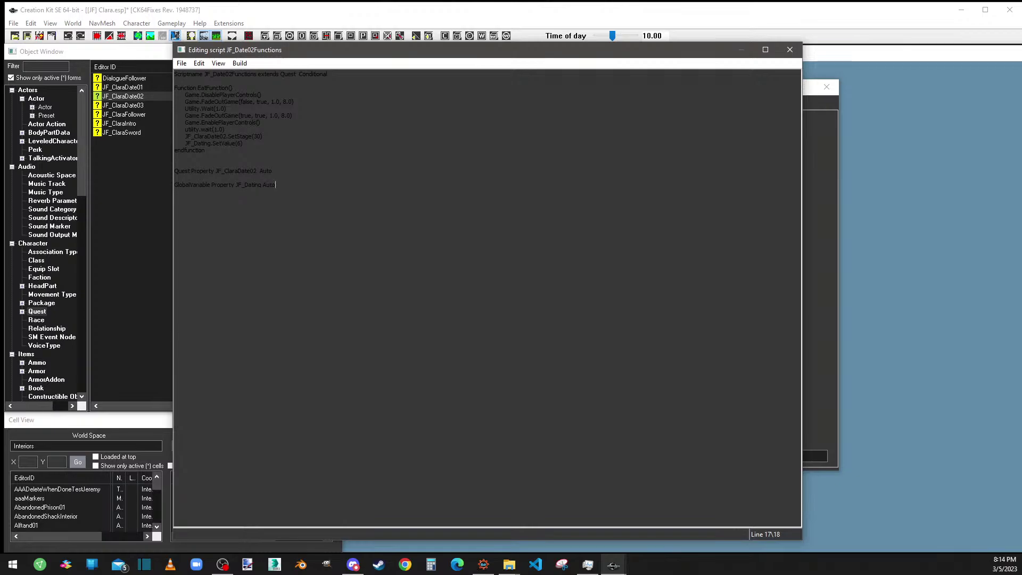
pyautogui.click(181, 62)
pyautogui.click(195, 76)
pyautogui.click(181, 62)
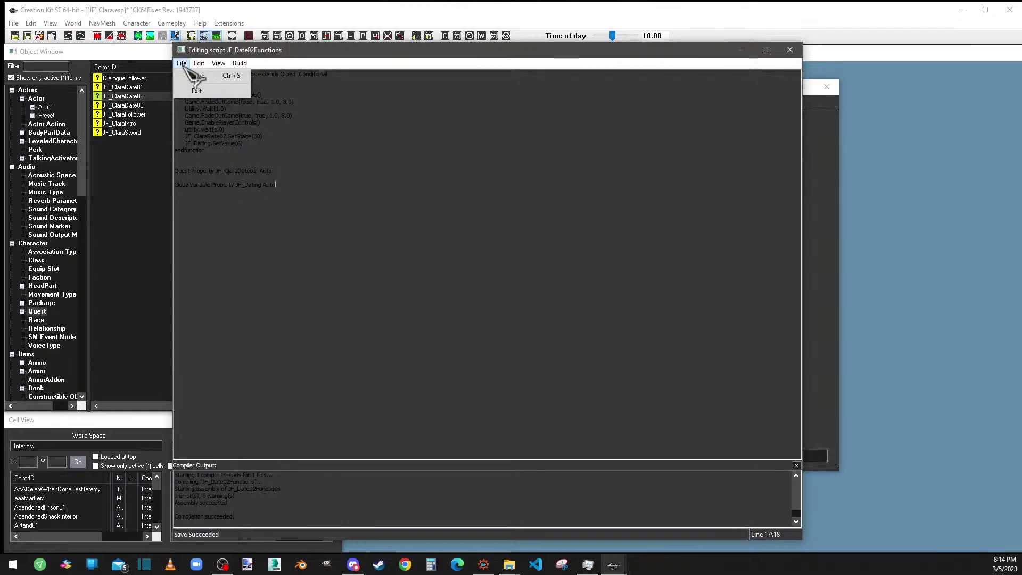
pyautogui.click(195, 91)
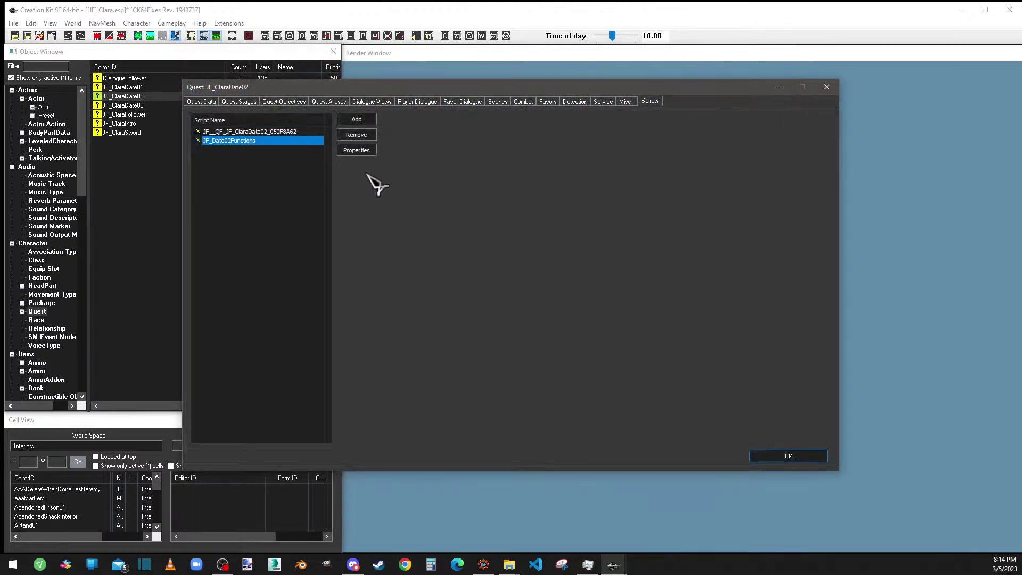
# Auto-fill the JF_Dating property of JF_Date02Functions, accept the property and quest changes, and save the plugin
pyautogui.doubleClick(243, 142)
pyautogui.click(514, 187)
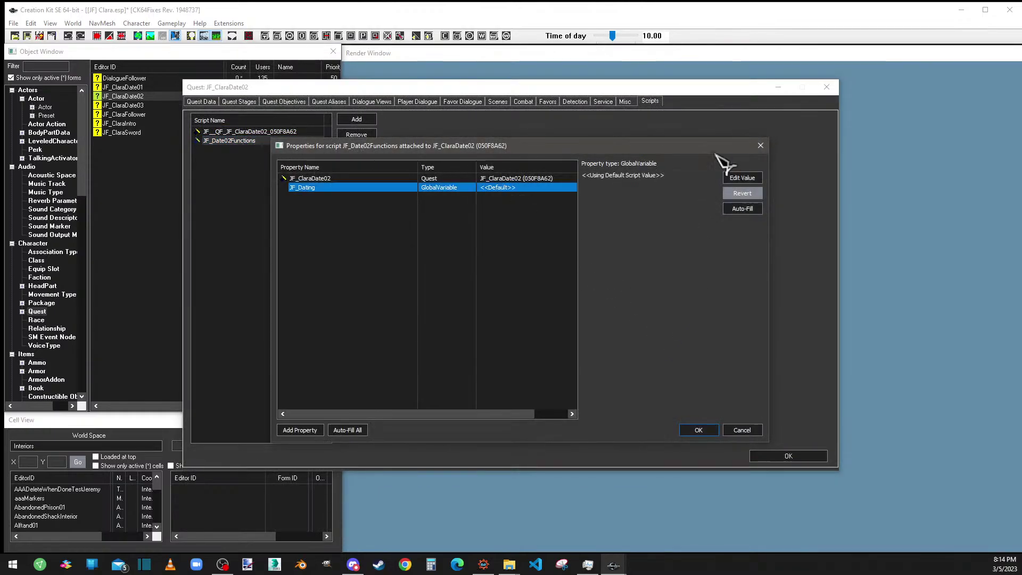
pyautogui.click(745, 208)
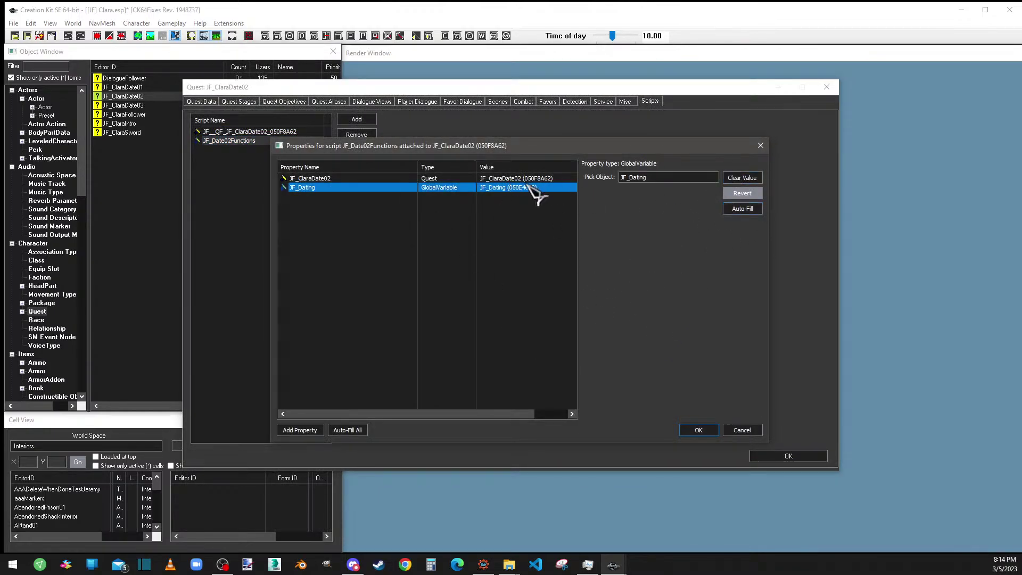
pyautogui.click(554, 210)
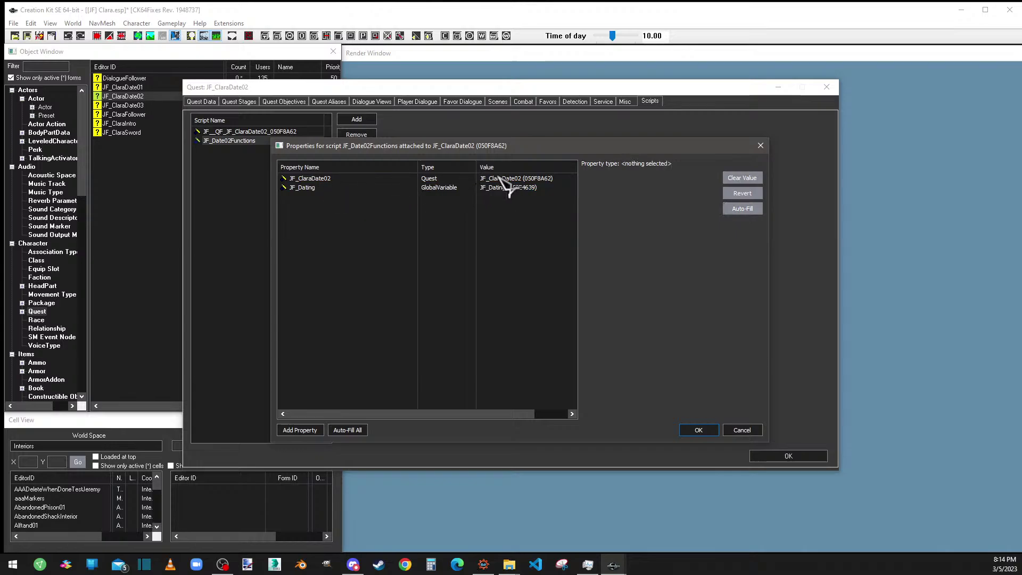
pyautogui.click(698, 431)
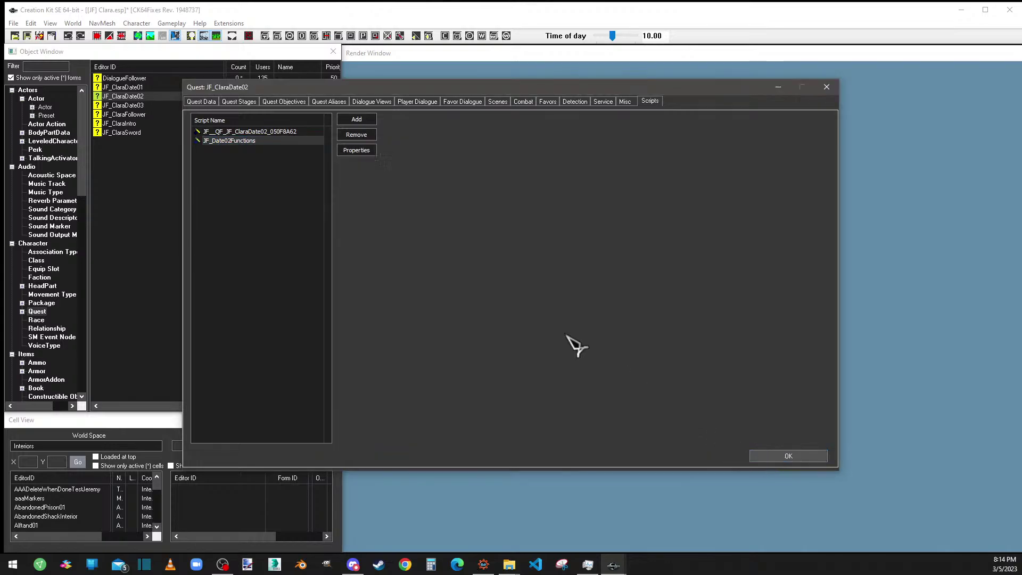
pyautogui.click(34, 40)
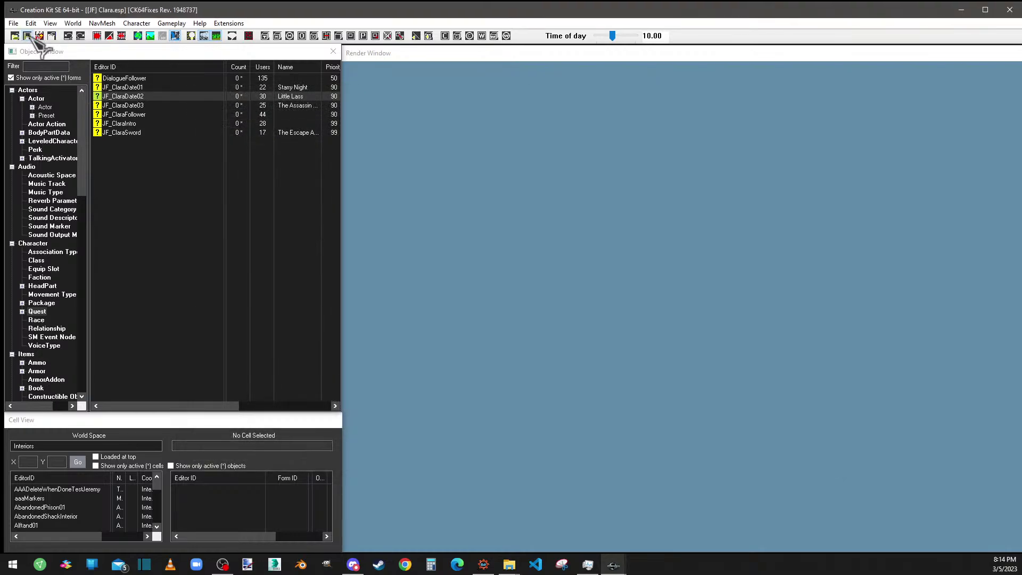
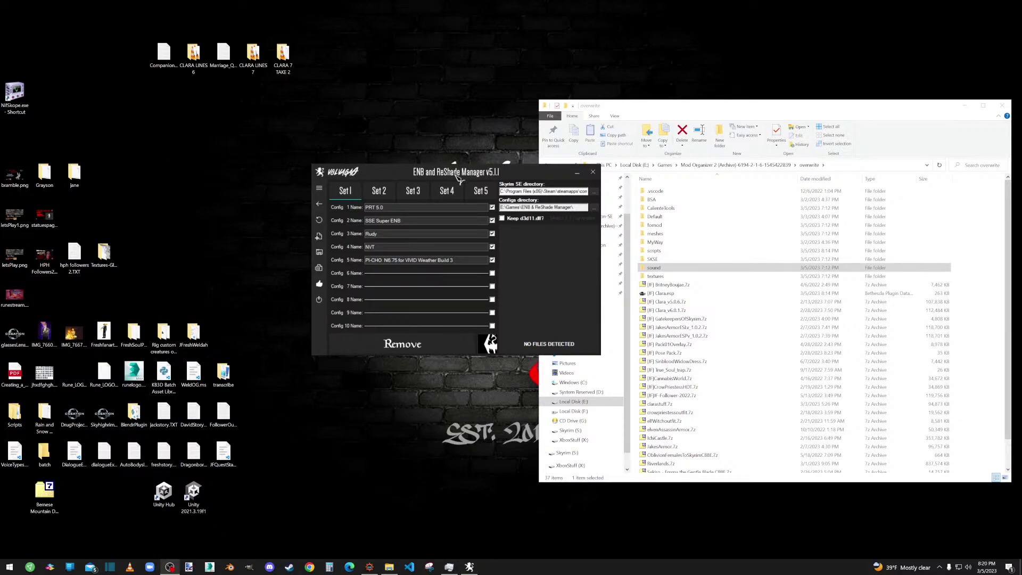
# Load the Rudy configuration from Set 1, replacing any currently installed ENB configuration, and close the ENB and ReShade Manager
pyautogui.moveTo(396, 208)
pyautogui.moveTo(394, 234)
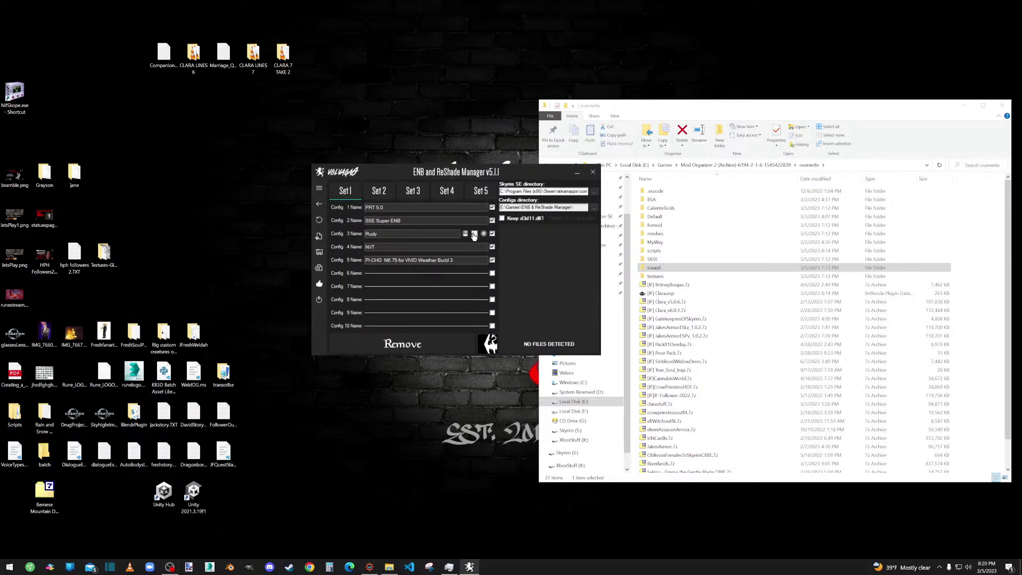
pyautogui.click(476, 235)
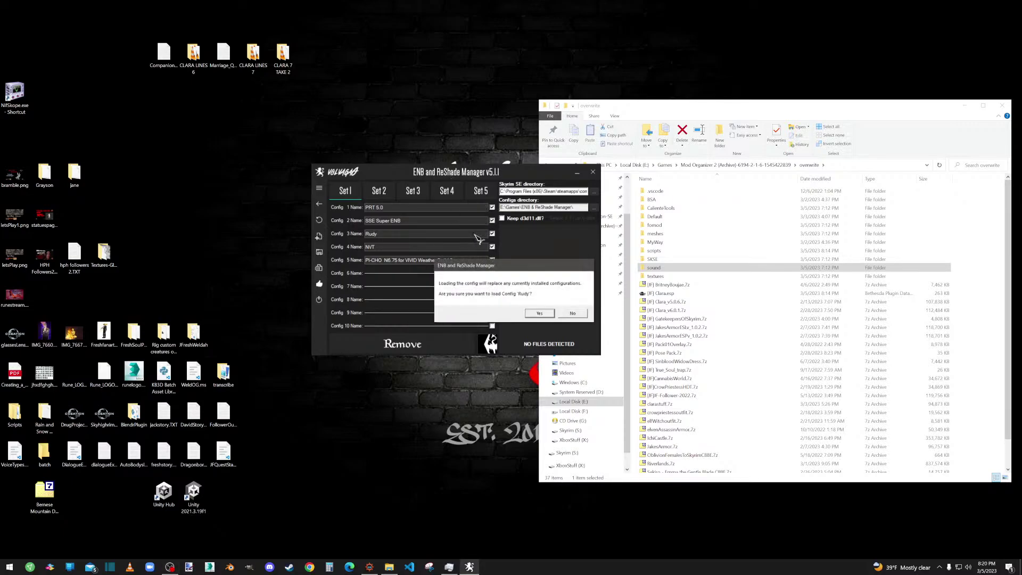
pyautogui.click(539, 314)
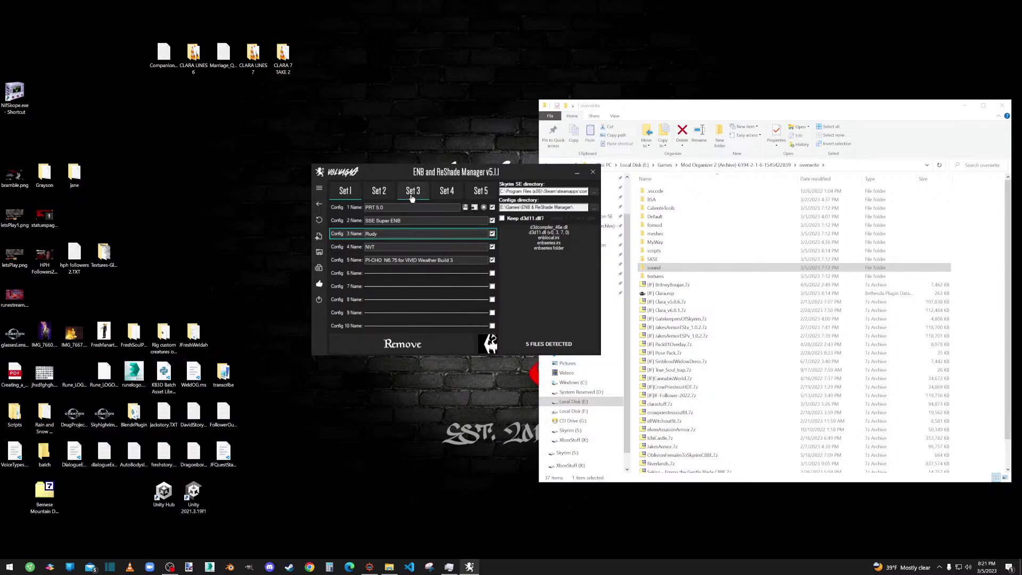
pyautogui.click(594, 172)
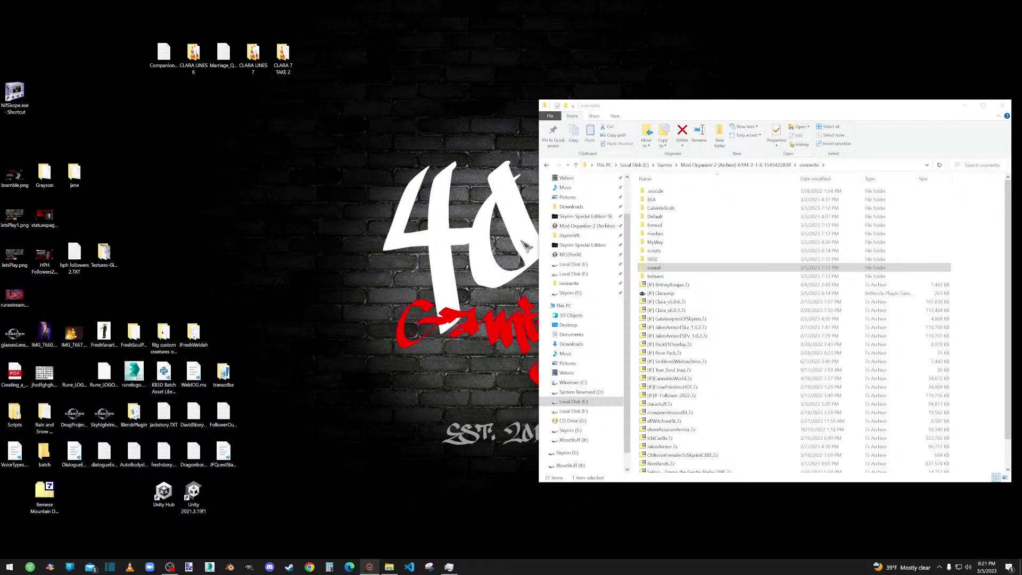
# Inspect enblocal.ini and enbseries.ini in the Skyrim Special Edition-SE folder, close both files, and return to the overwrite folder
pyautogui.click(588, 216)
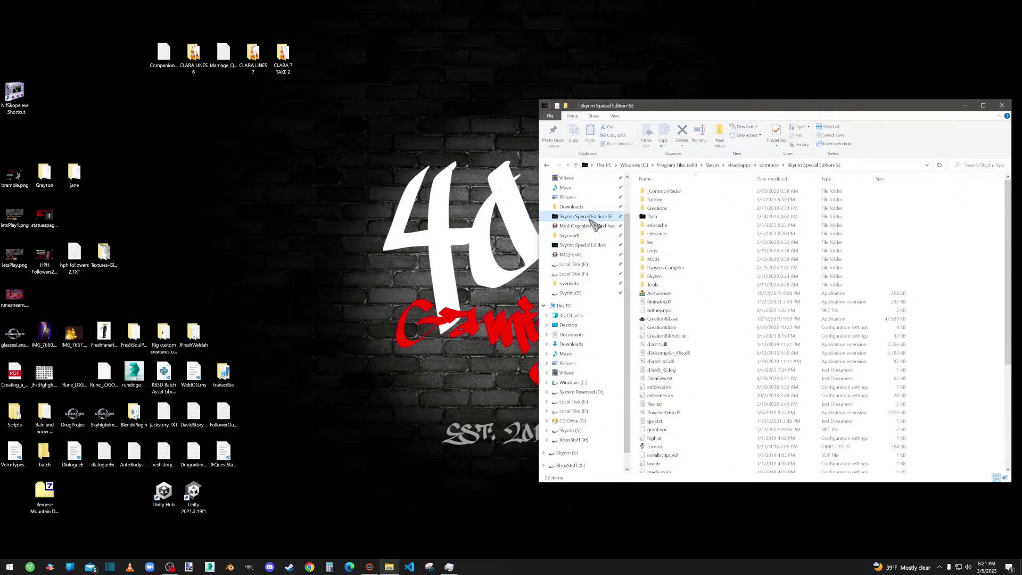
pyautogui.click(658, 225)
pyautogui.click(665, 235)
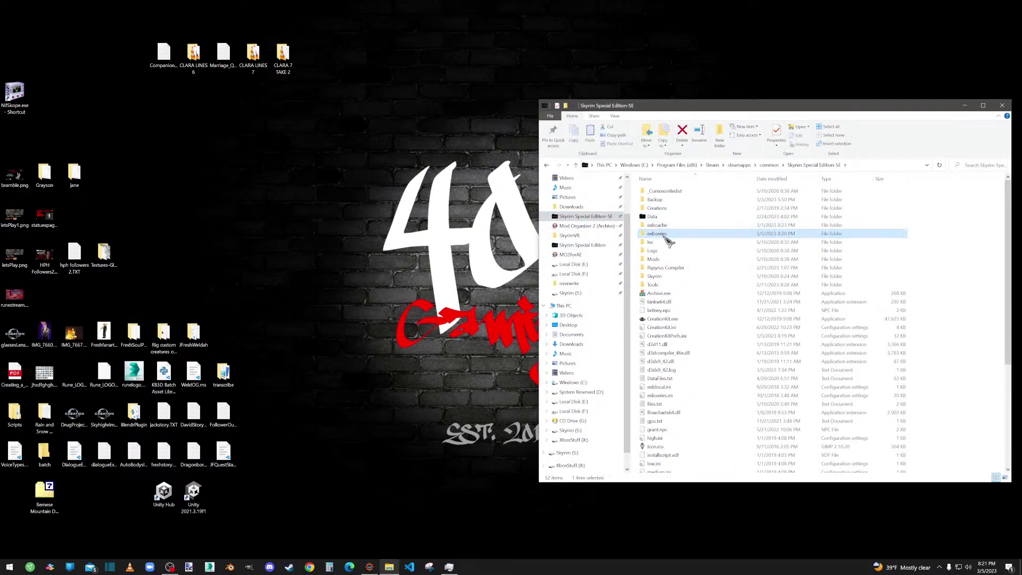
pyautogui.scroll(-1, 669, 349)
pyautogui.doubleClick(661, 366)
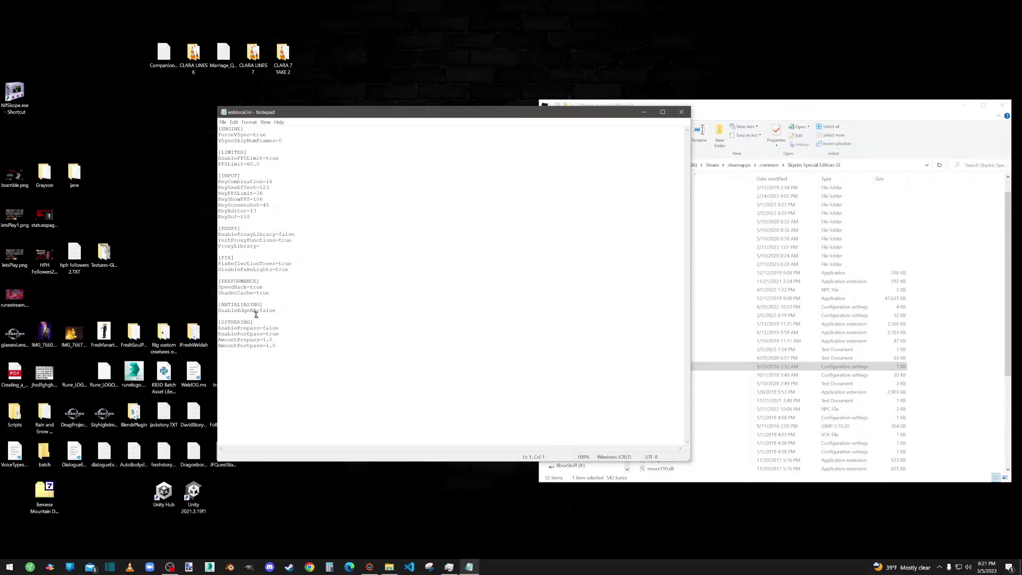
pyautogui.click(681, 112)
pyautogui.doubleClick(660, 375)
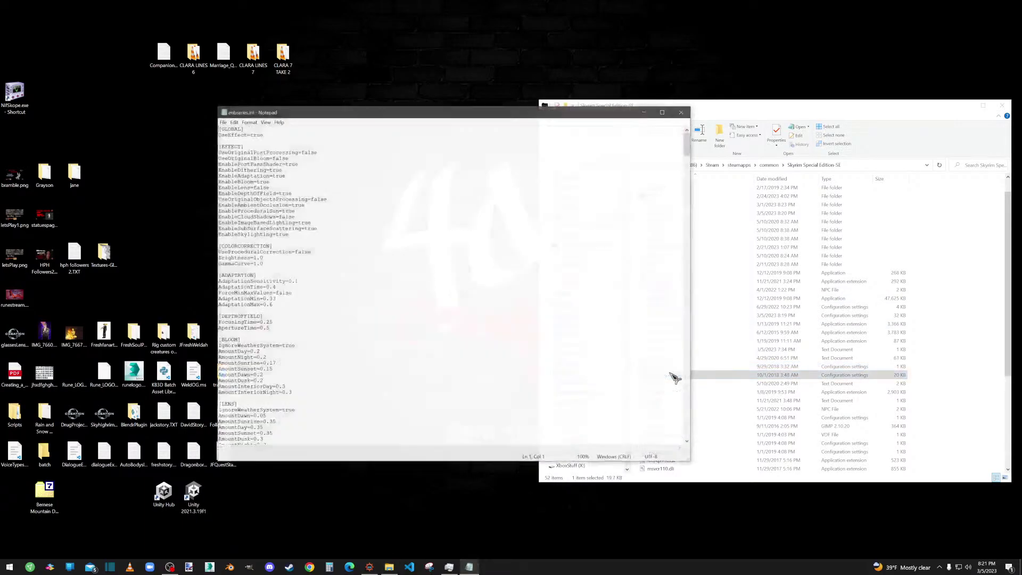
pyautogui.click(683, 113)
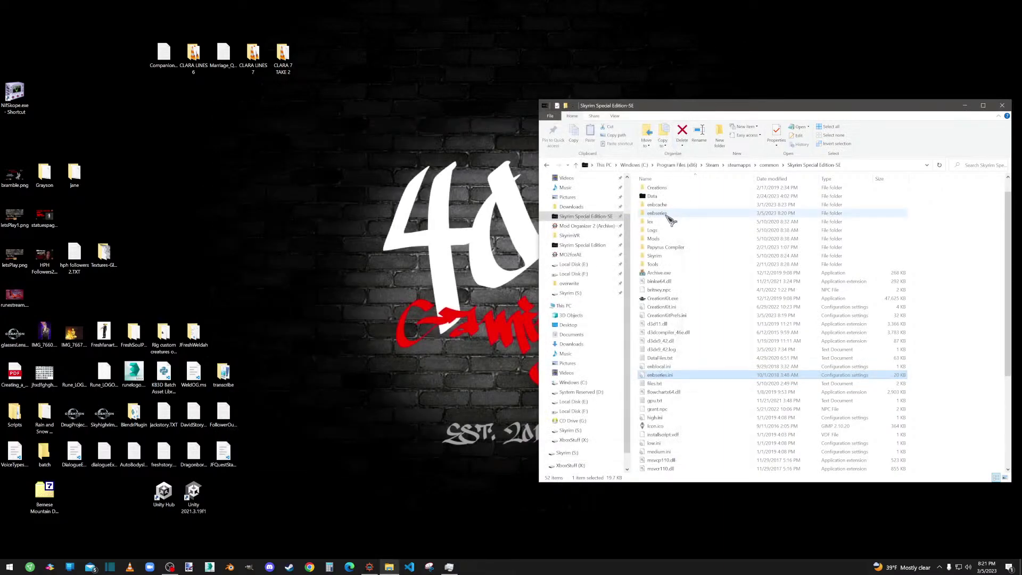
pyautogui.click(572, 284)
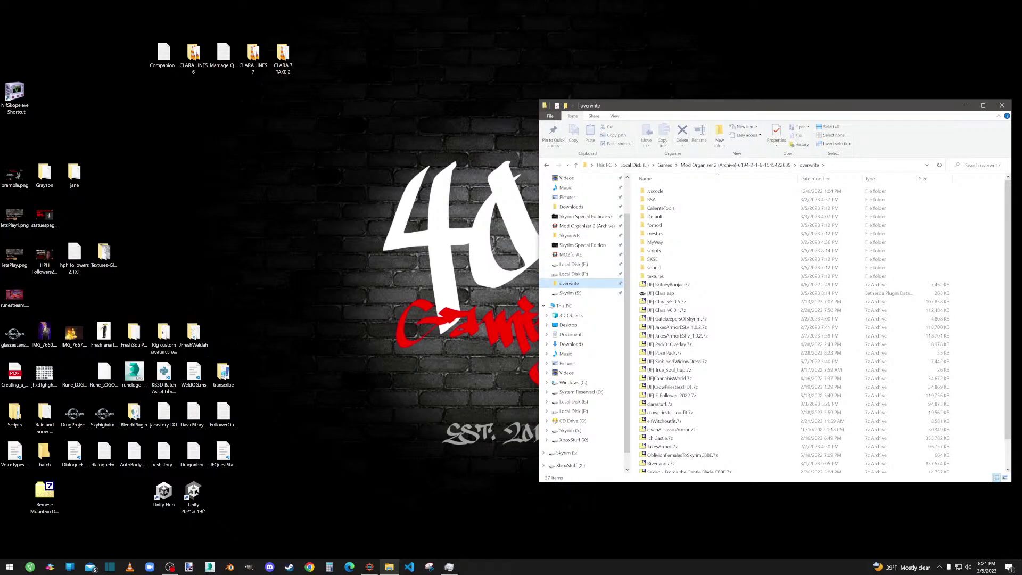